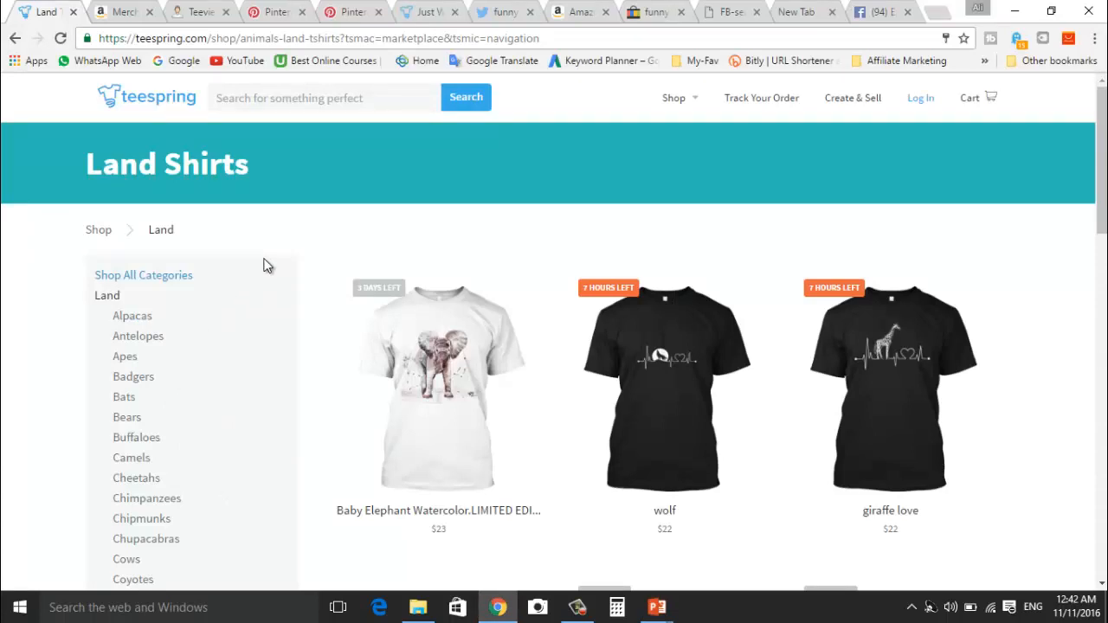
Step: Browse Teespring's Tennis shirts from the Sports category and the related Golf shirts for design ideas
click(170, 105)
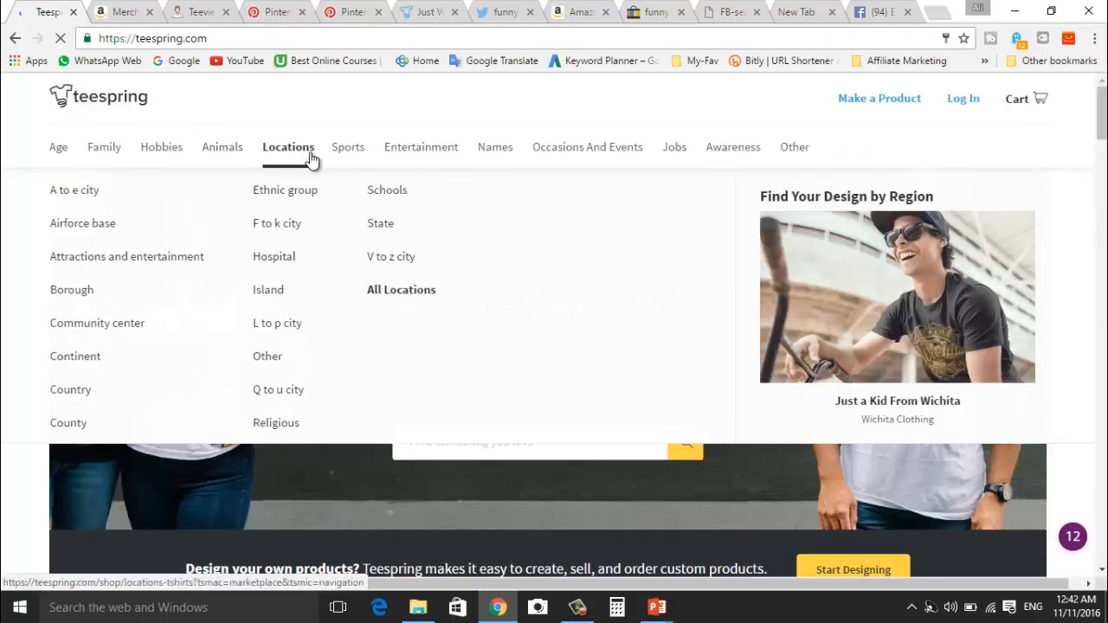
mouse_move(347, 154)
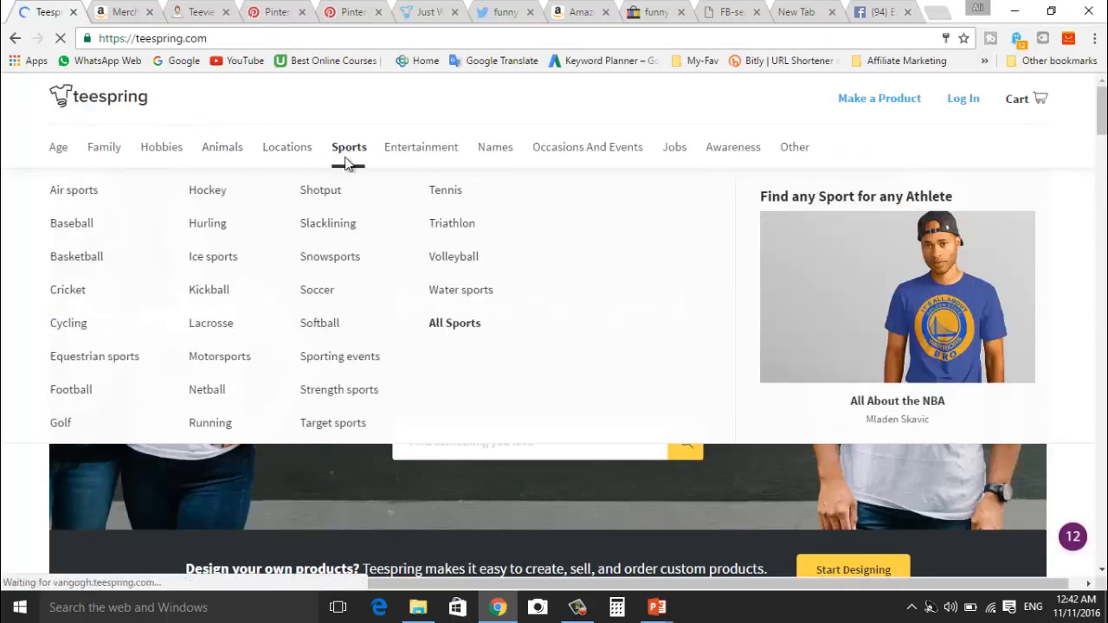
click(448, 198)
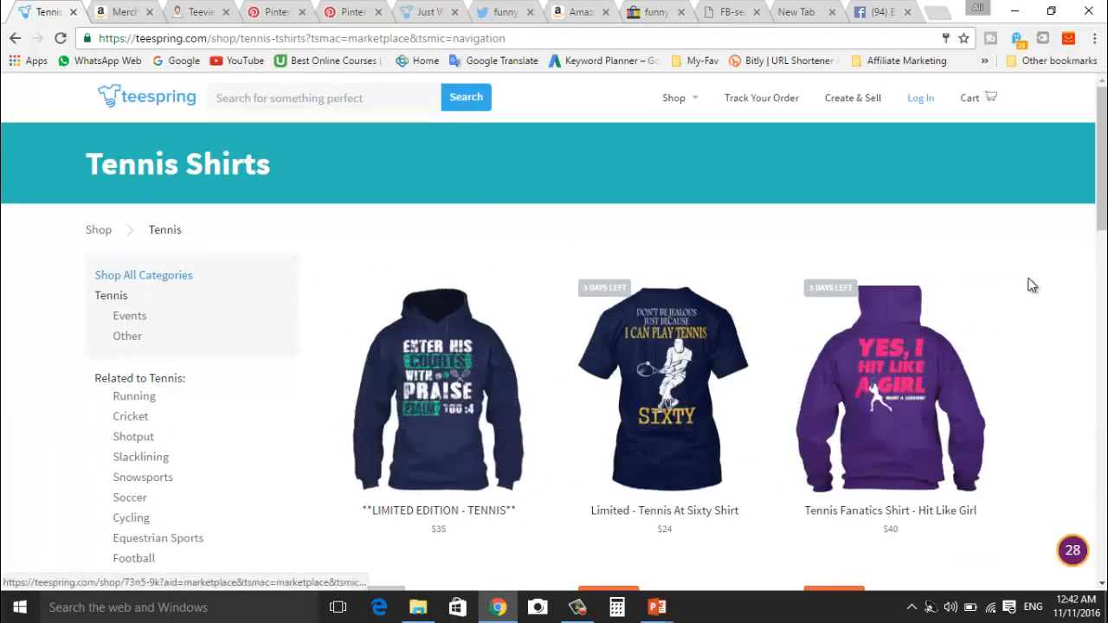
scroll(1001, 315, down, 2)
scroll(1104, 331, down, 5)
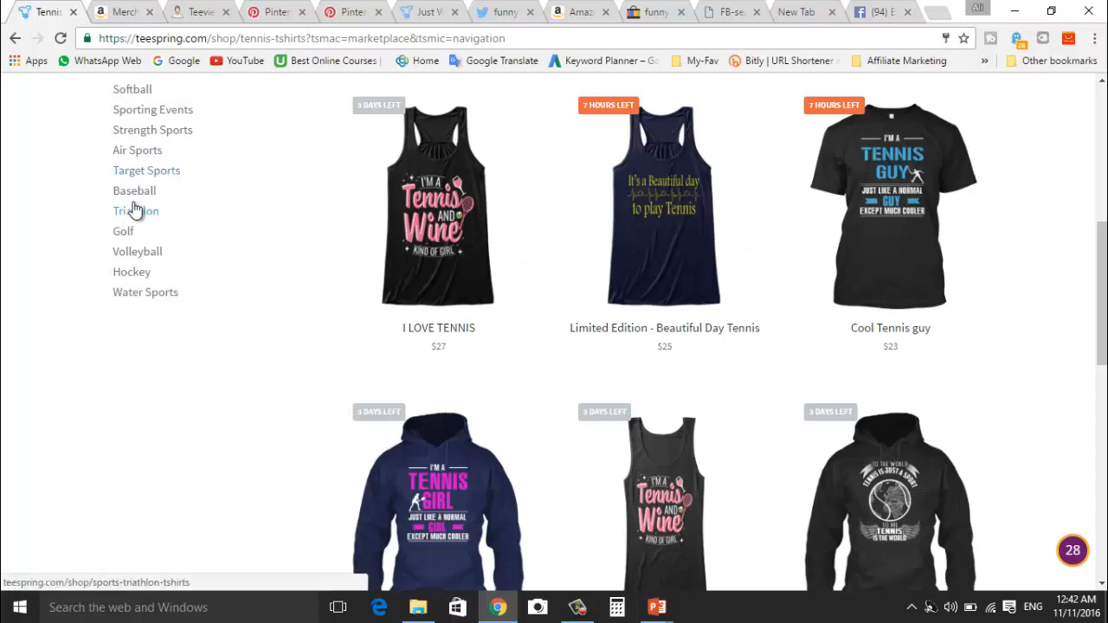
click(126, 232)
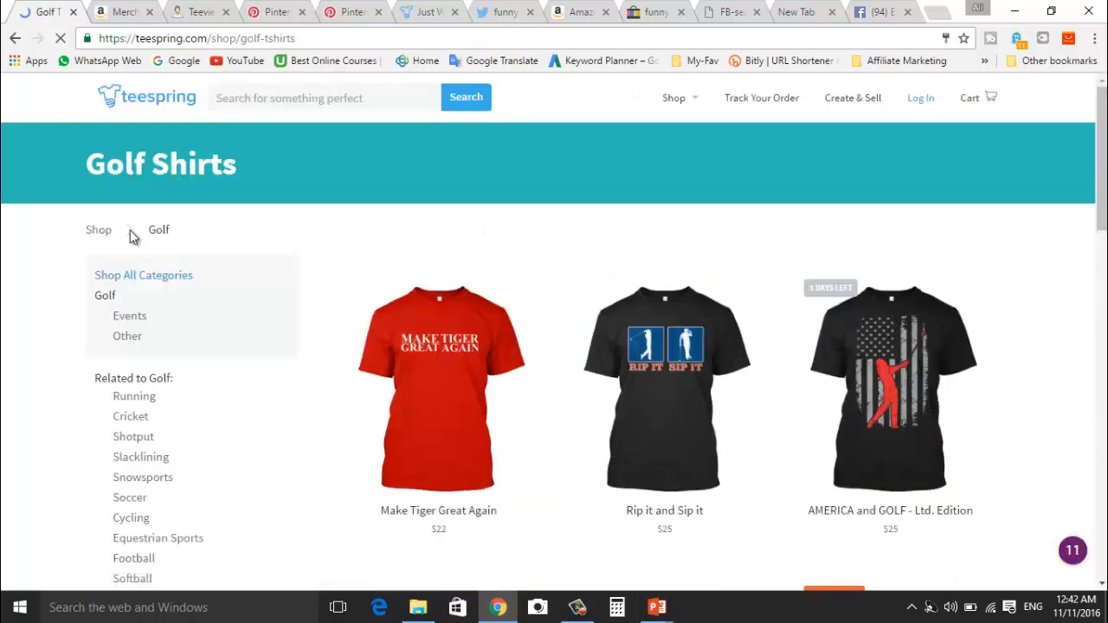
mouse_move(1105, 171)
mouse_down()
mouse_move(1104, 400)
mouse_move(1104, 150)
mouse_up()
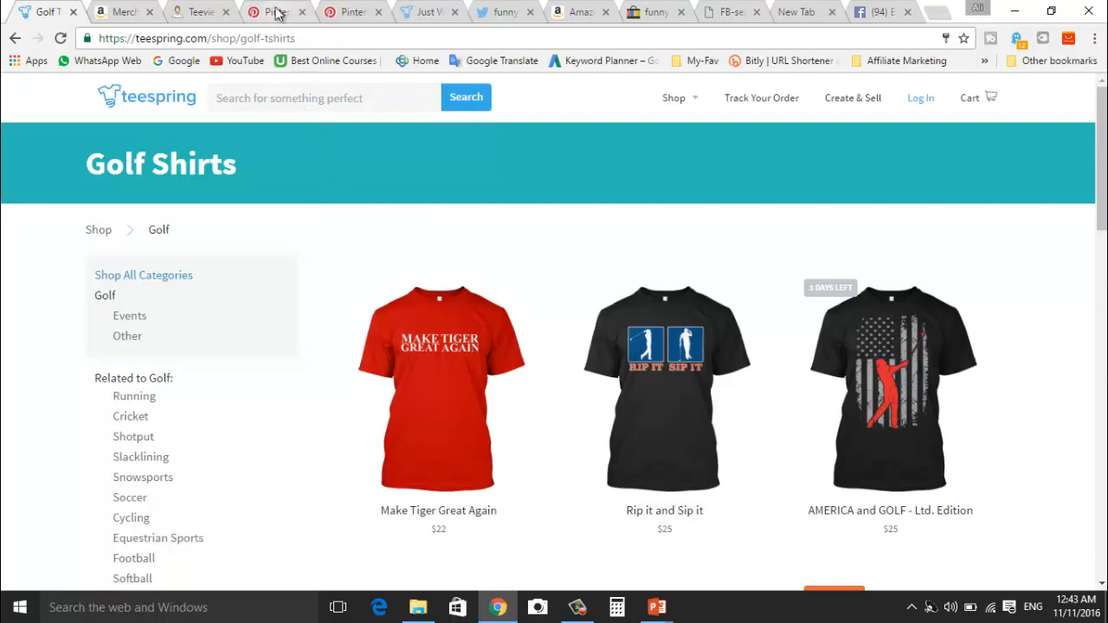
Step: Search Teeview for "fishing" and look through the T-shirt campaigns in the results
click(206, 11)
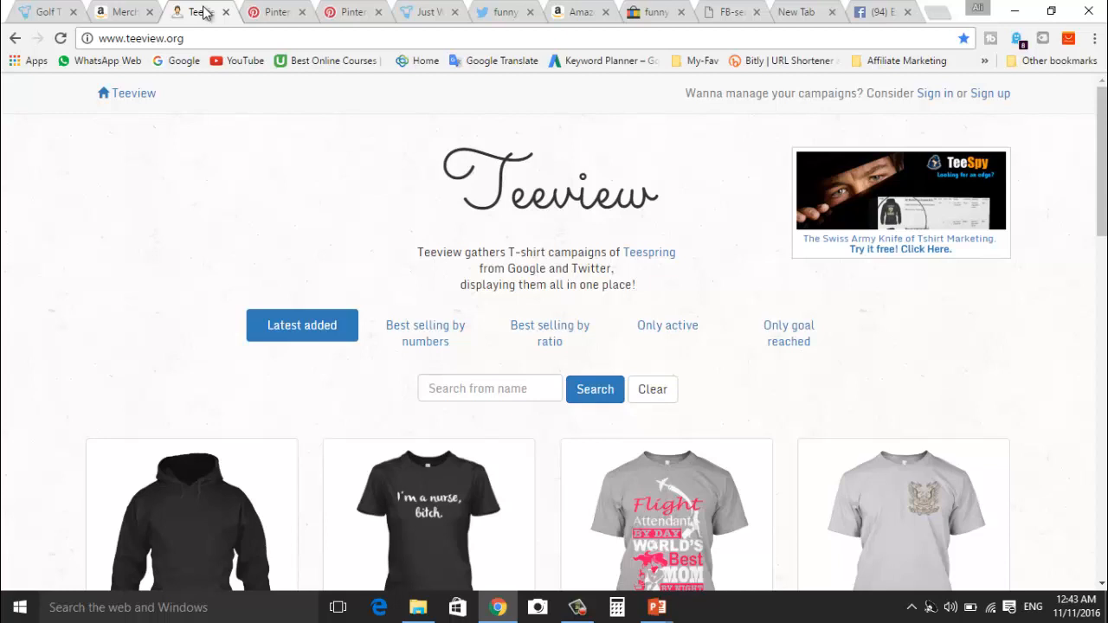
click(463, 391)
text(fishing)
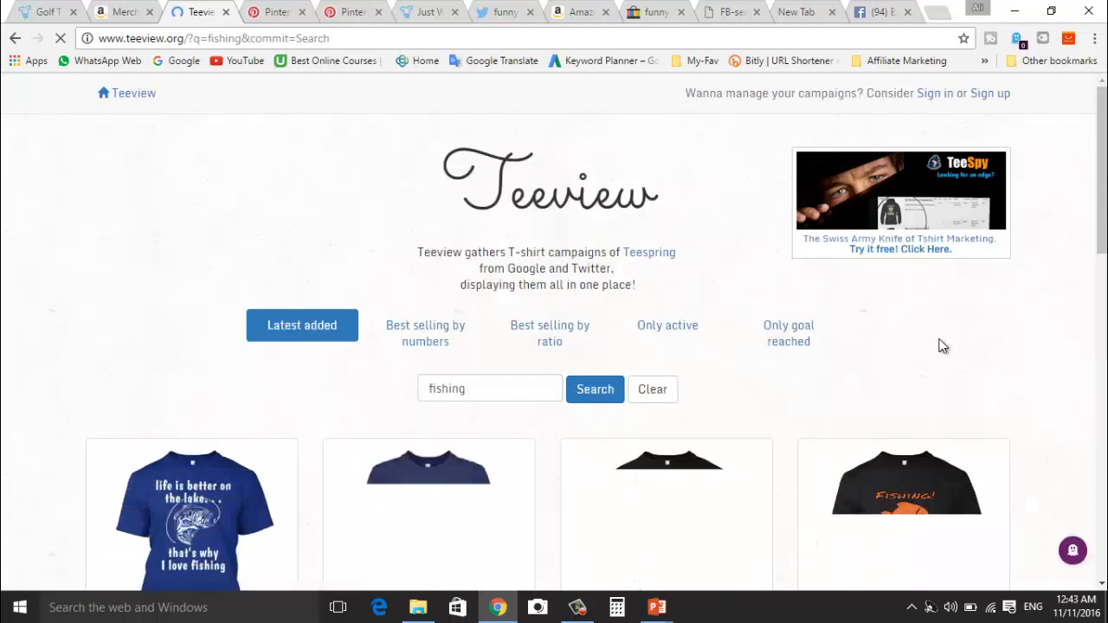
scroll(943, 347, down, 2)
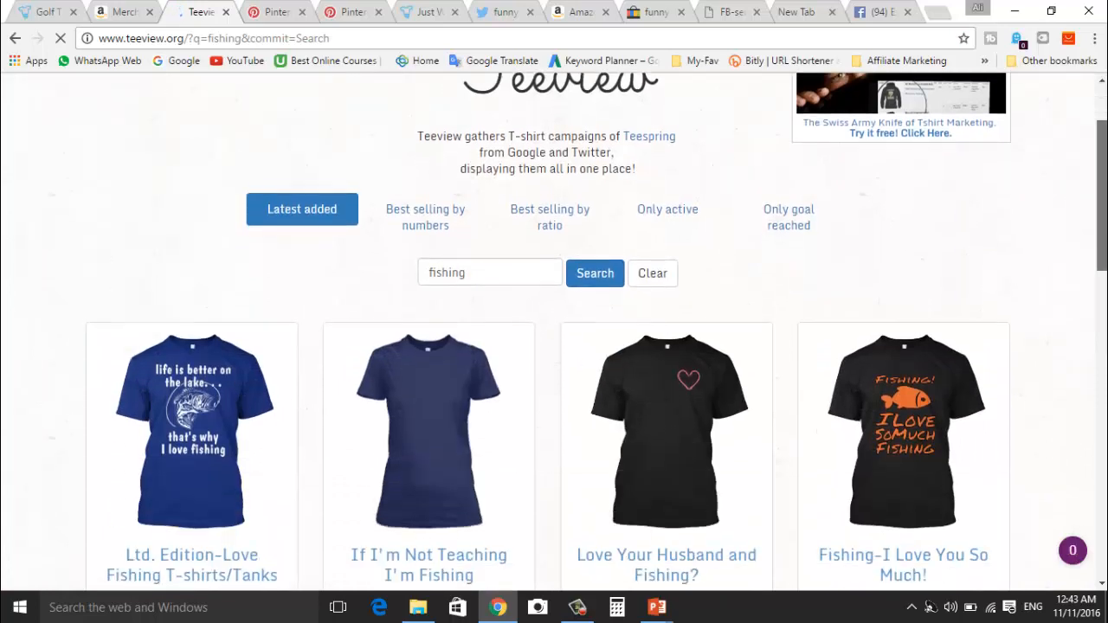
scroll(554, 346, down, 2)
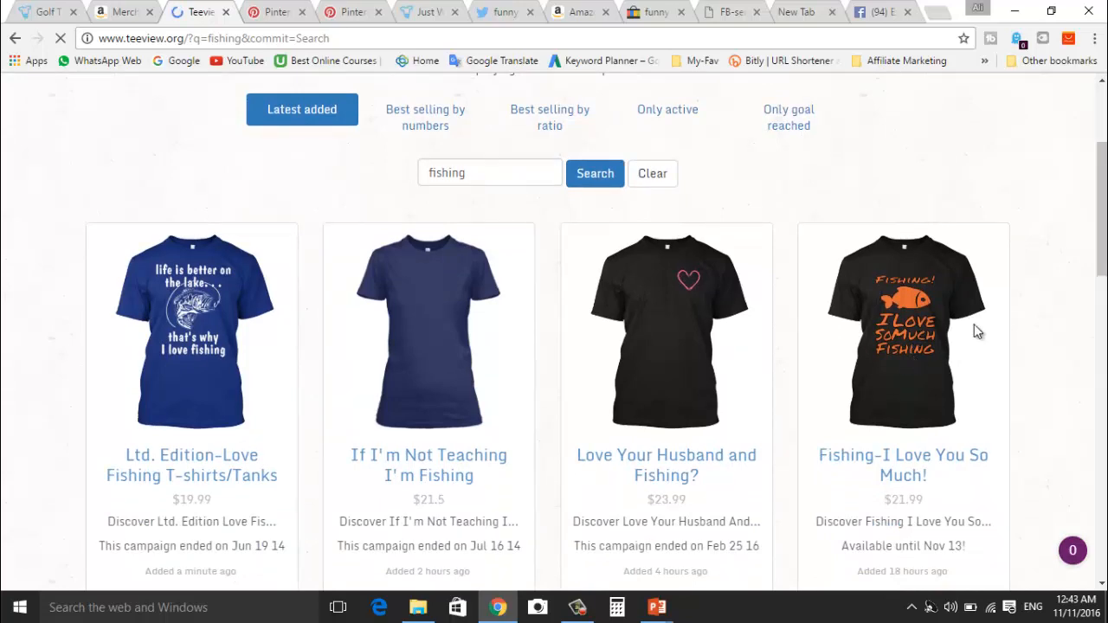
drag(1102, 198, 817, 376)
click(809, 379)
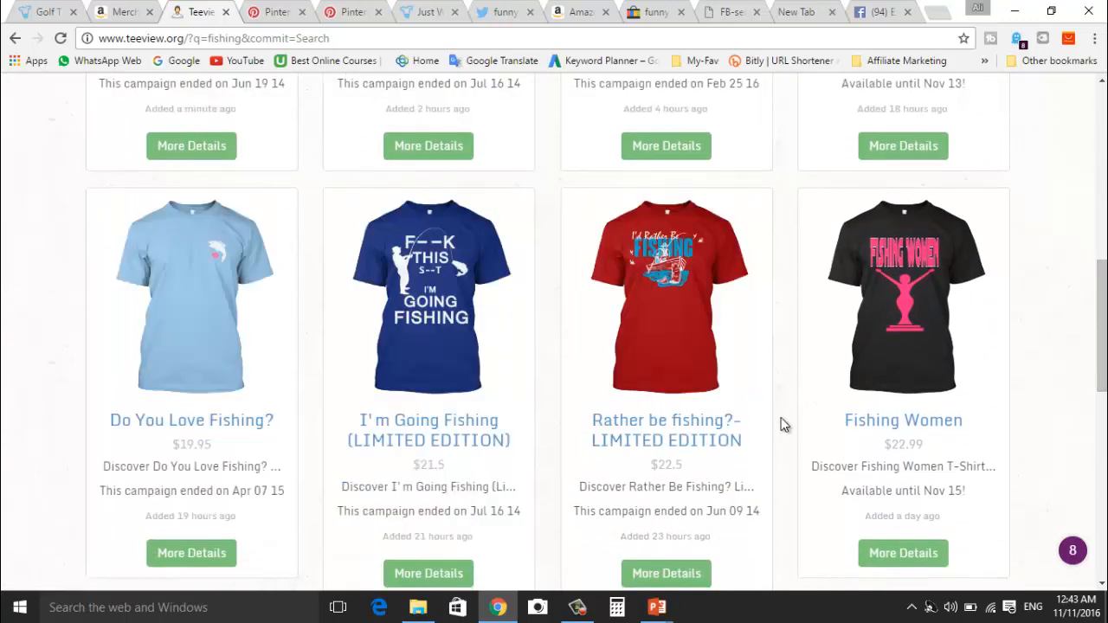
Step: Filter the fishing campaigns to only those that reached their goal and view the matching shirts
drag(1097, 298, 1092, 140)
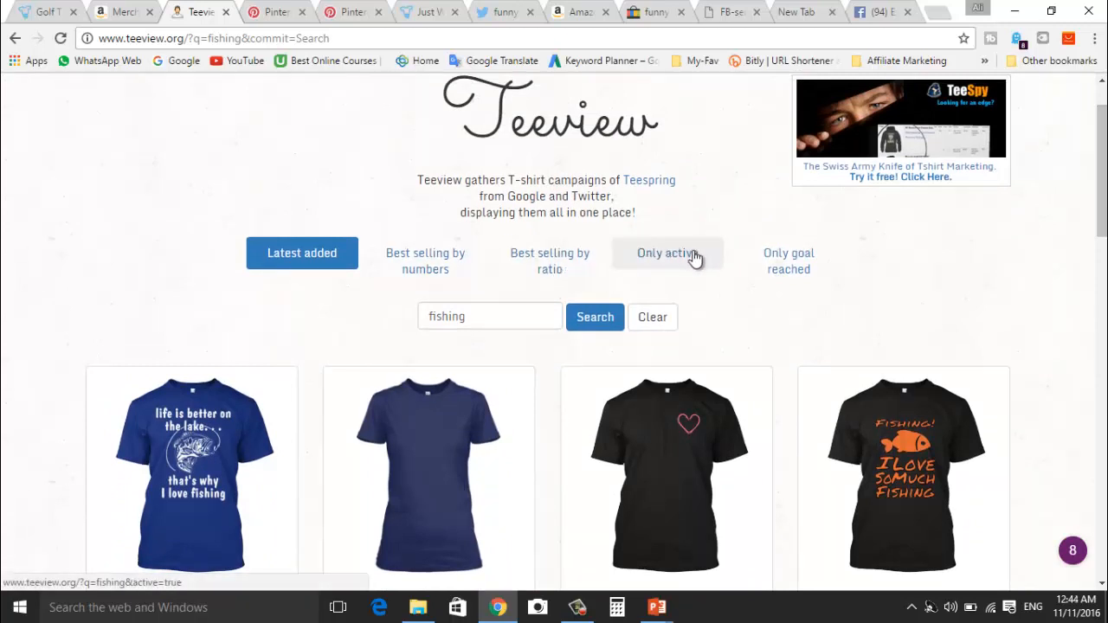
click(802, 271)
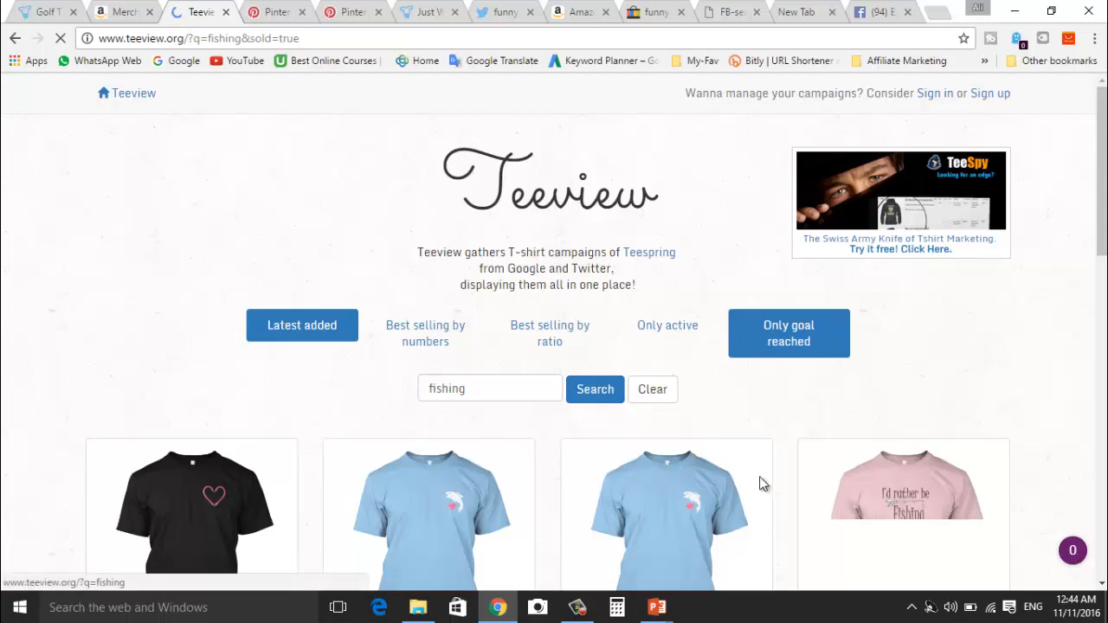
drag(1105, 173, 1104, 238)
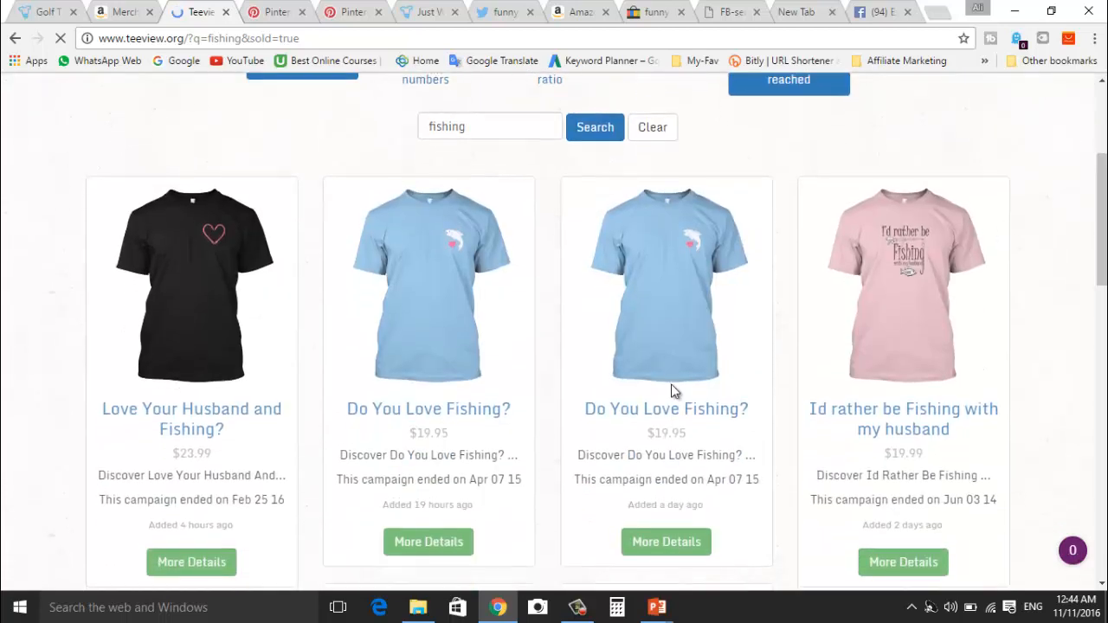
Step: Review the TeeSpy details of the "Do You Love Fishing?" campaign added a day ago, and close its page
click(682, 540)
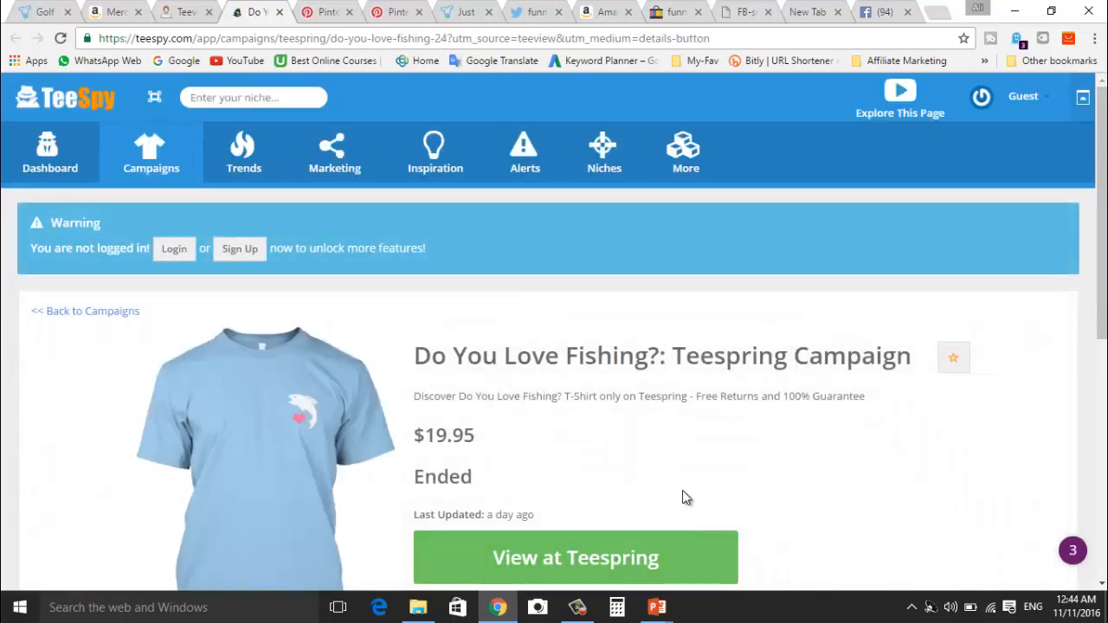
scroll(682, 490, down, 3)
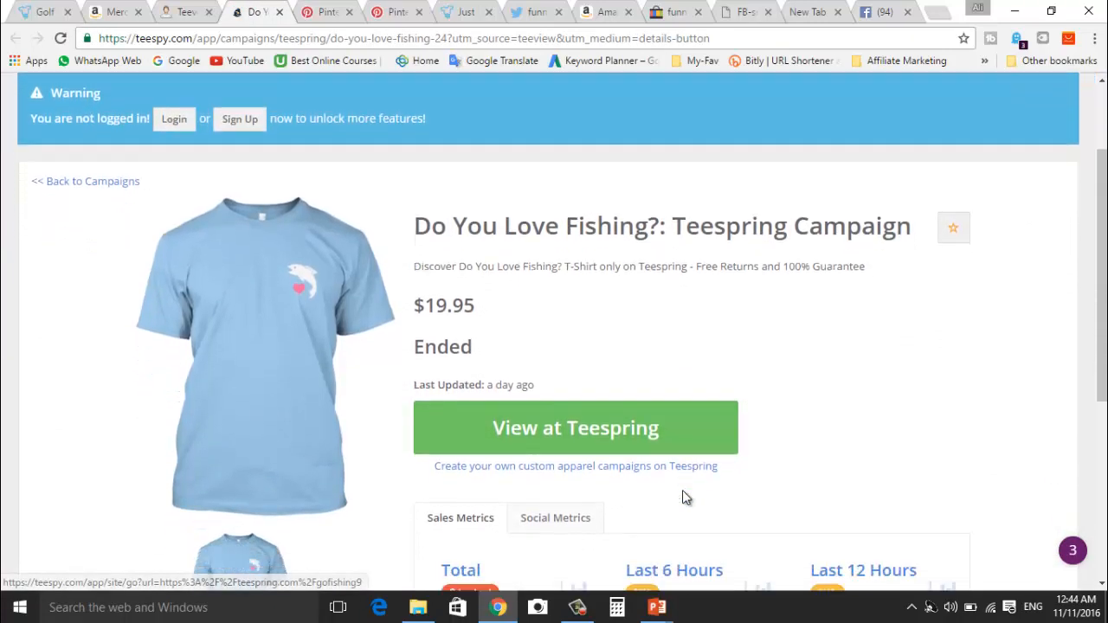
scroll(682, 497, down, 1)
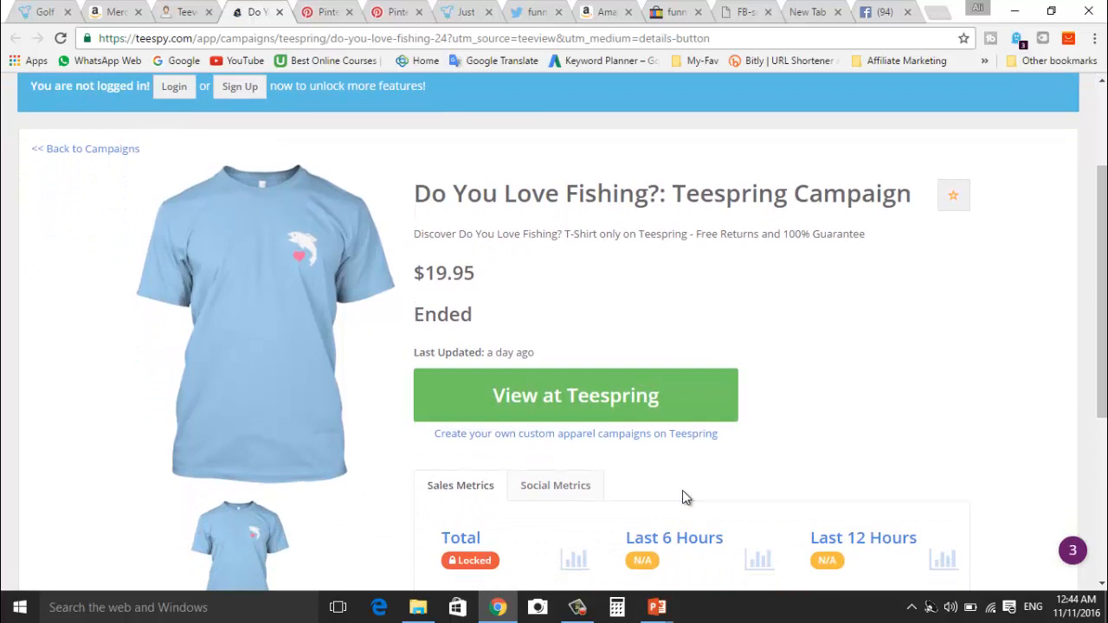
scroll(683, 497, down, 3)
scroll(683, 497, up, 3)
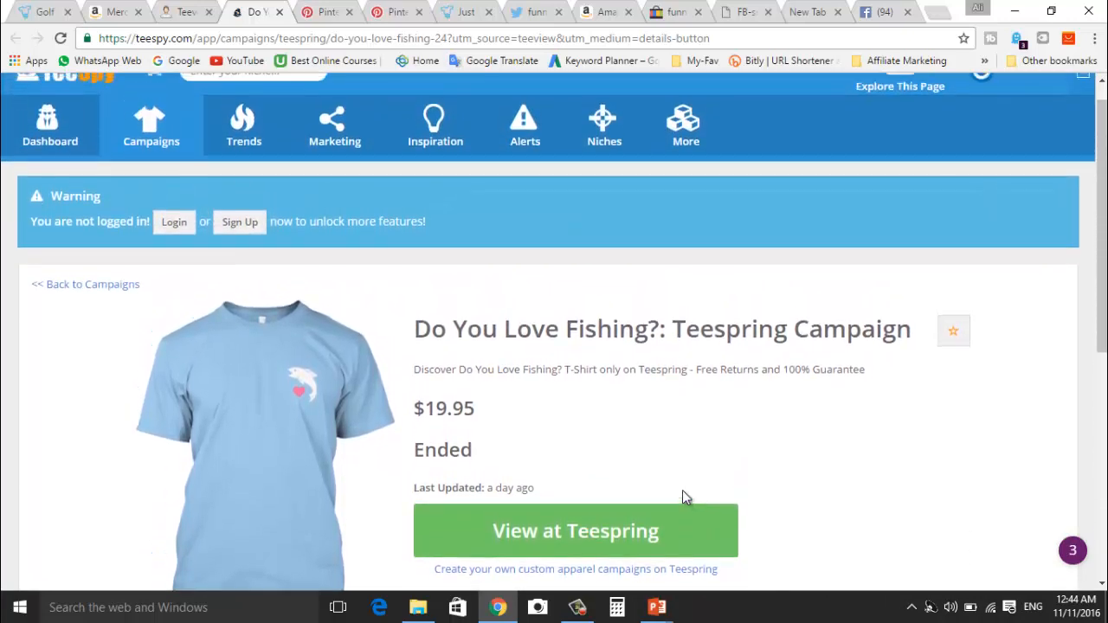
scroll(682, 497, up, 1)
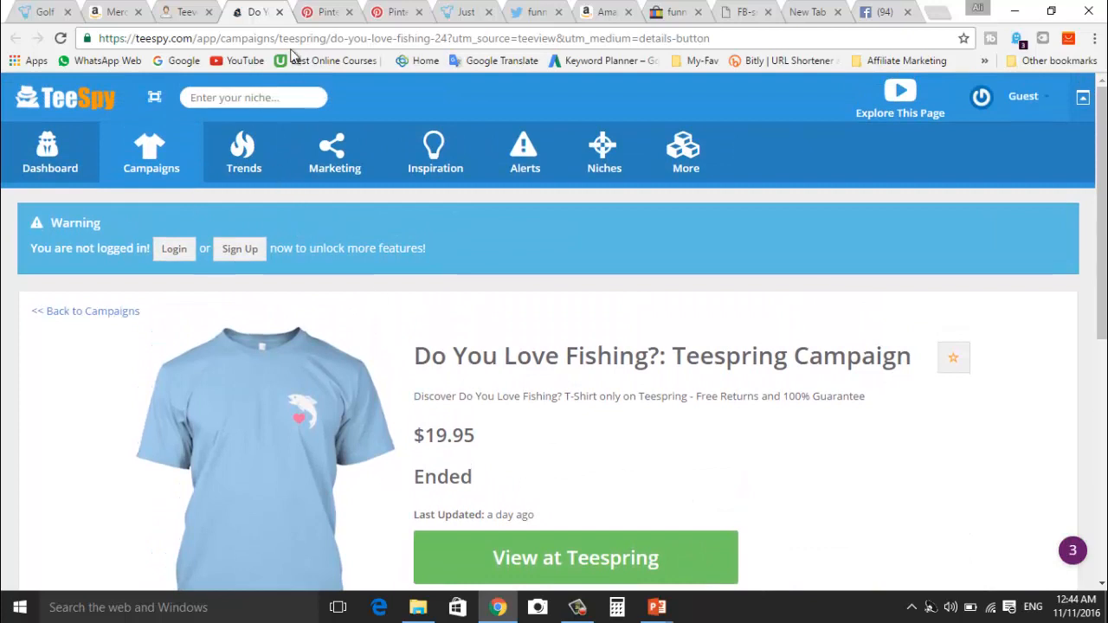
click(279, 12)
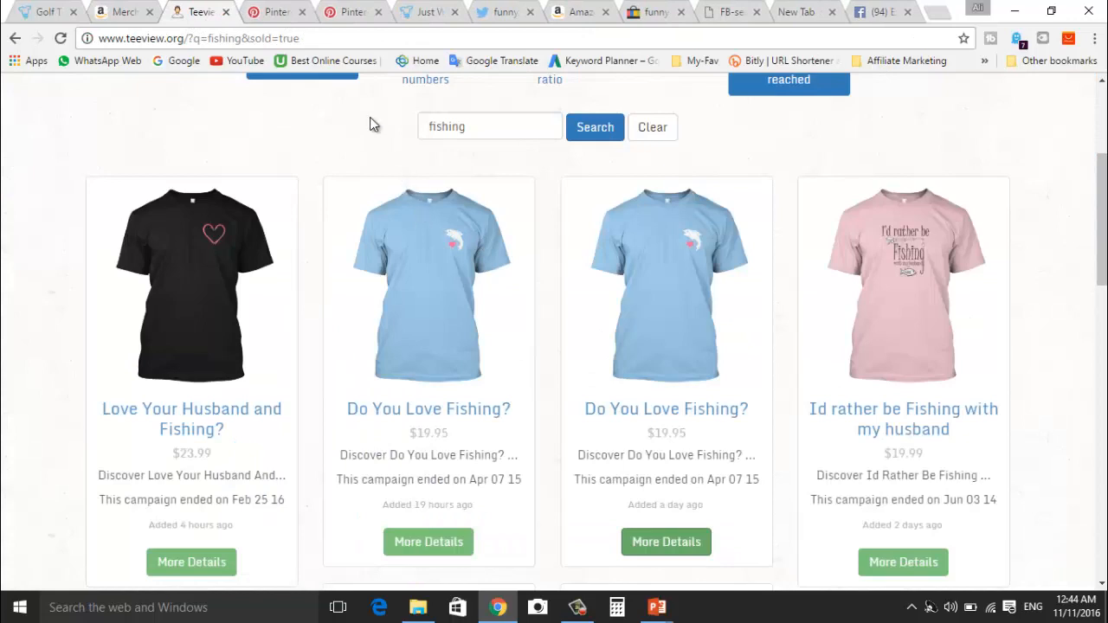
Step: Switch to Pinterest, dismiss the password notice, search for "funny t shirts" and browse the shirt pins
click(271, 11)
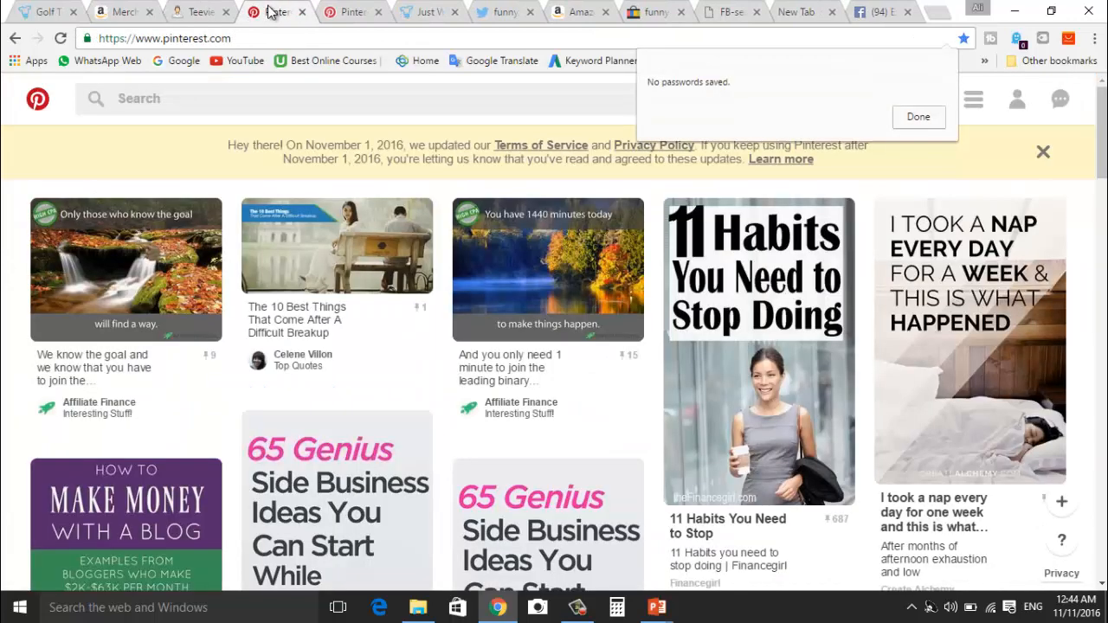
click(919, 117)
click(644, 98)
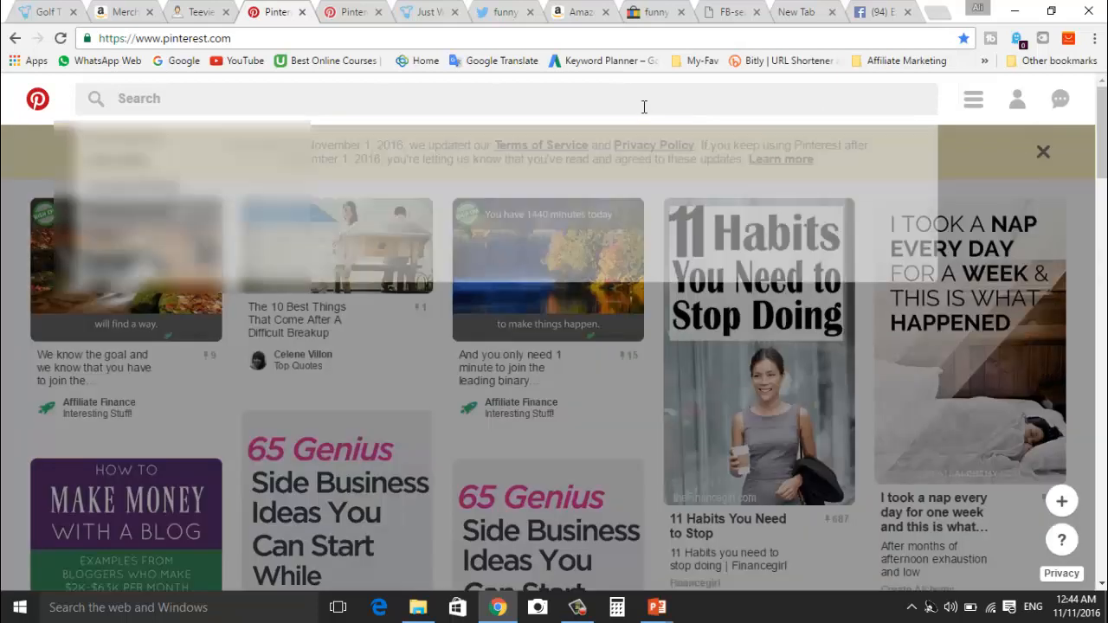
text(funny t shirts)
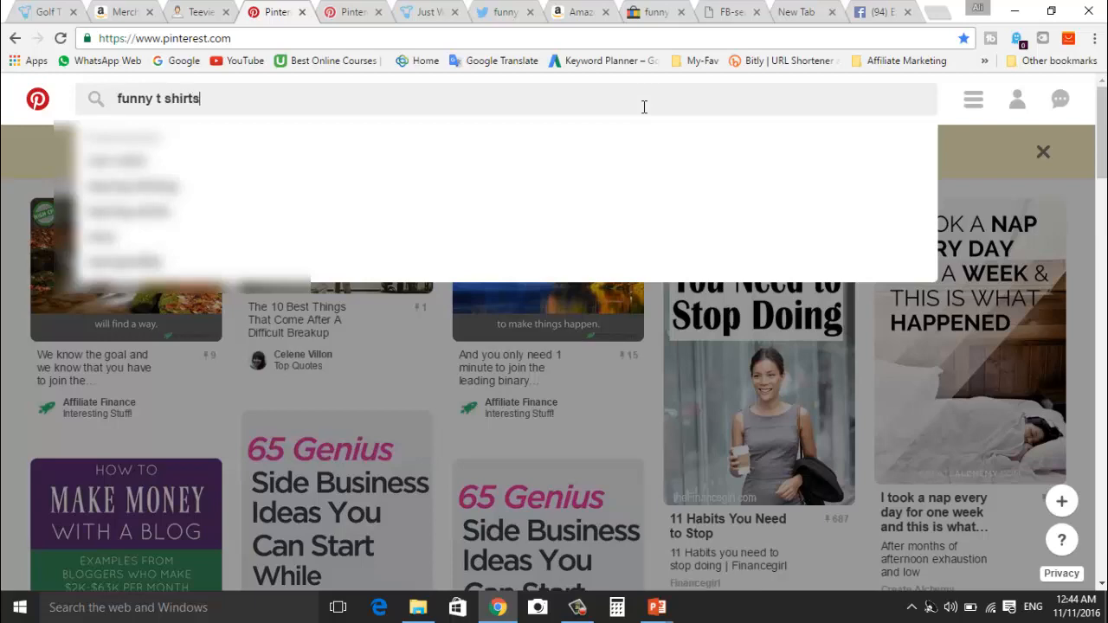
key(Return)
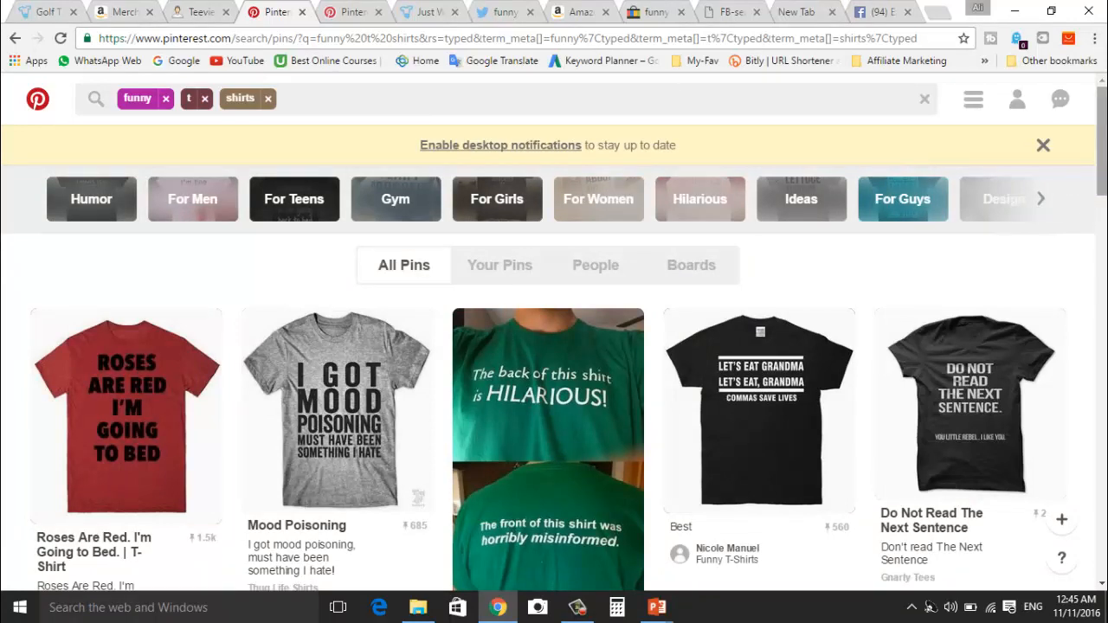
drag(1106, 166, 1101, 296)
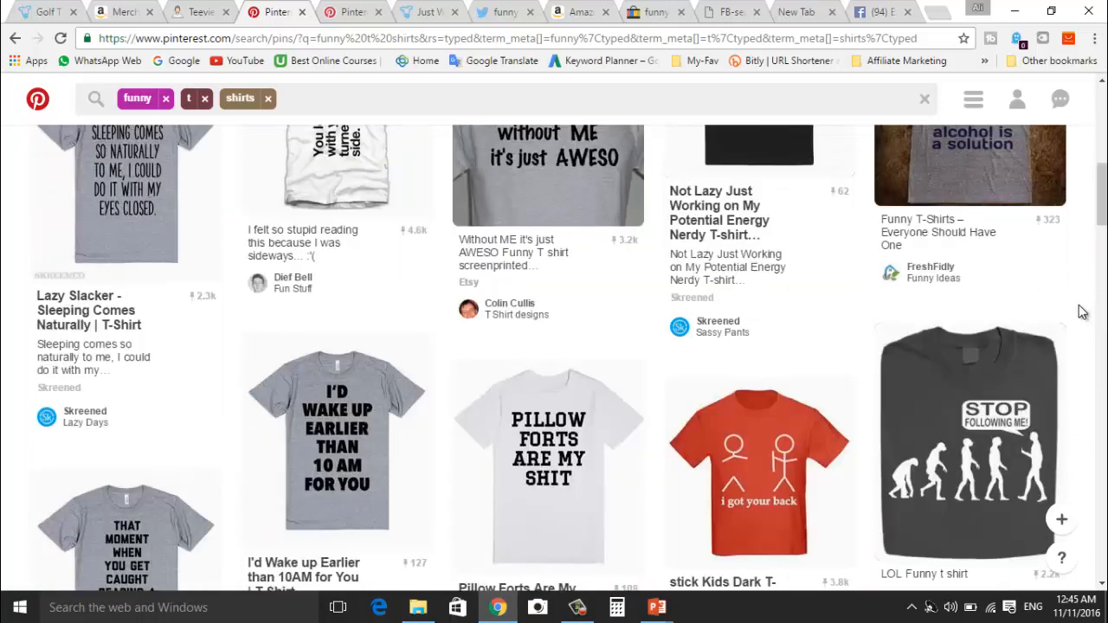
mouse_move(996, 428)
drag(1103, 195, 1103, 298)
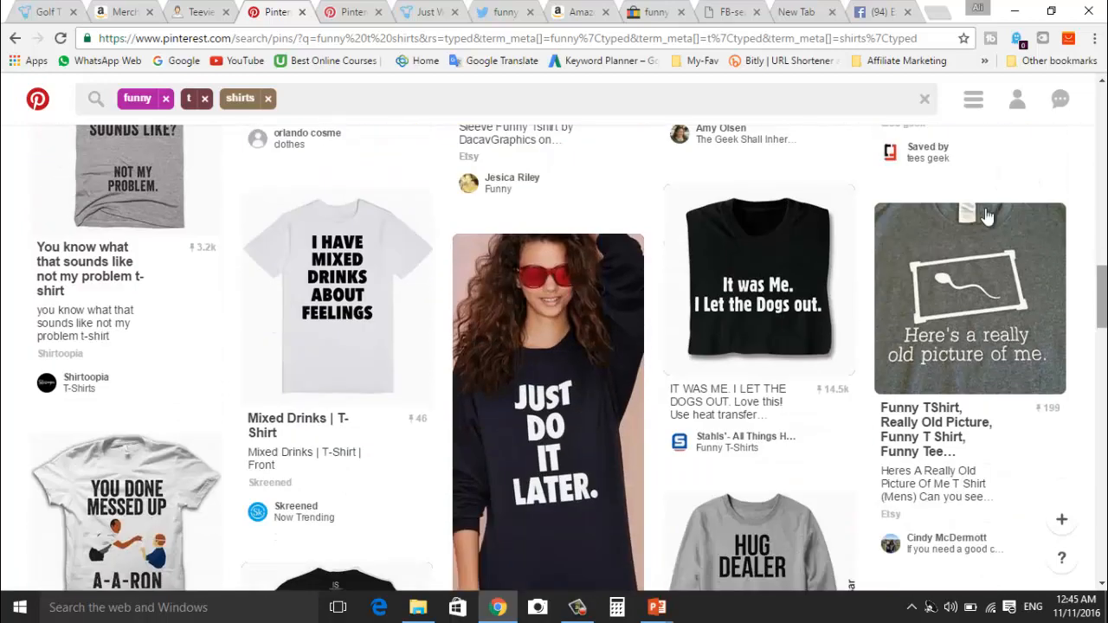
Step: Return from the open dog-and-coffee pin to Pinterest's teespring.com source page, check its address and browse the pinned shirts
click(344, 10)
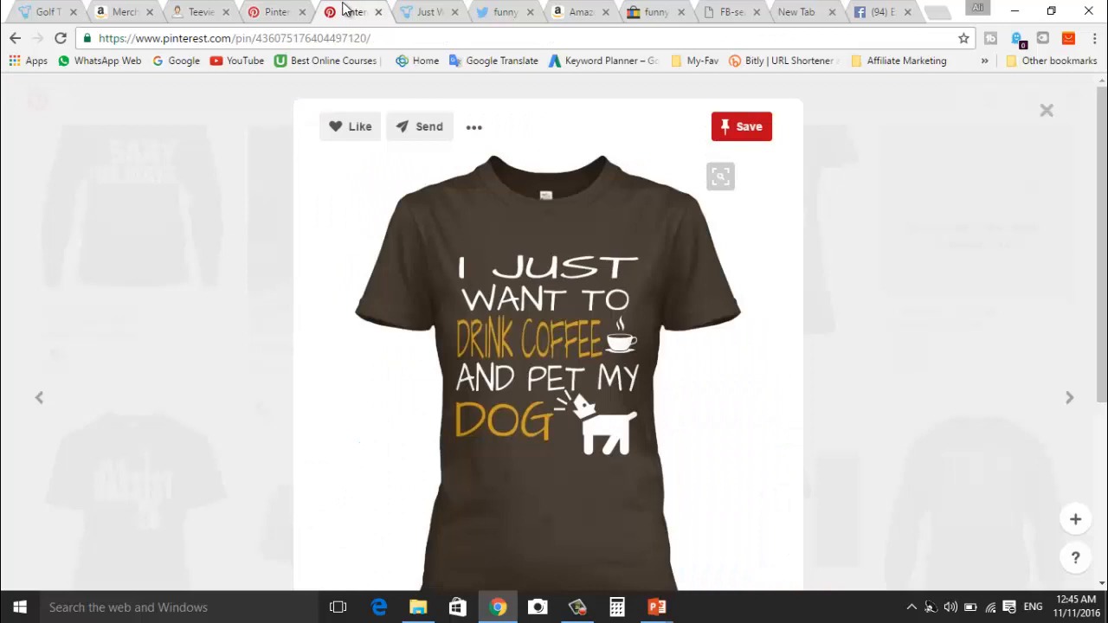
click(14, 39)
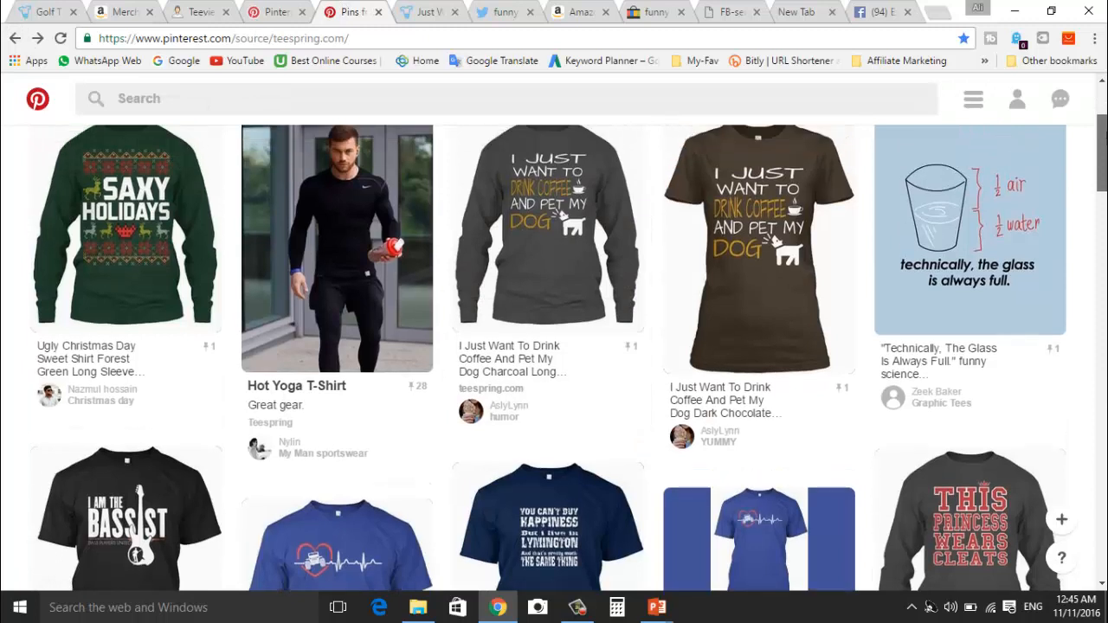
drag(1102, 149, 1105, 126)
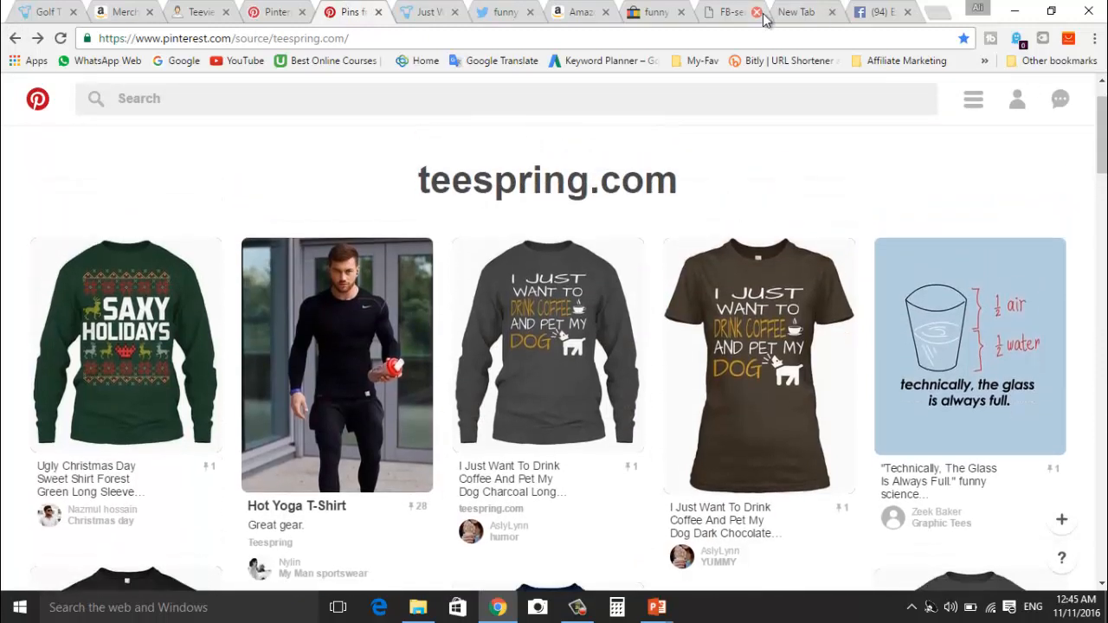
click(534, 42)
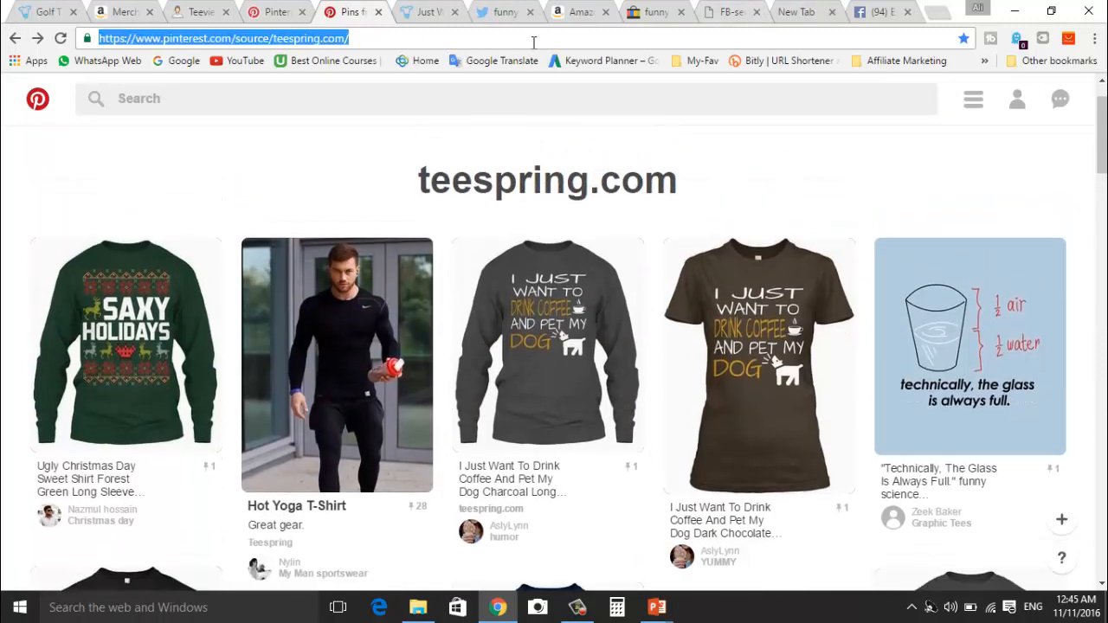
click(534, 42)
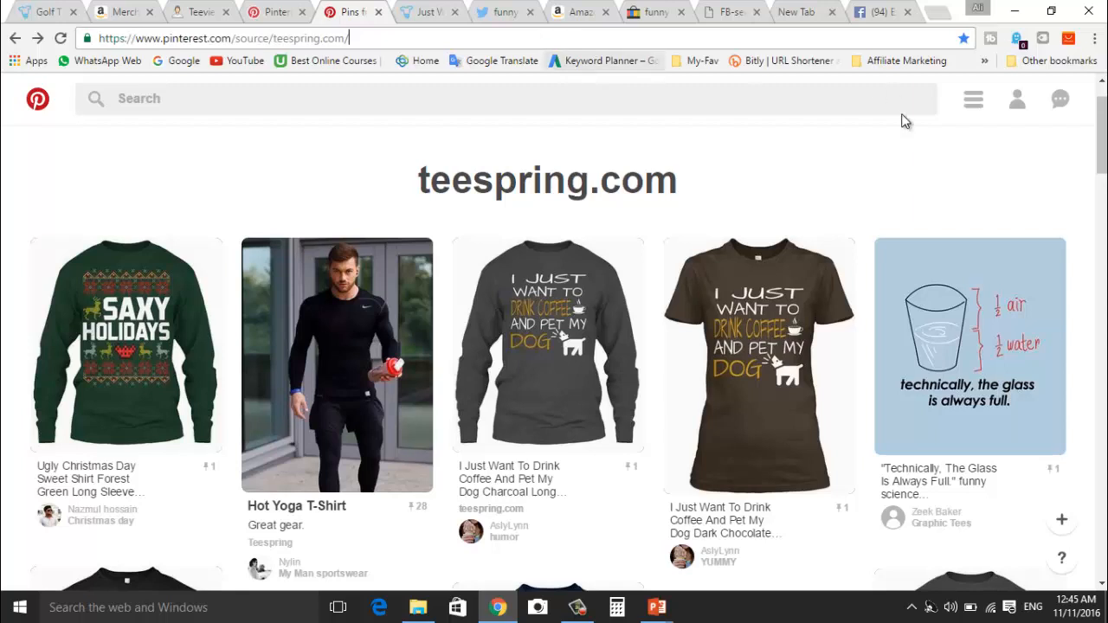
drag(1104, 138, 1105, 200)
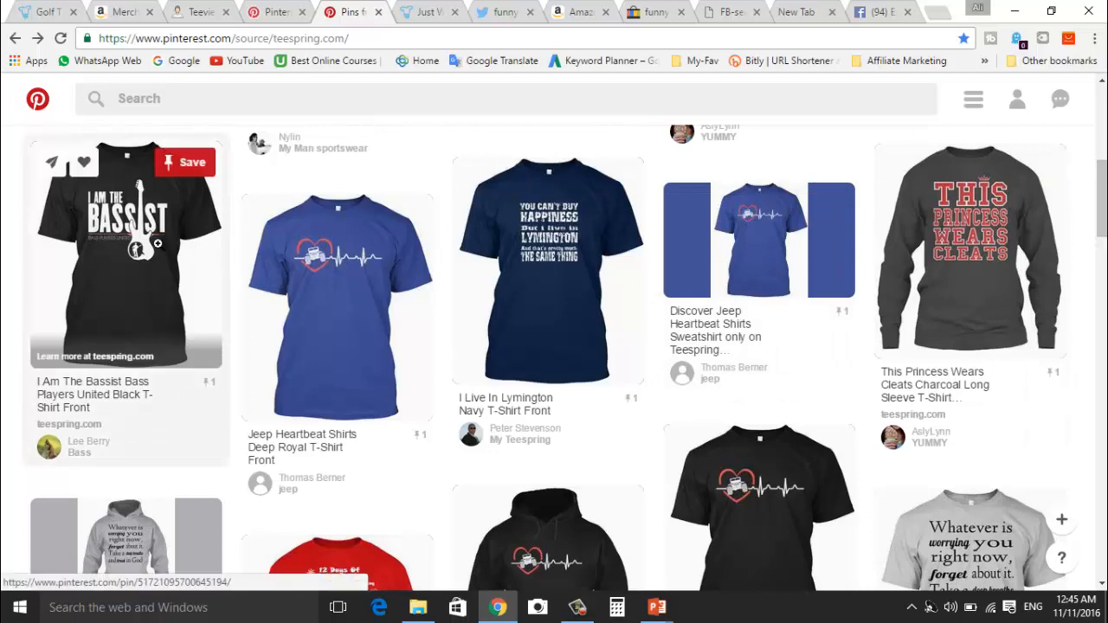
Step: Open the "I Am The Bassist" pin, follow it to its Teespring listing and examine the product description
click(158, 245)
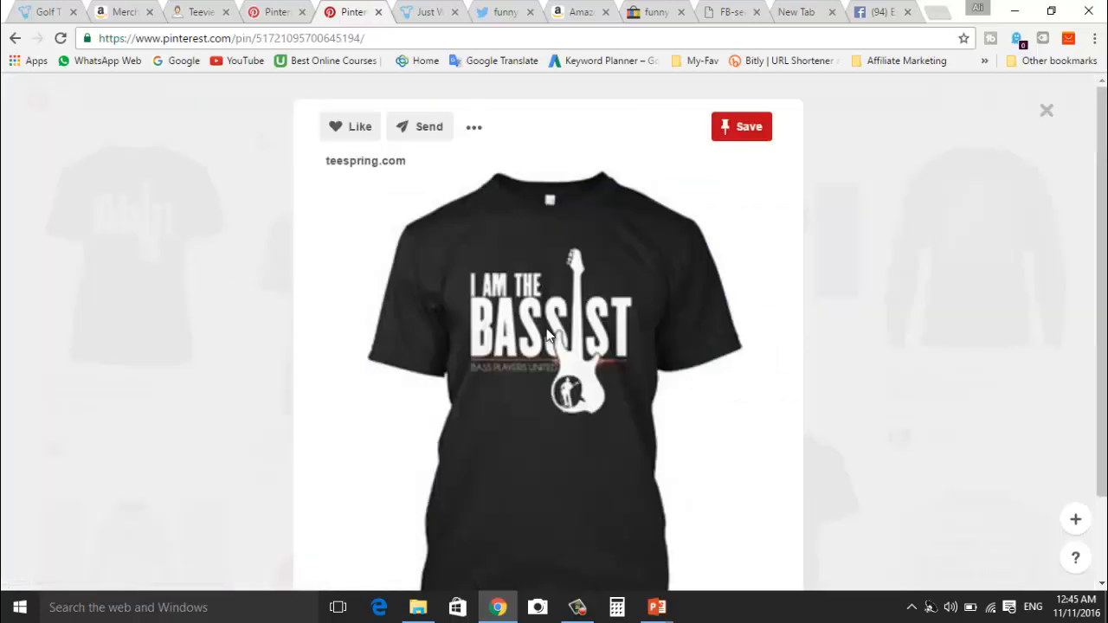
click(576, 401)
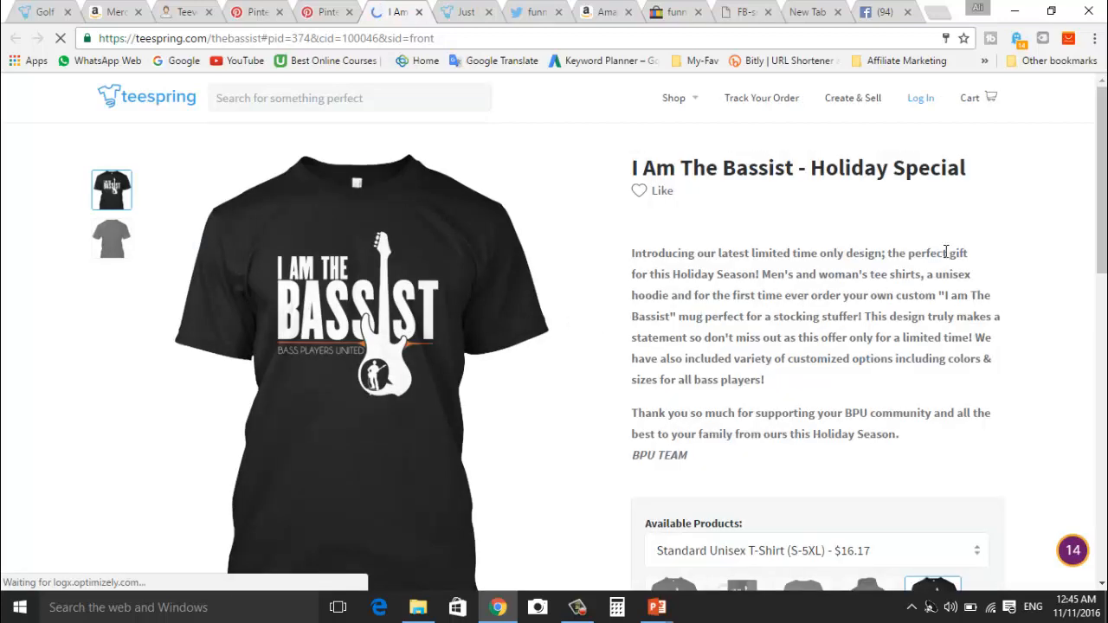
scroll(946, 252, down, 2)
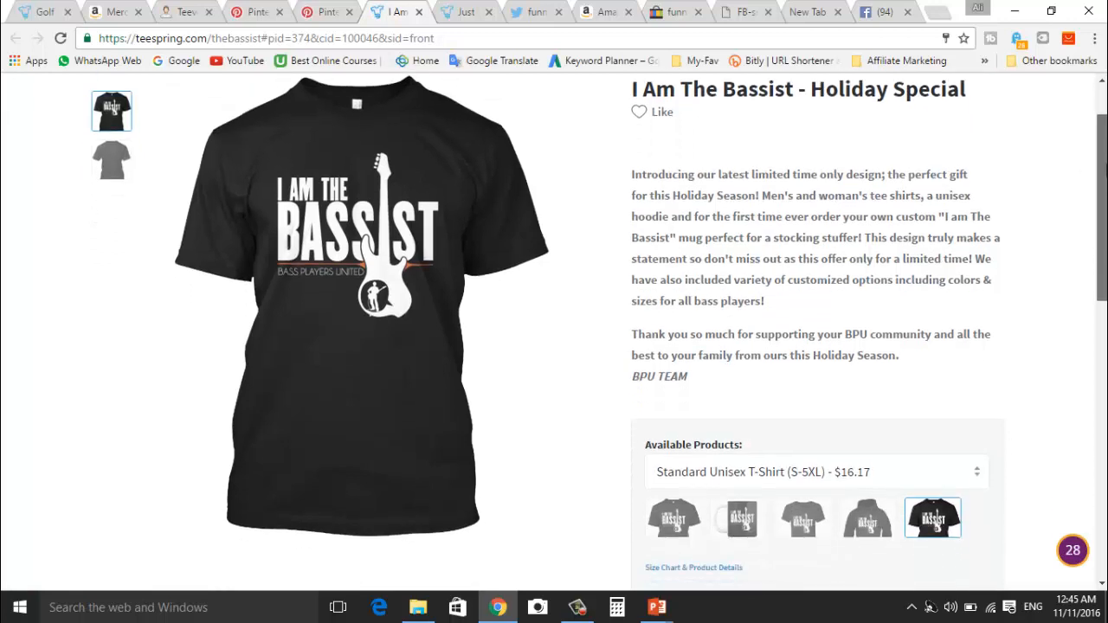
Step: Examine the units sold and days remaining on the "I Am The Bassist" Teespring listing, and close the page
scroll(599, 333, down, 4)
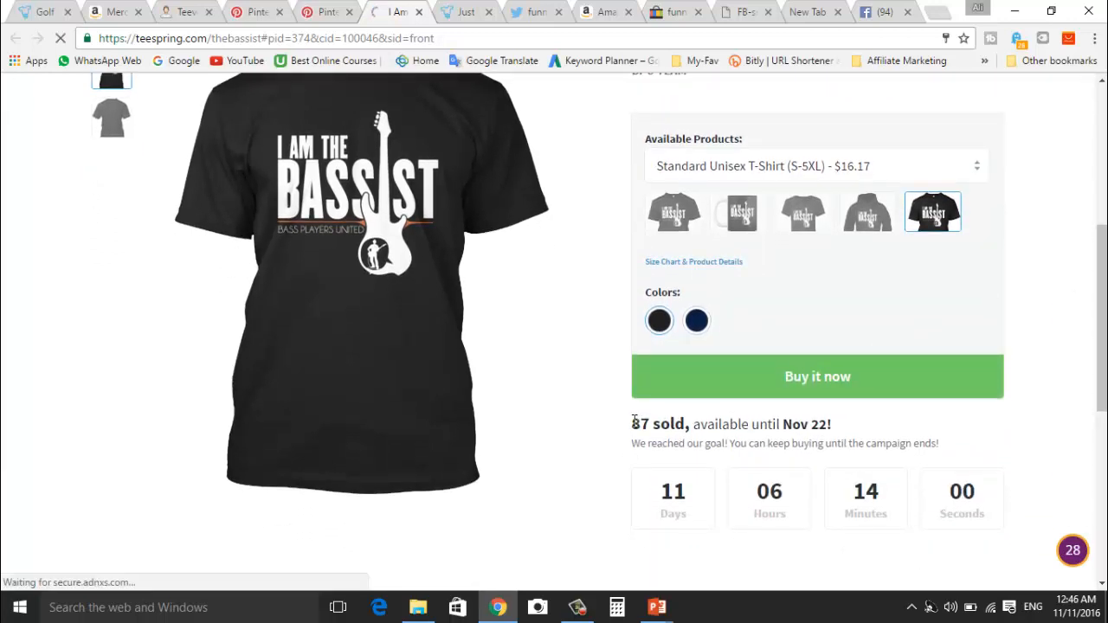
drag(634, 423, 651, 422)
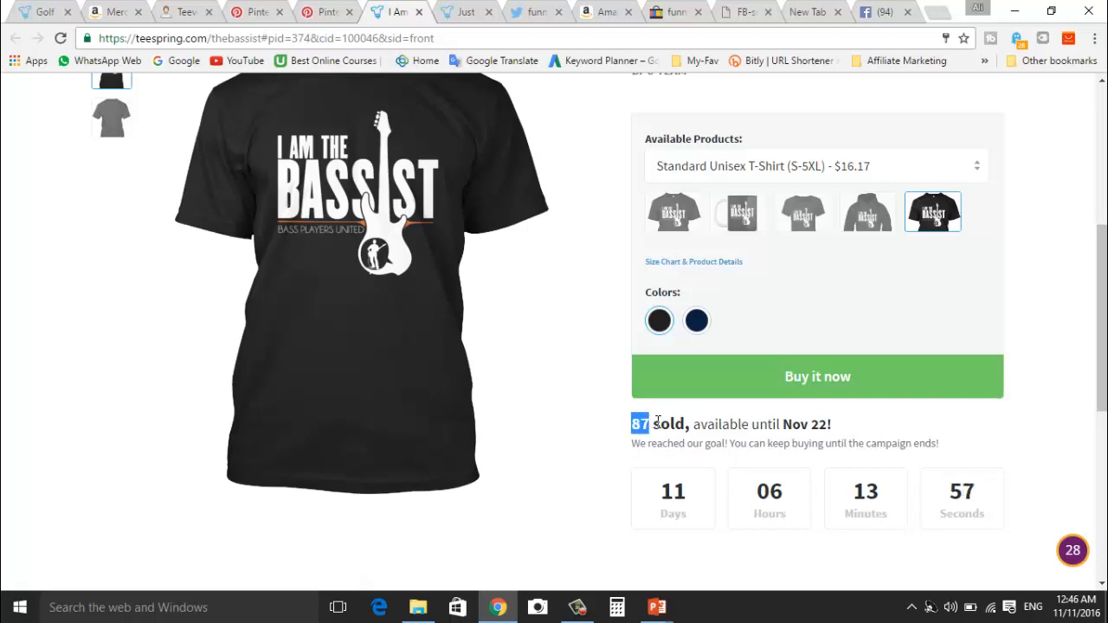
click(665, 492)
drag(665, 491, 693, 492)
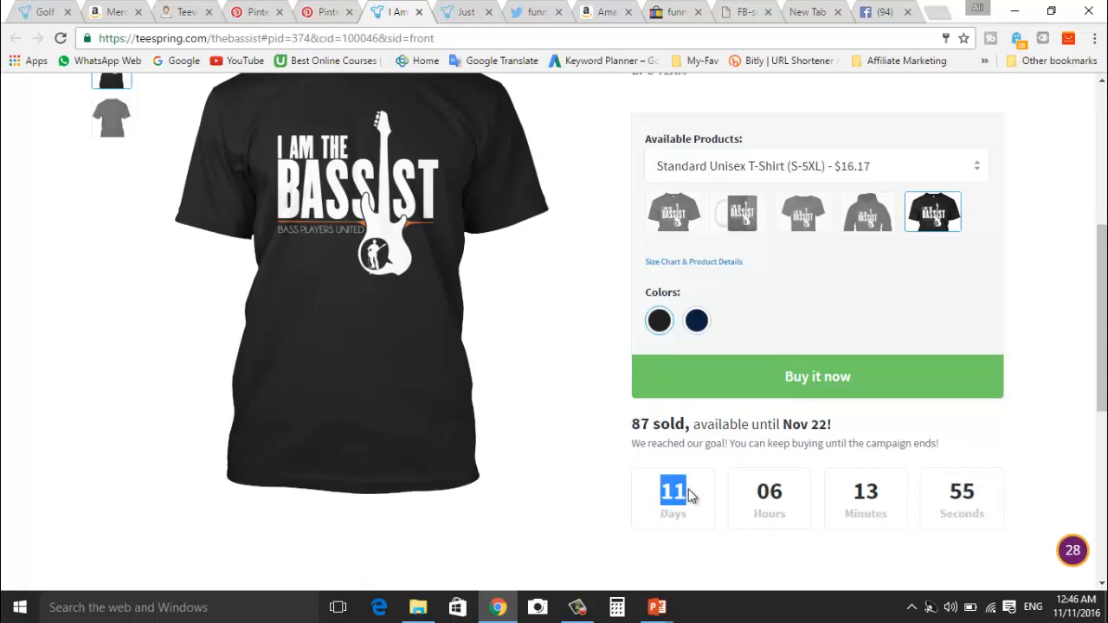
click(753, 445)
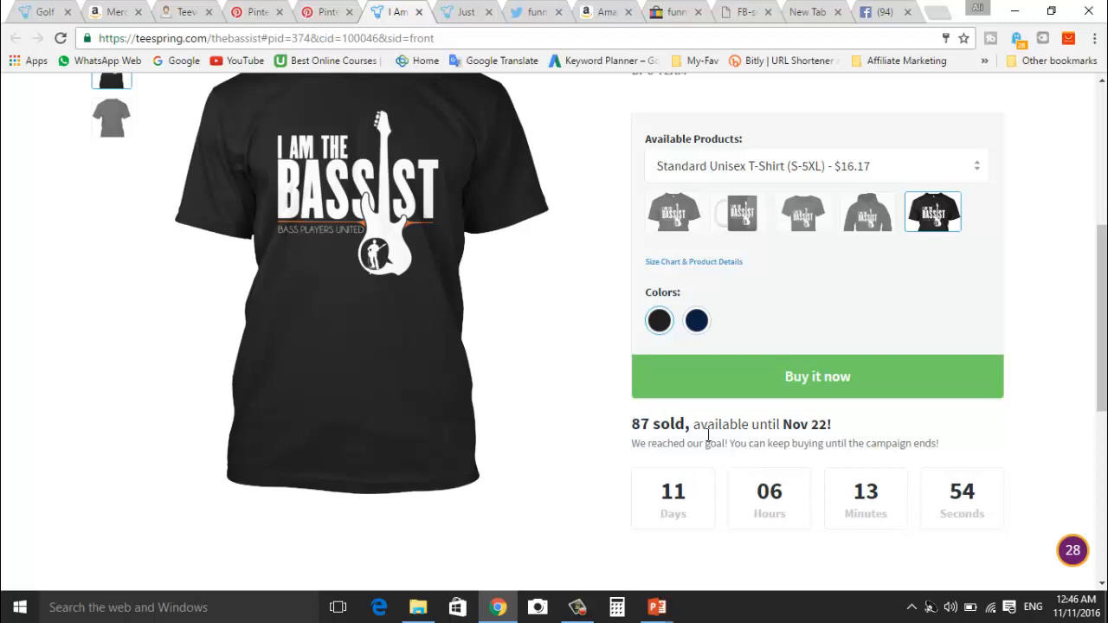
click(419, 12)
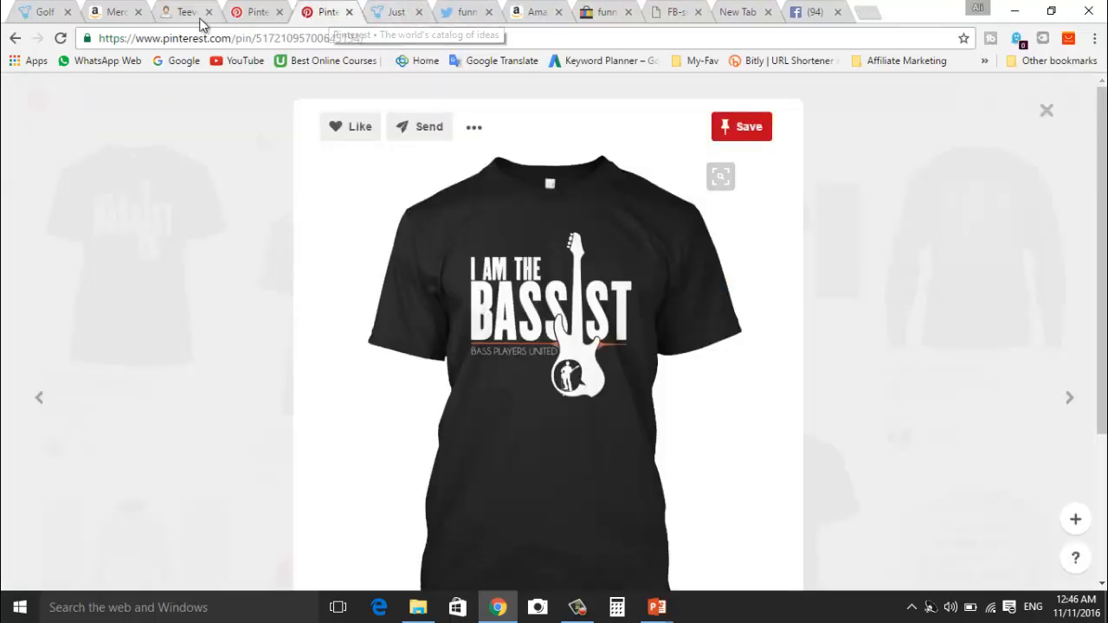
Step: Return to Pinterest's teespring.com source page, browse more pinned shirts, and close the open coffee-and-dog Teespring listing
click(15, 38)
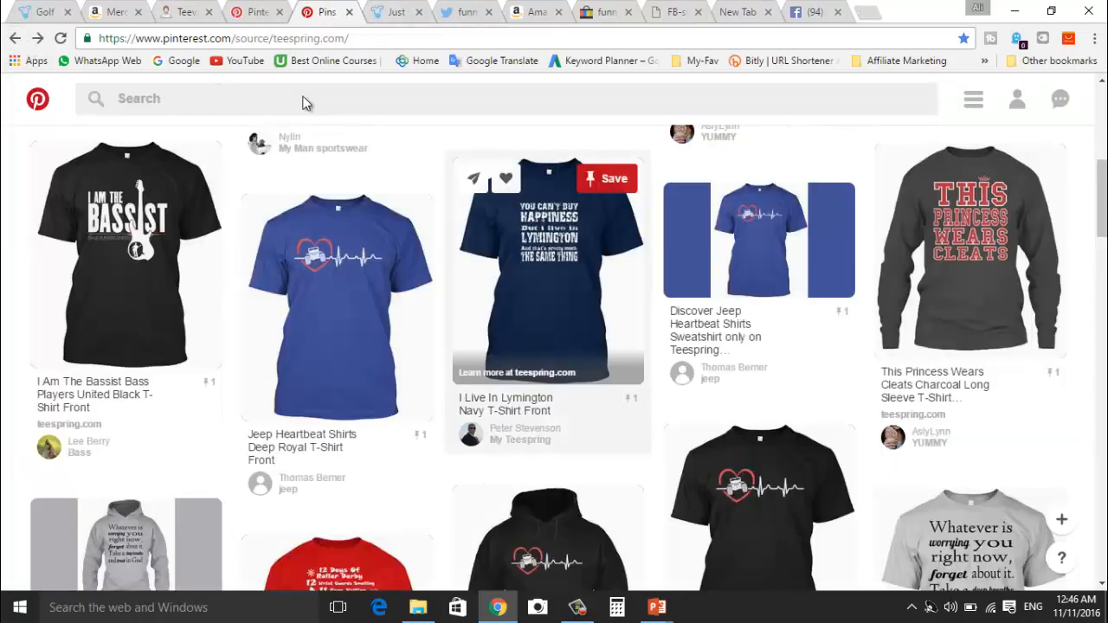
drag(1103, 168, 1102, 242)
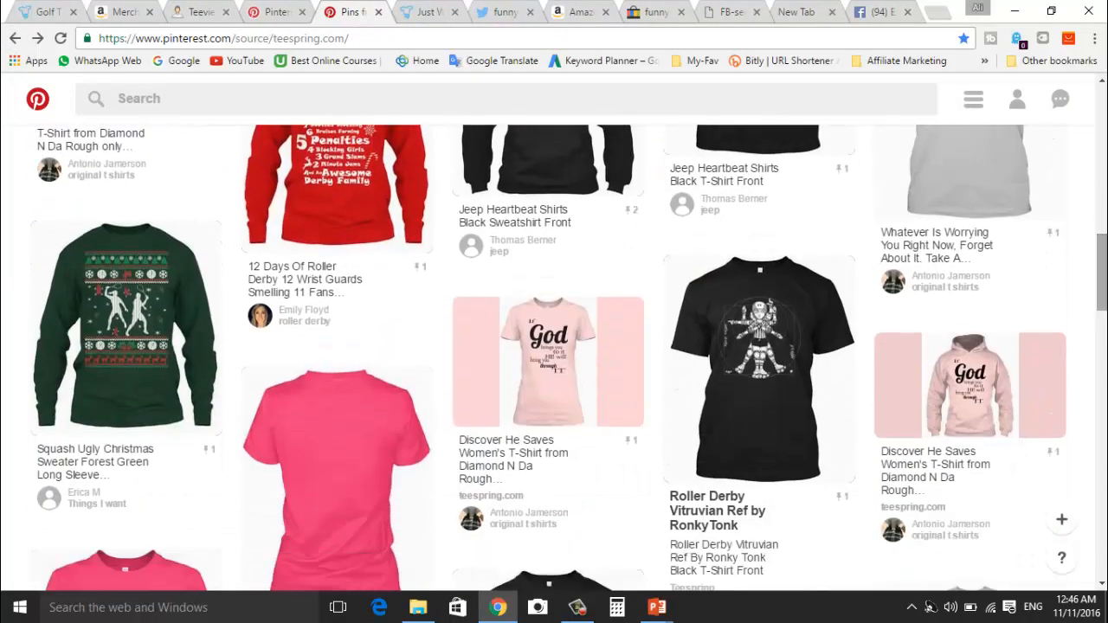
click(419, 14)
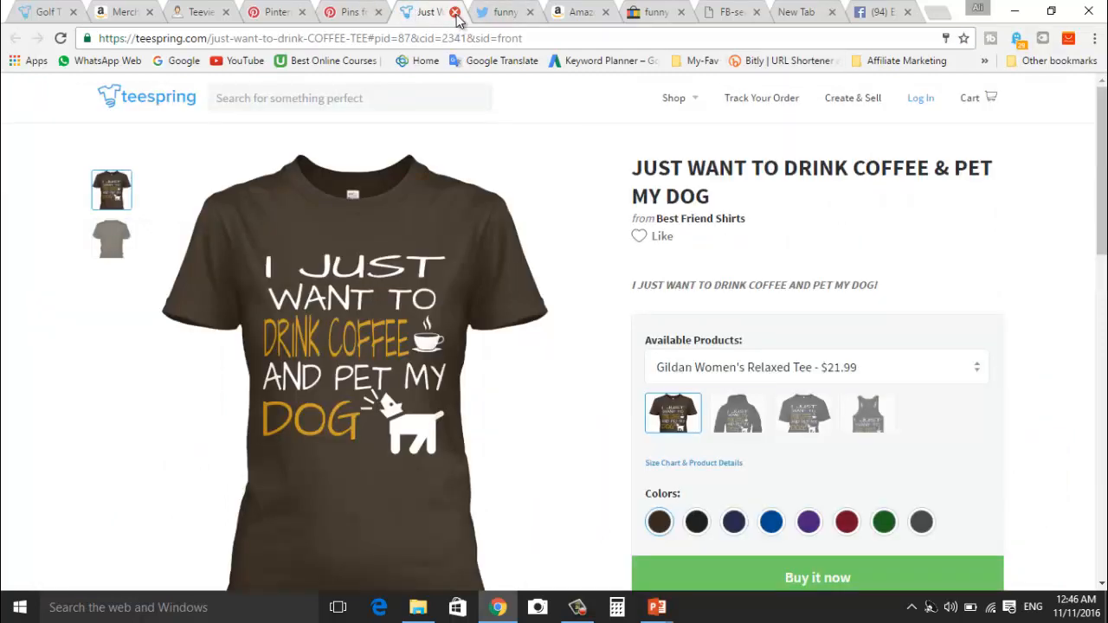
click(455, 12)
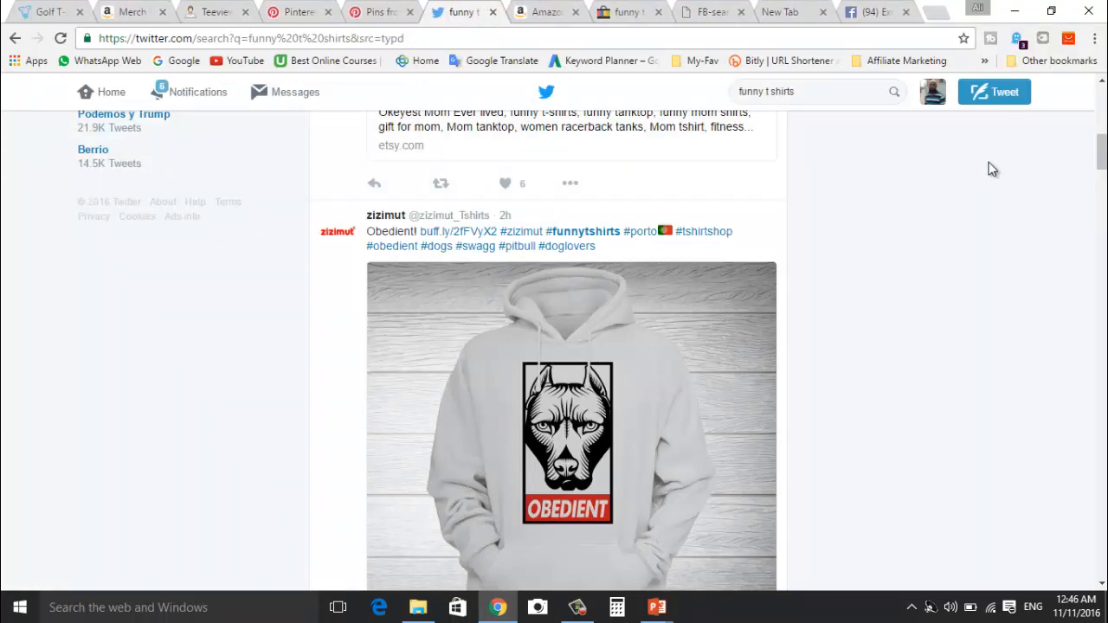
Step: Review the Twitter search results for "funny t shirts" back up to the suggested accounts, and close the page
scroll(1105, 112, up, 2)
scroll(1105, 113, up, 6)
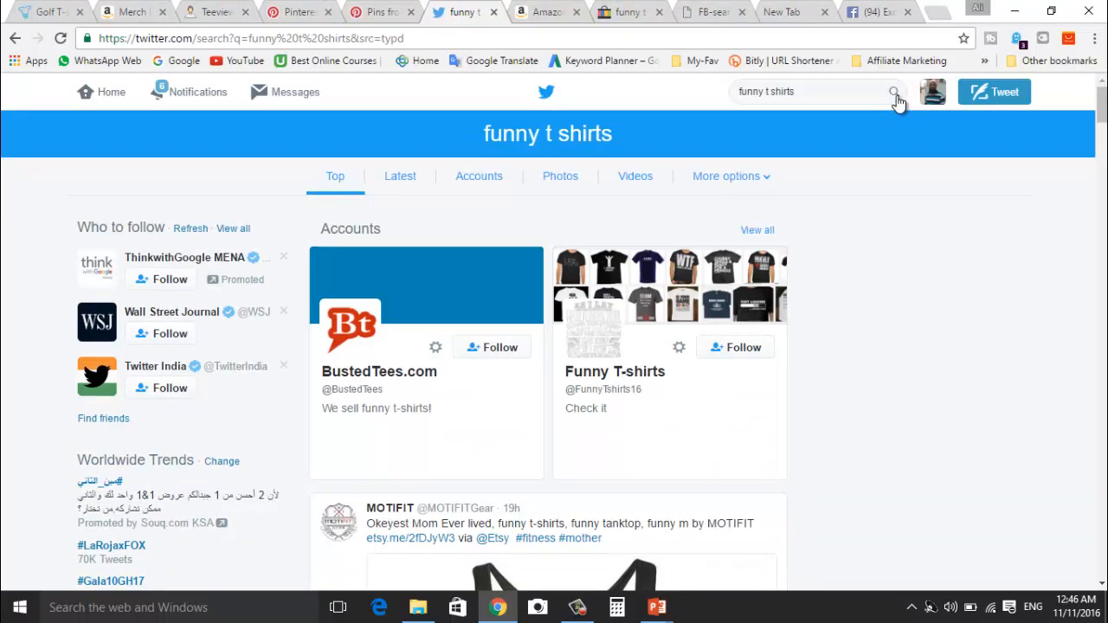
drag(1106, 98, 1106, 62)
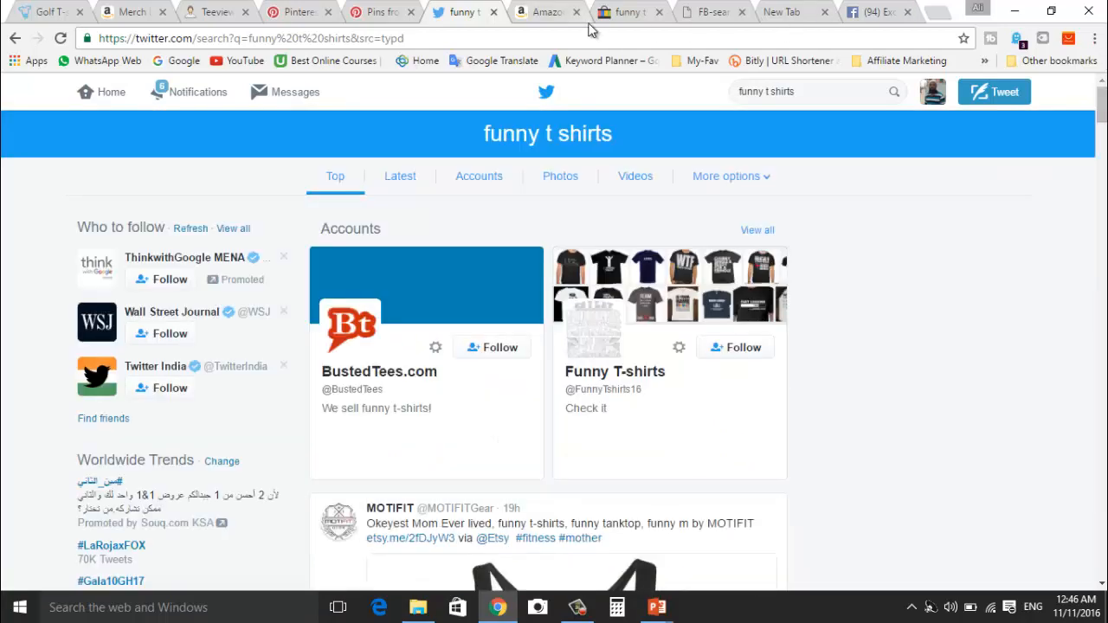
click(493, 13)
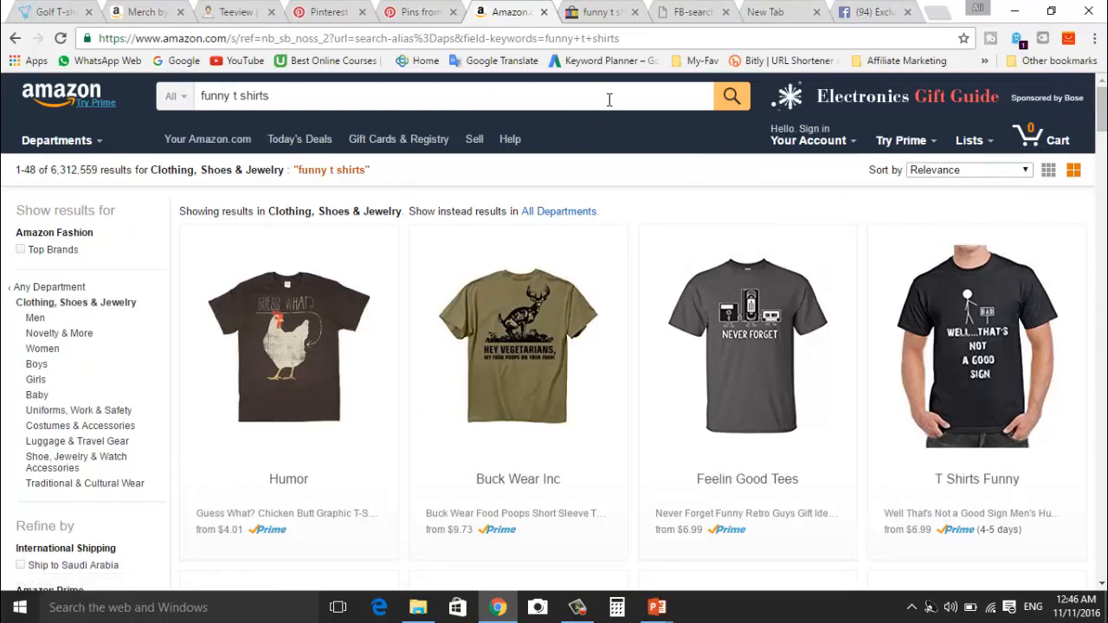
Step: Browse the "funny t shirts" results on Amazon and eBay, closing each page when done
drag(1101, 110, 1106, 249)
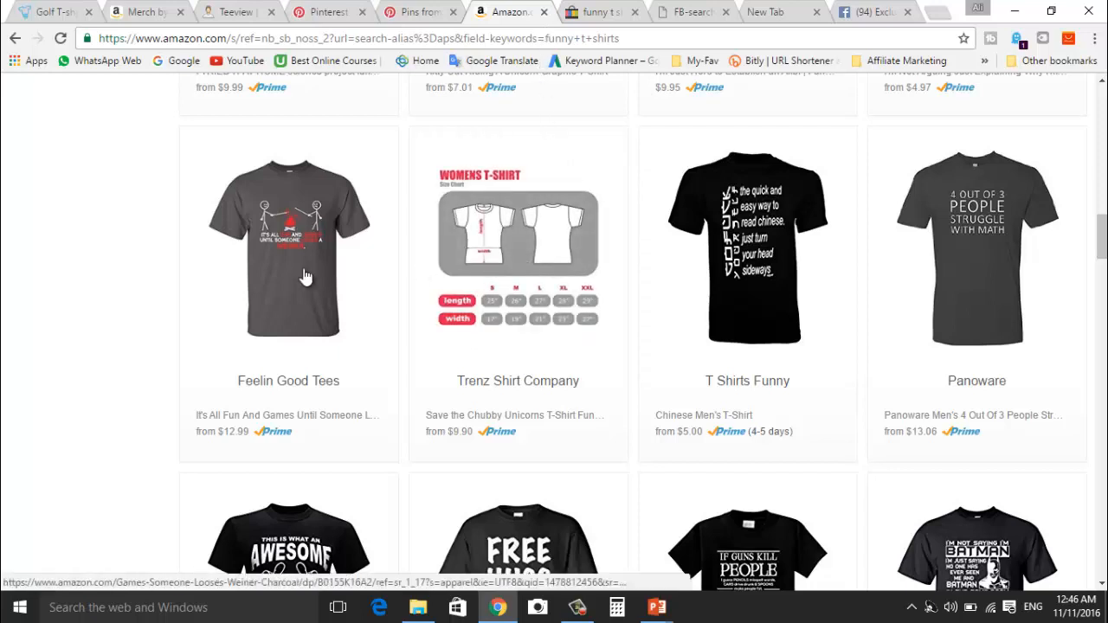
click(544, 12)
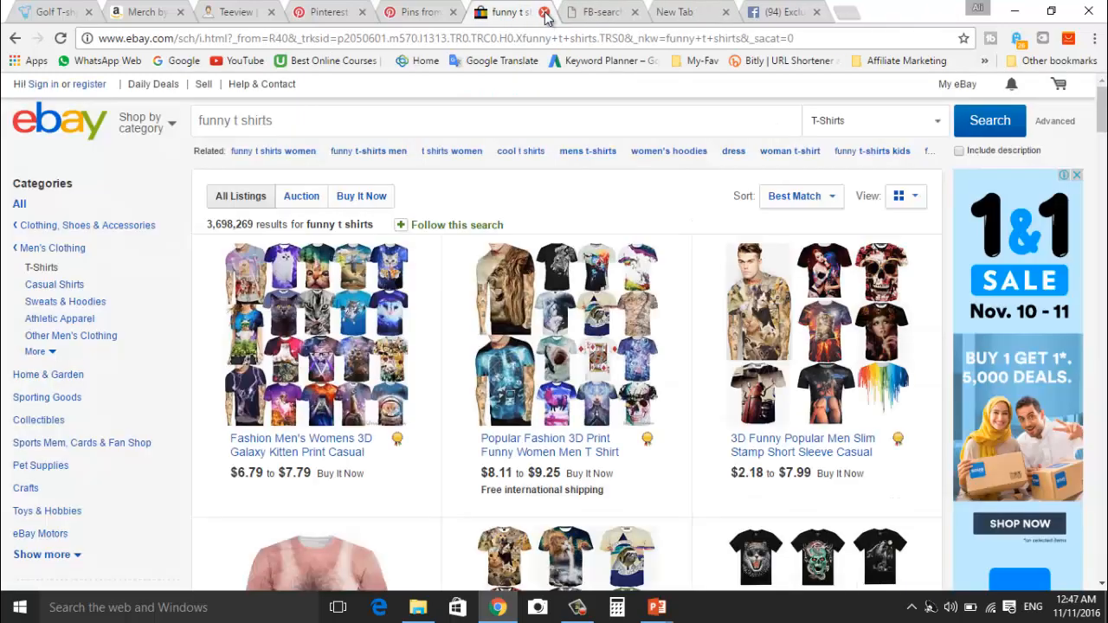
drag(1102, 125, 1103, 322)
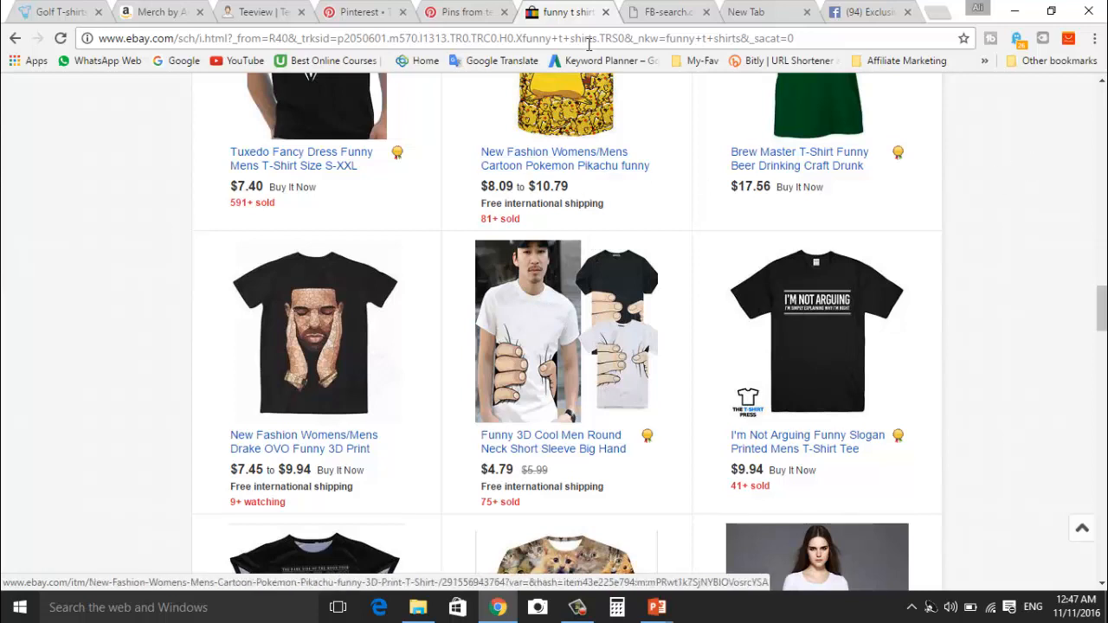
click(610, 14)
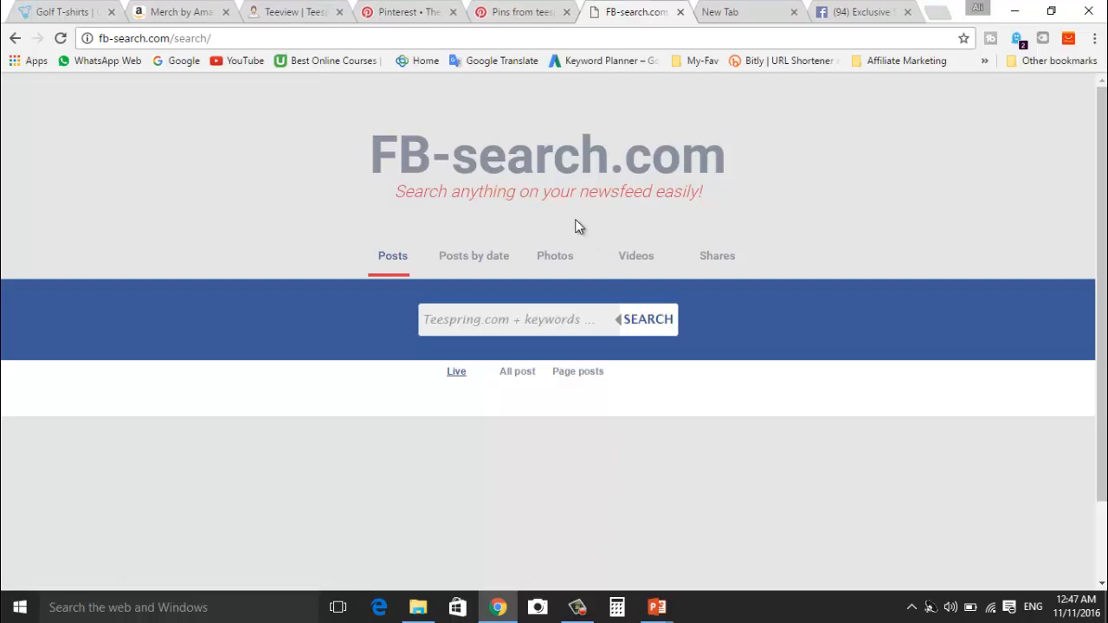
Step: Search live Facebook posts for "teespring fishing" through FB-search.com
click(533, 321)
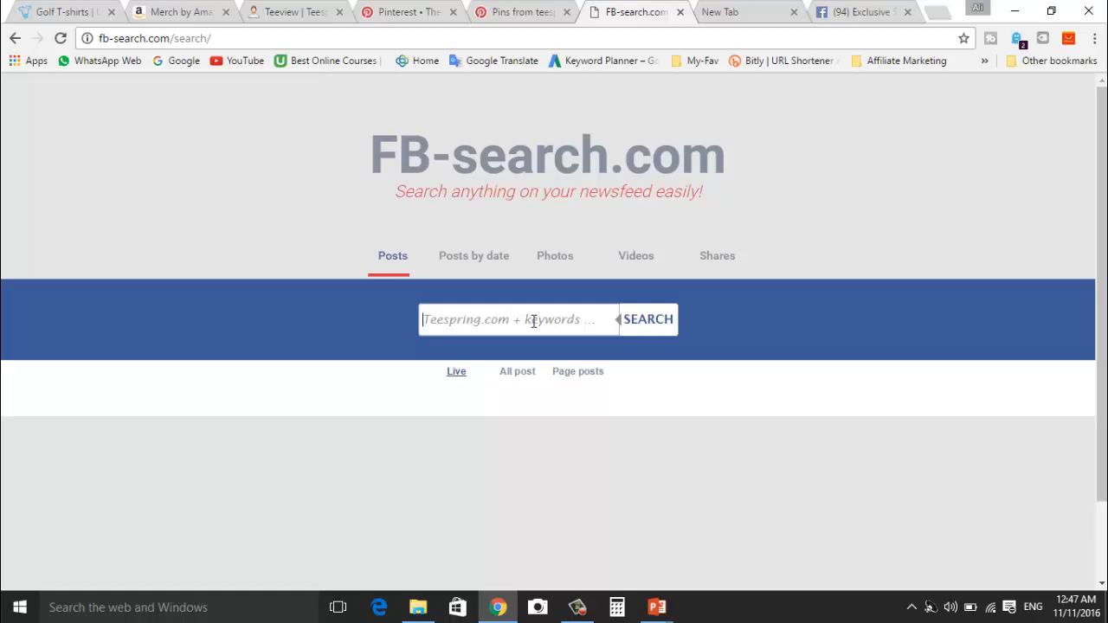
text(t)
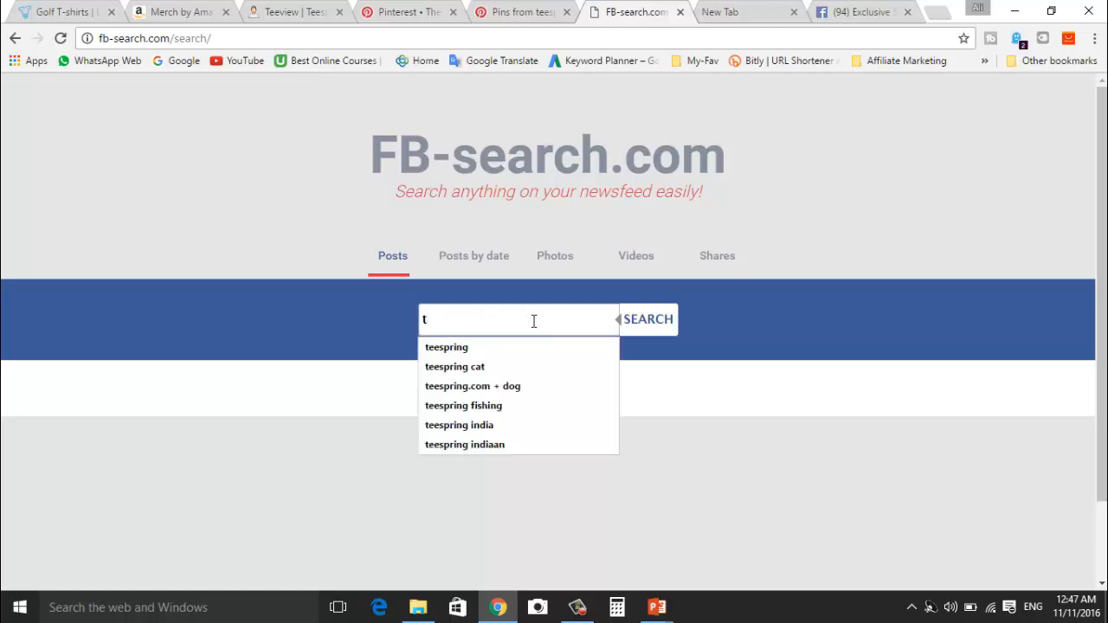
text(eespring fishing)
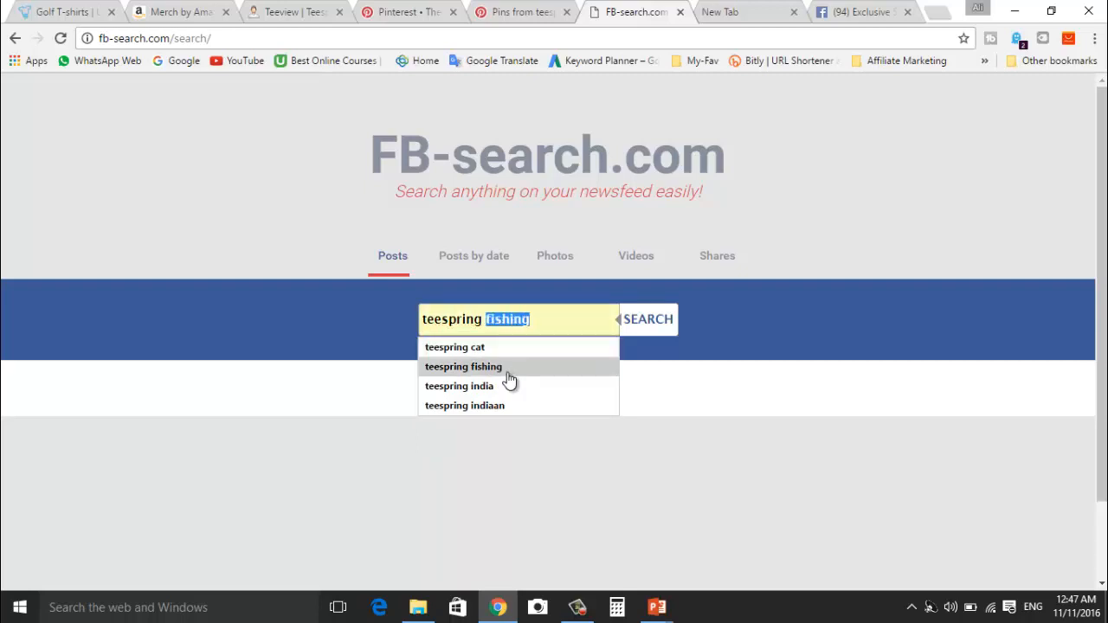
click(512, 368)
click(646, 323)
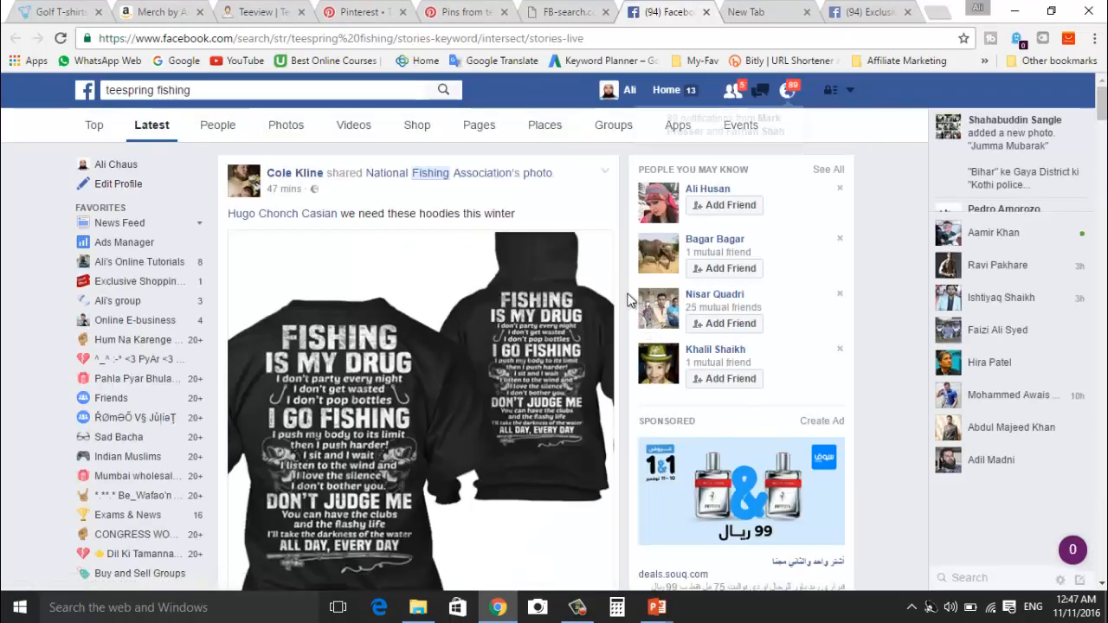
Step: Examine the latest Facebook posts promoting Teespring fishing shirts and hoodies, including their designs, campaign links and reactions
scroll(629, 300, down, 3)
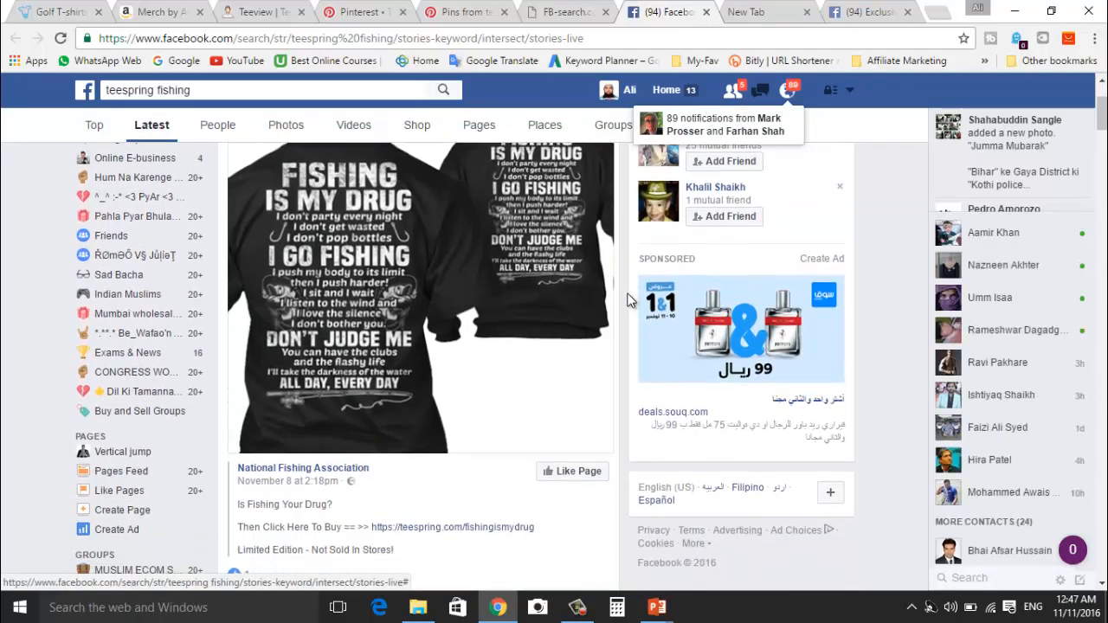
scroll(630, 300, down, 3)
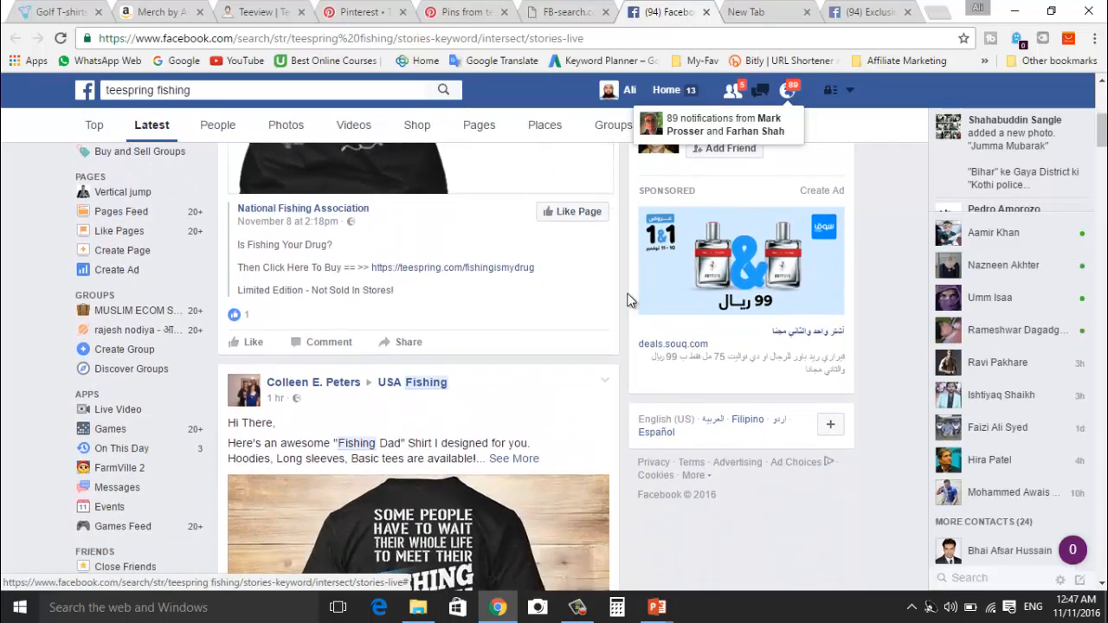
scroll(630, 299, down, 3)
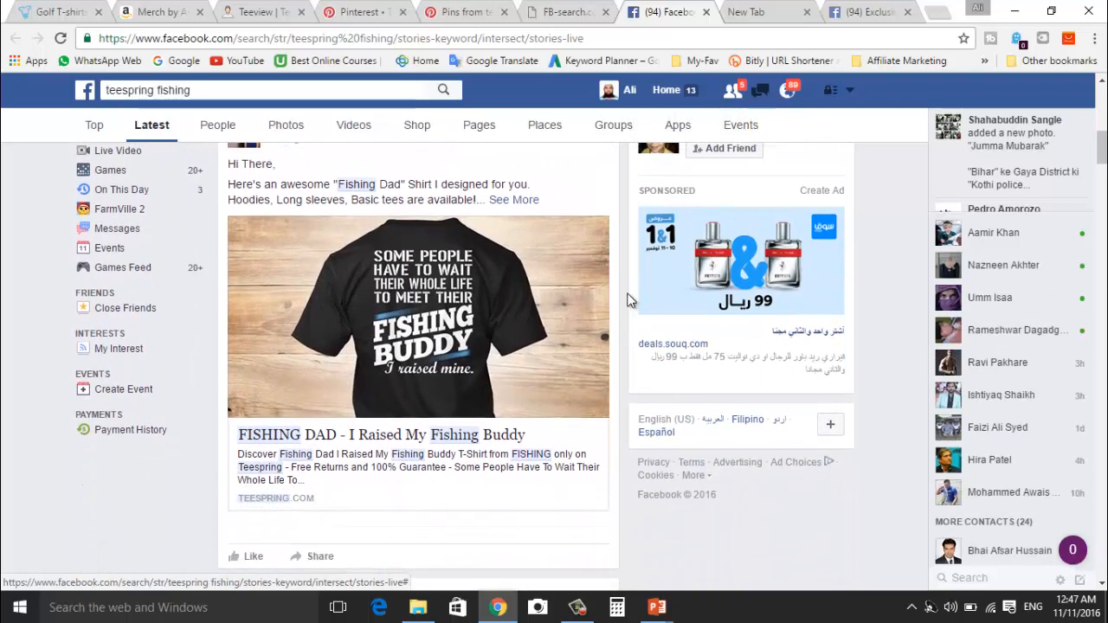
scroll(629, 299, down, 3)
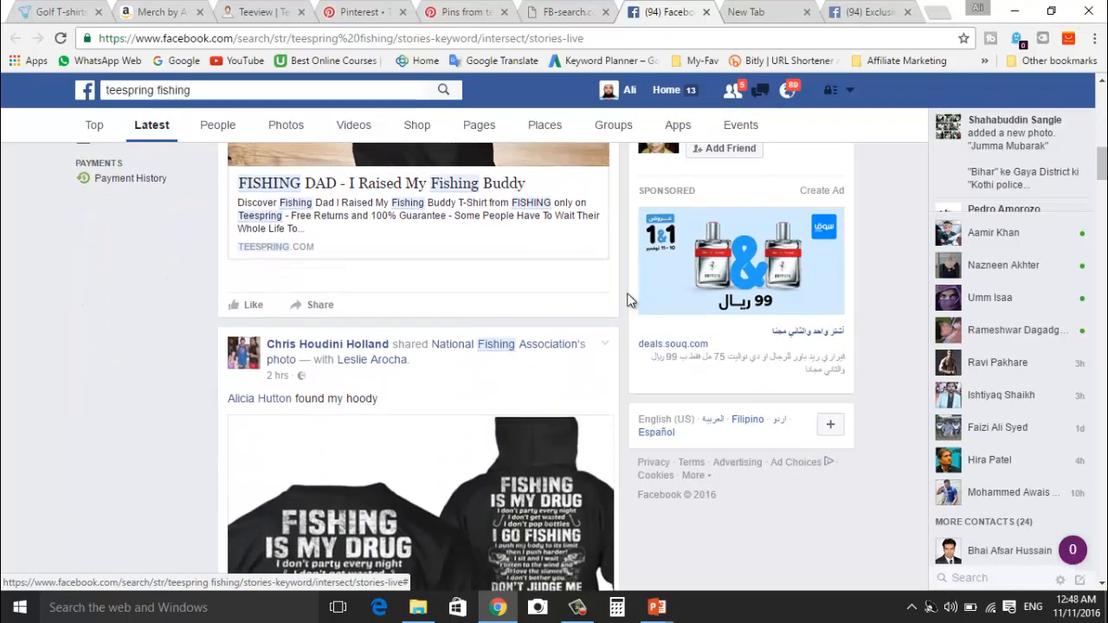
scroll(629, 300, down, 3)
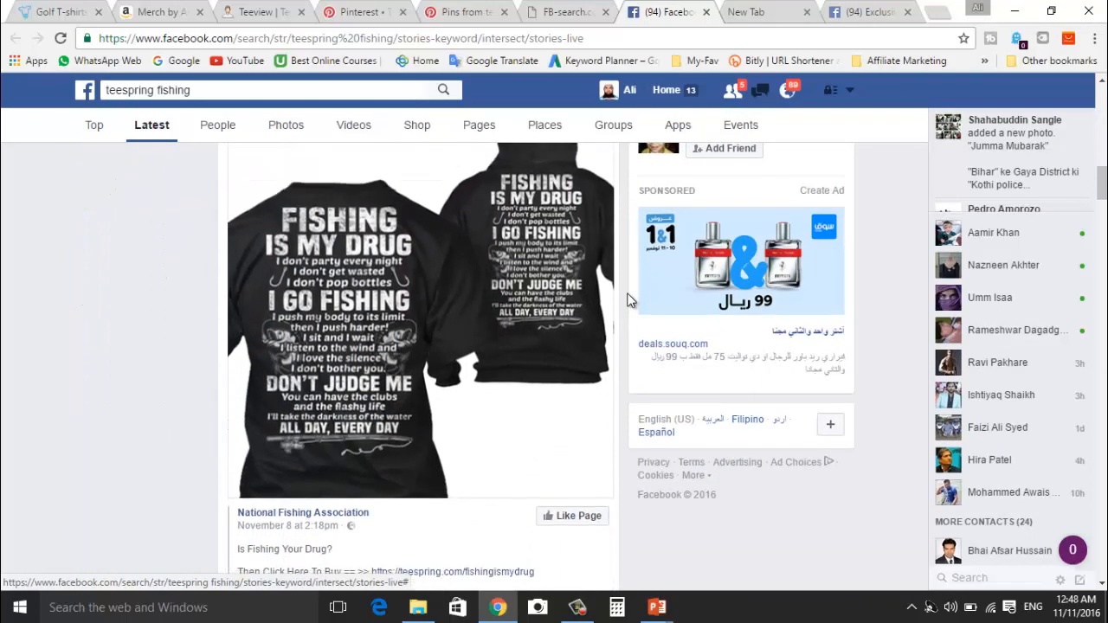
scroll(629, 299, down, 3)
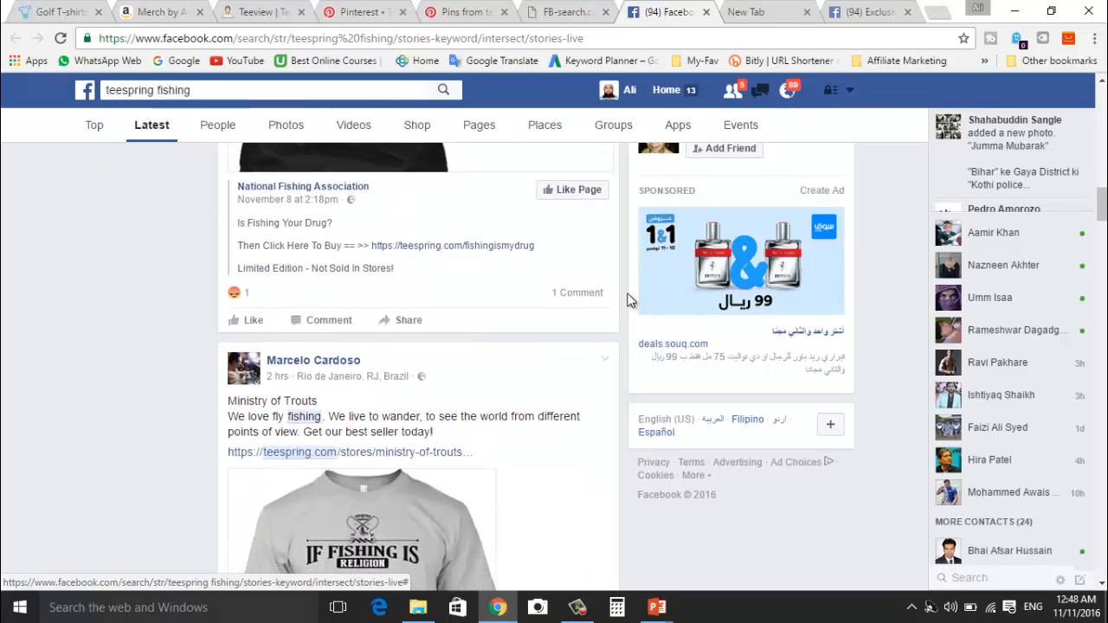
scroll(629, 300, down, 2)
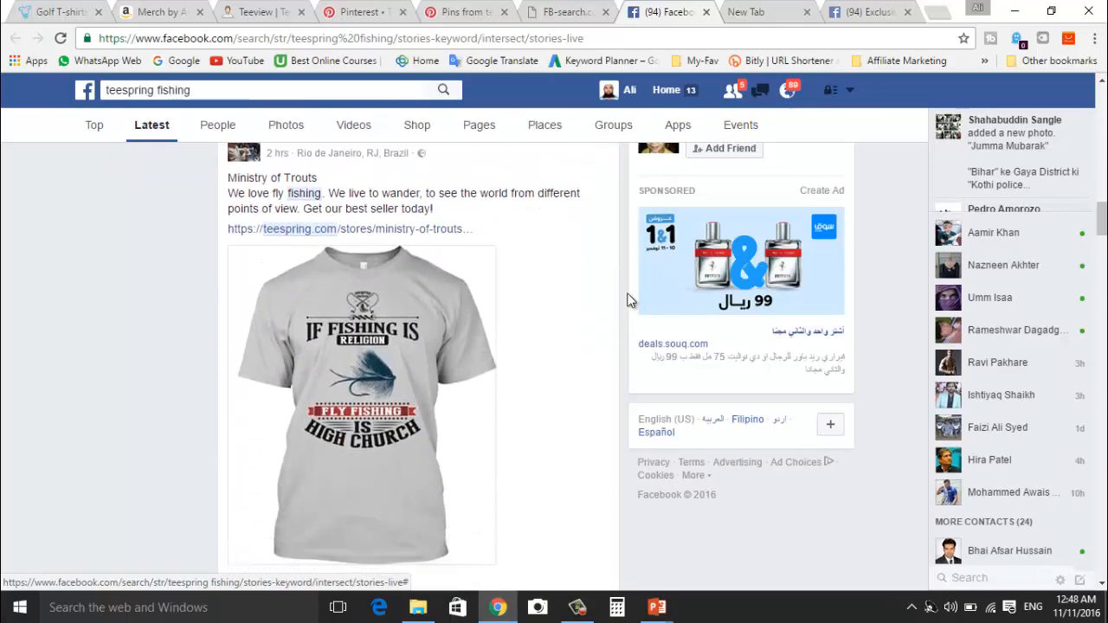
scroll(629, 299, down, 1)
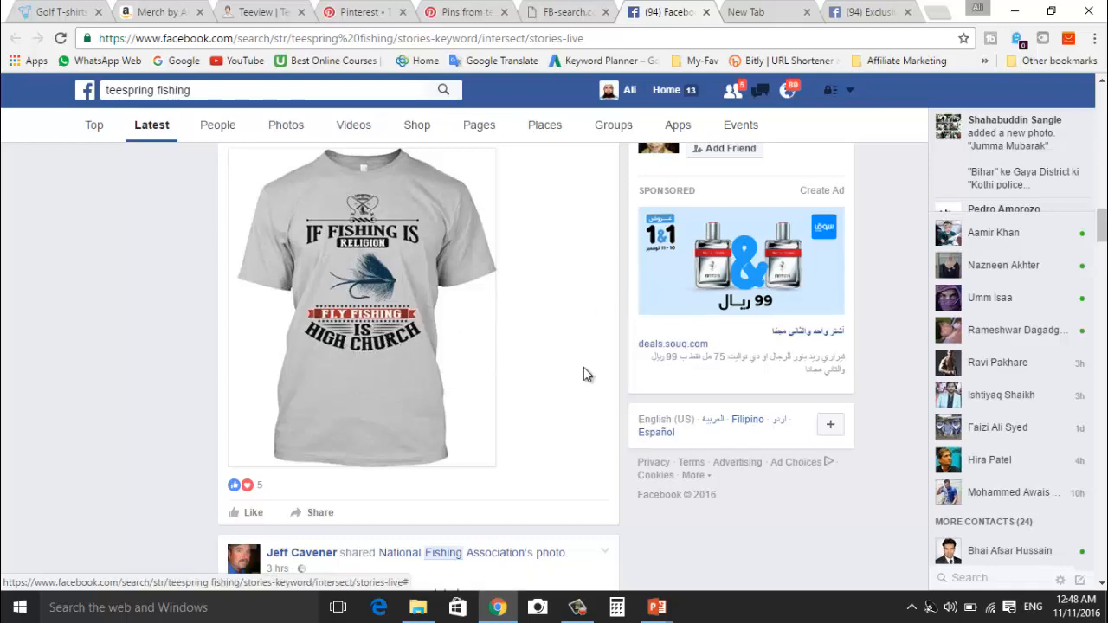
double_click(621, 372)
scroll(621, 372, down, 1)
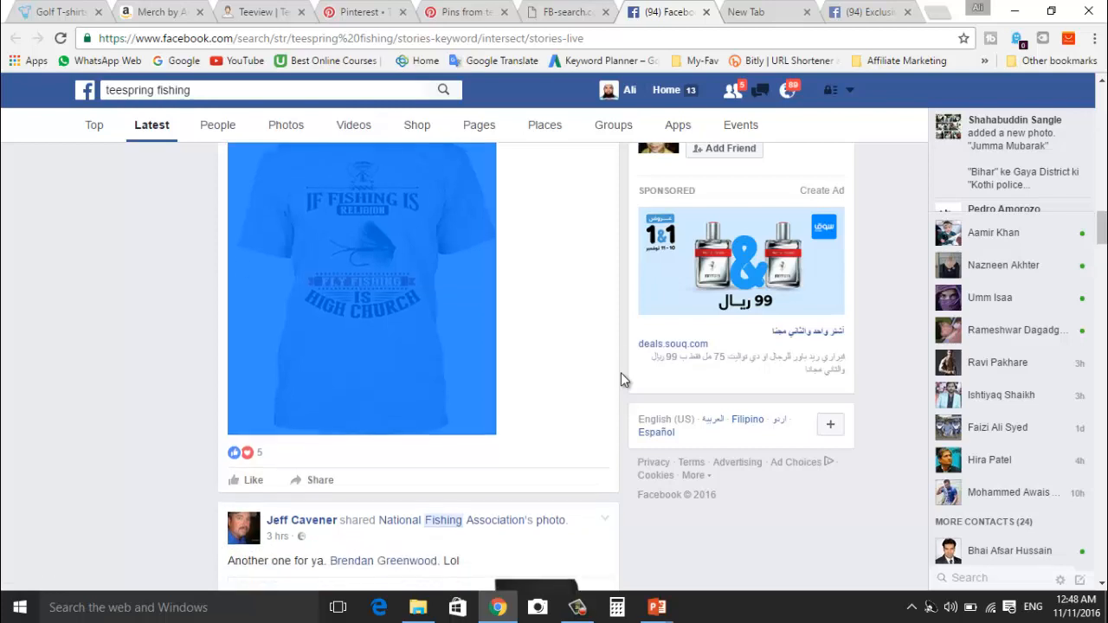
scroll(620, 372, down, 4)
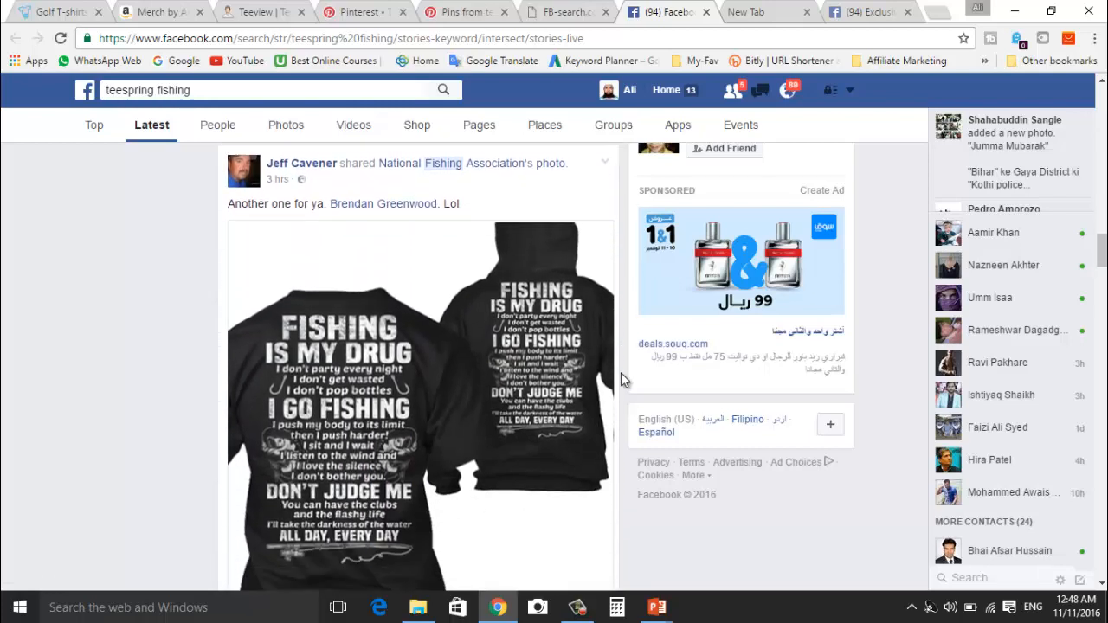
scroll(620, 373, down, 4)
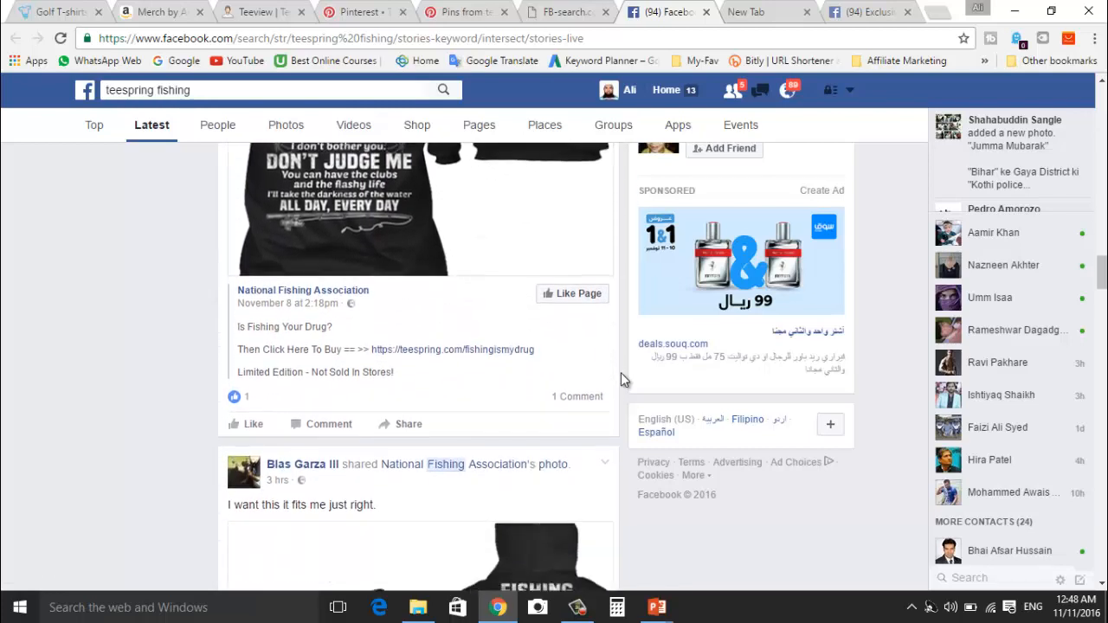
scroll(621, 379, down, 1)
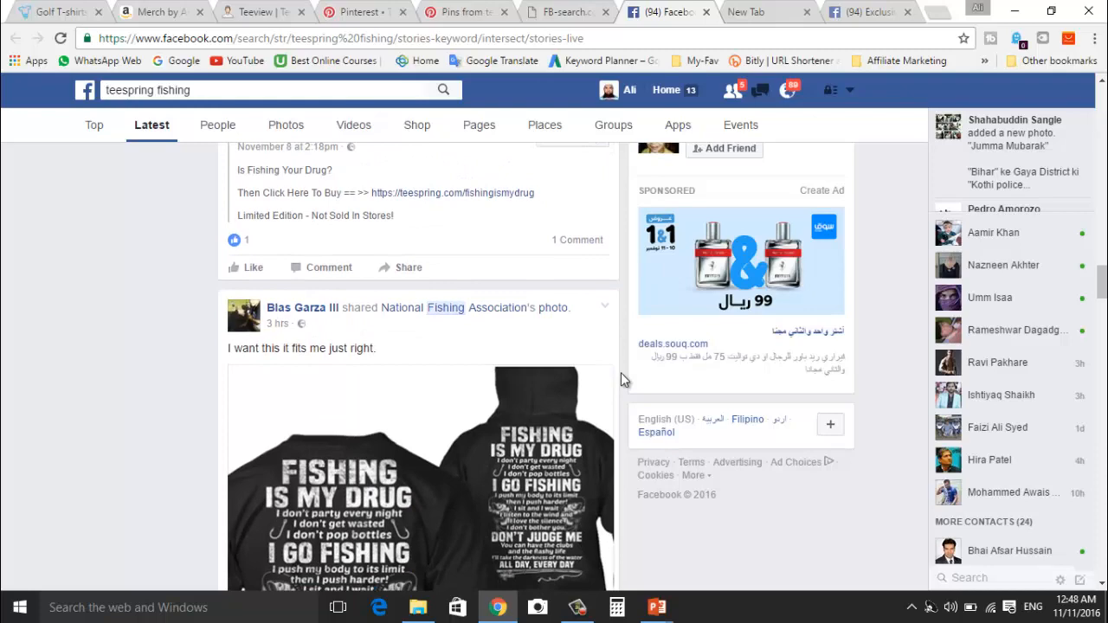
Step: Switch to the PowerPoint slideshow, advance to the "T-shirt Design" slide, and return to the browser
key(alt+Tab)
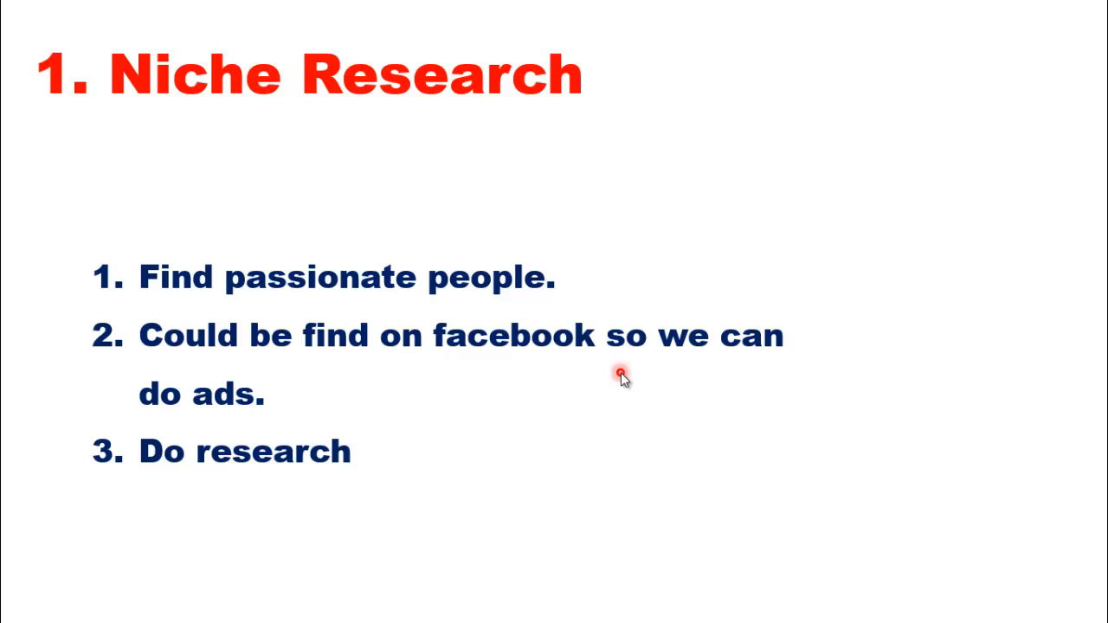
key(Right)
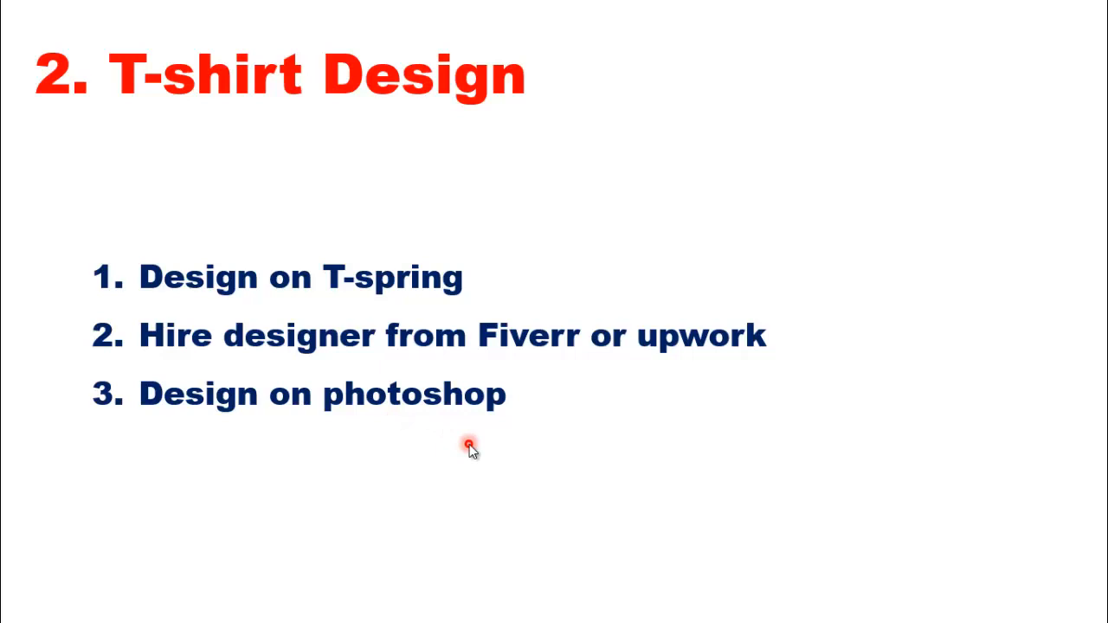
key(alt+Tab)
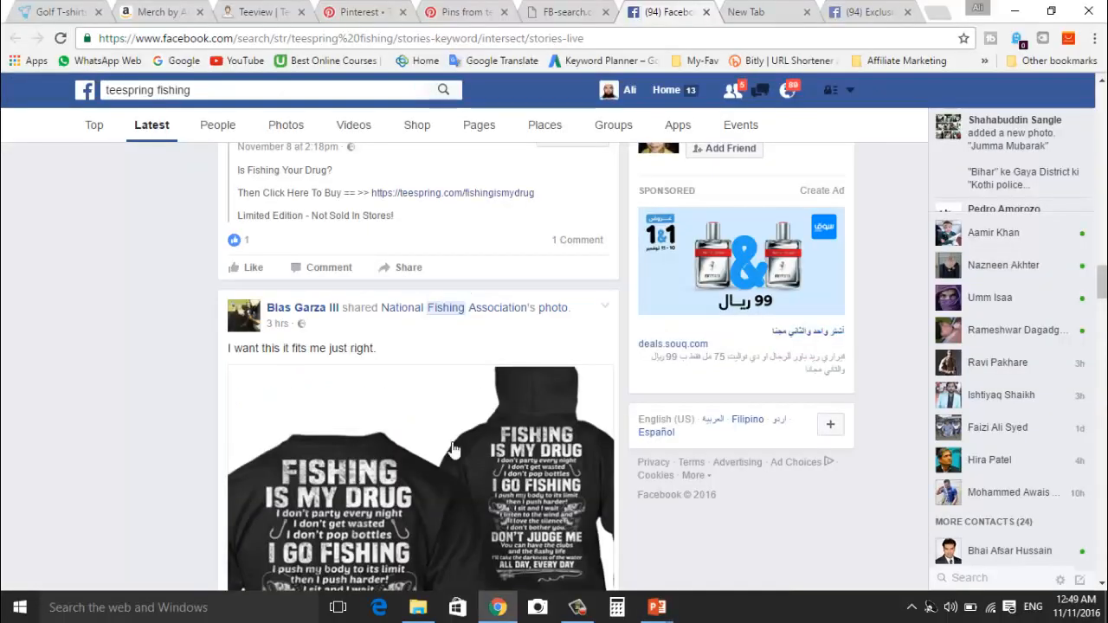
Step: Open fiverr.com in place of the Facebook search page for "teespring fishing"
drag(568, 38, 652, 38)
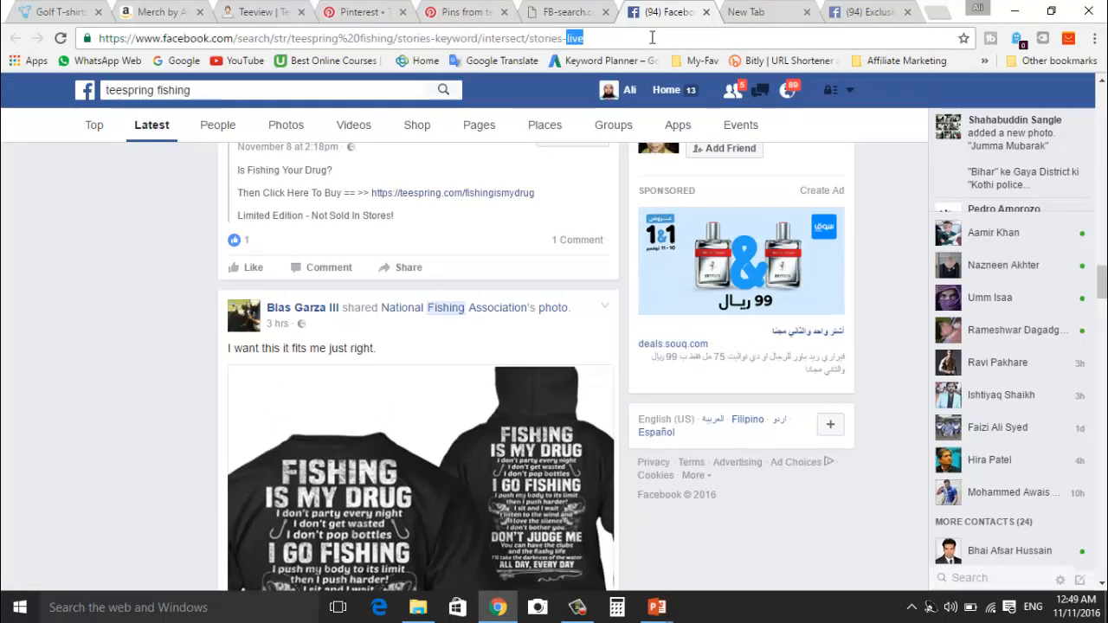
key(shift+Home)
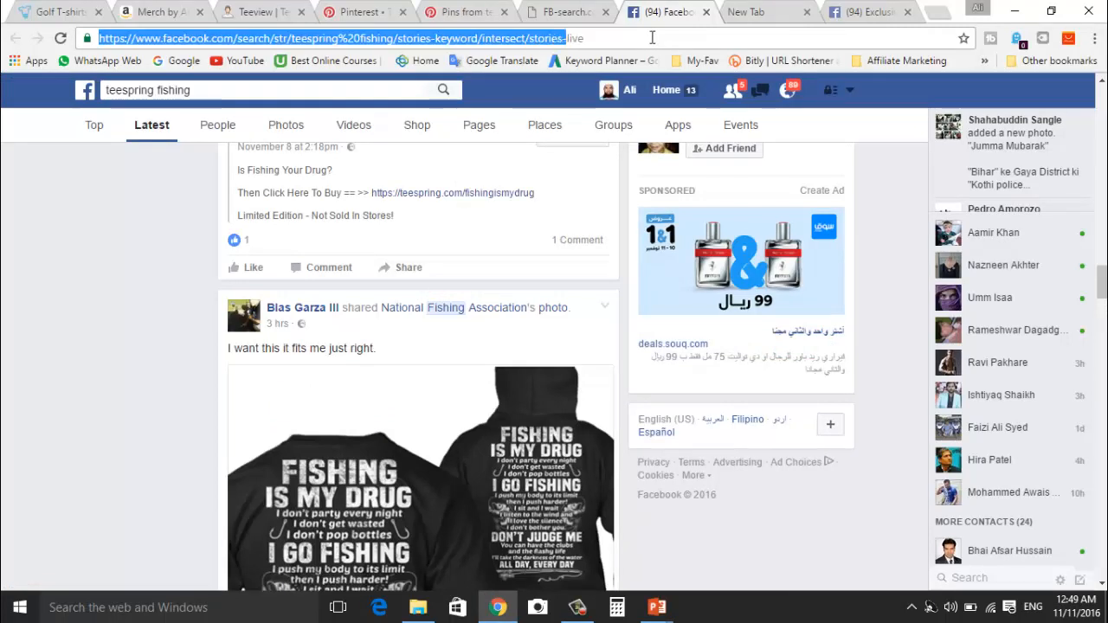
text(fiver)
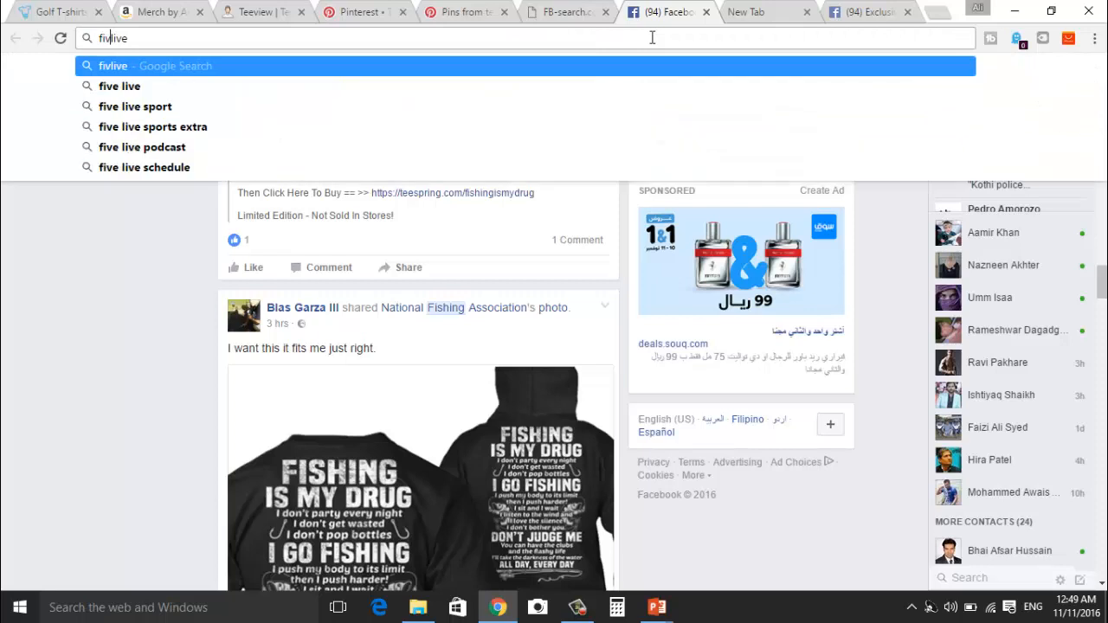
text(r.com)
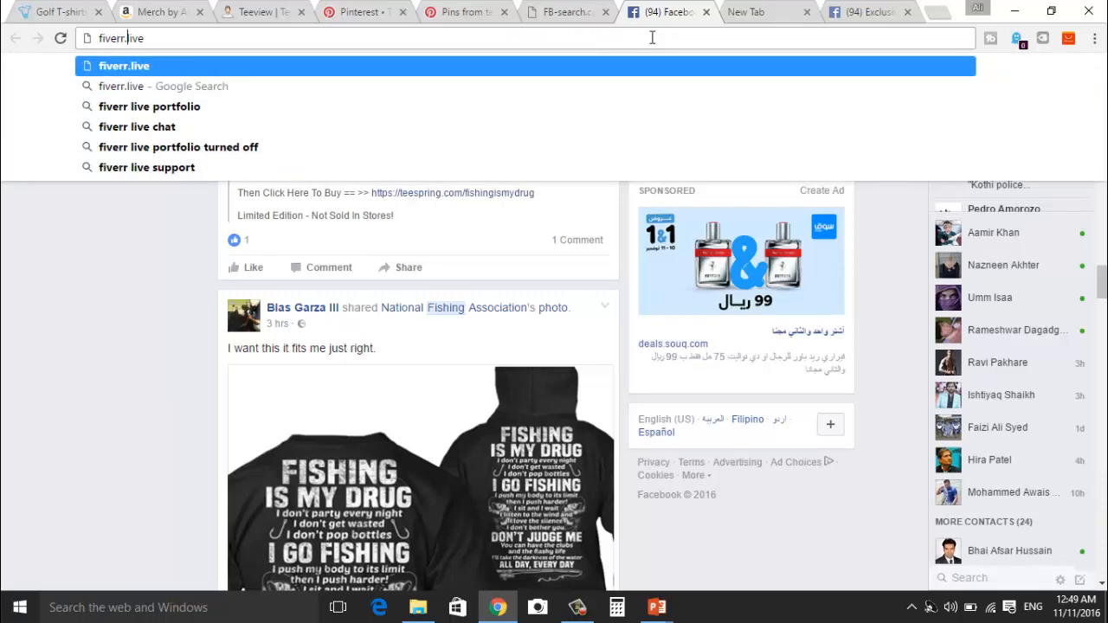
key(Delete)
key(Delete)
key(Delete)
key(Delete)
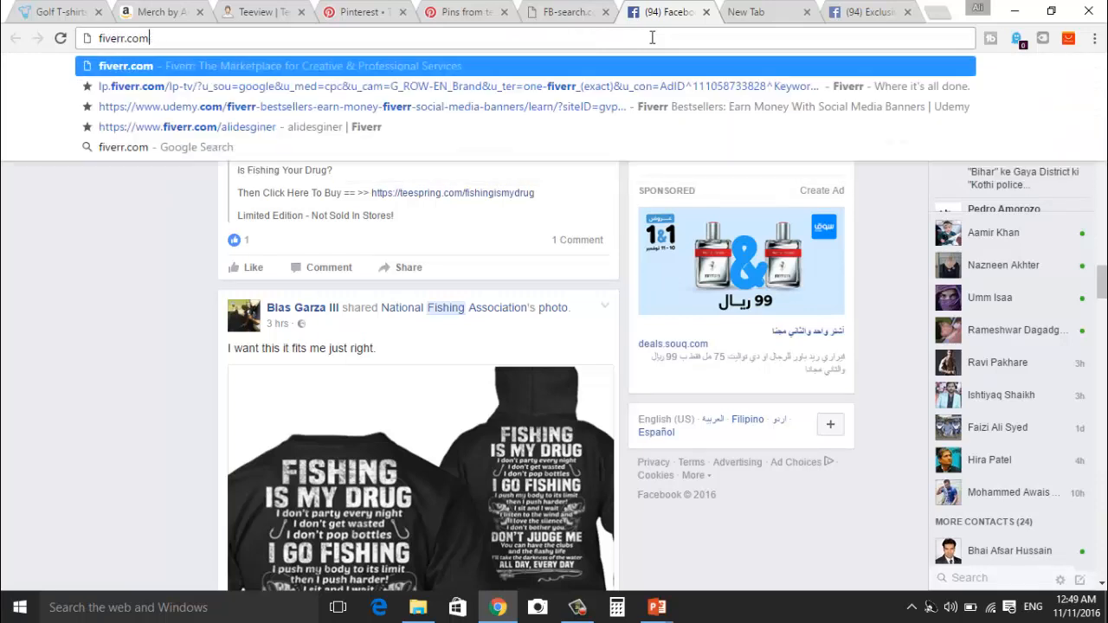
key(Return)
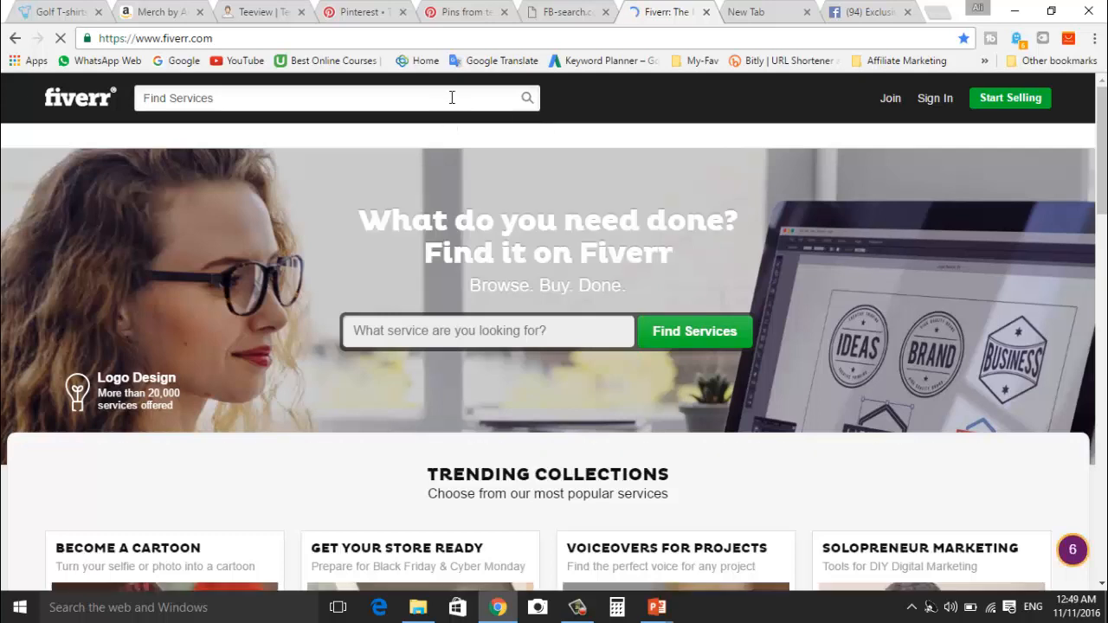
Step: Search Fiverr's services for "t shirt design"
click(346, 98)
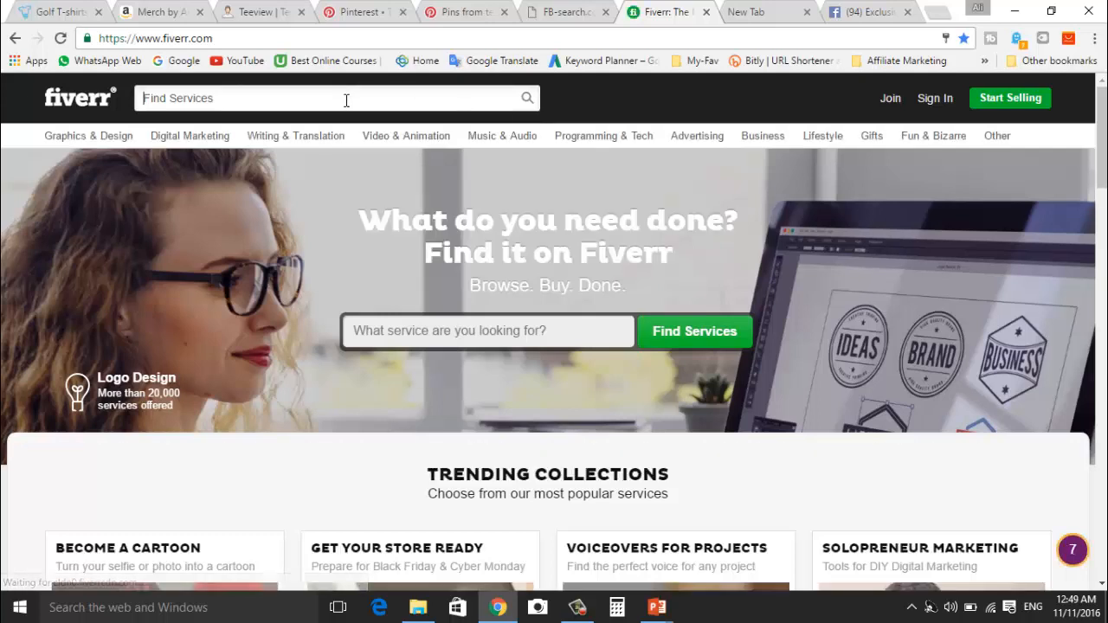
text(t shirt design)
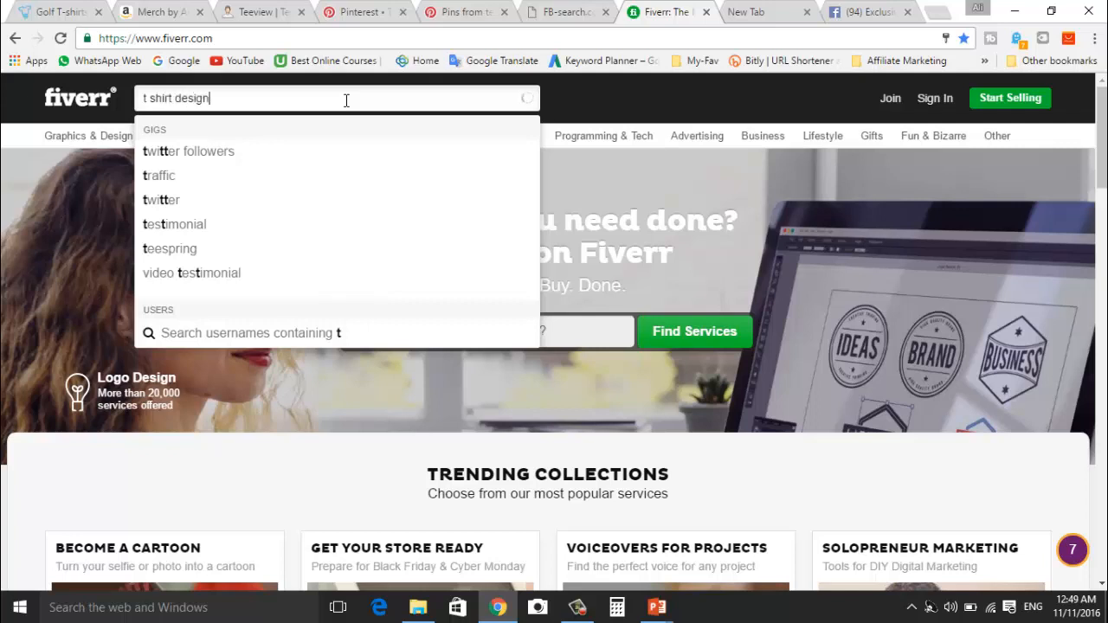
key(Return)
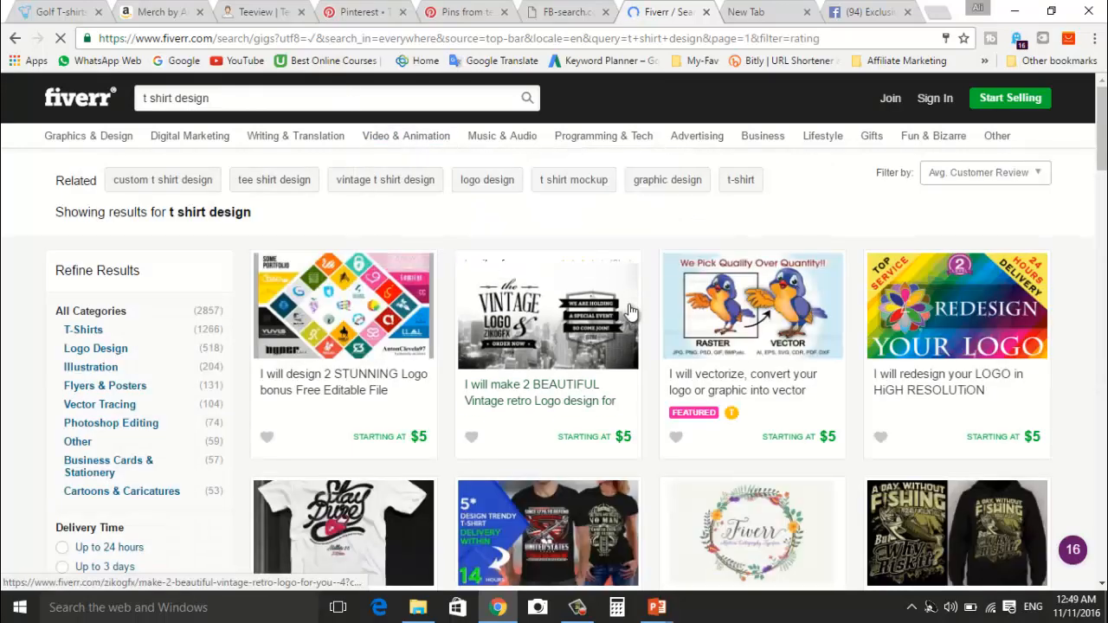
Step: Examine the fishing hoodie gig's design samples and packages without signing up, and close the Fiverr page and the empty page beside it
click(949, 537)
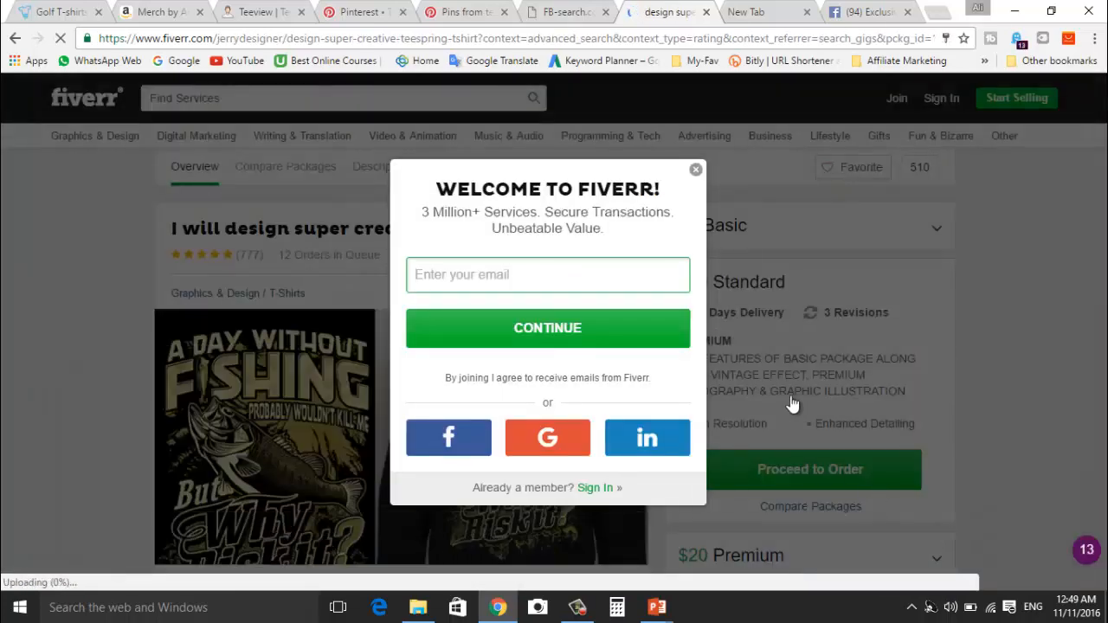
click(697, 172)
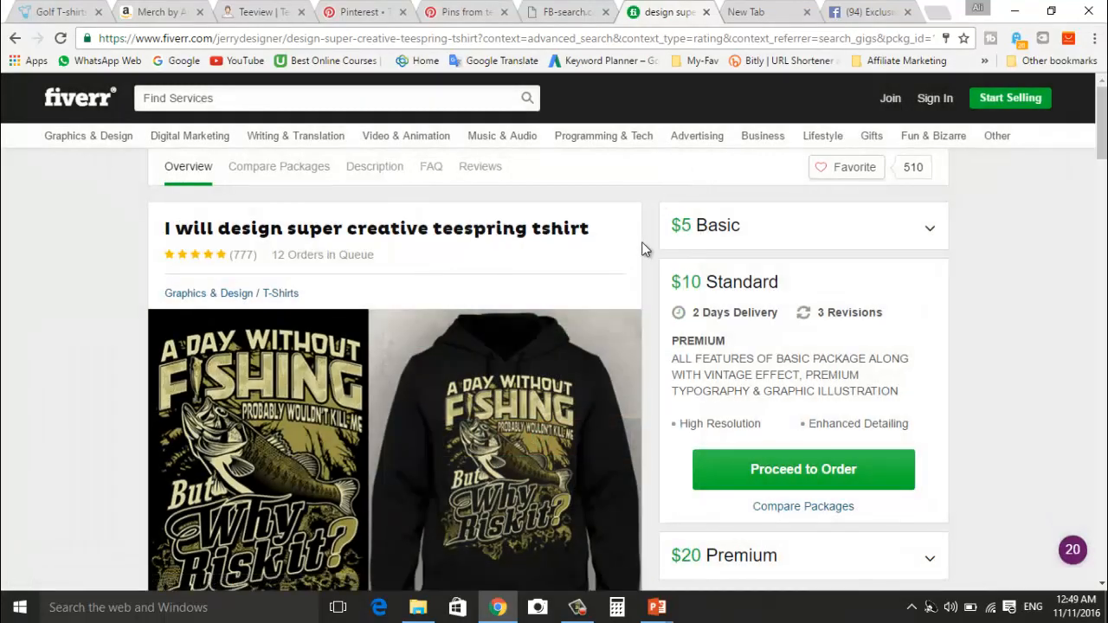
scroll(642, 245, down, 1)
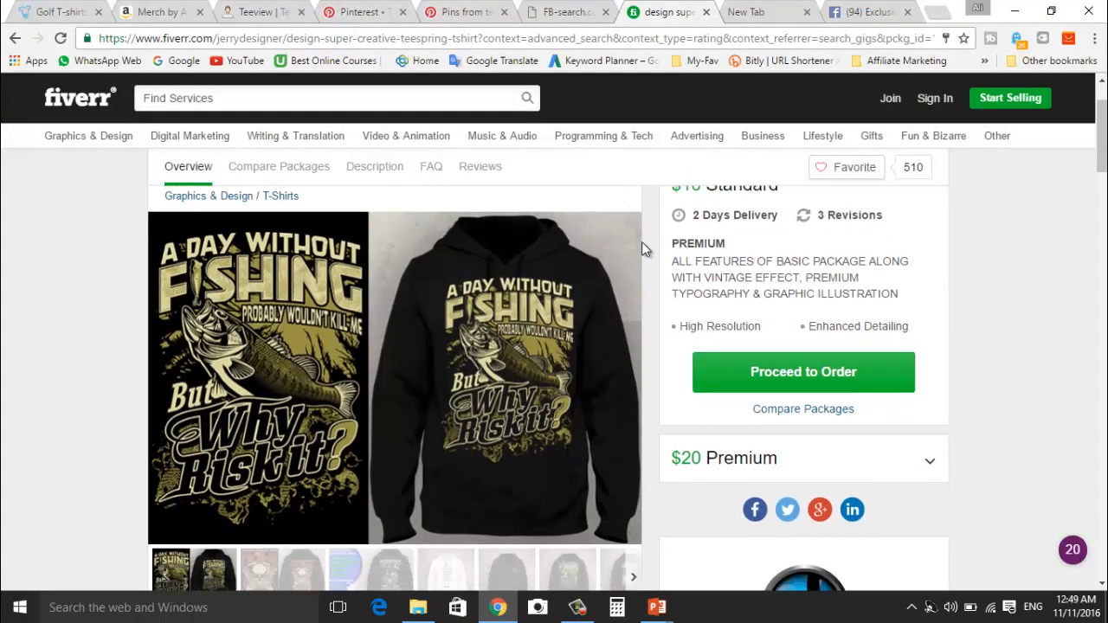
scroll(642, 248, down, 3)
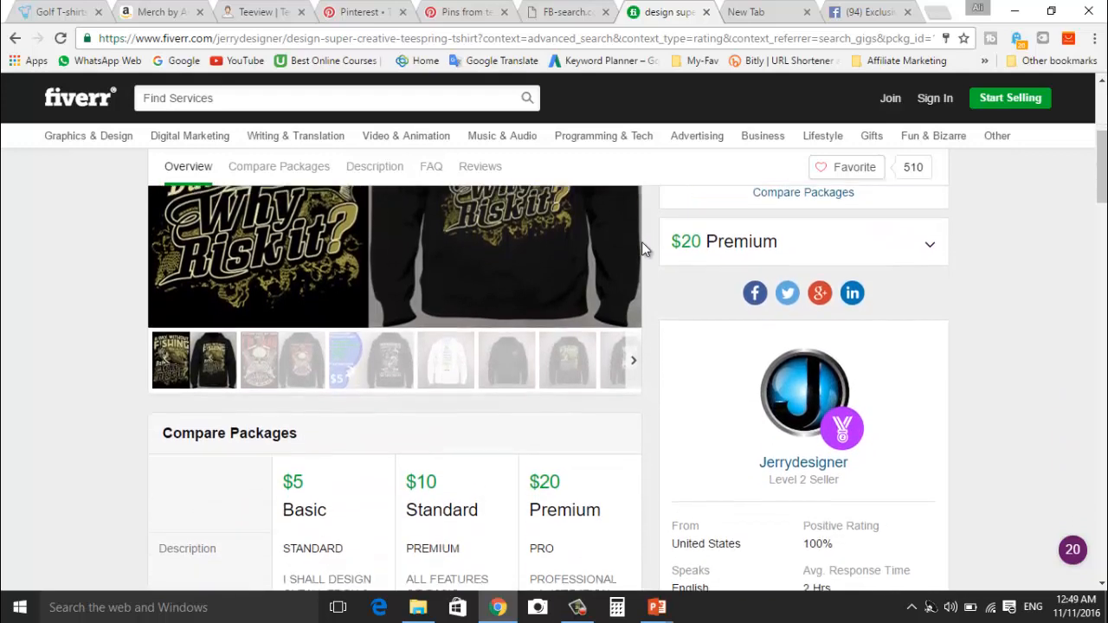
scroll(642, 245, down, 5)
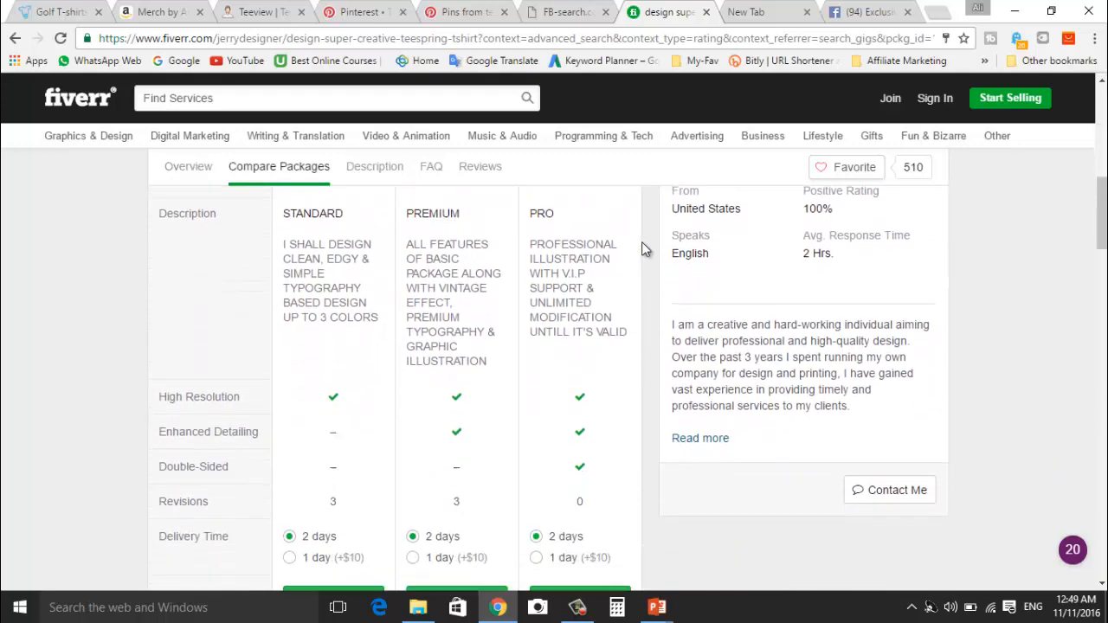
scroll(641, 249, down, 3)
scroll(641, 250, up, 8)
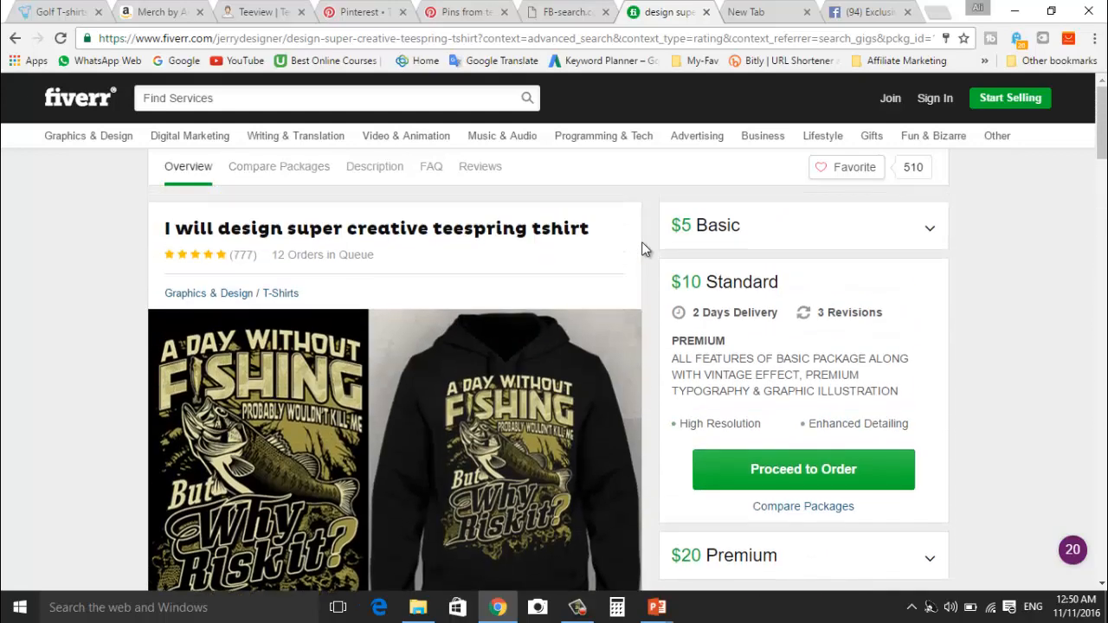
click(707, 12)
click(707, 12)
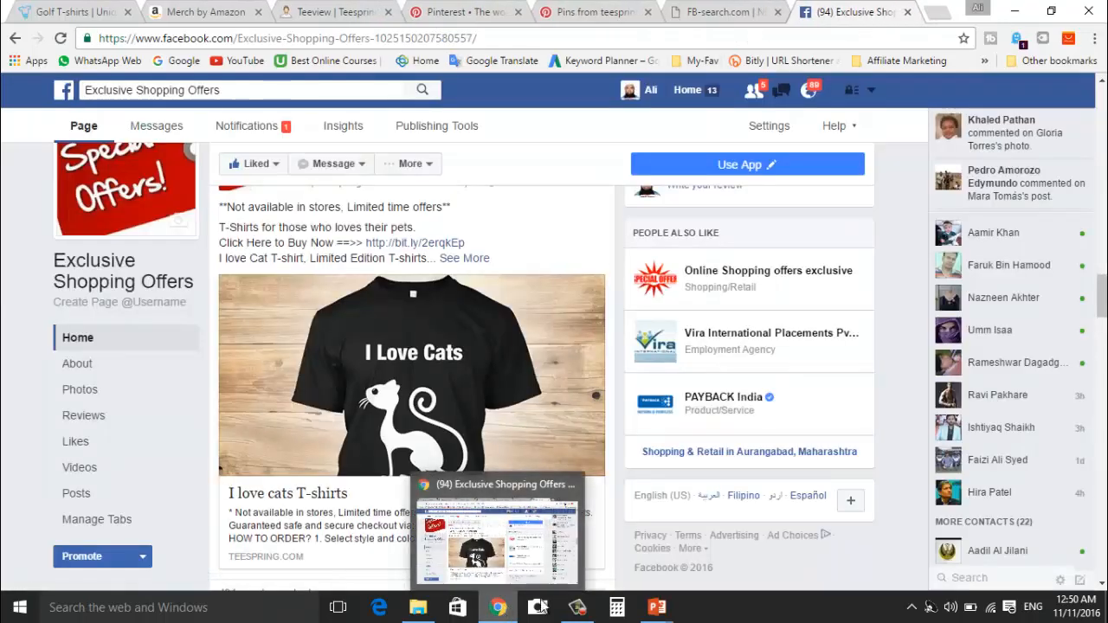
Step: Switch to the PowerPoint slideshow, advance to the "Facebook Ads" slide, go back to "T-shirt Design", and return to the browser
mouse_move(657, 611)
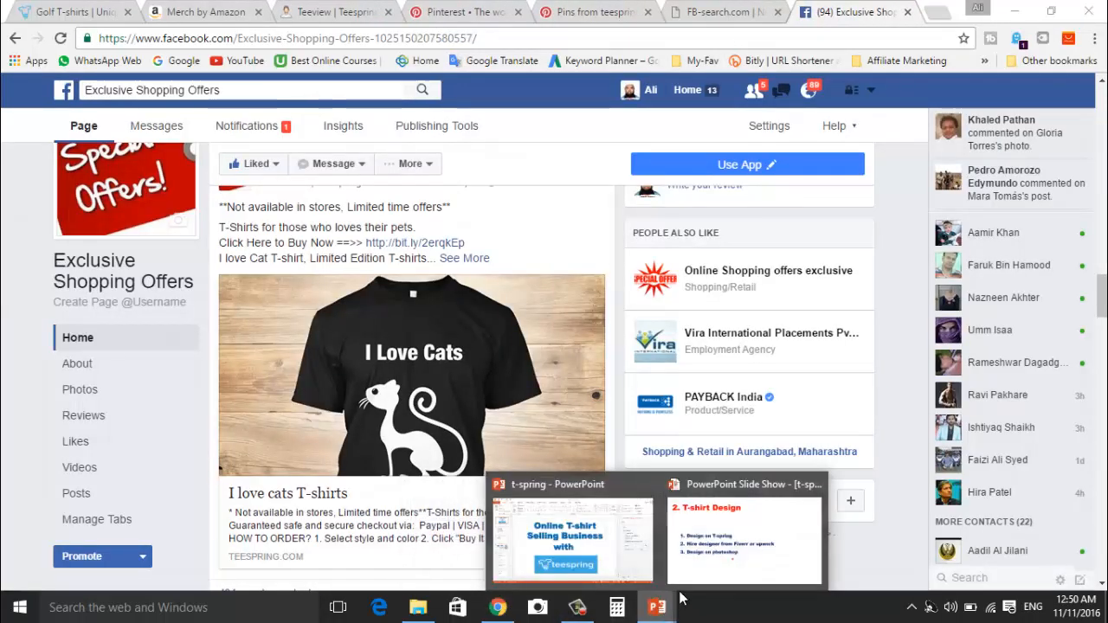
click(697, 554)
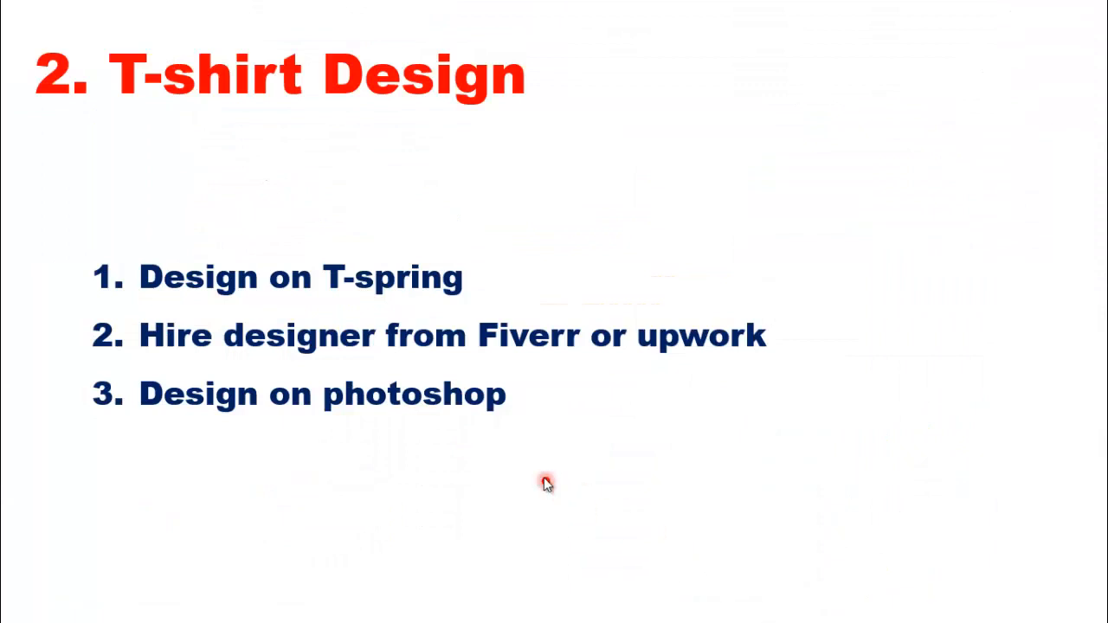
click(547, 472)
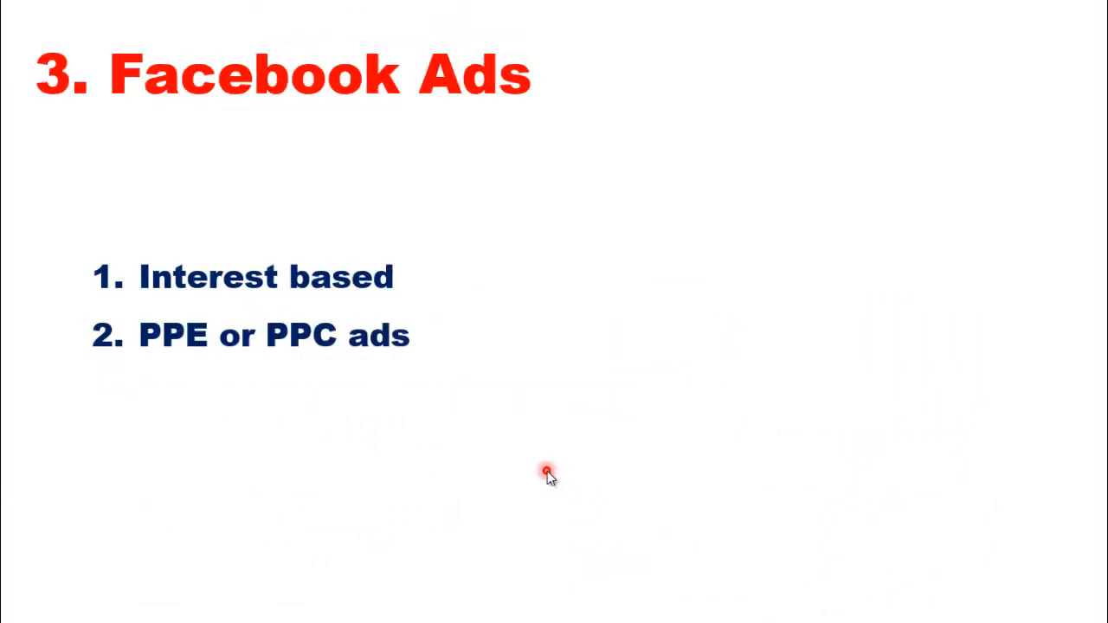
key(Left)
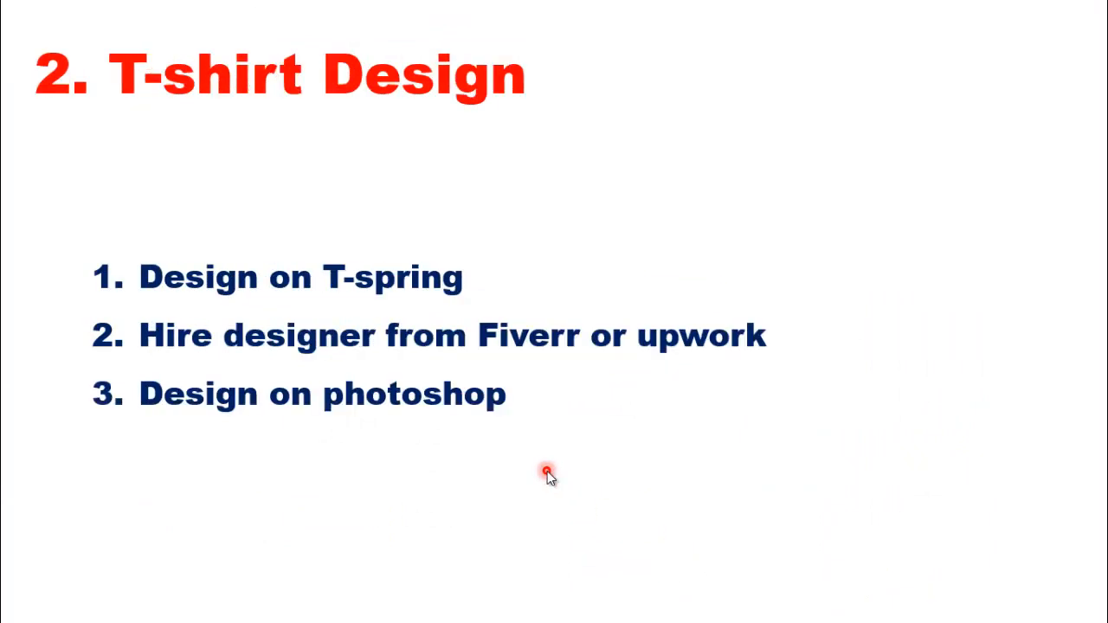
key(alt+Tab)
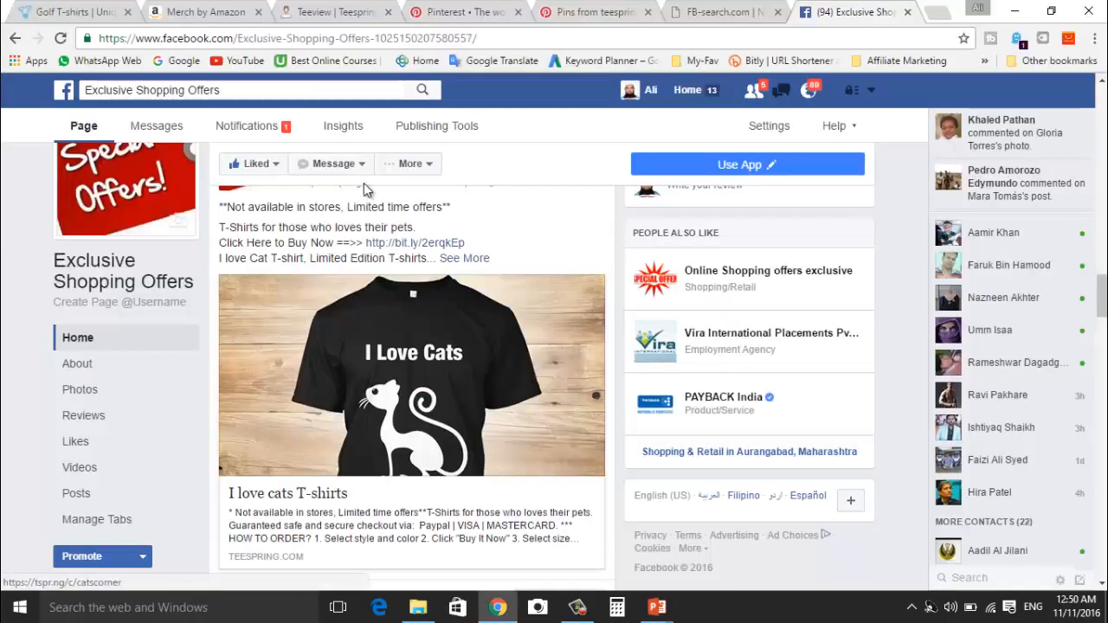
Step: Log in to Teespring from the Golf Shirts page with the account's saved e-mail and the account password
click(80, 9)
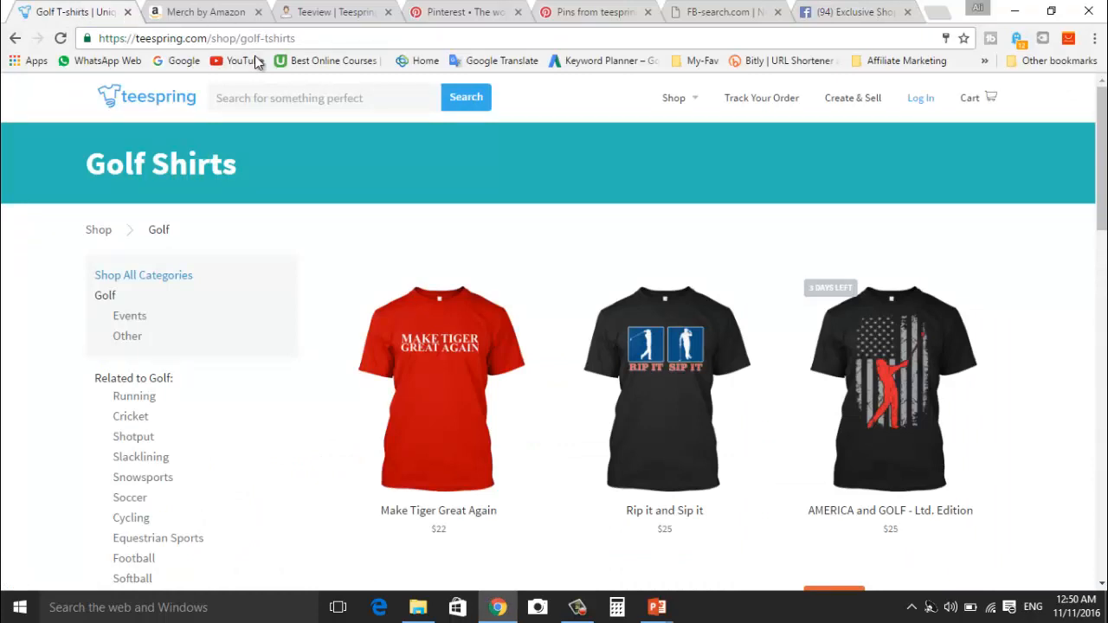
click(920, 102)
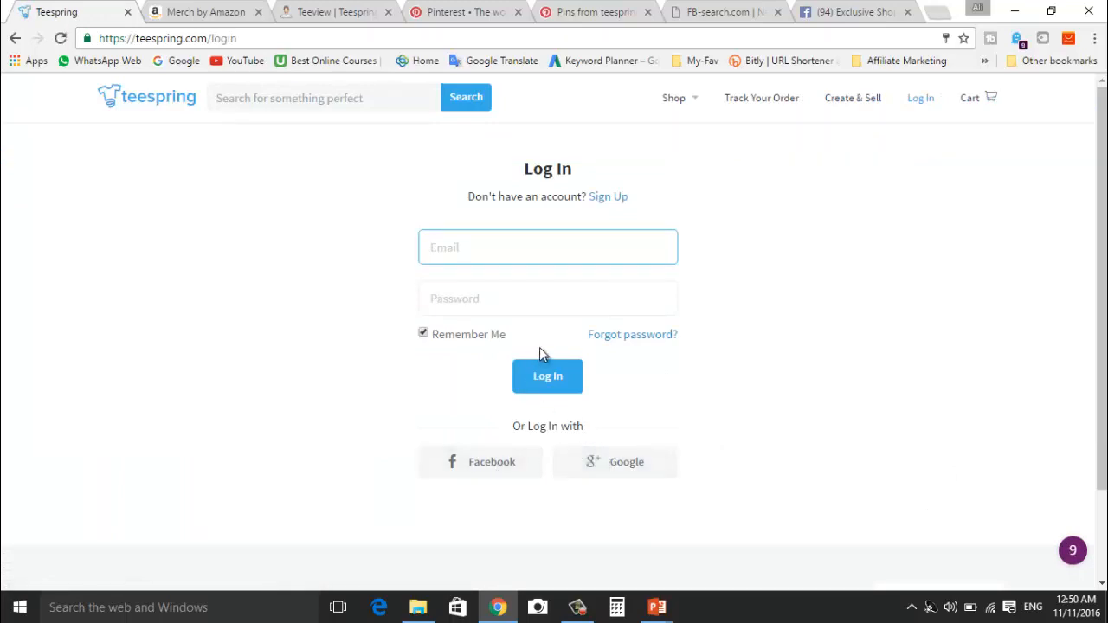
click(518, 245)
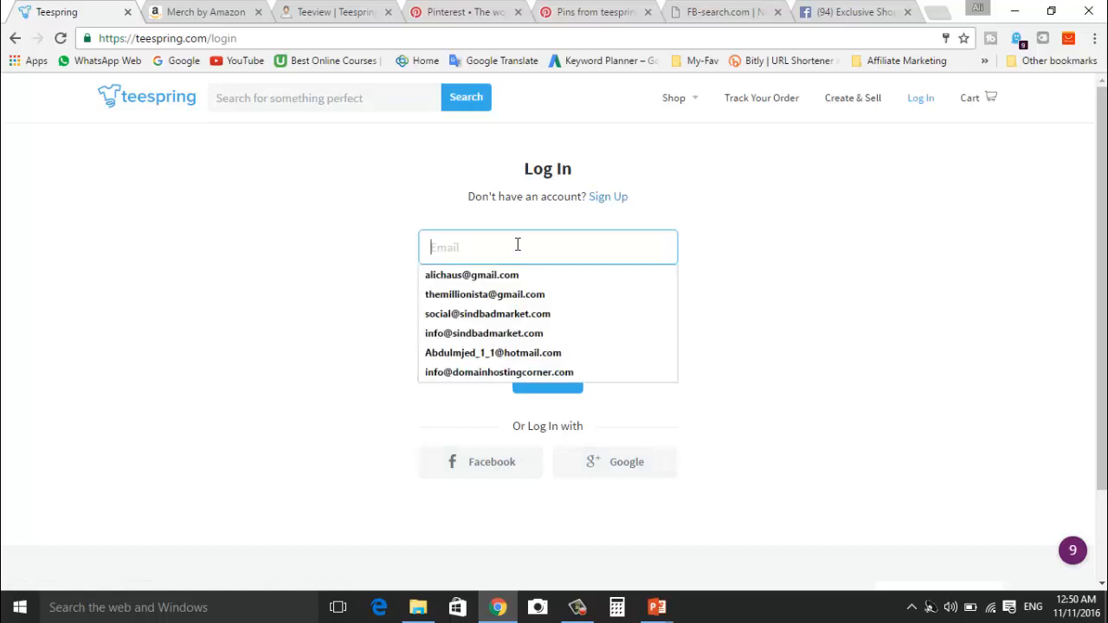
click(510, 276)
click(495, 298)
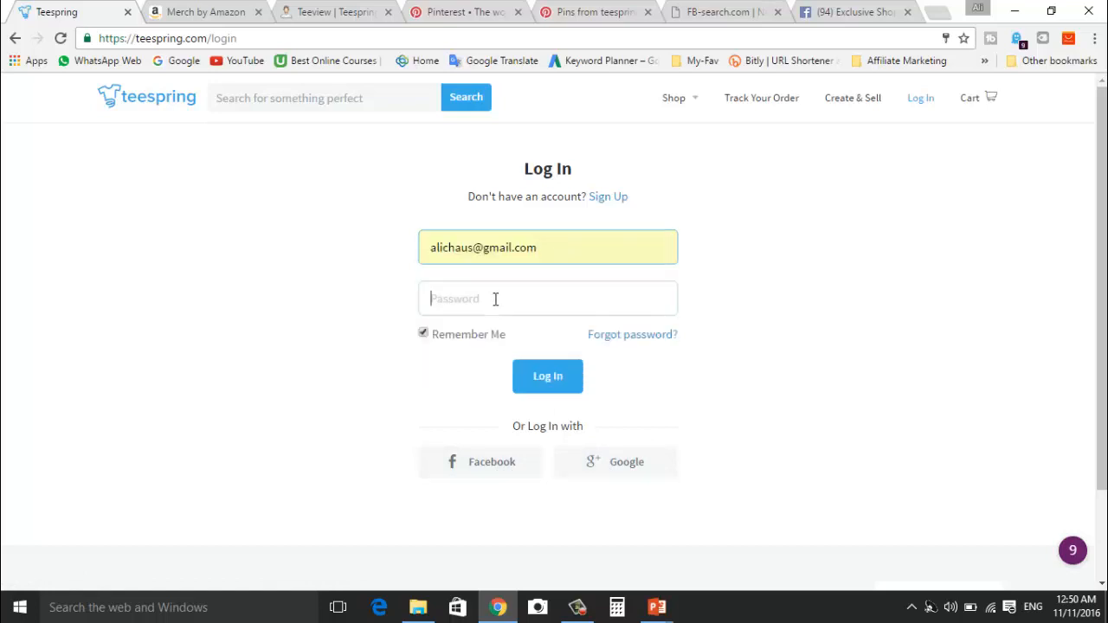
text(•)
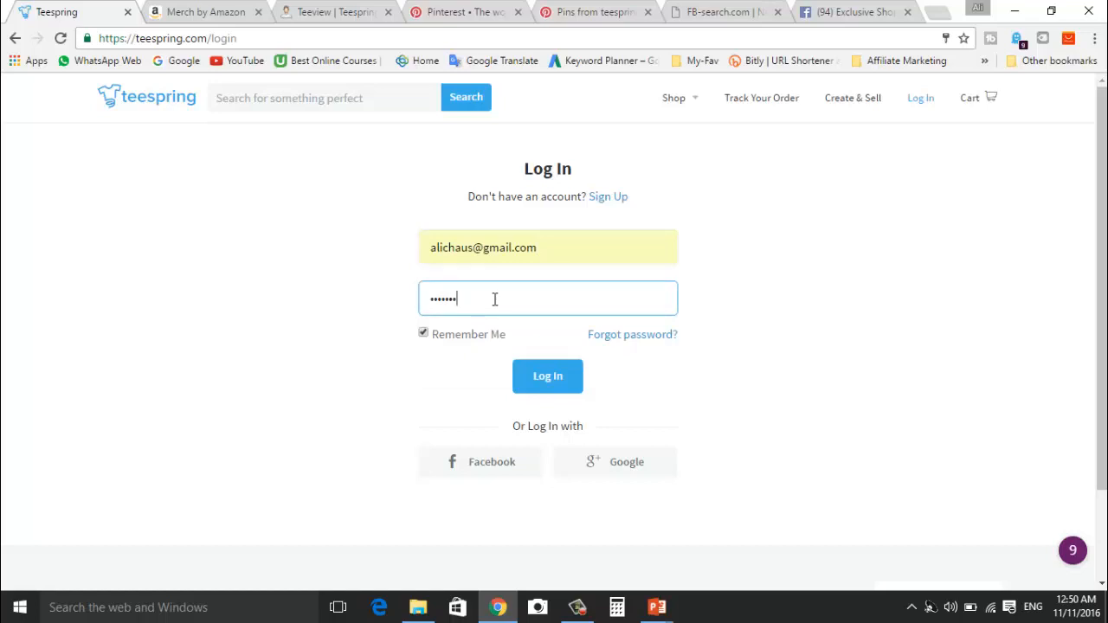
text(•)
click(551, 377)
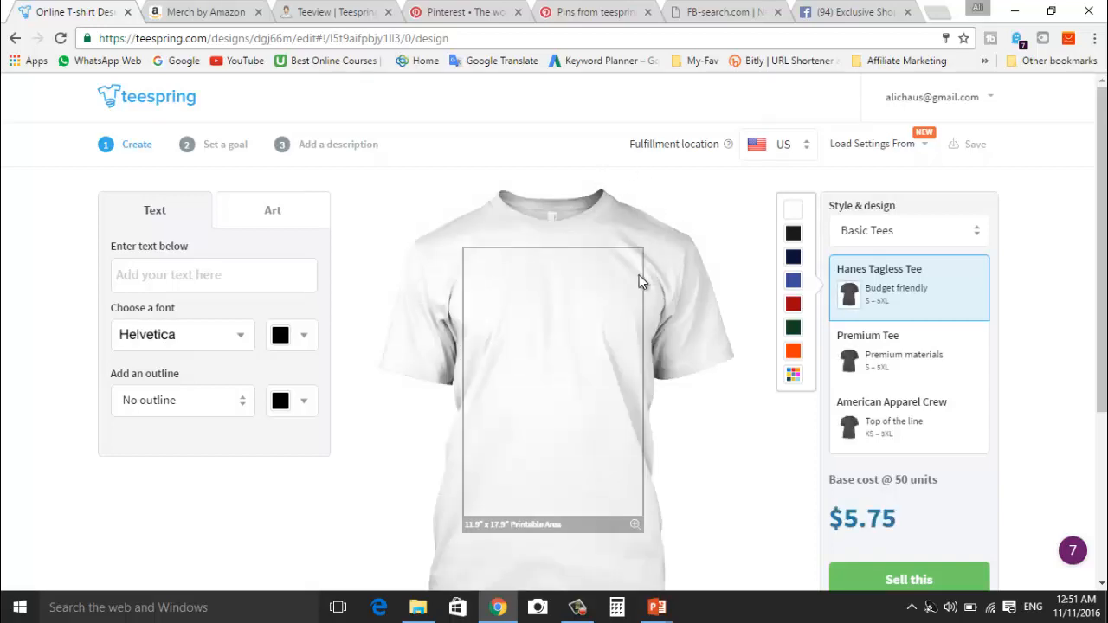
Step: Preview the Hanes Tagless Tee in red and blue, and set its colour to black
click(793, 258)
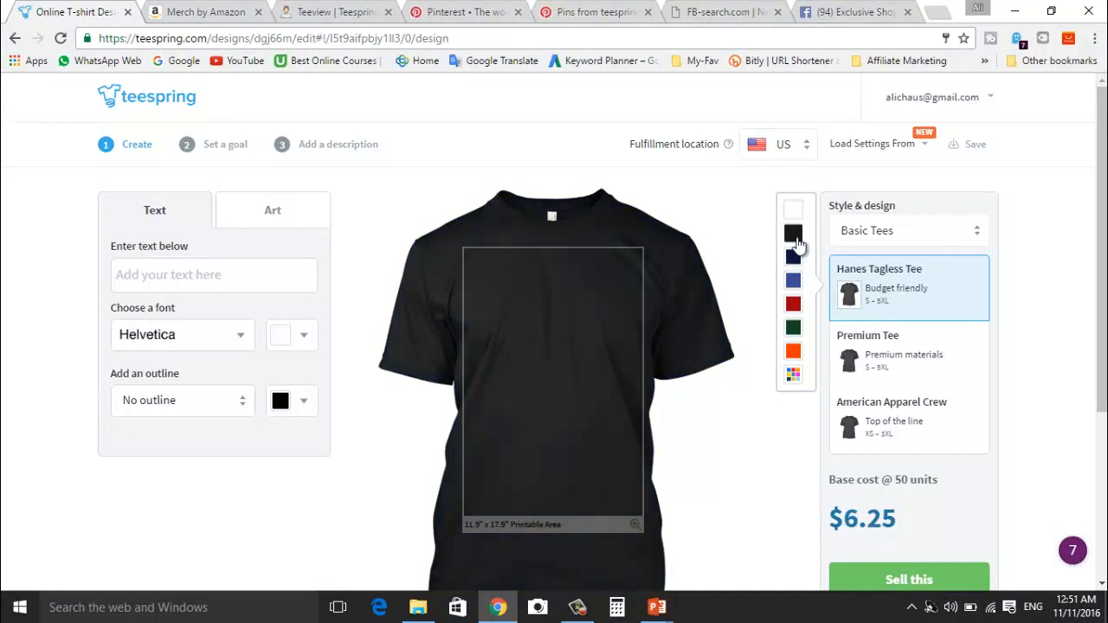
click(793, 303)
right_click(796, 309)
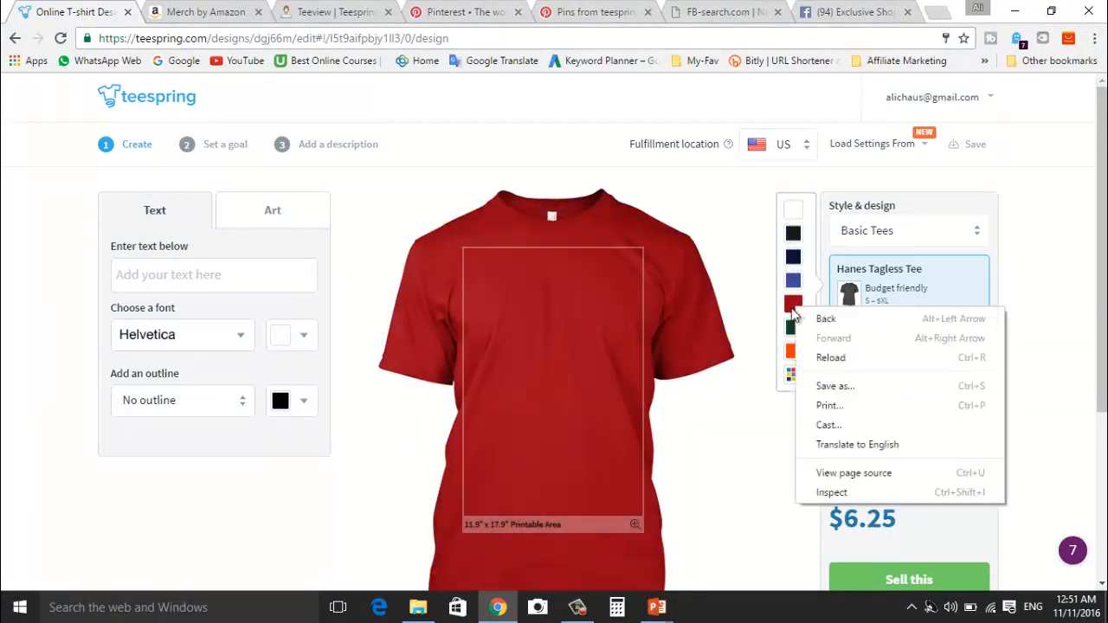
click(794, 282)
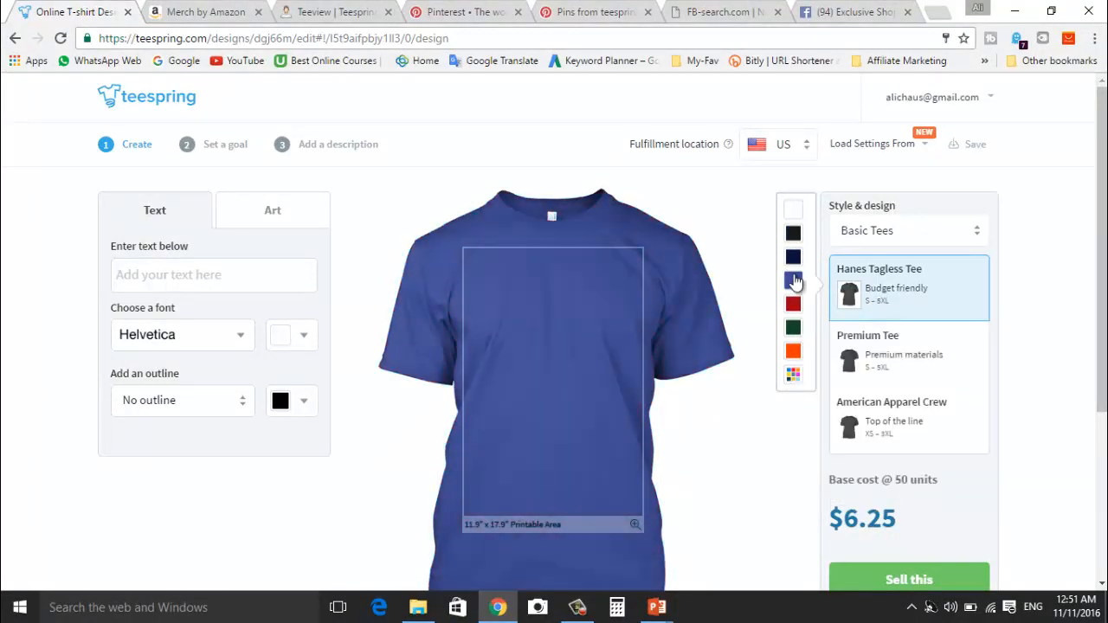
click(794, 234)
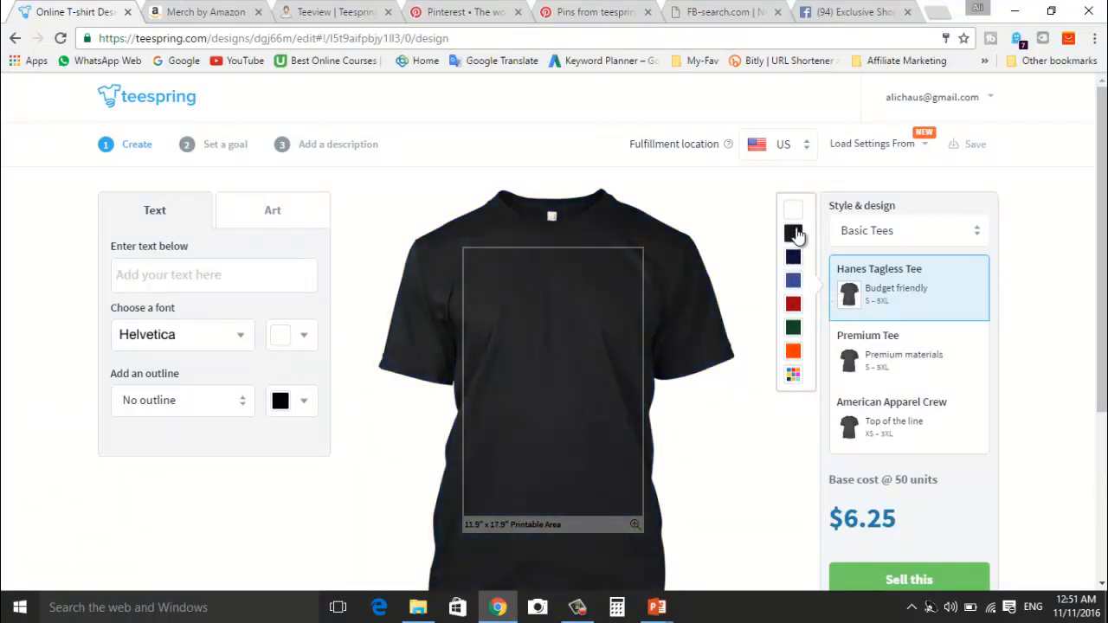
Step: Compare the Premium Tee and American Apparel Crew with the Hanes Tagless Tee, and leave the Hanes Tagless Tee selected
click(898, 368)
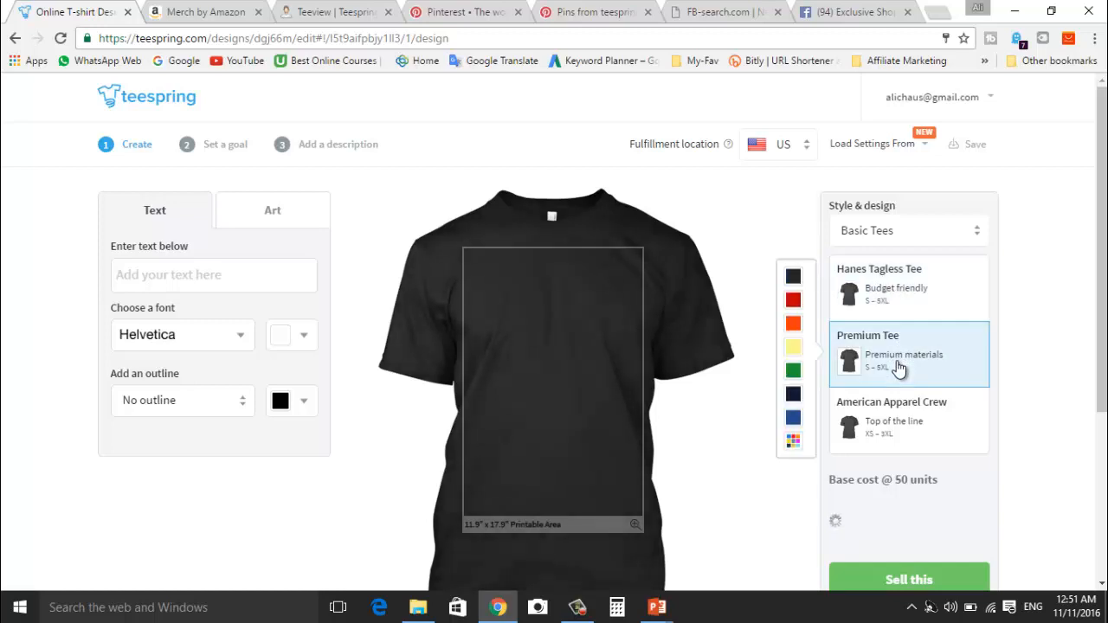
click(907, 294)
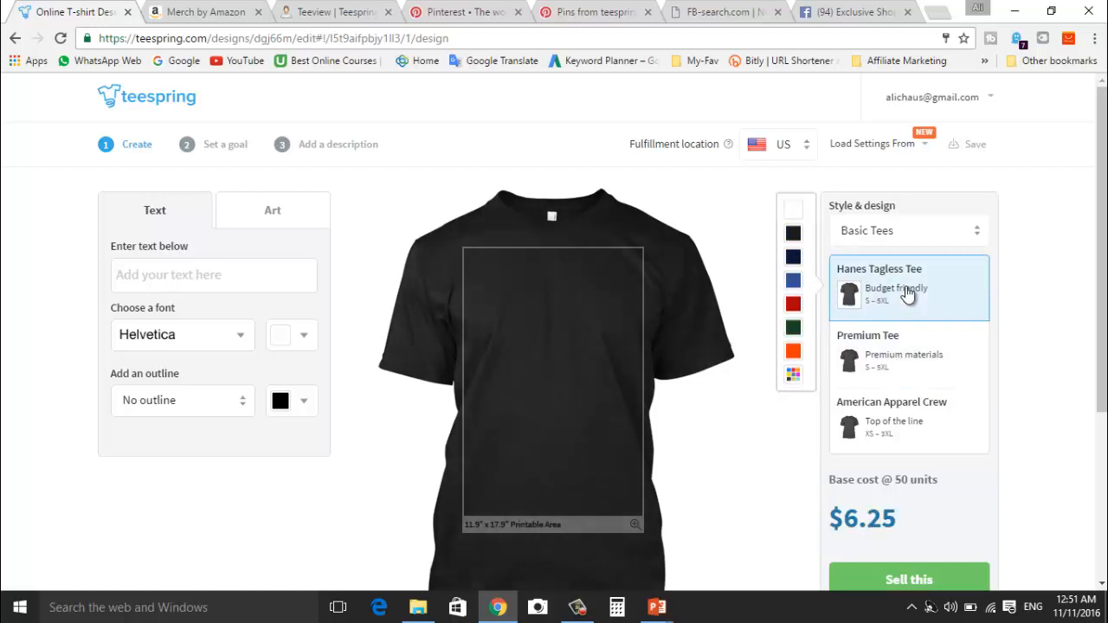
click(900, 424)
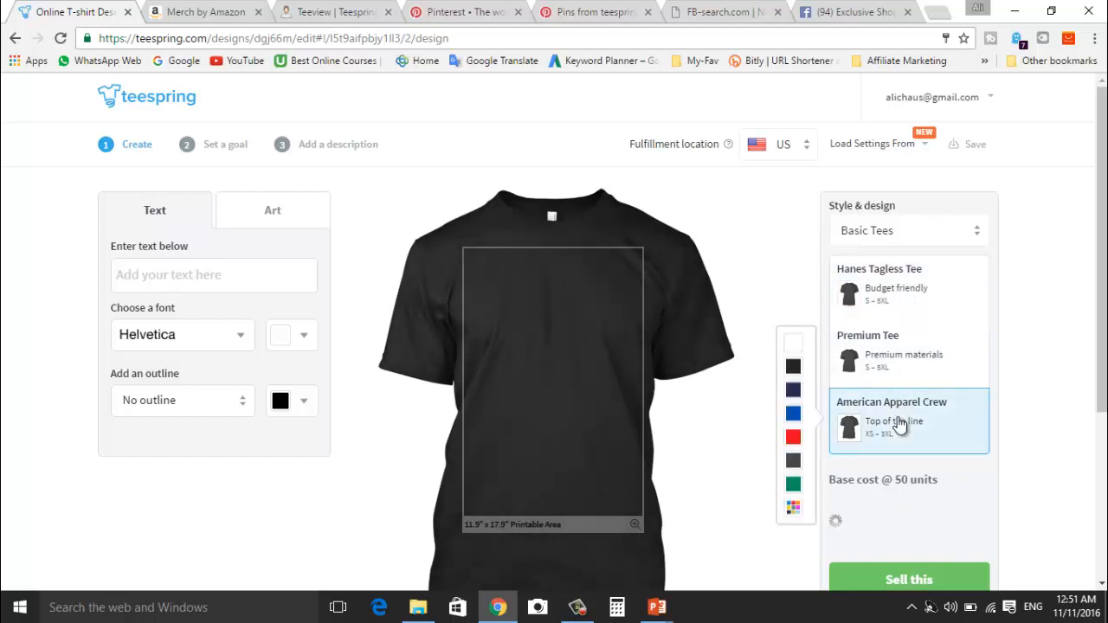
click(897, 287)
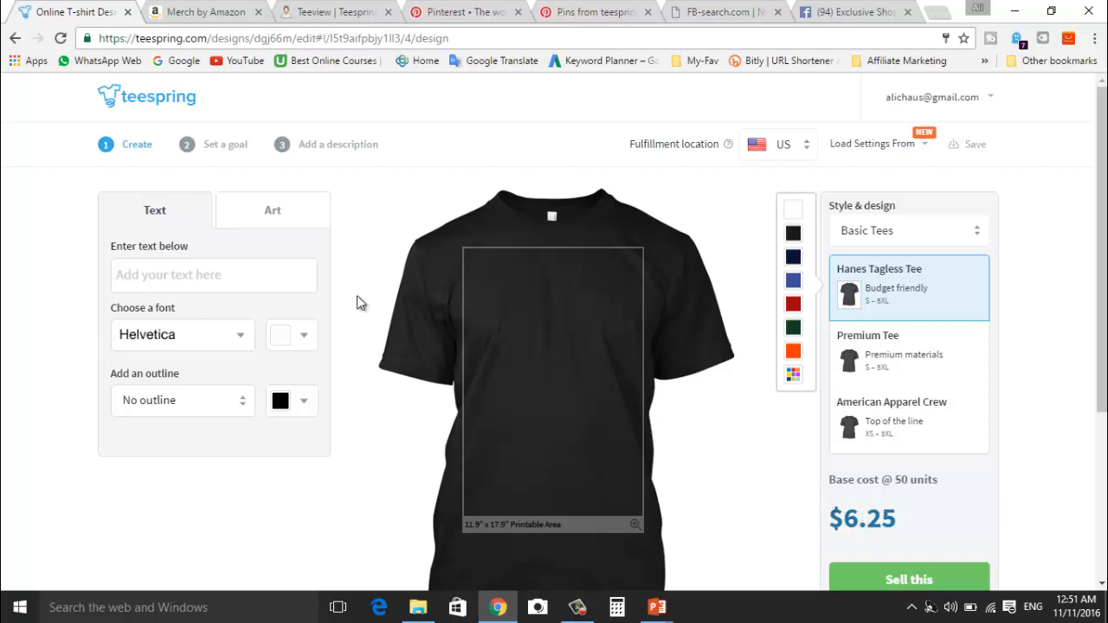
Step: Add the text "I love puppies" to the front of the shirt
click(189, 273)
text(I)
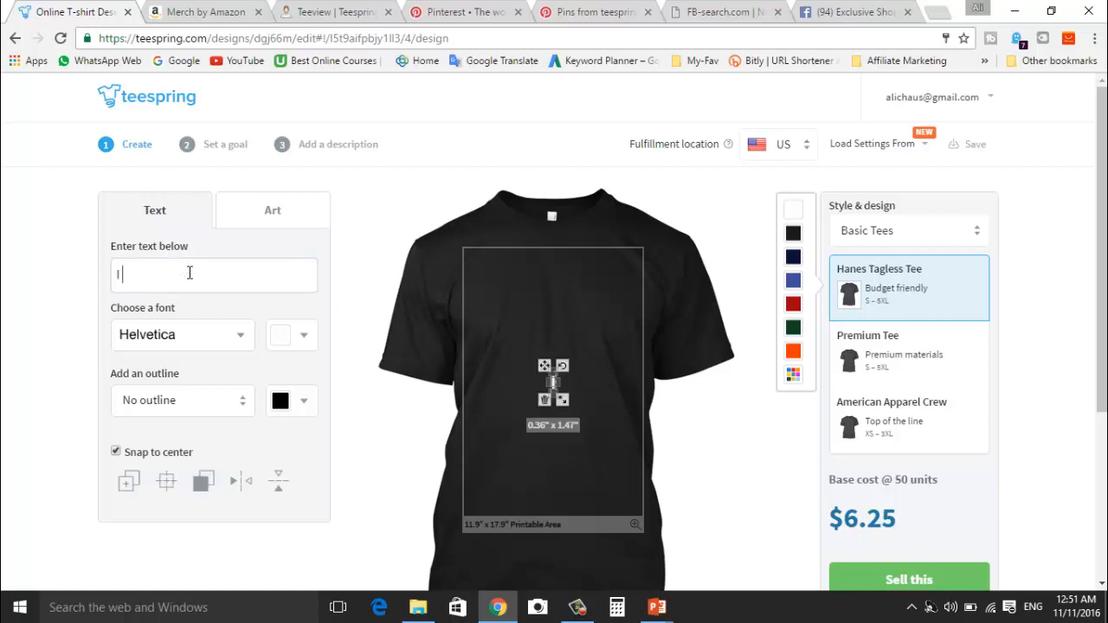
text( love)
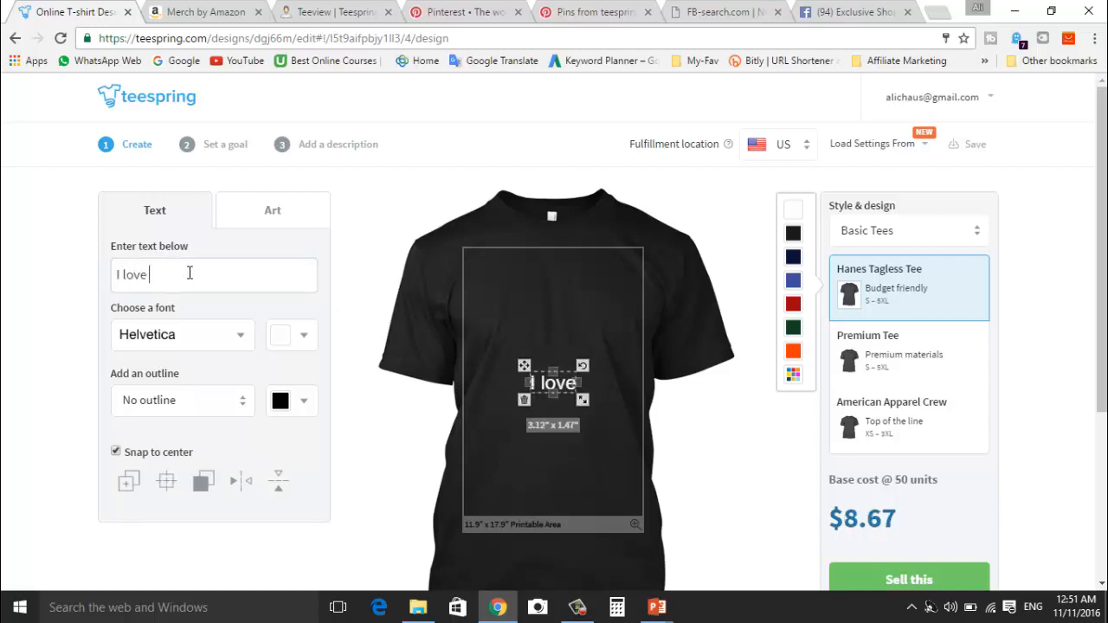
text( puppies)
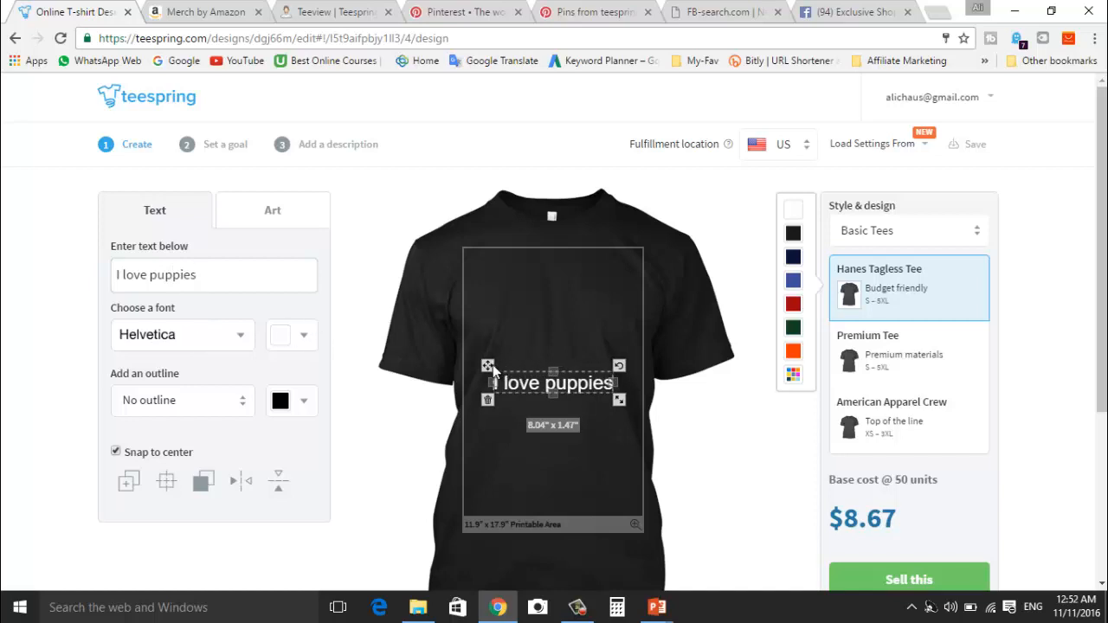
Step: Move the text near the top of the printable area and enlarge it to about 9.58" x 1.75"
drag(492, 365, 487, 269)
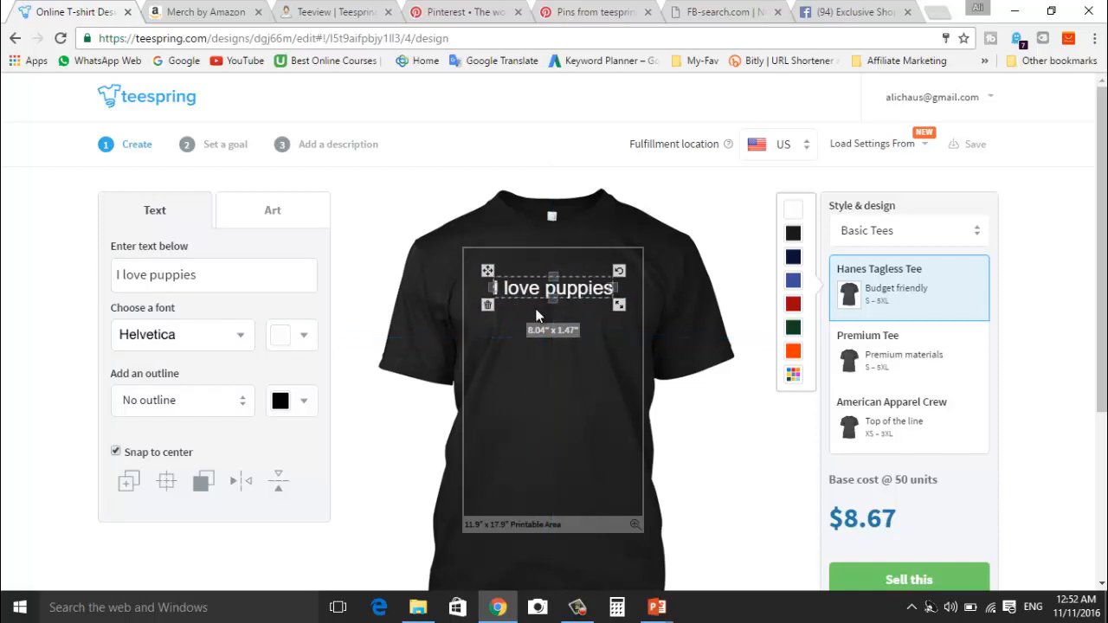
drag(623, 305, 634, 313)
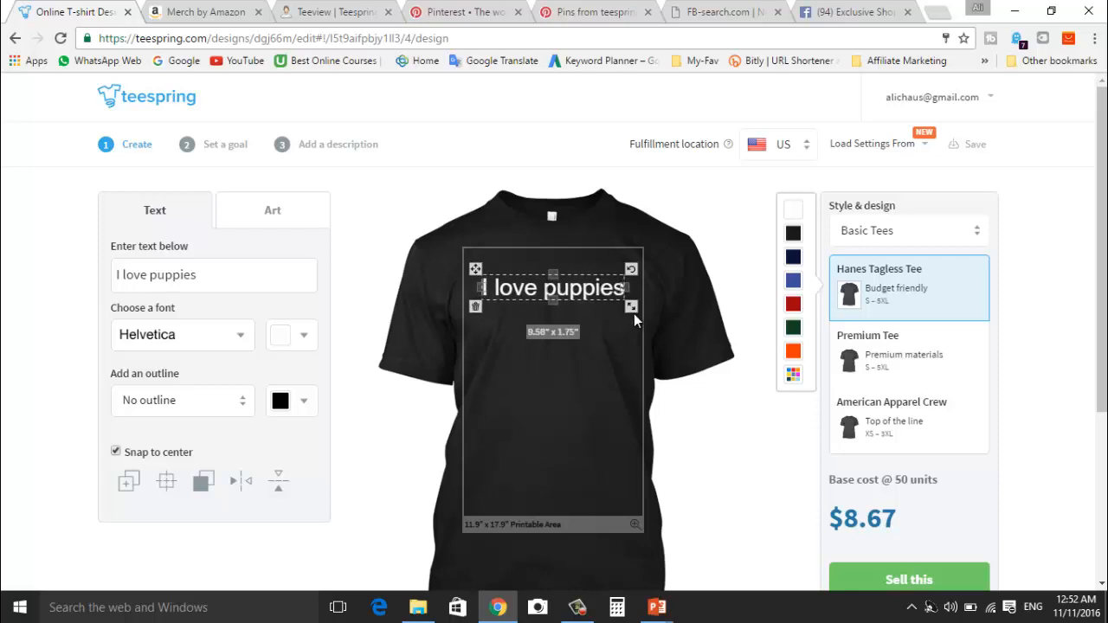
click(613, 347)
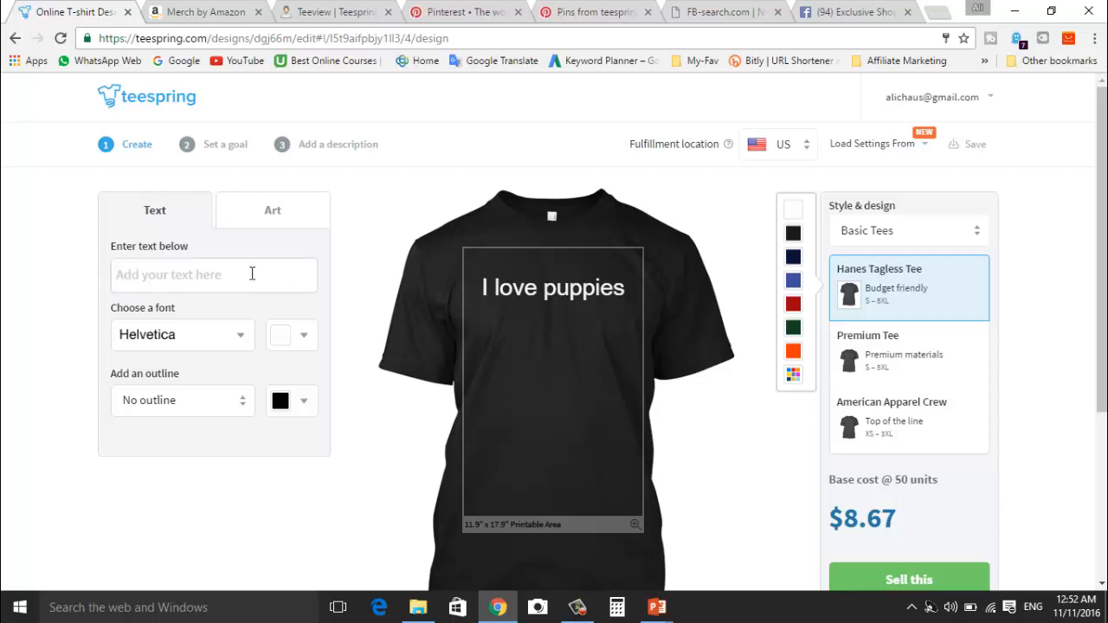
Step: Move the "I love puppies" text slightly higher and change its font to College
click(229, 338)
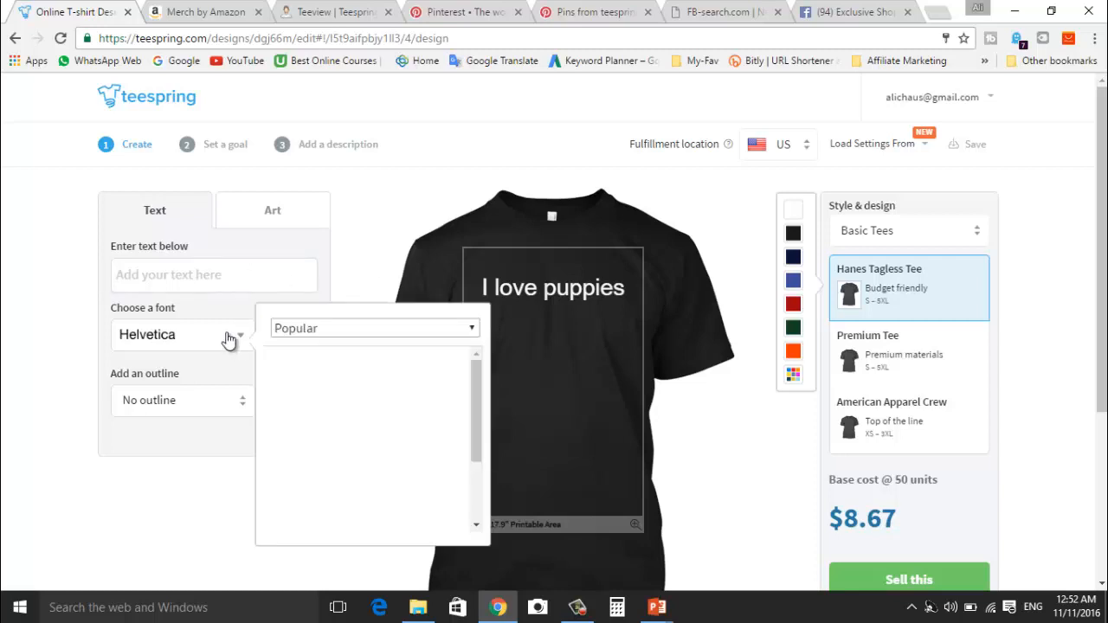
click(320, 359)
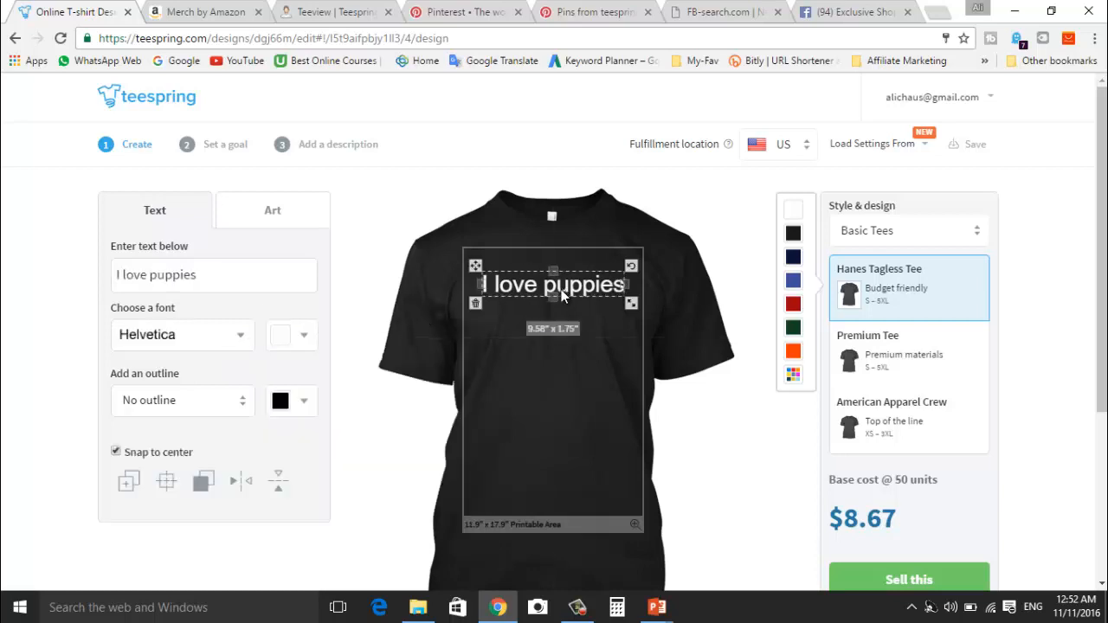
click(206, 343)
click(355, 368)
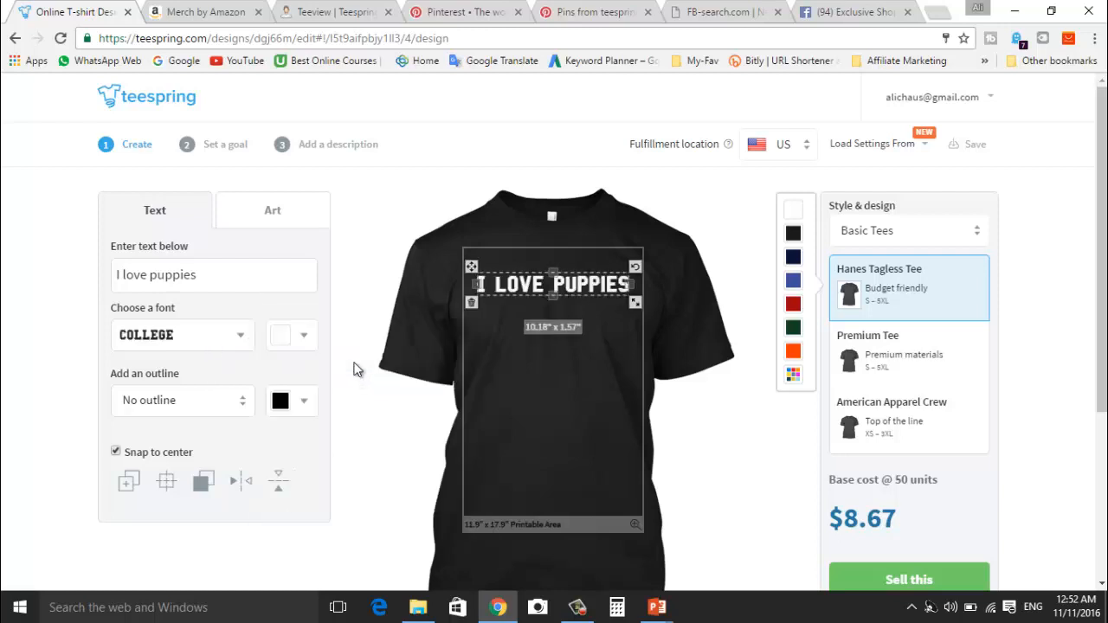
click(514, 424)
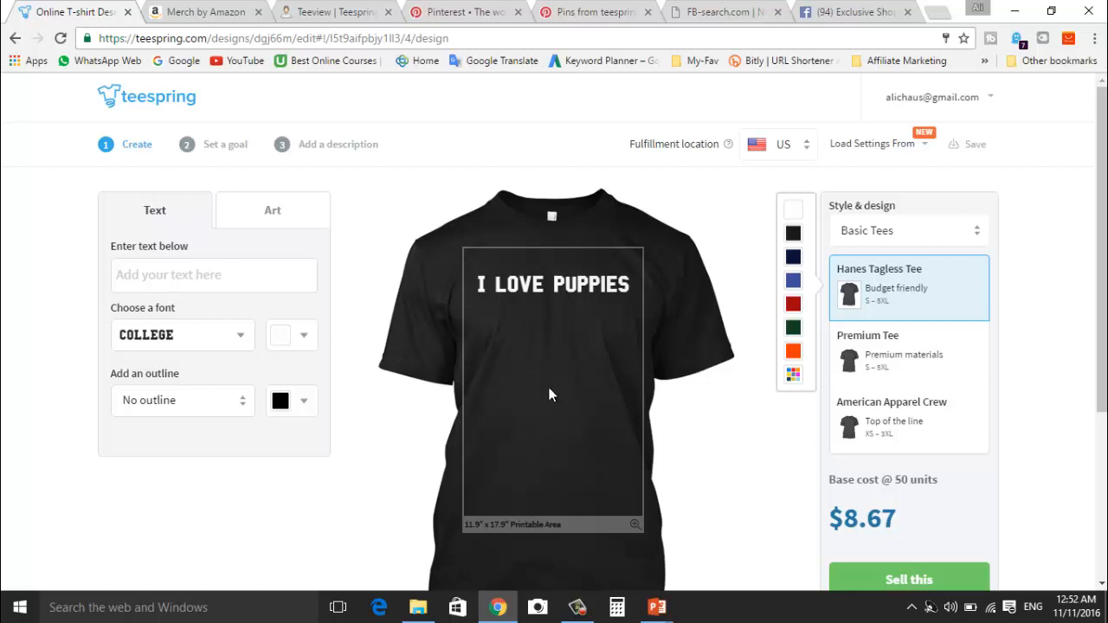
Step: Search the artwork library for "dog", add the white standing dog to the shirt, and place it below the text
click(288, 220)
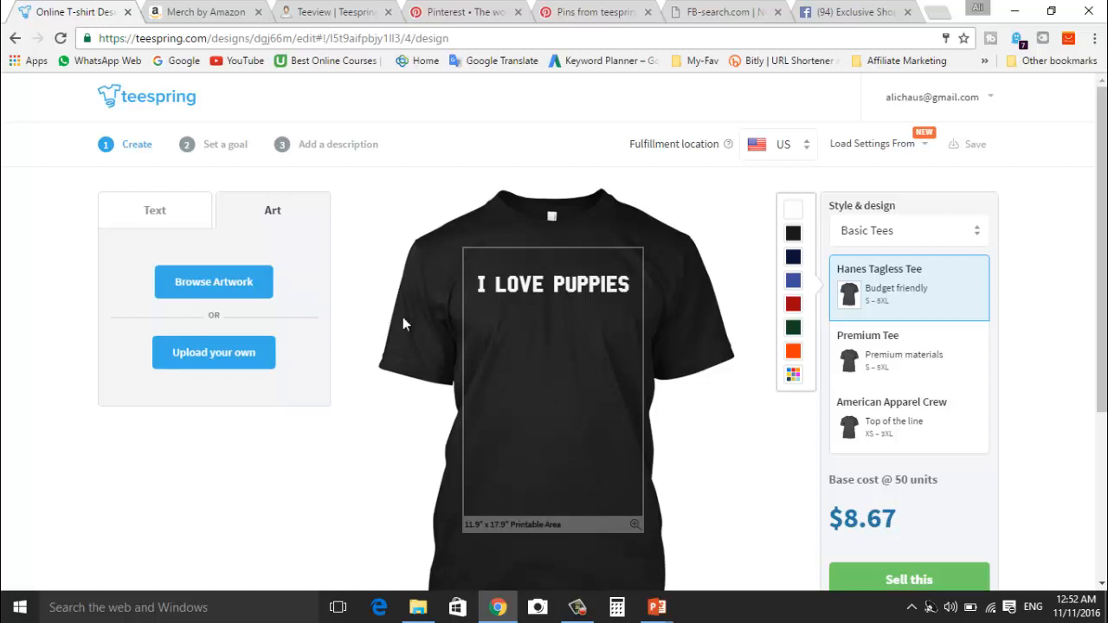
click(249, 292)
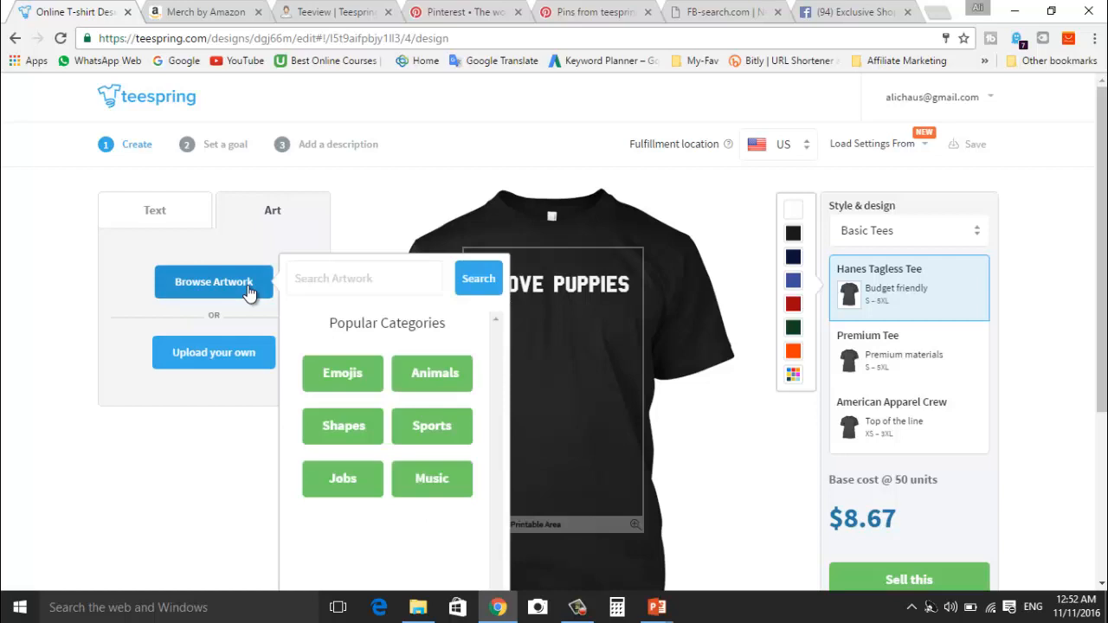
click(331, 276)
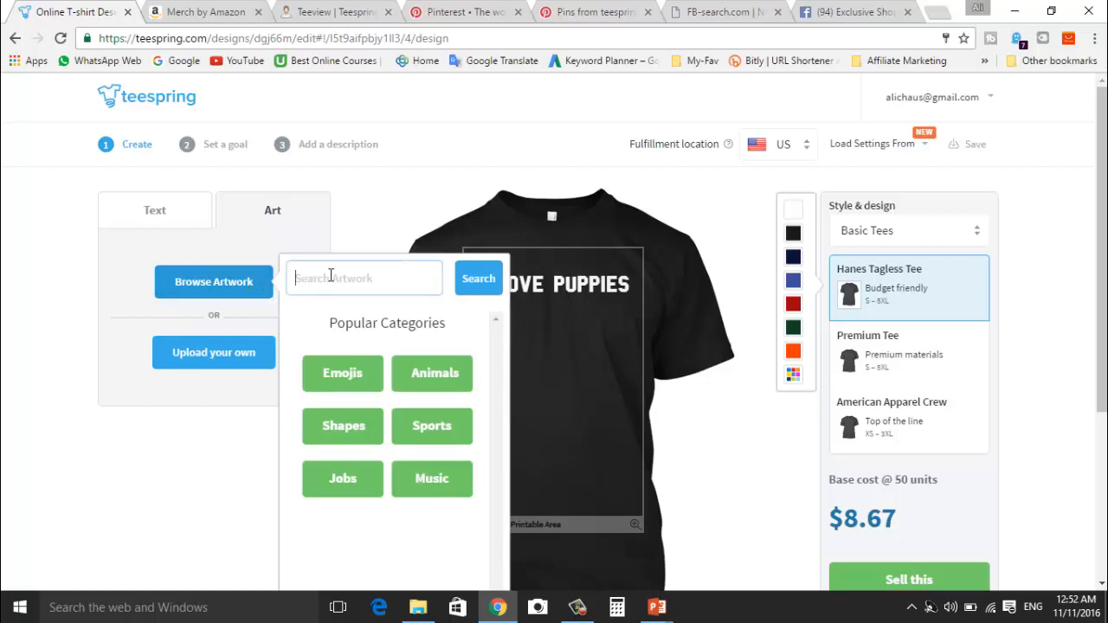
text(dog)
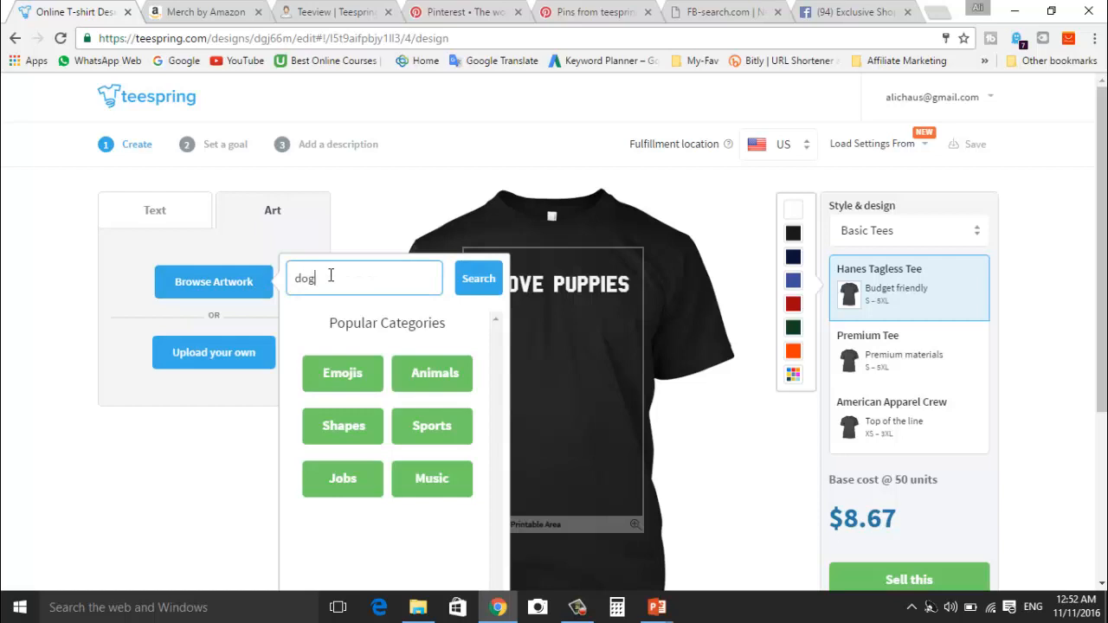
key(Return)
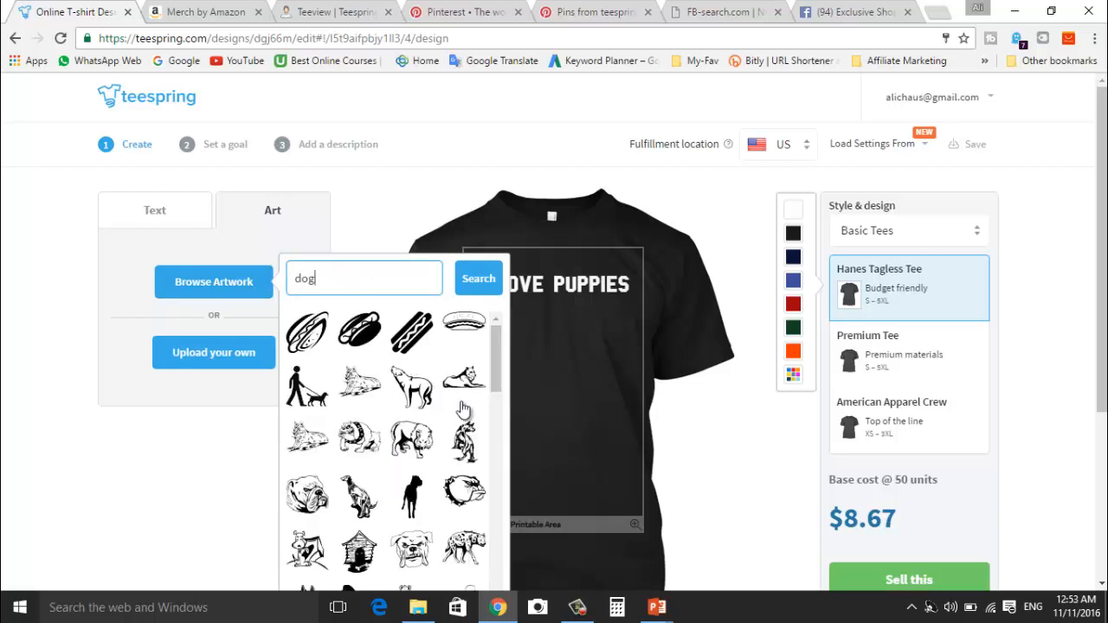
drag(498, 381, 494, 490)
click(415, 439)
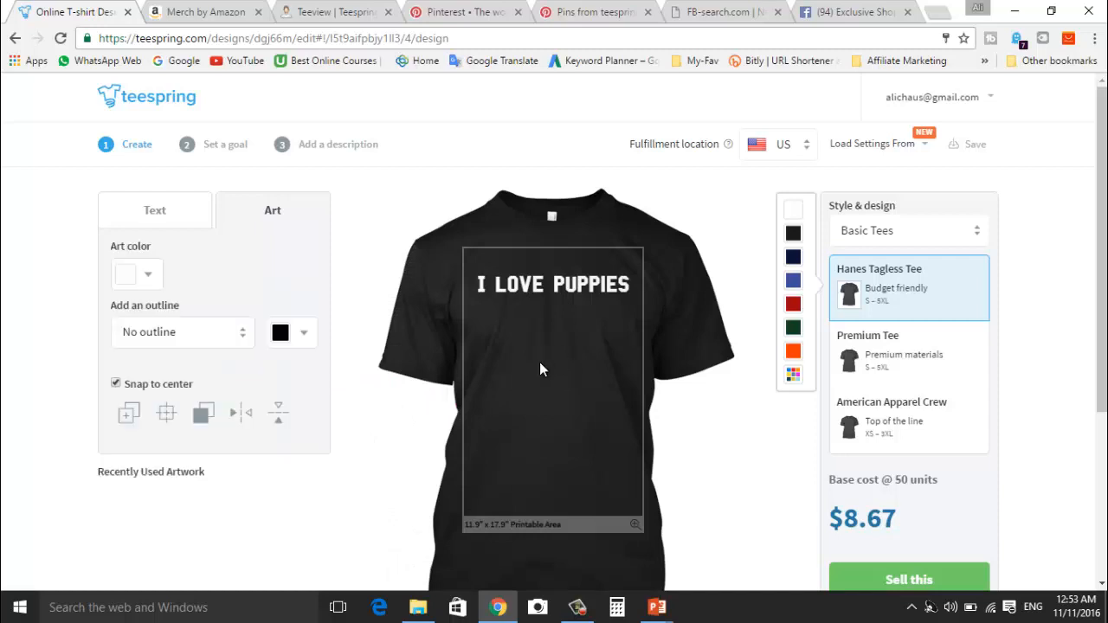
drag(554, 353, 559, 405)
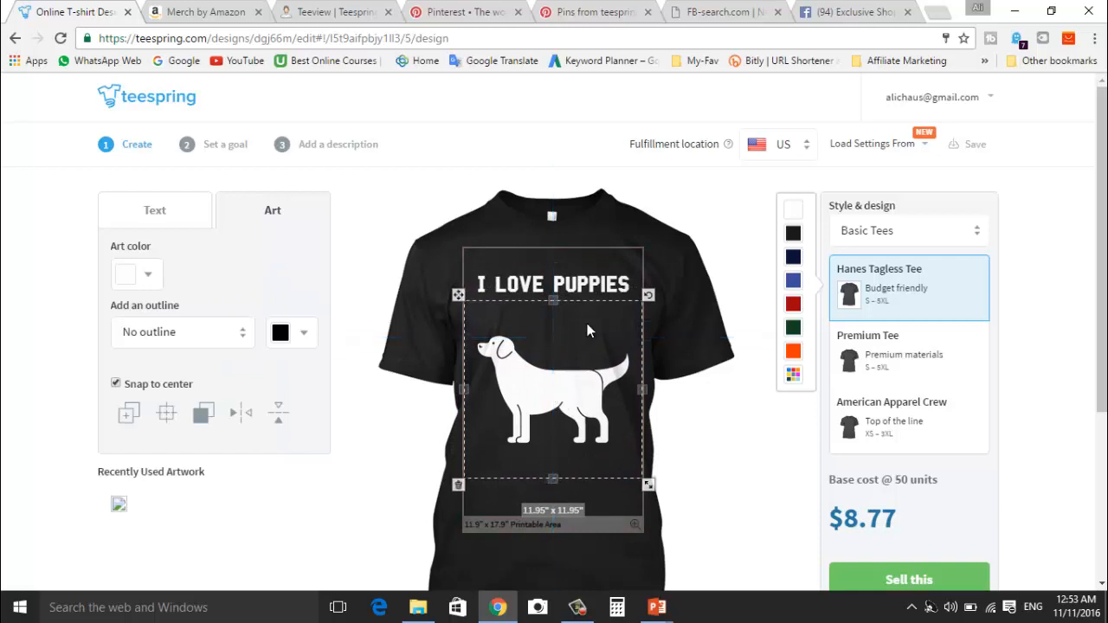
Step: Change the shirt text to "I love Dog"
click(597, 285)
click(254, 264)
key(BackSpace)
key(BackSpace)
key(BackSpace)
key(BackSpace)
key(BackSpace)
key(BackSpace)
key(BackSpace)
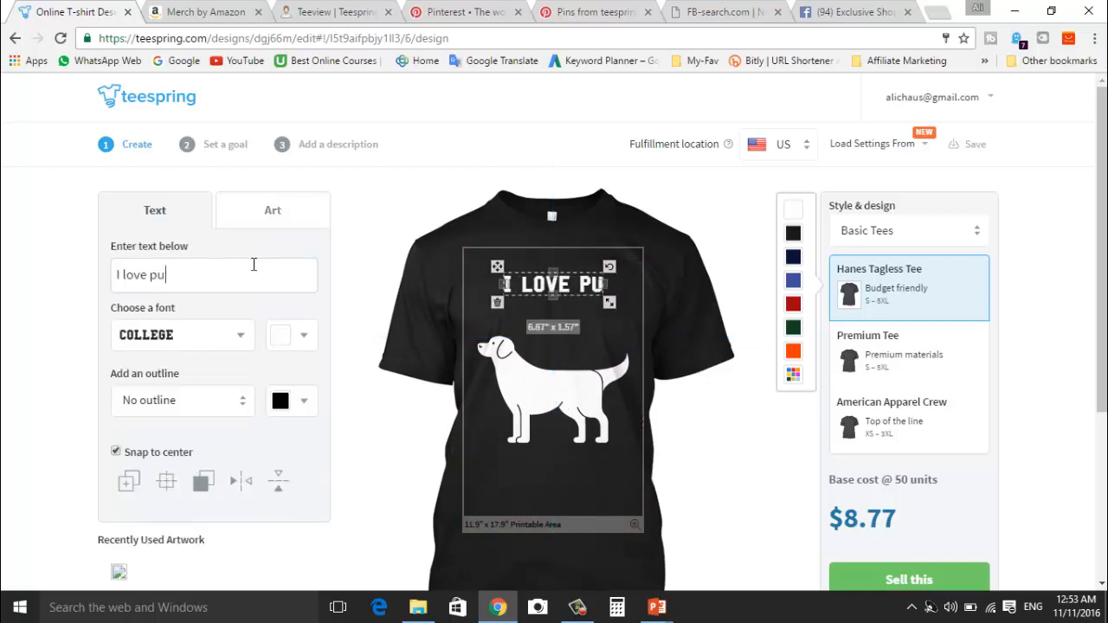
text(Dogs)
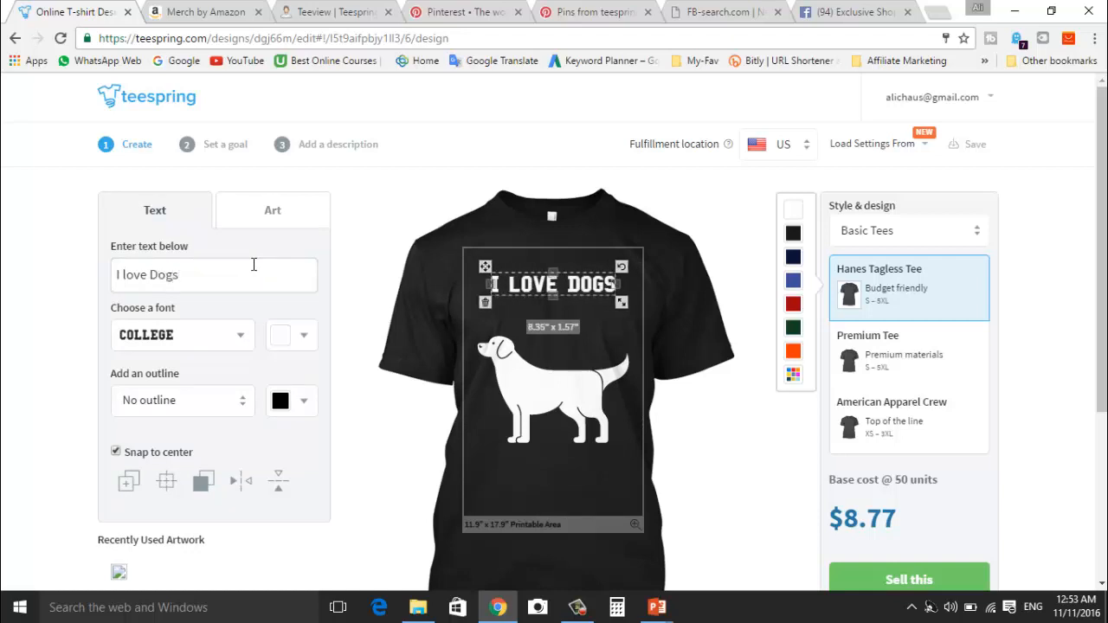
key(BackSpace)
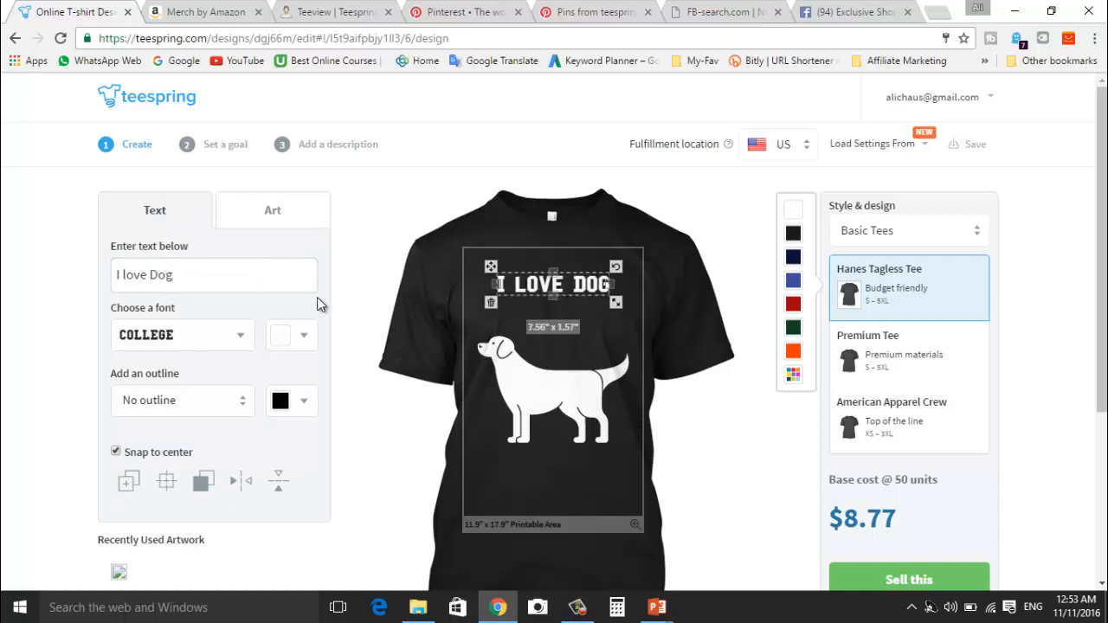
click(361, 288)
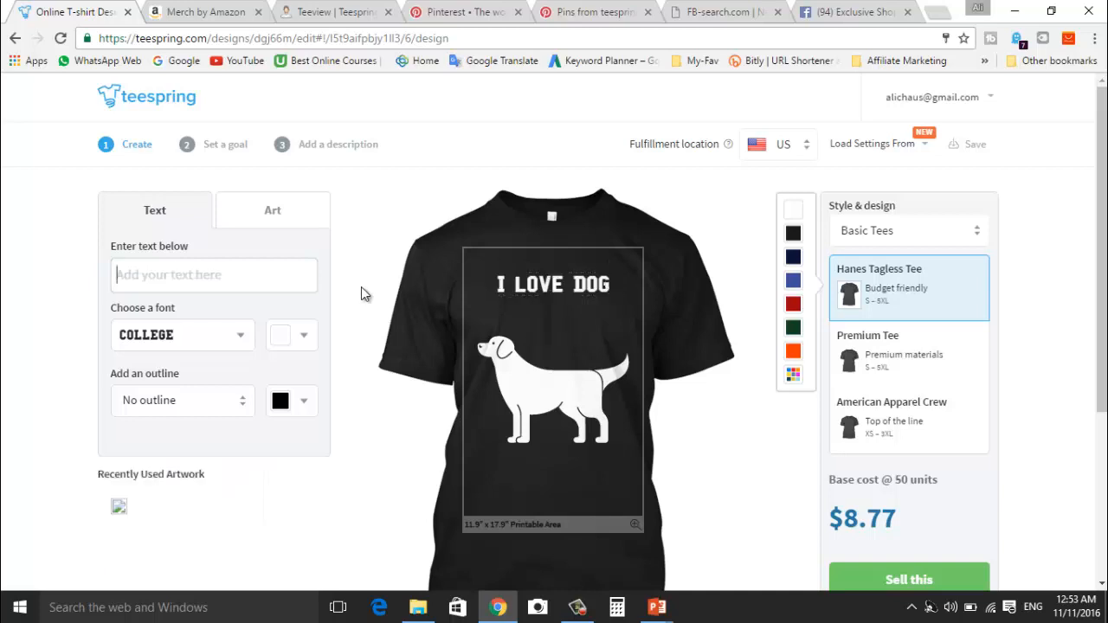
Step: Check the dog artwork and the base cost, and proceed to selling the shirt
click(548, 427)
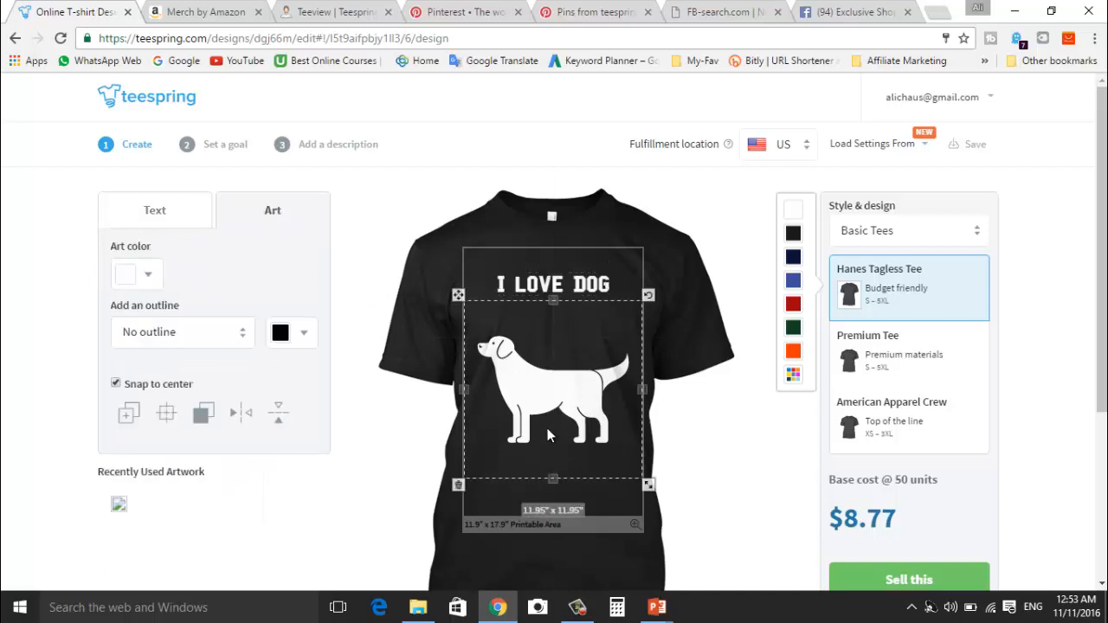
click(753, 421)
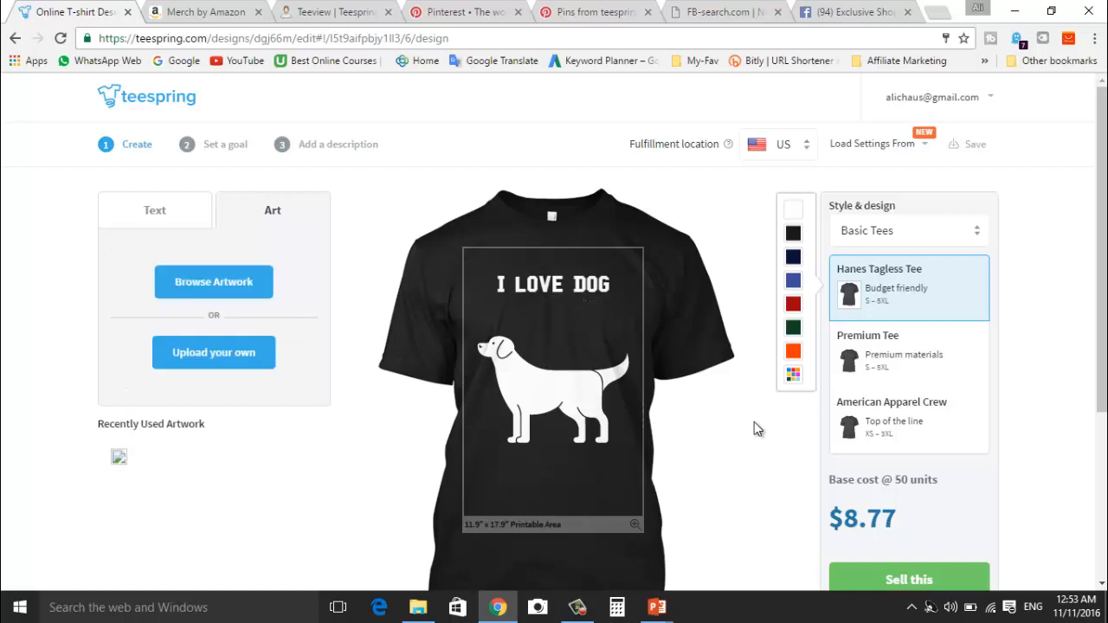
drag(845, 518, 961, 488)
click(949, 500)
drag(1104, 247, 1105, 284)
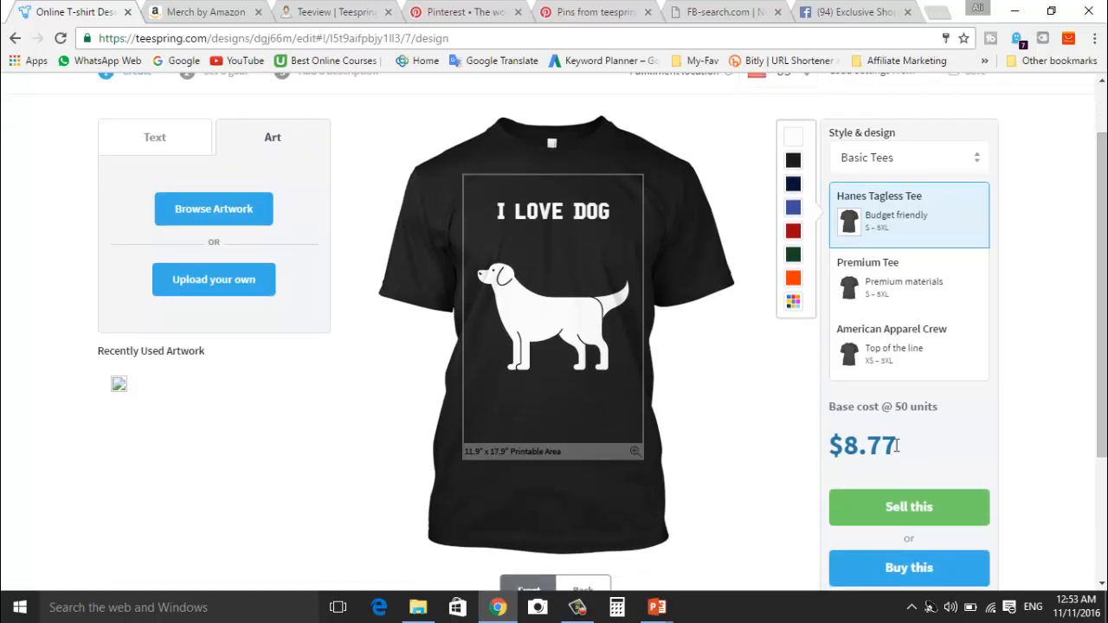
click(906, 509)
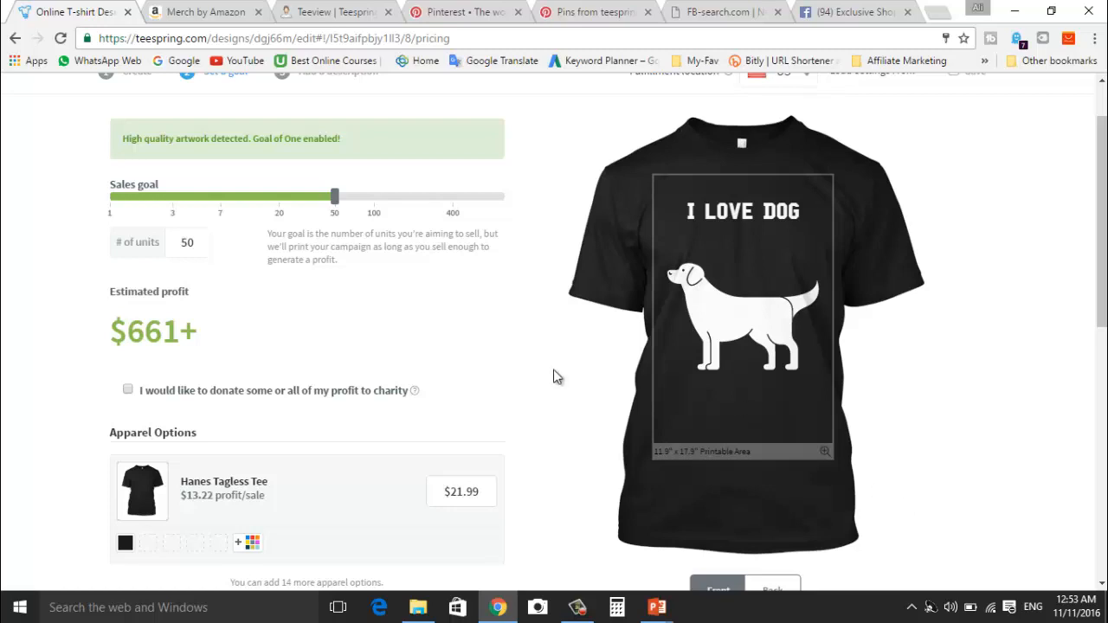
Step: Try a sales goal of 10 units, check the estimated profit, and set the goal to 20 units
mouse_move(336, 205)
drag(336, 208, 245, 212)
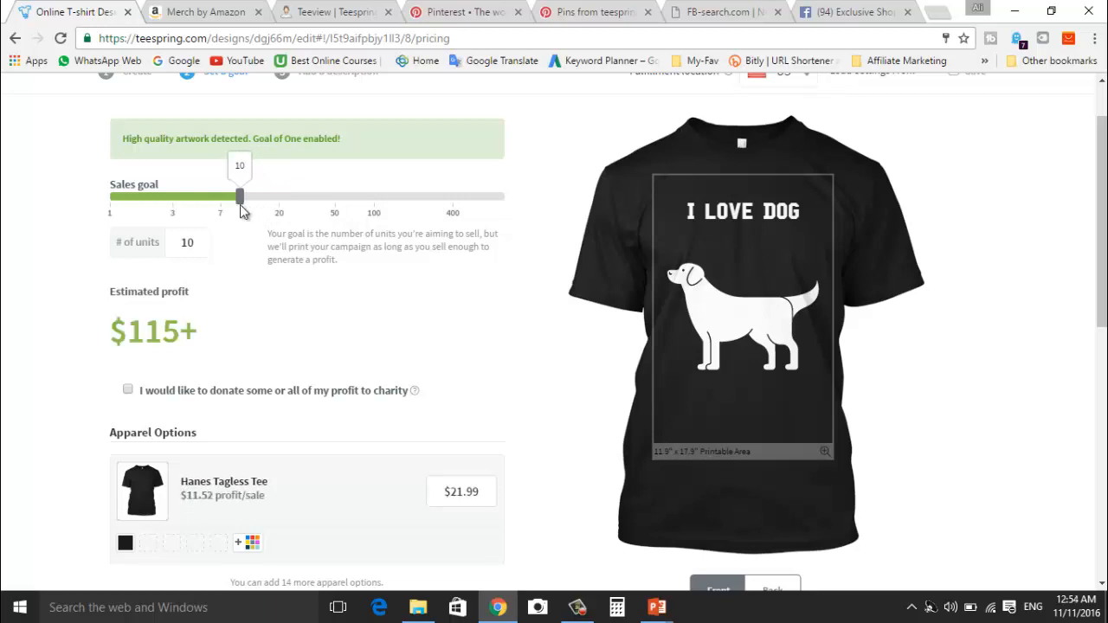
drag(128, 330, 203, 324)
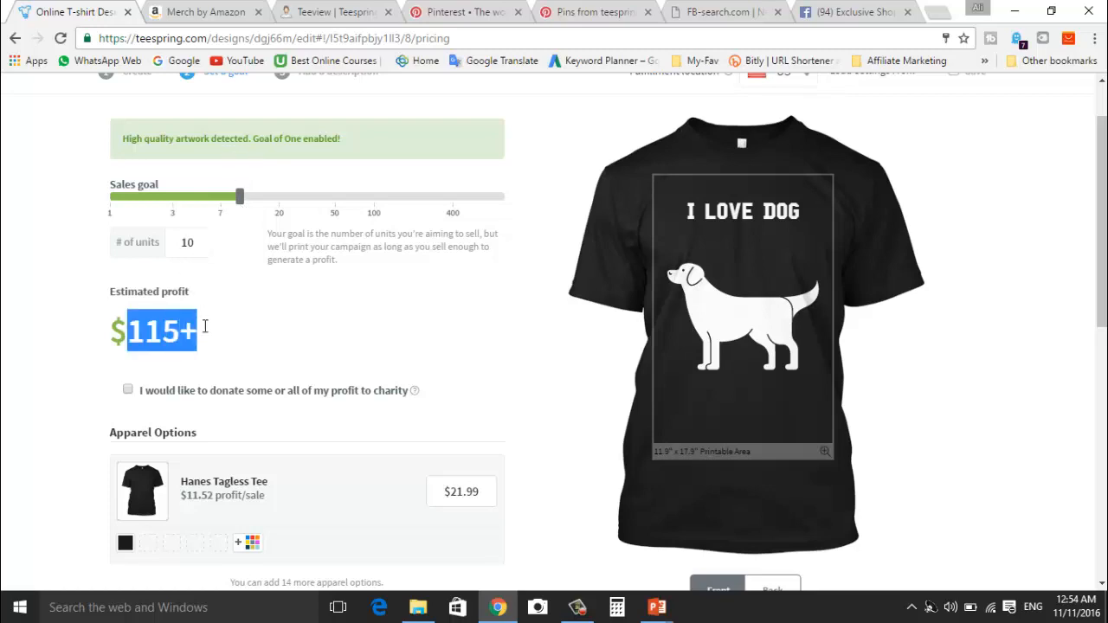
click(229, 337)
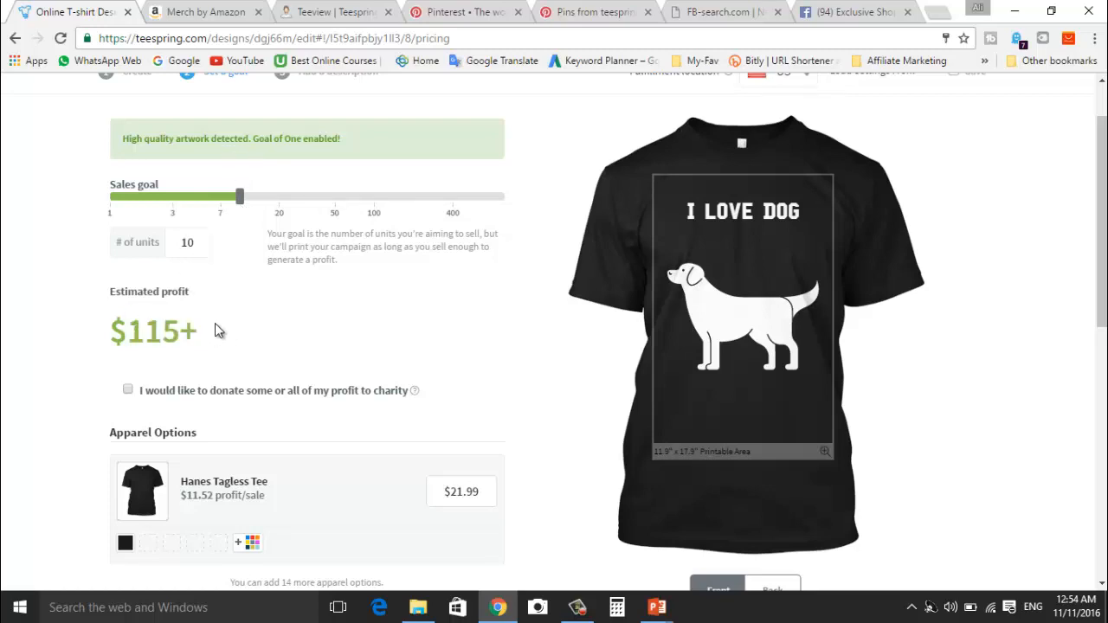
drag(239, 204, 283, 210)
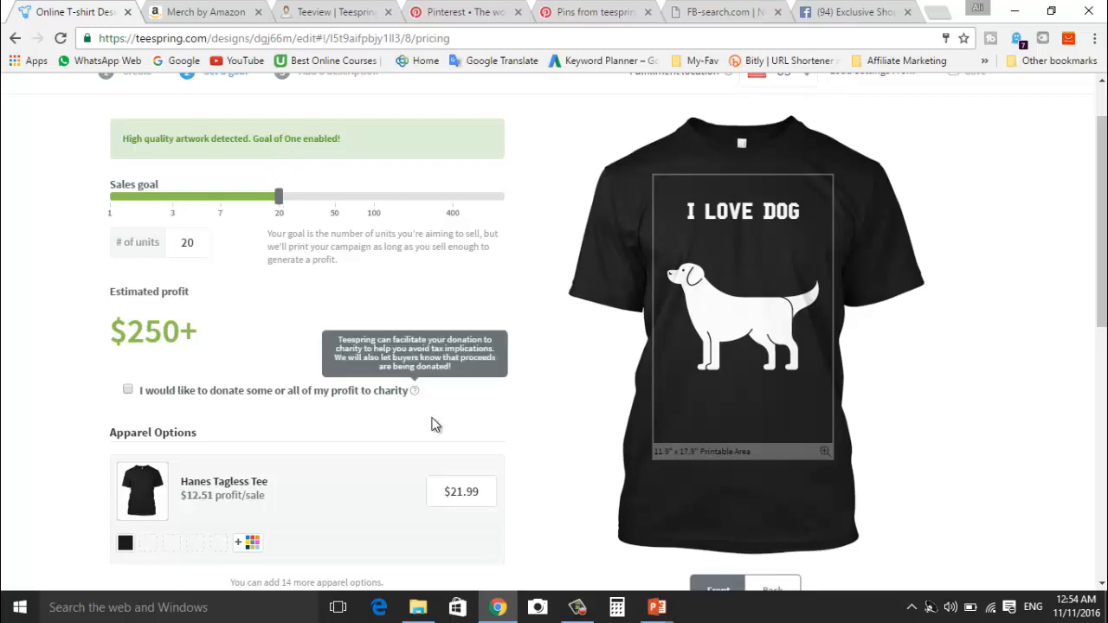
Step: Check the recommended price of the Hanes Tagless Tee, and preview the back and front of the shirt
click(463, 494)
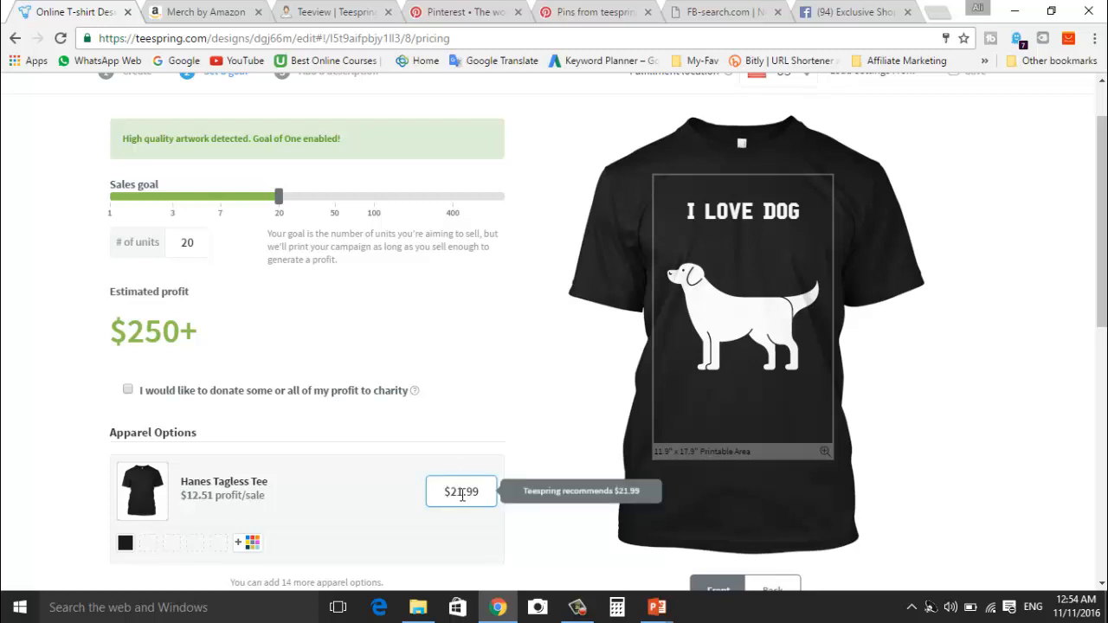
click(468, 444)
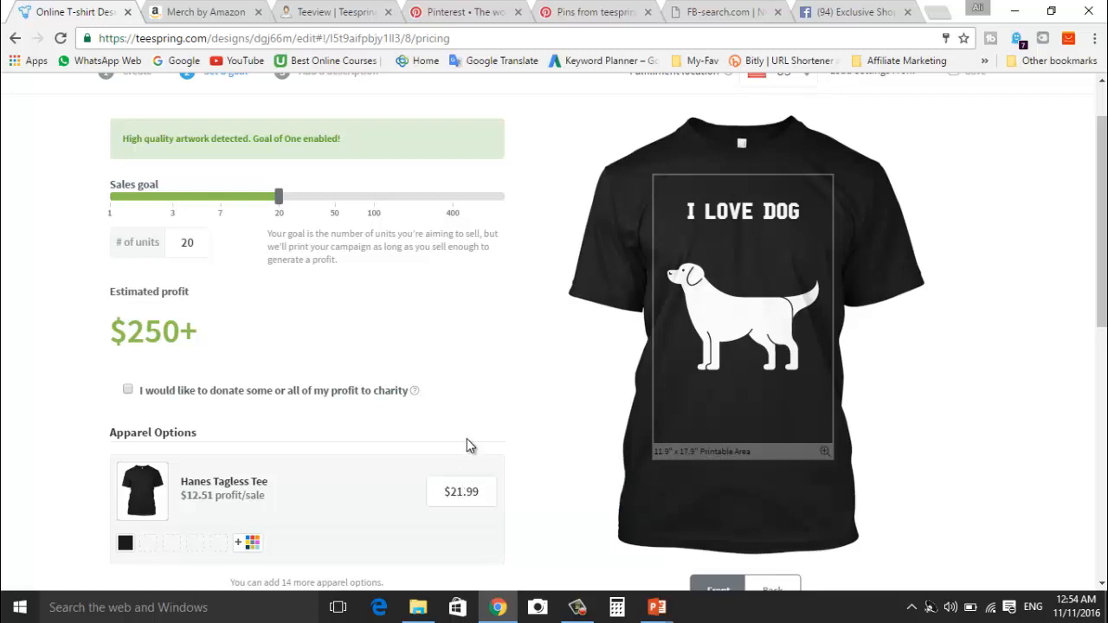
scroll(466, 445, down, 3)
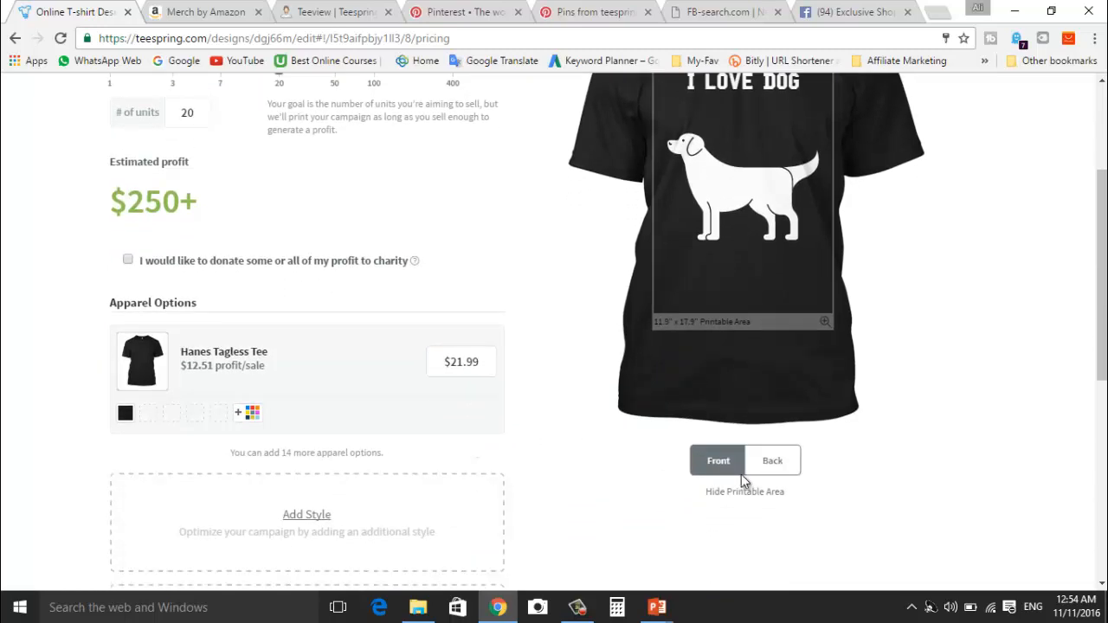
click(770, 462)
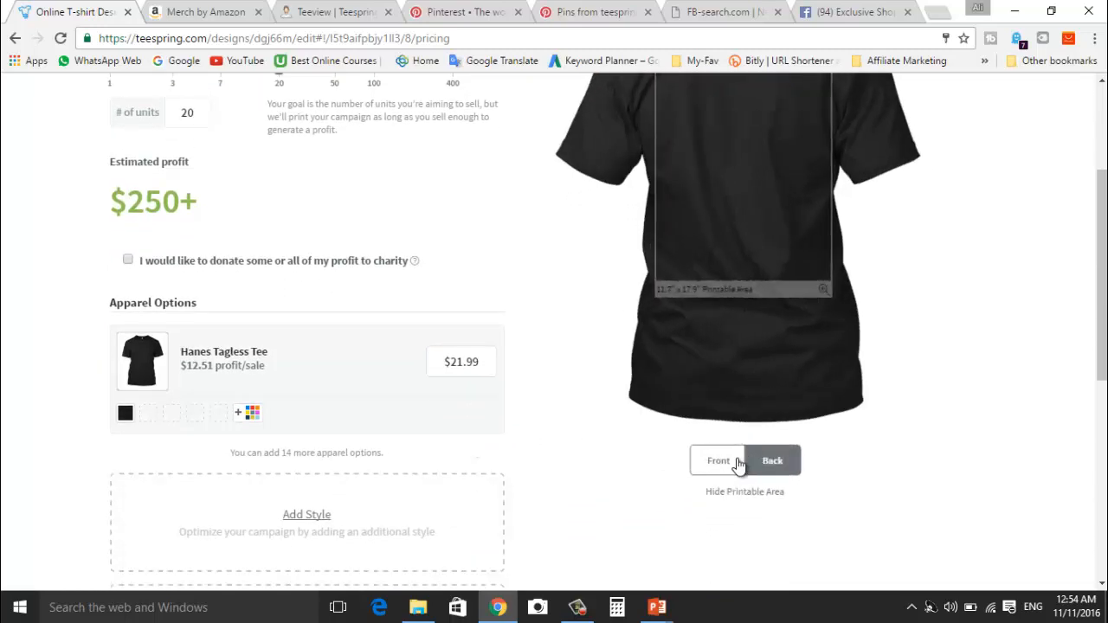
click(732, 459)
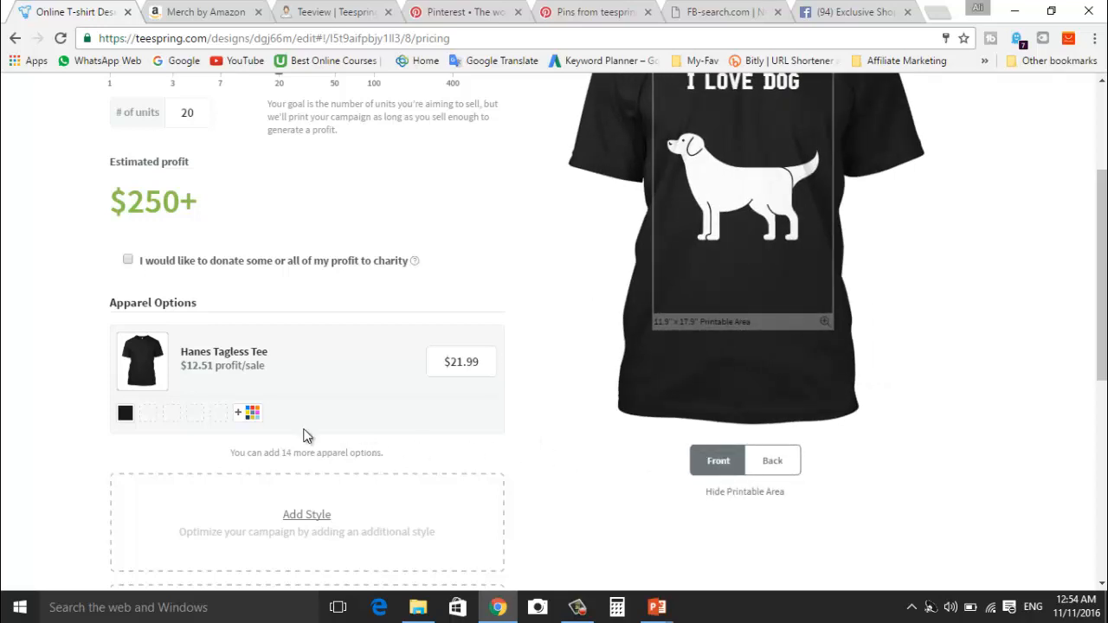
Step: Add navy, light denim blue and red as extra colors for the Hanes Tagless Tee
click(153, 420)
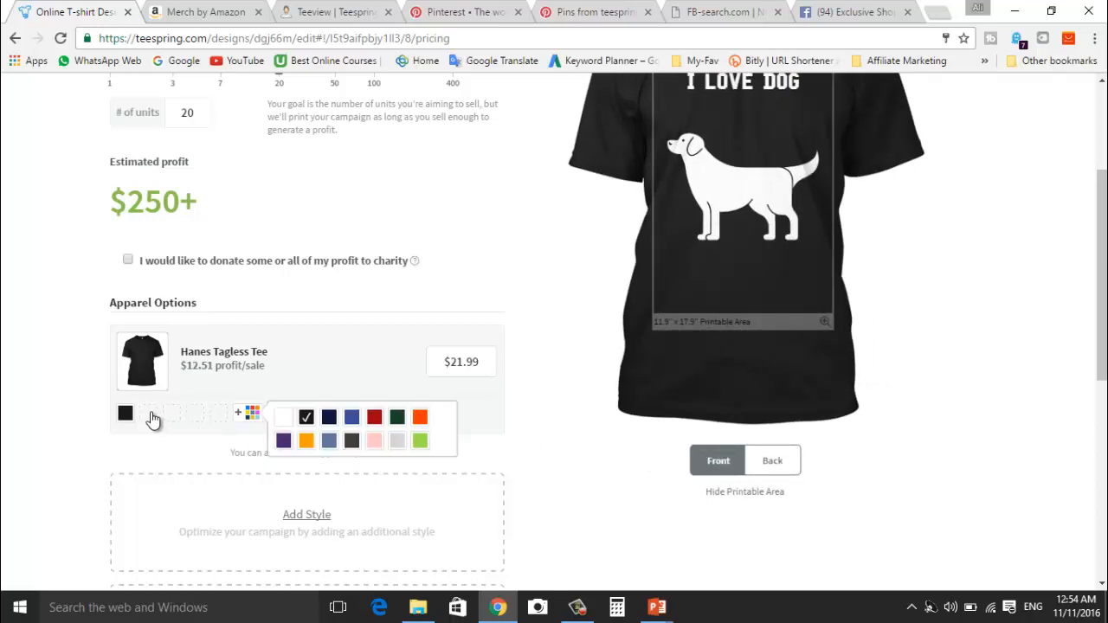
click(329, 419)
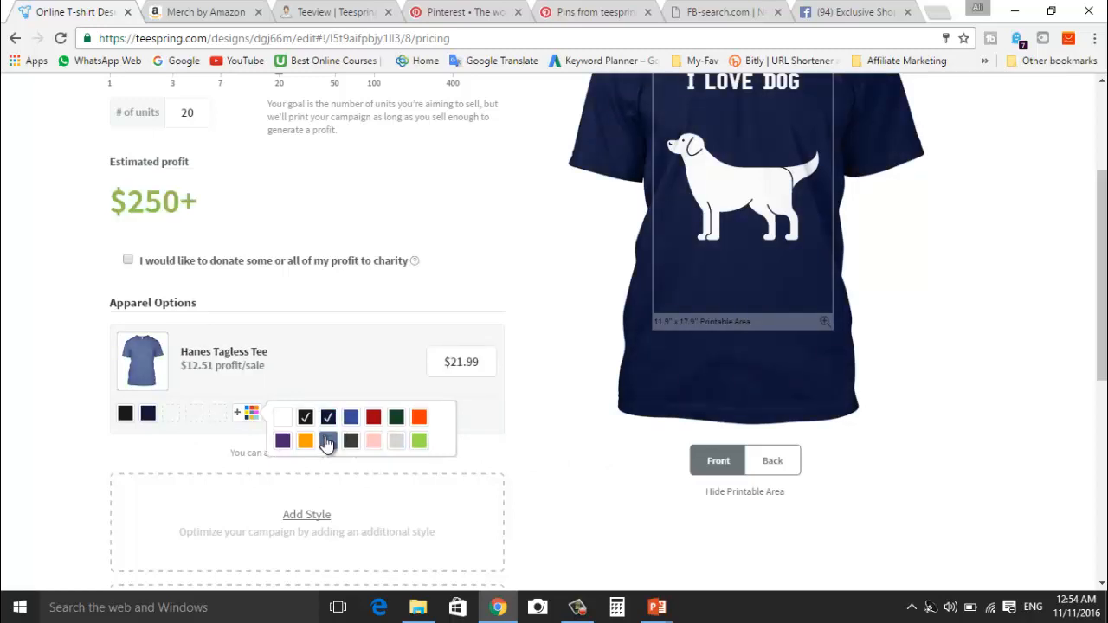
click(328, 441)
click(372, 419)
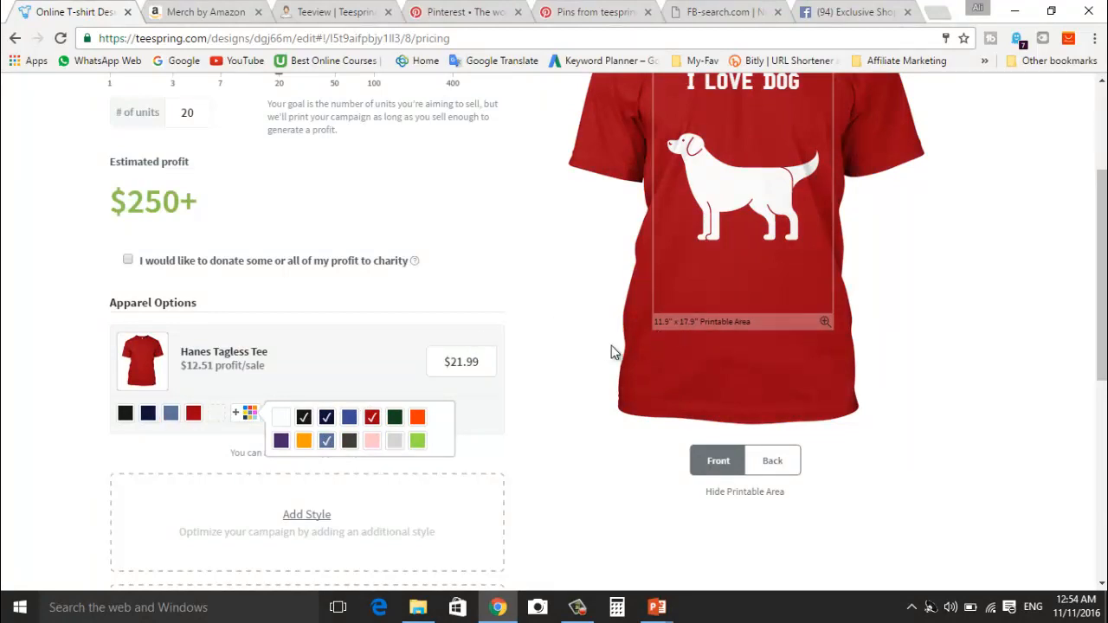
scroll(583, 324, up, 2)
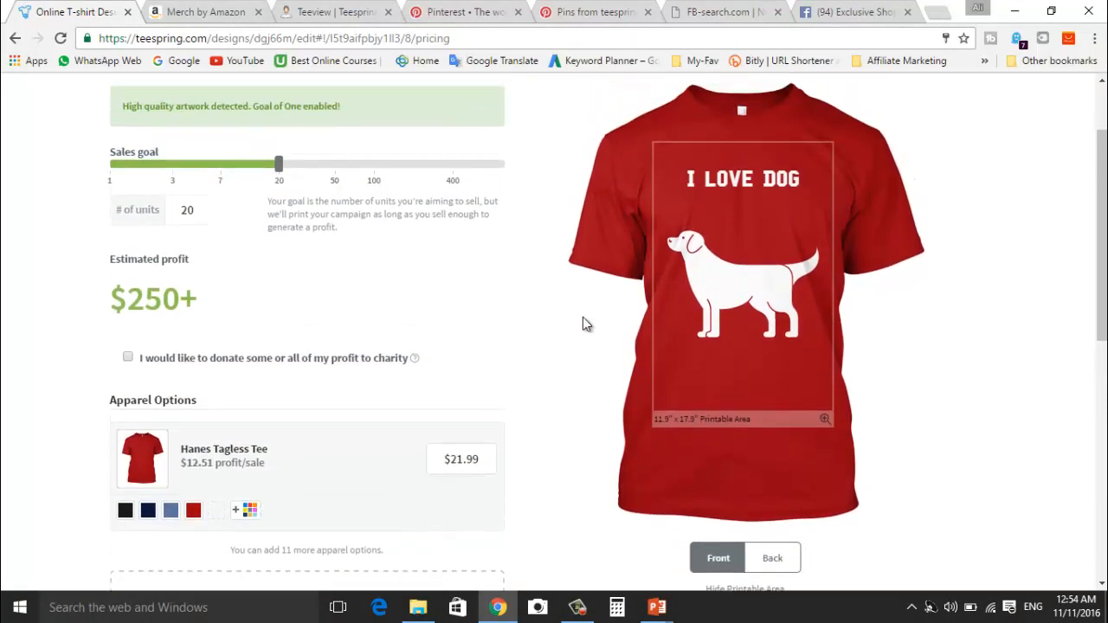
Step: Continue to the campaign description stage and title the campaign "I-love dog T-shirts"
scroll(583, 324, down, 2)
scroll(583, 323, down, 3)
scroll(582, 324, down, 2)
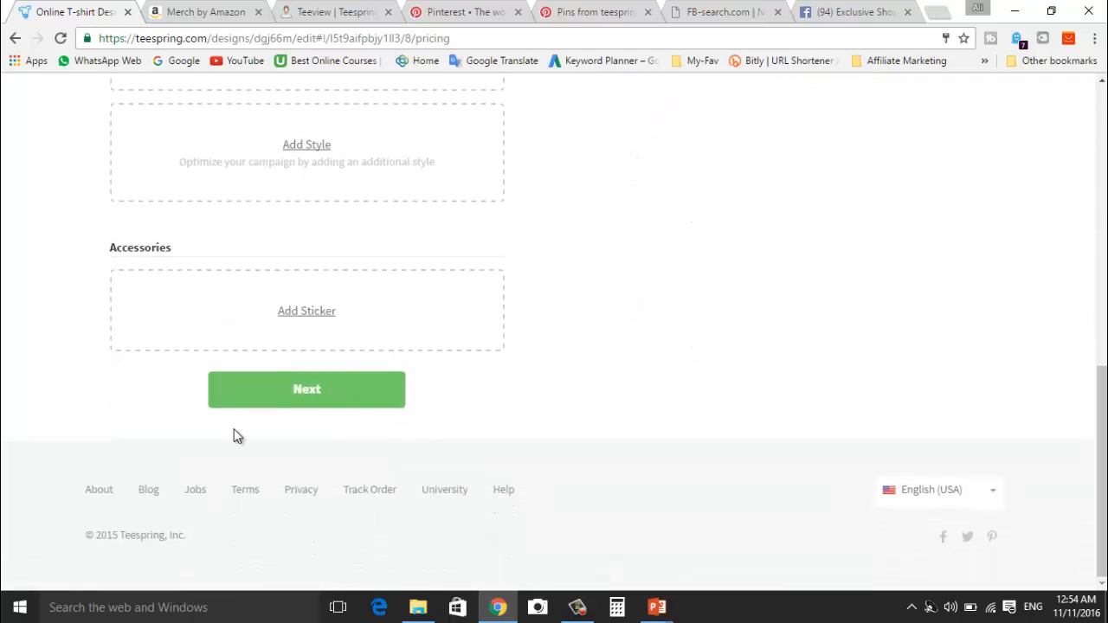
click(288, 394)
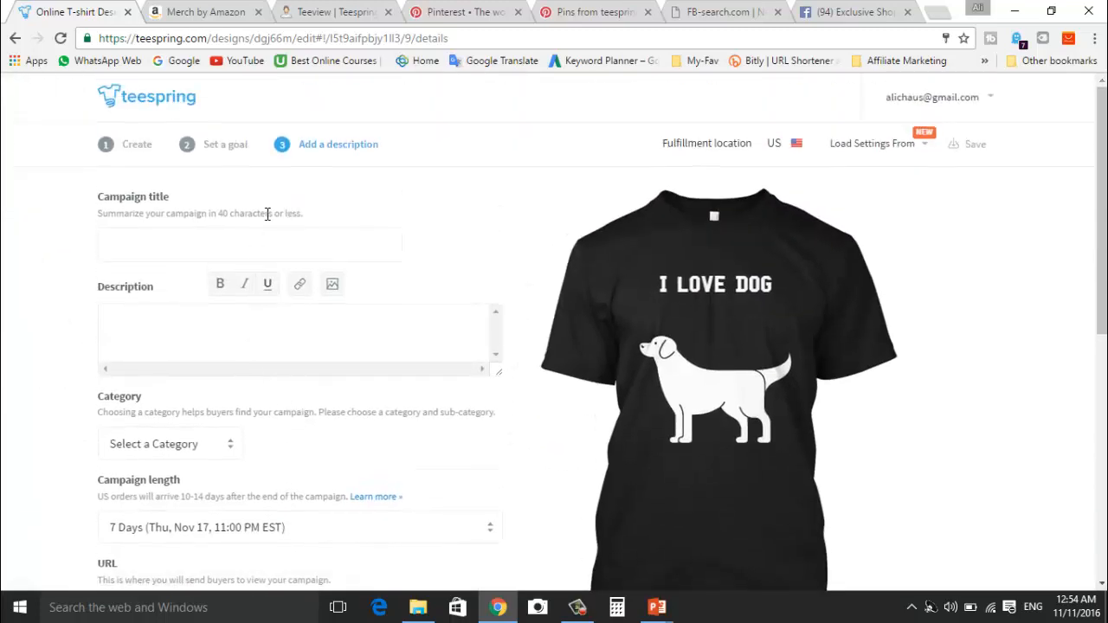
click(231, 231)
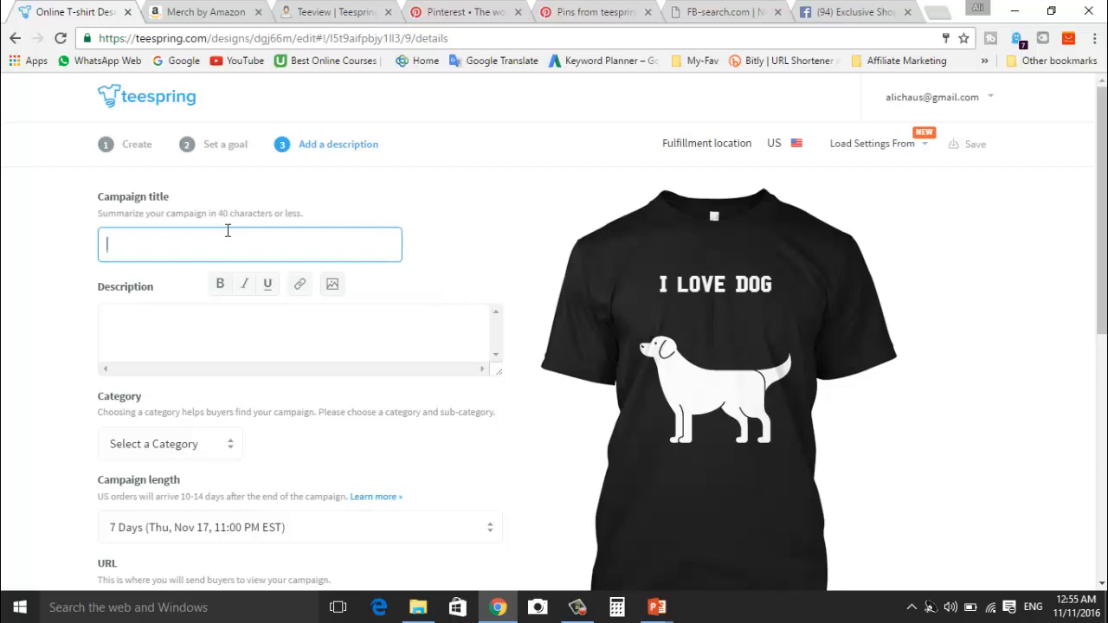
text(I-love dog T-shirts)
Step: Describe the campaign as "T shirts for who like their pets dog." and, on a second line, "Not Available on Store, Limited time offer."
click(196, 313)
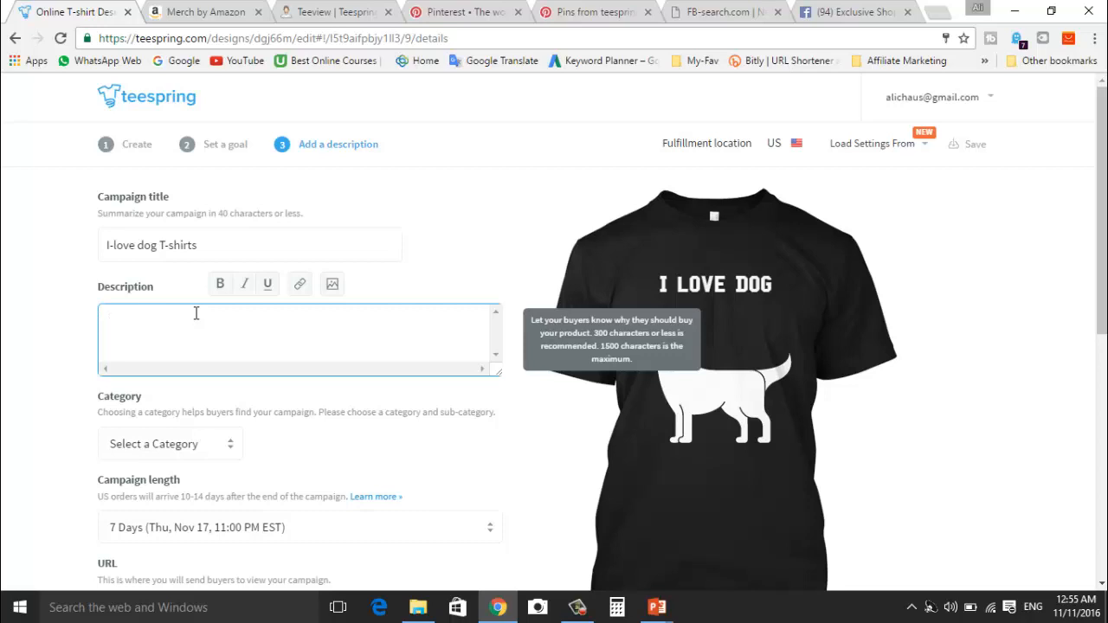
text(hirt)
text(s for who)
text(om)
key(BackSpace)
key(BackSpace)
text(w)
key(BackSpace)
key(BackSpace)
key(BackSpace)
key(BackSpace)
key(BackSpace)
key(BackSpace)
key(BackSpace)
text(who like their pets dog.)
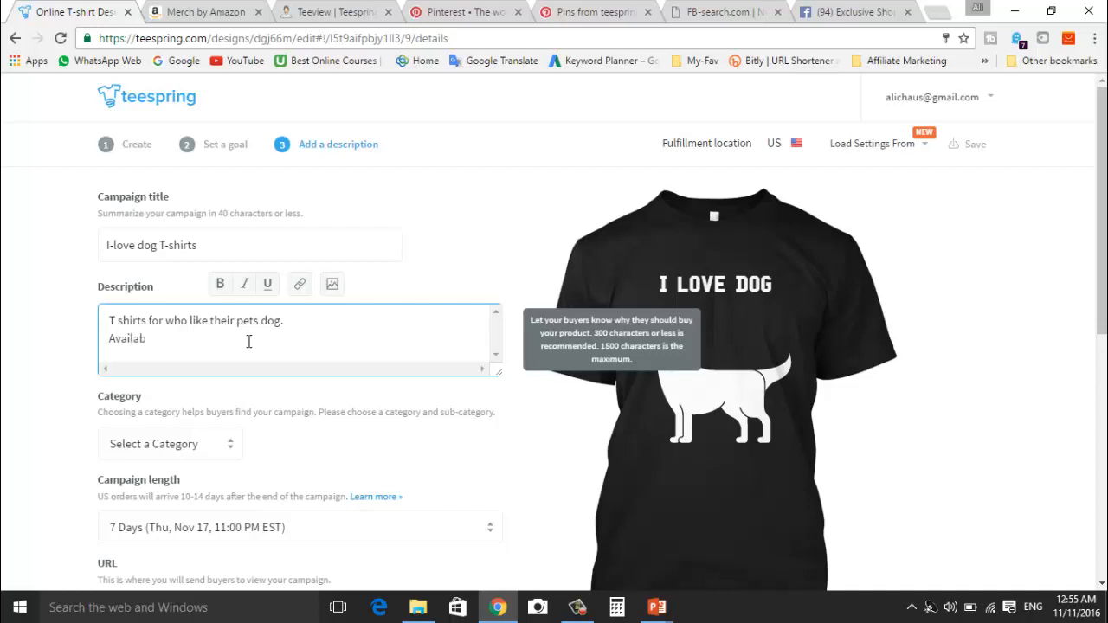
text(Not Available on Store,)
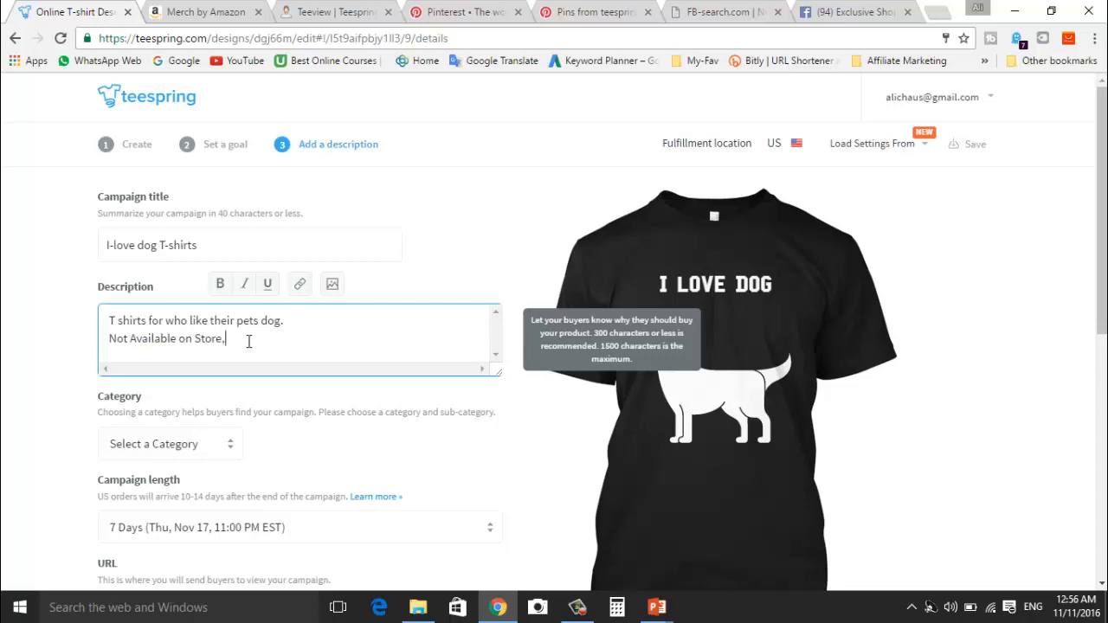
text(Limited time offer.)
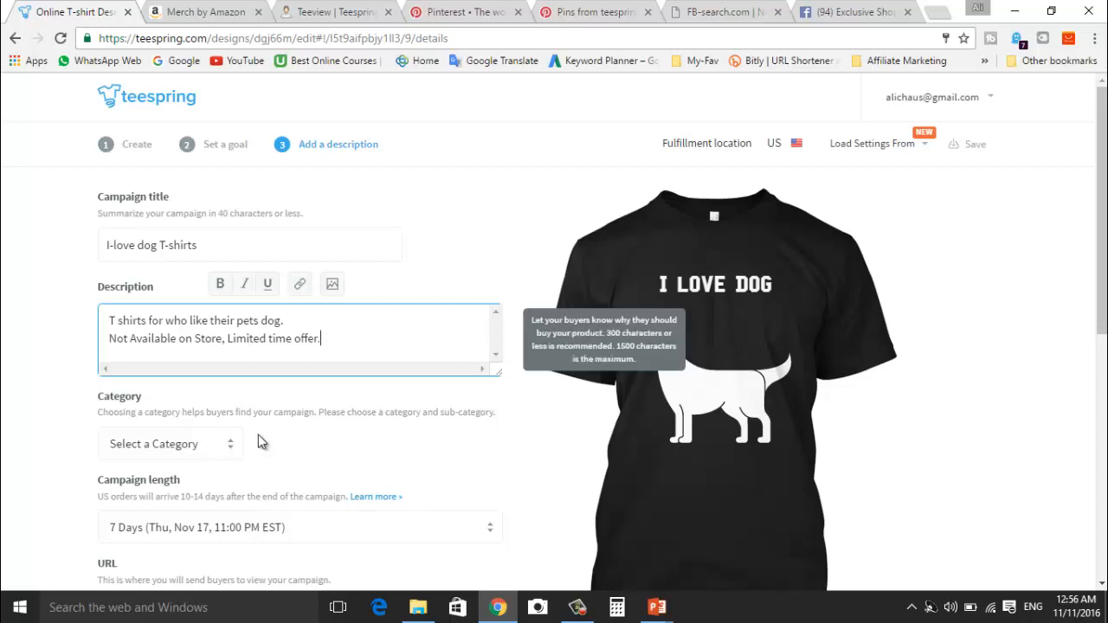
Step: Set the campaign's category to Animals with the sub-category Pets
click(218, 446)
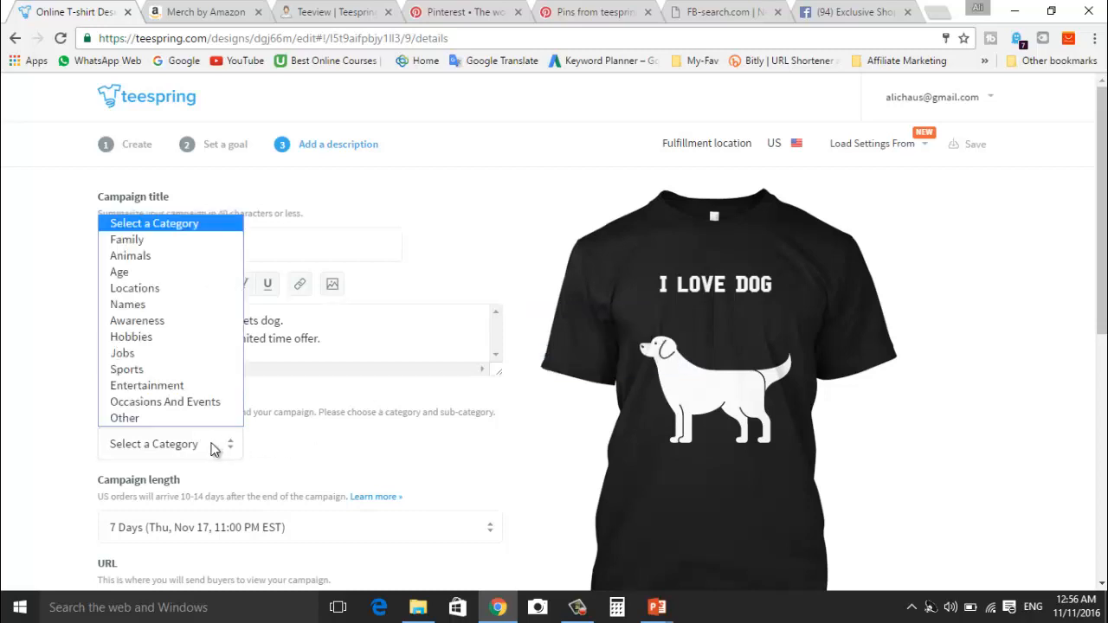
click(167, 256)
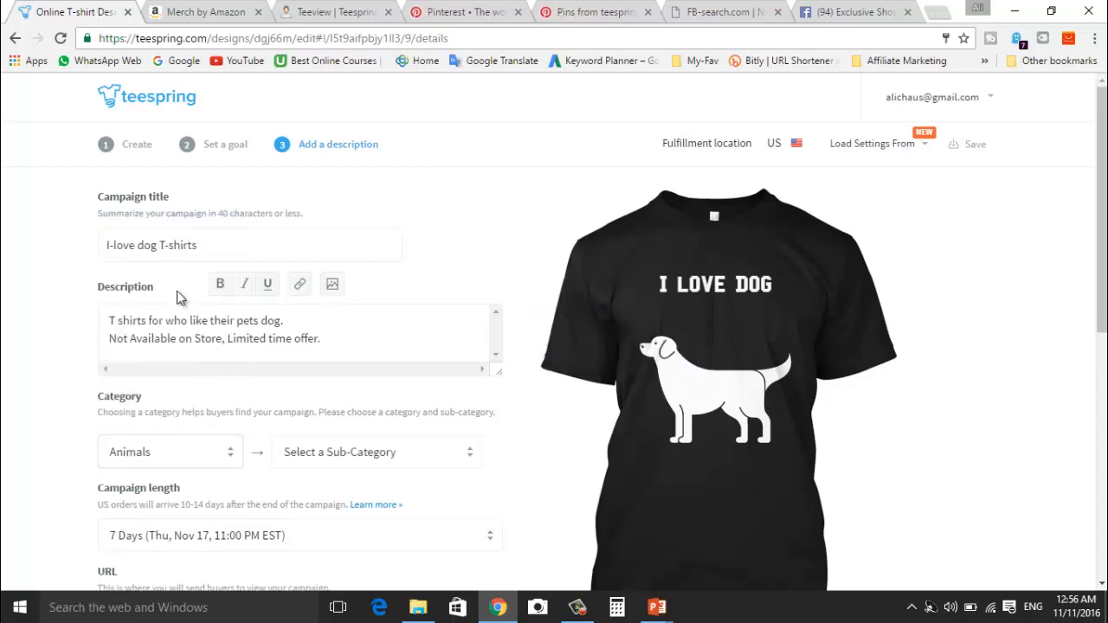
click(370, 461)
click(352, 491)
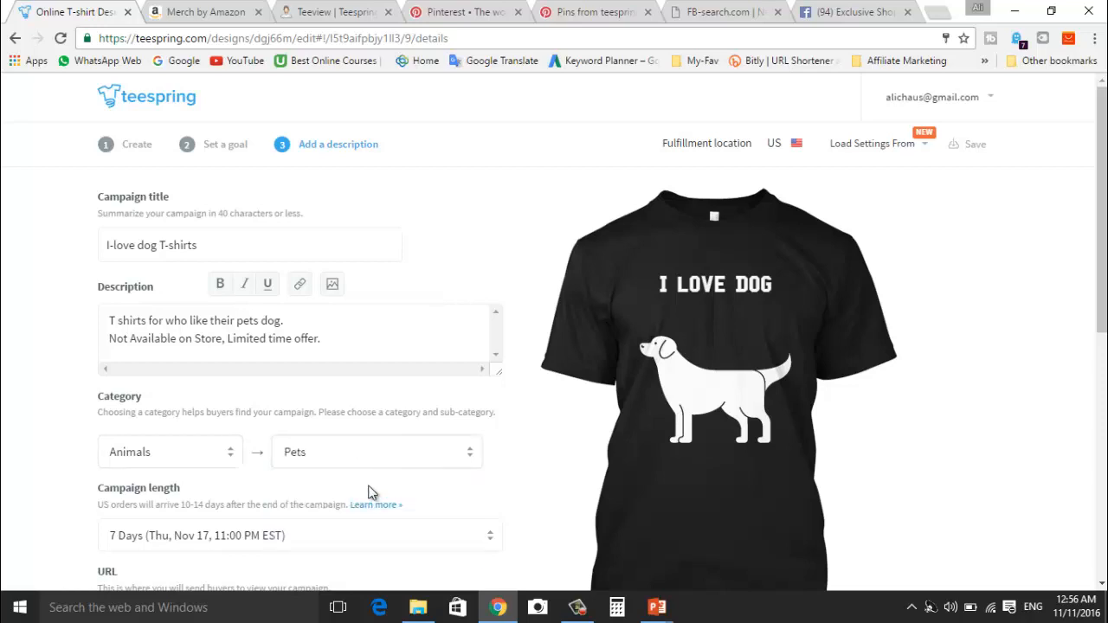
Step: Review the campaign length options and choose 7 Days
scroll(554, 456, down, 1)
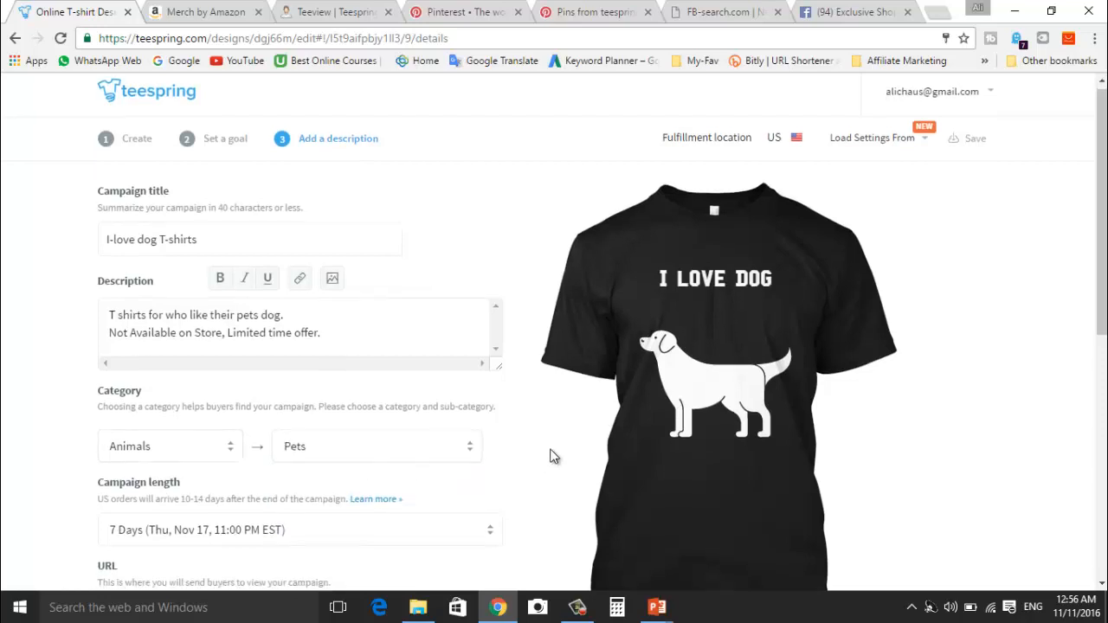
scroll(554, 456, down, 3)
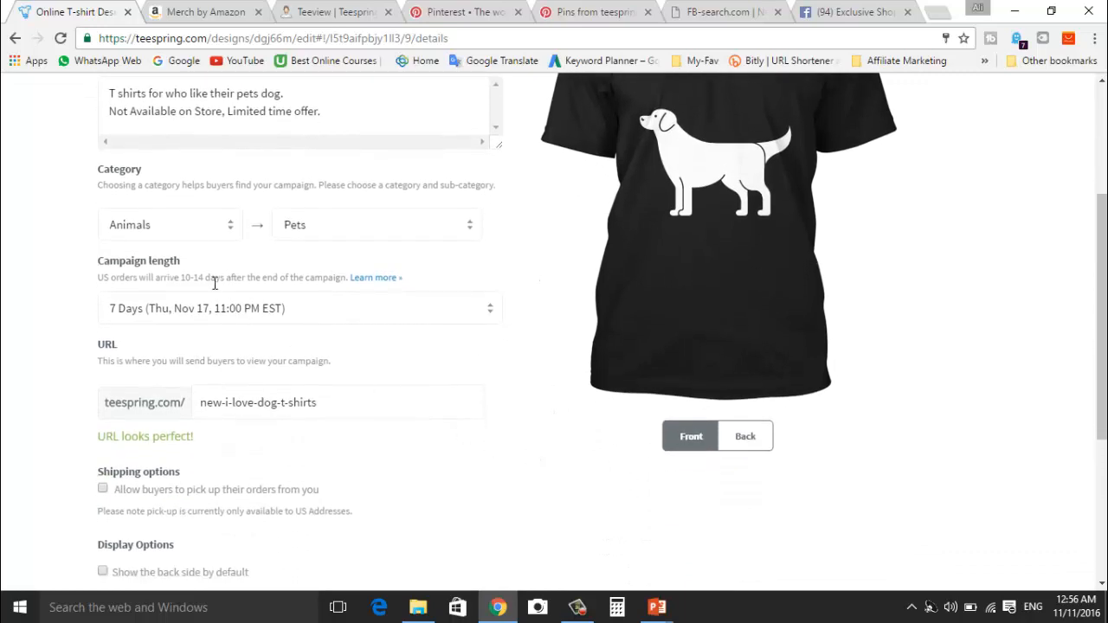
click(493, 310)
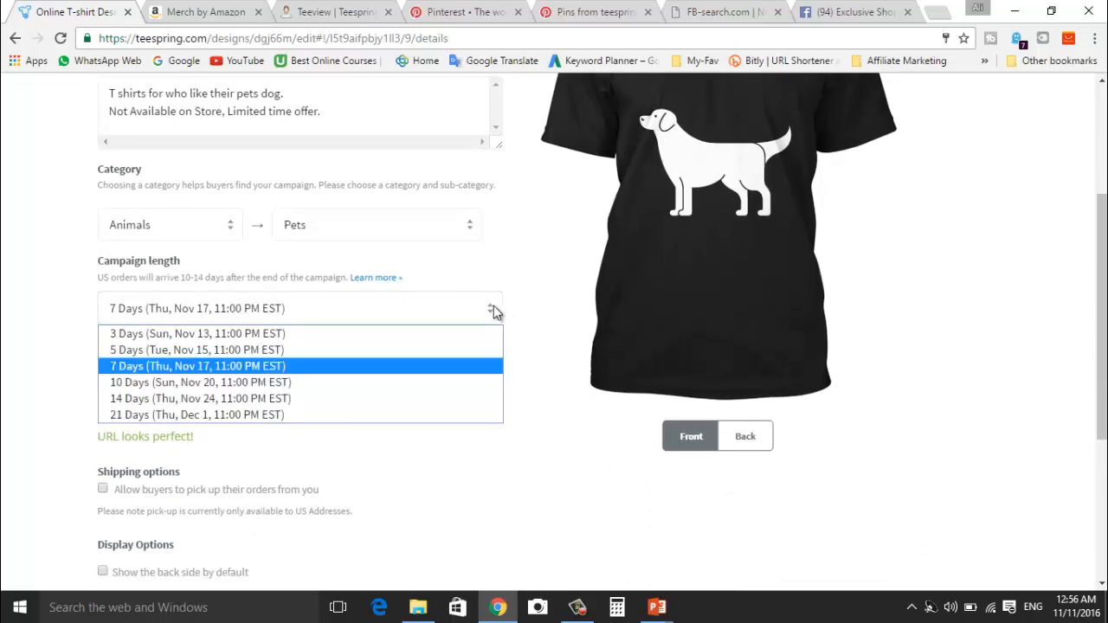
click(430, 374)
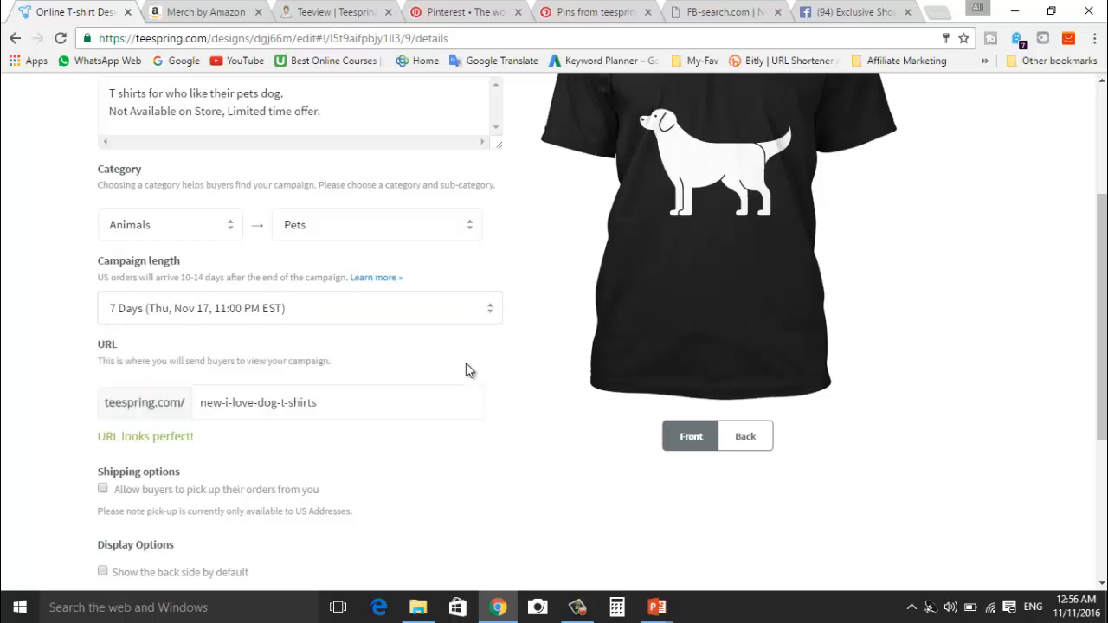
Step: Check the campaign URL "new-i-love-dog-t-shirts" and launch the campaign
scroll(521, 378, down, 3)
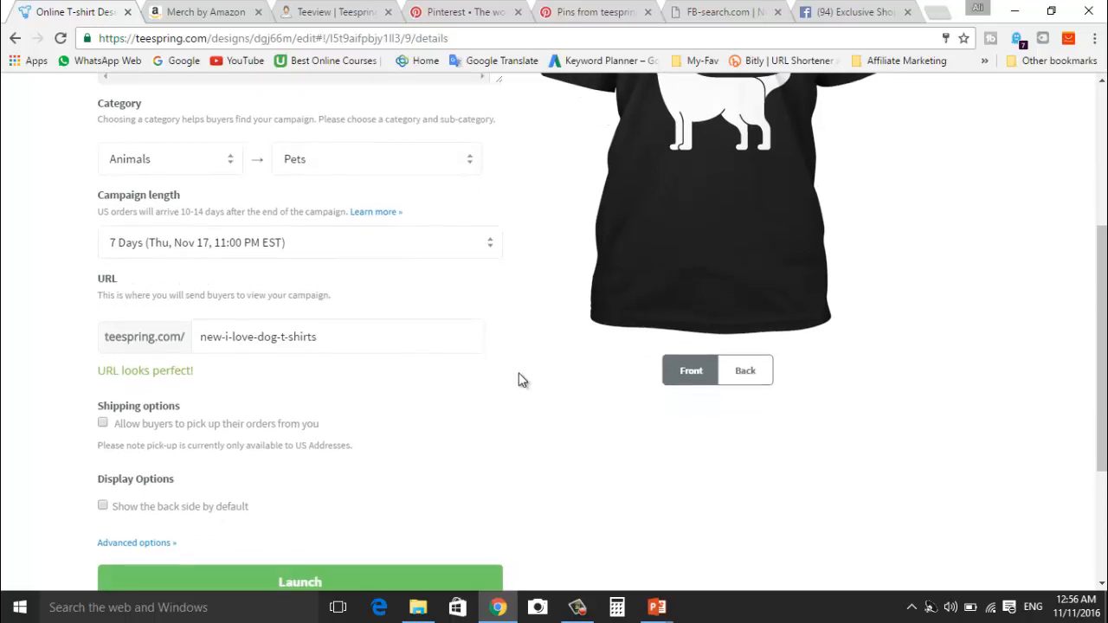
click(333, 266)
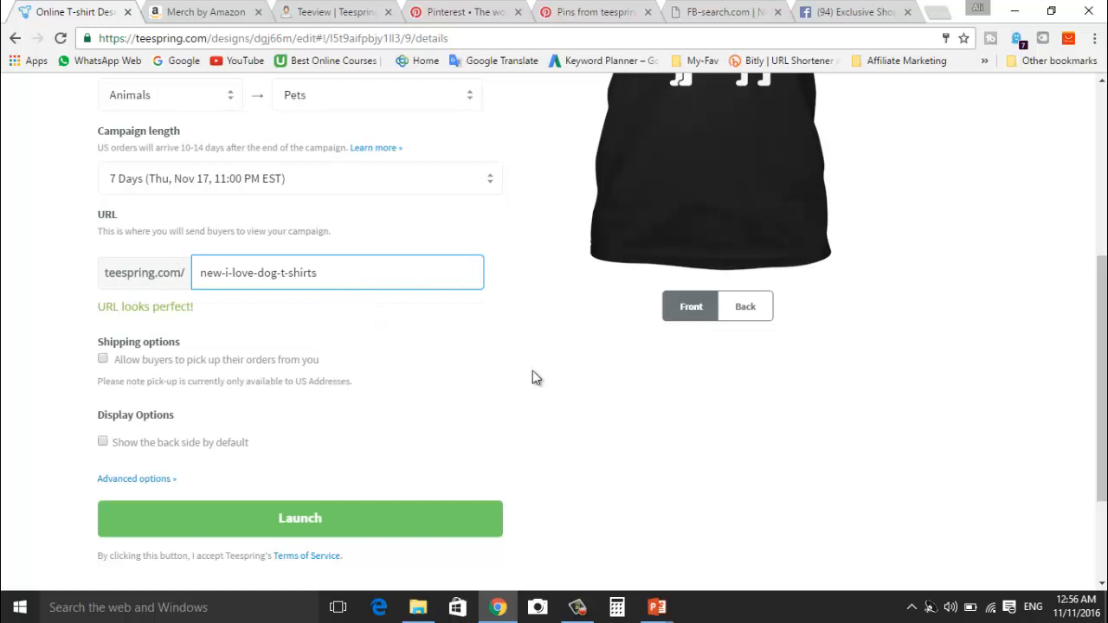
click(335, 519)
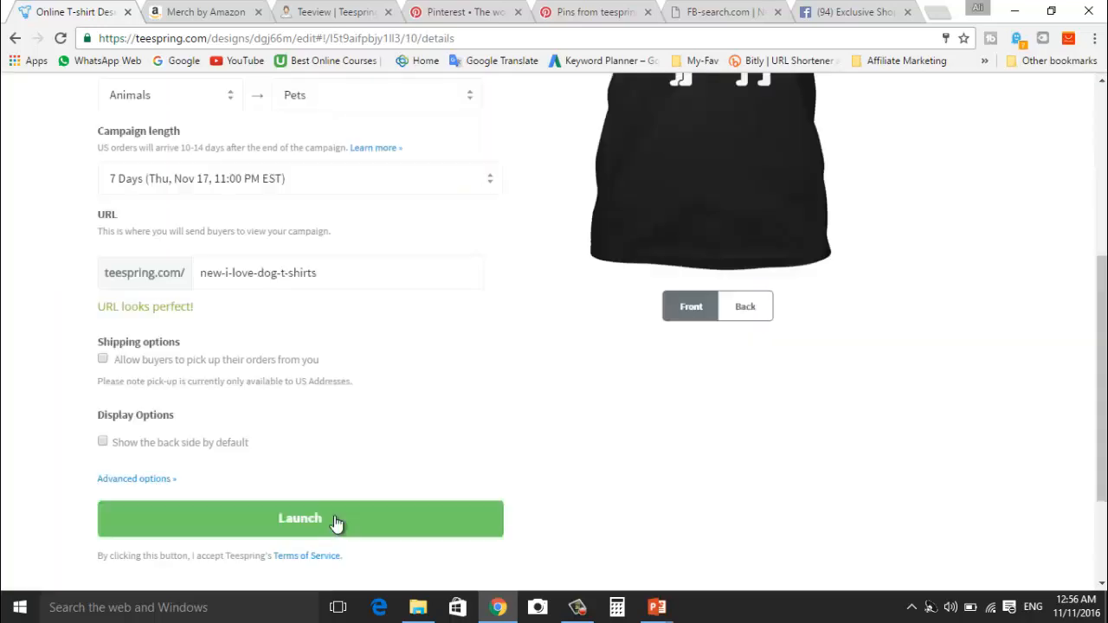
click(335, 519)
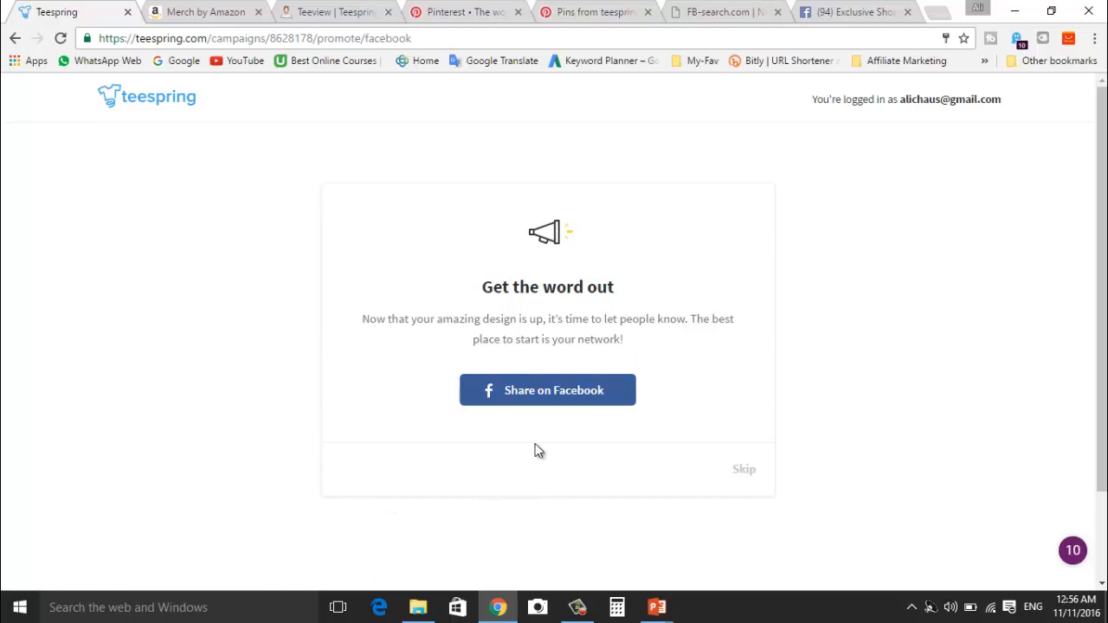
Step: Skip the offers to share the launched campaign on Facebook, by email and on Twitter
click(742, 475)
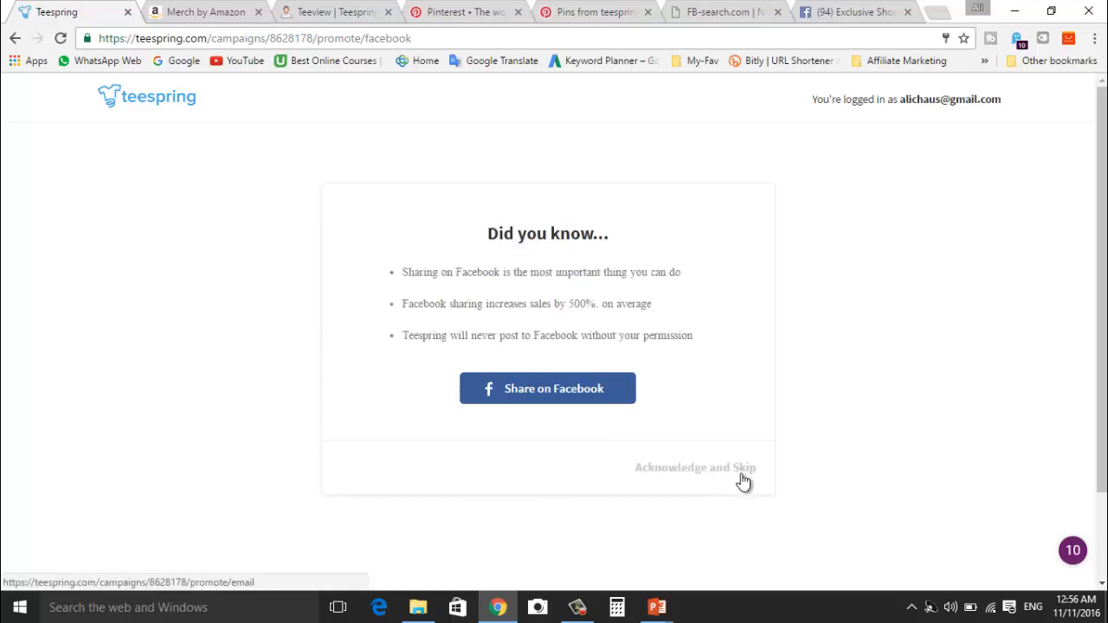
click(741, 472)
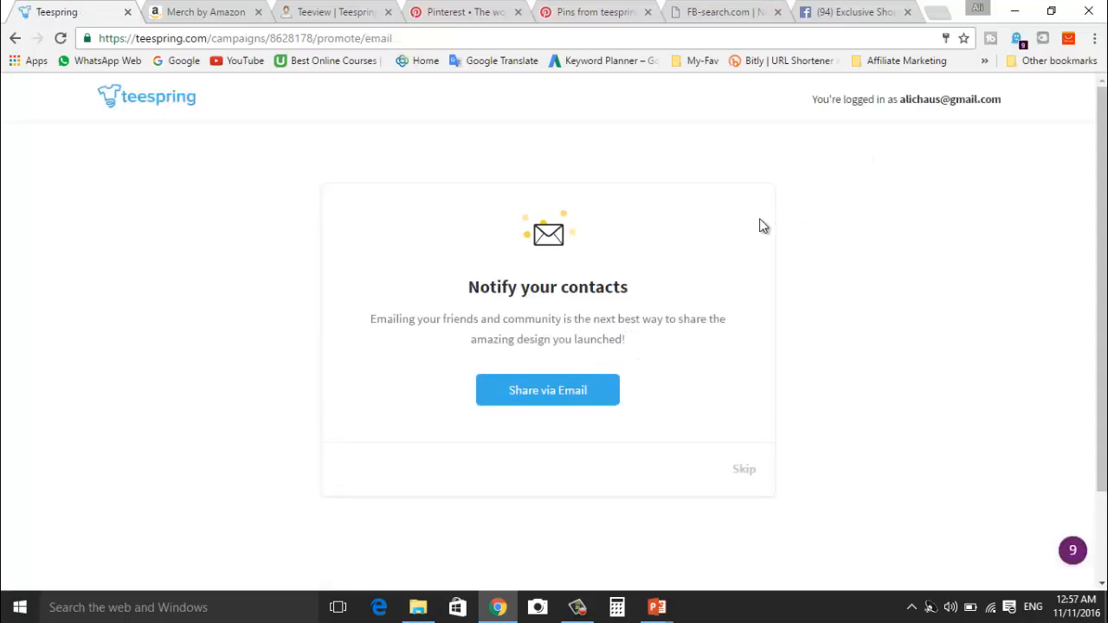
click(753, 469)
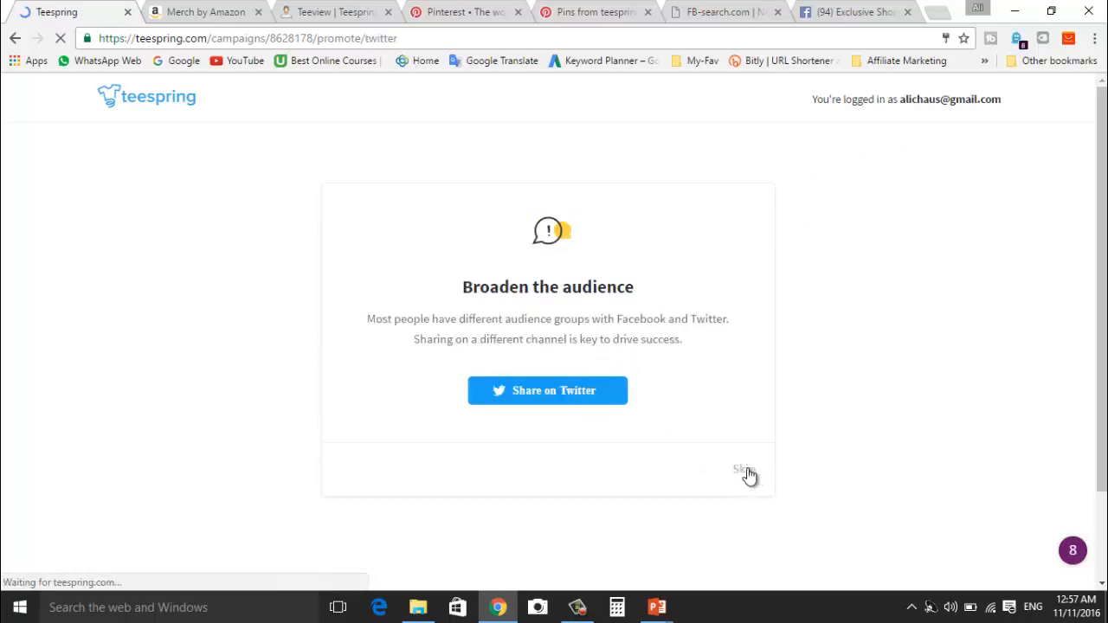
click(746, 470)
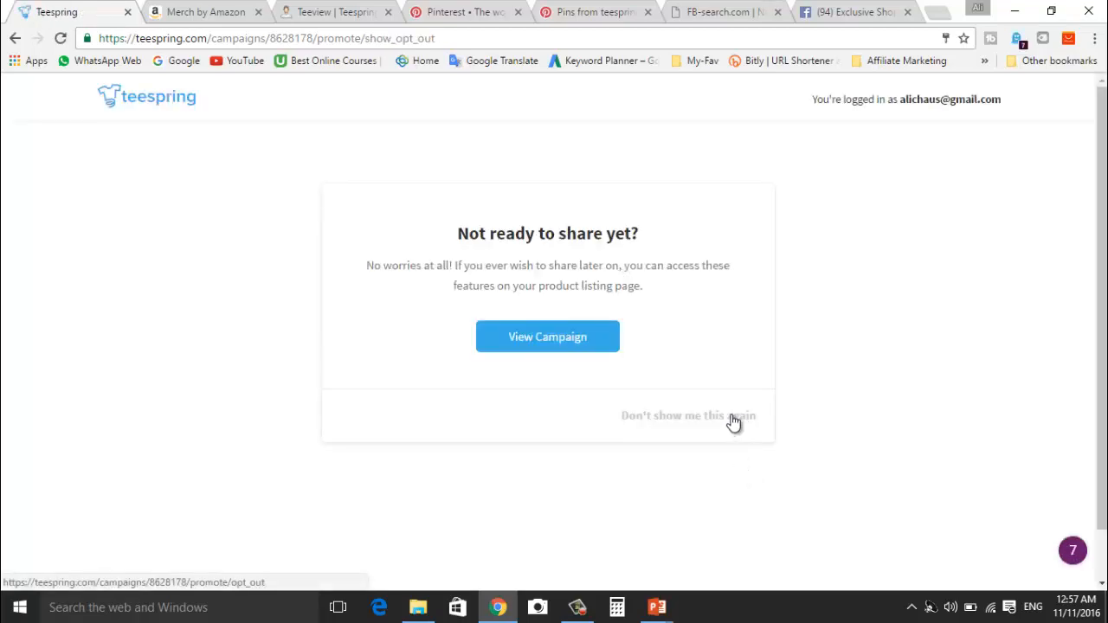
Step: Open the launched campaign's page and review the shirt, price, colors and countdown
click(579, 339)
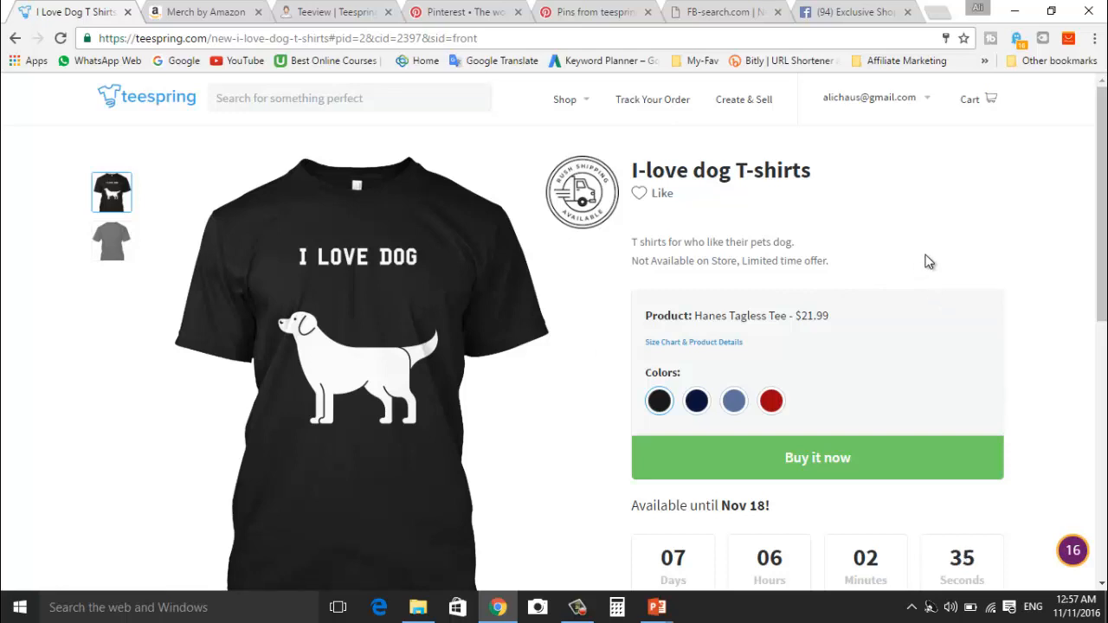
scroll(928, 261, down, 2)
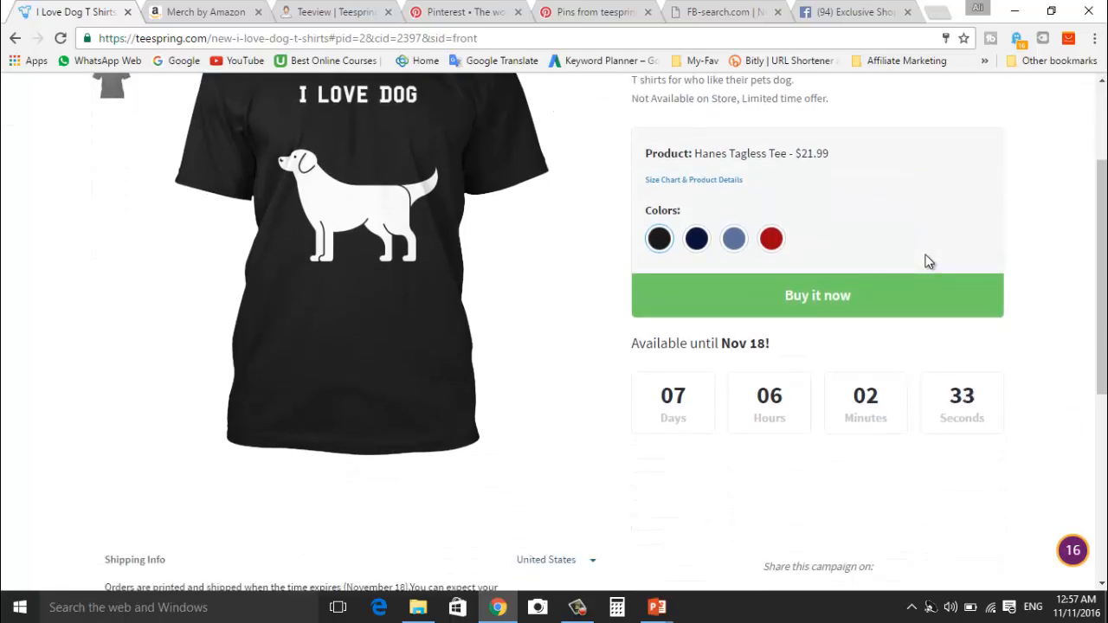
scroll(928, 261, up, 2)
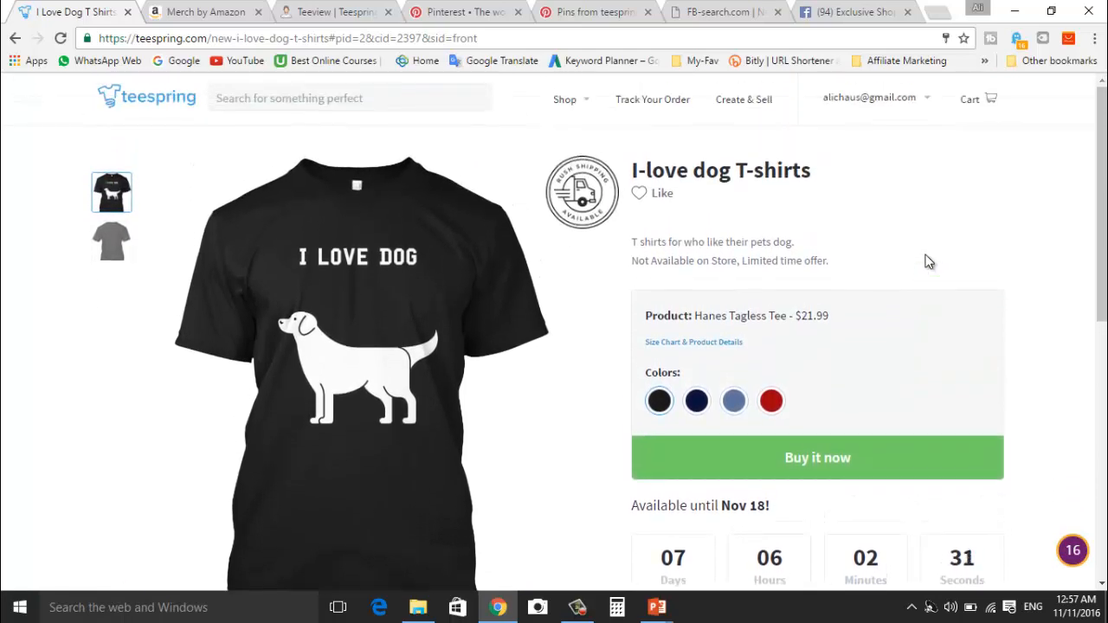
Step: Open a Facebook share post for the campaign, targeting the managed page Exclusive Shopping Offers
scroll(928, 261, down, 8)
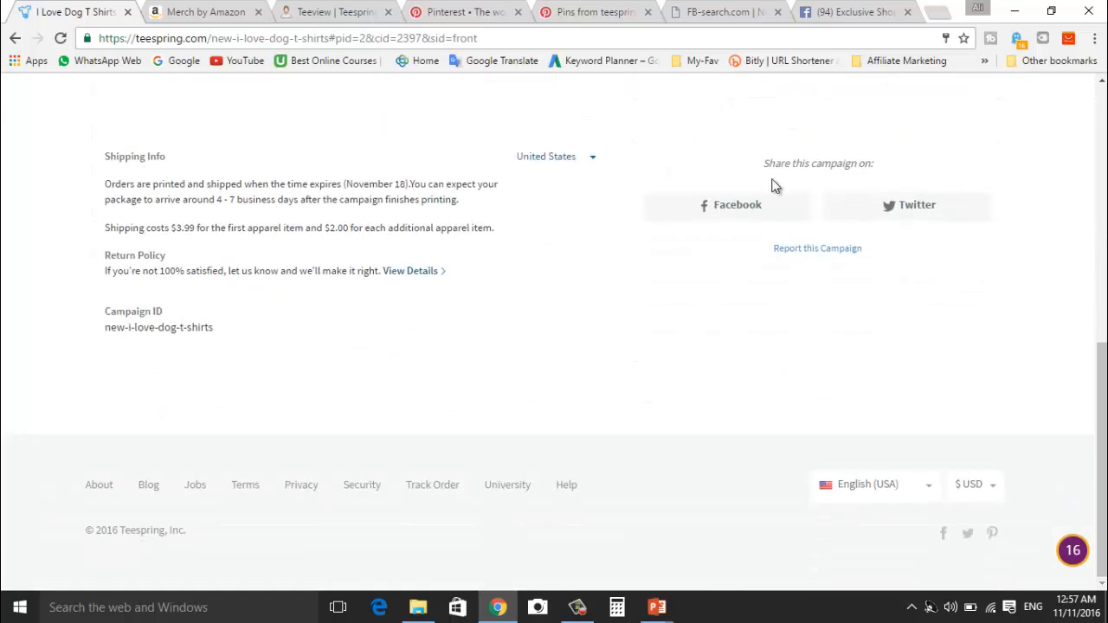
click(736, 208)
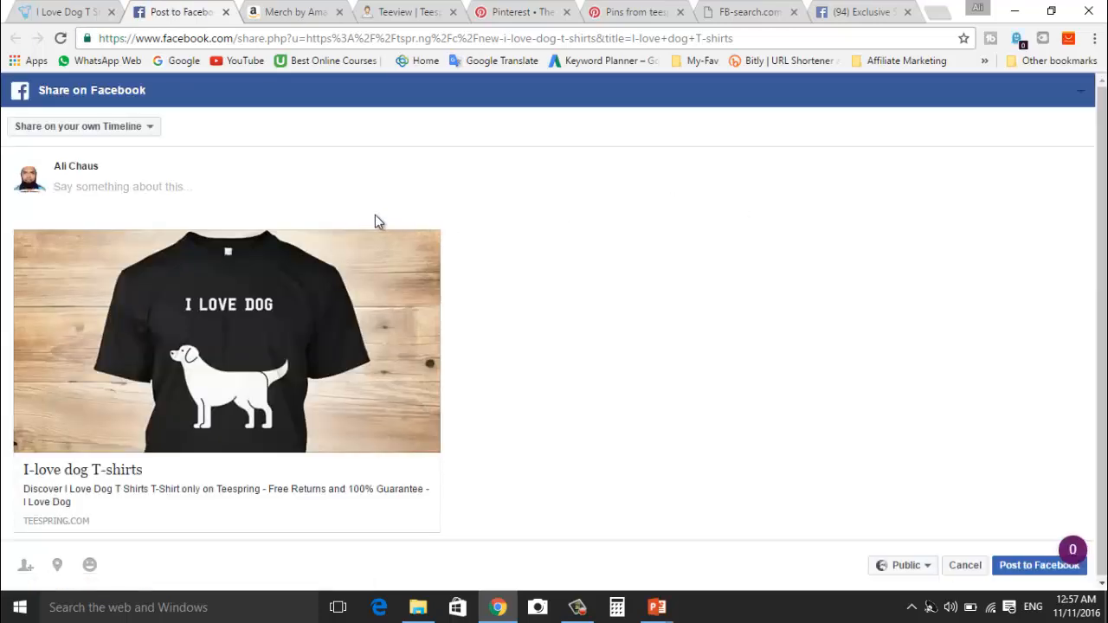
click(148, 126)
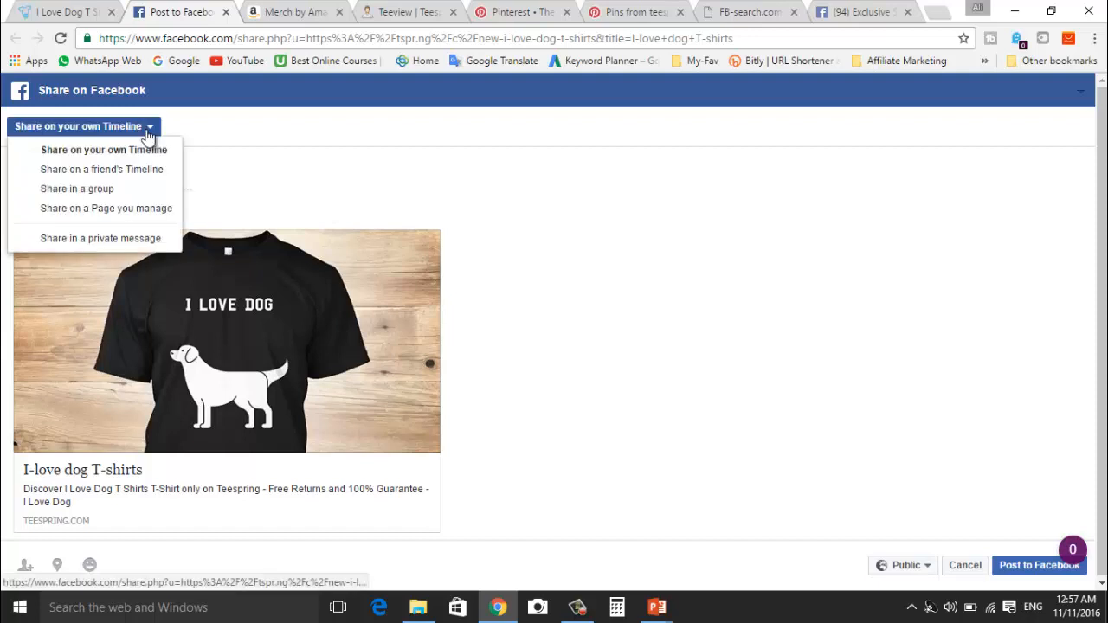
click(142, 208)
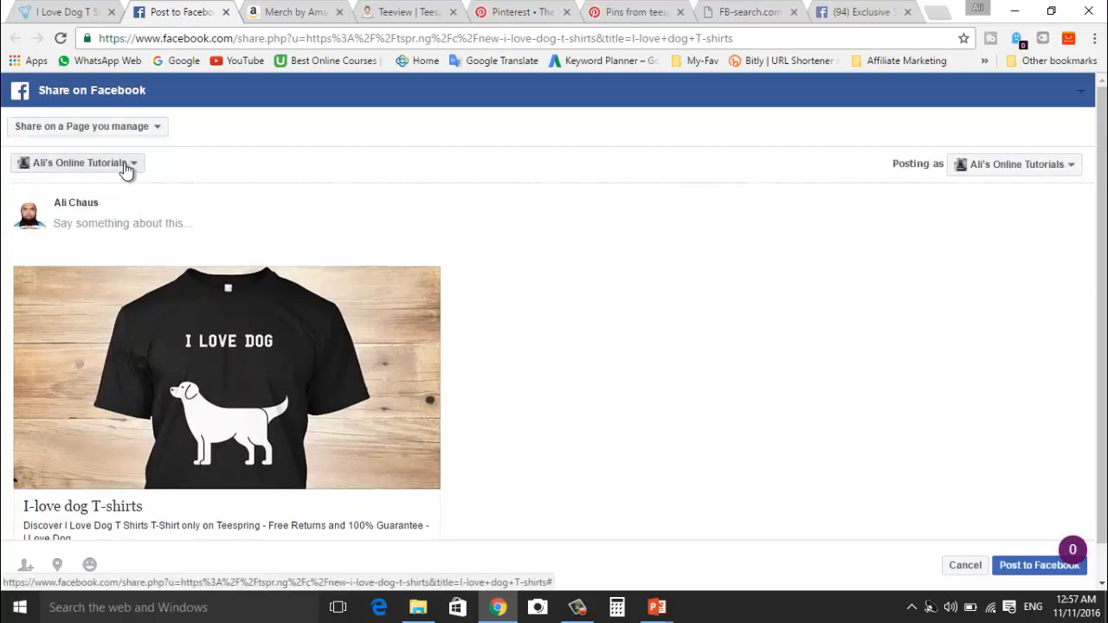
click(123, 164)
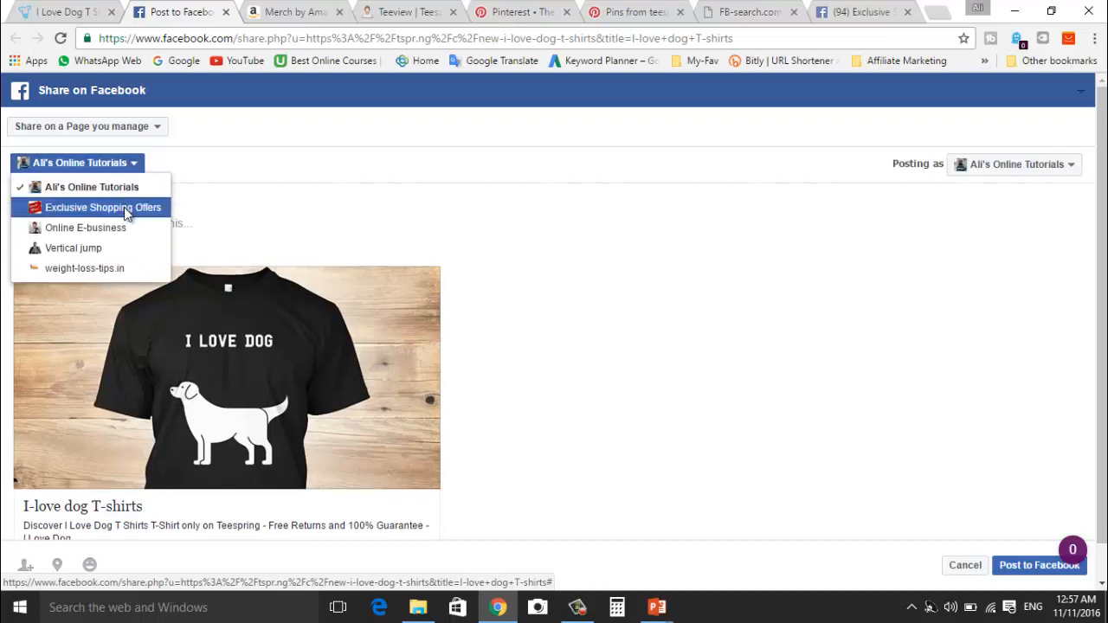
click(97, 208)
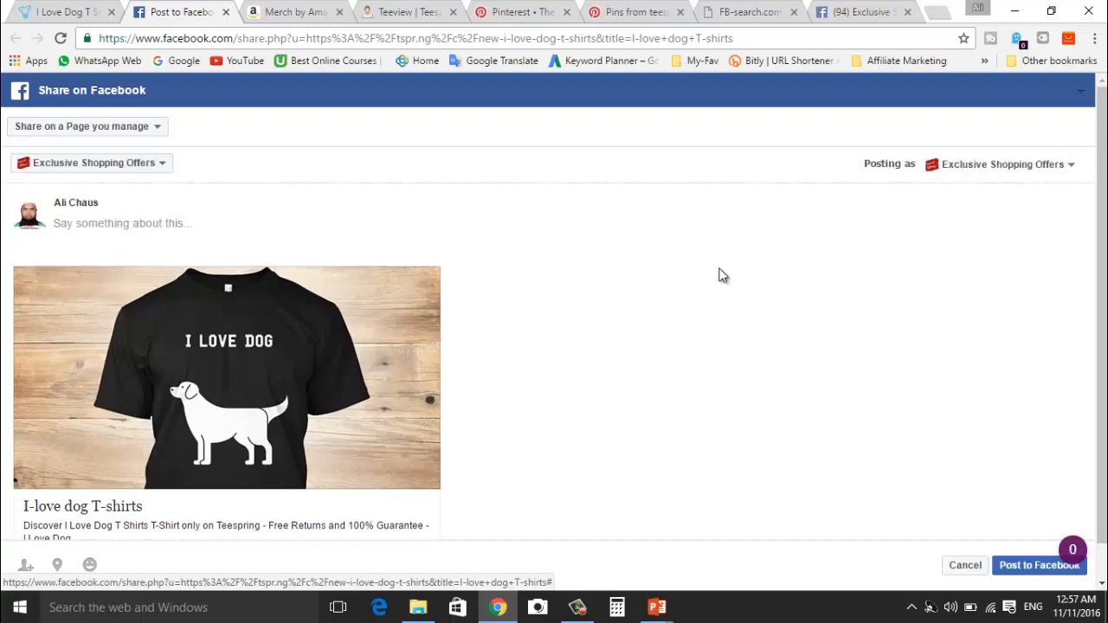
Step: Add the message "I love dog t-shirt." to the campaign share and publish it on the Exclusive Shopping Offers page
click(200, 223)
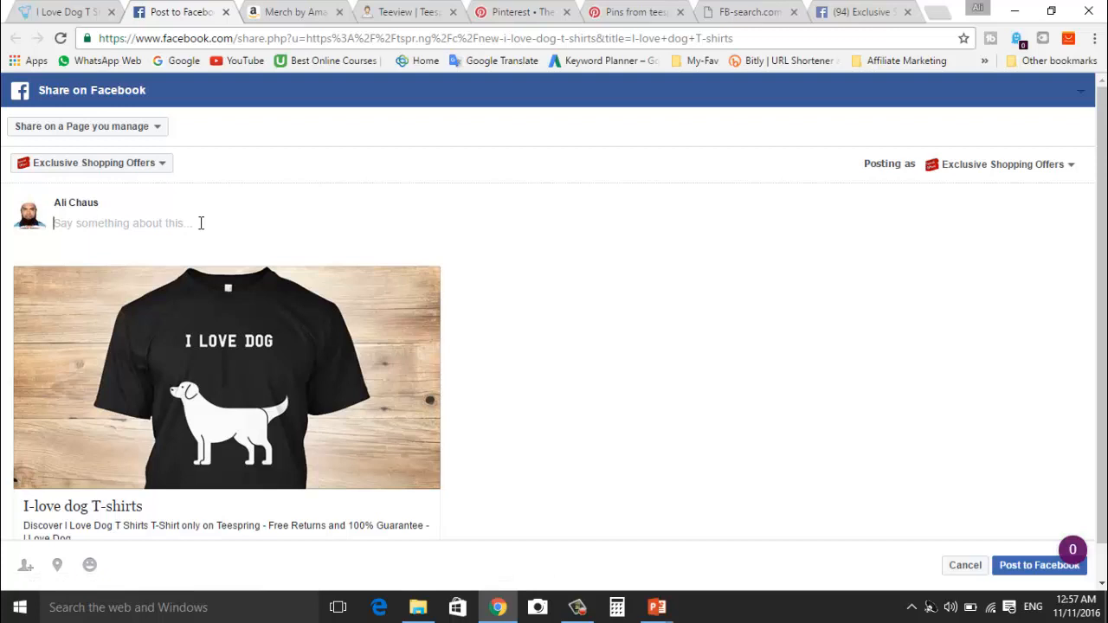
text(I love dog t-shirt.)
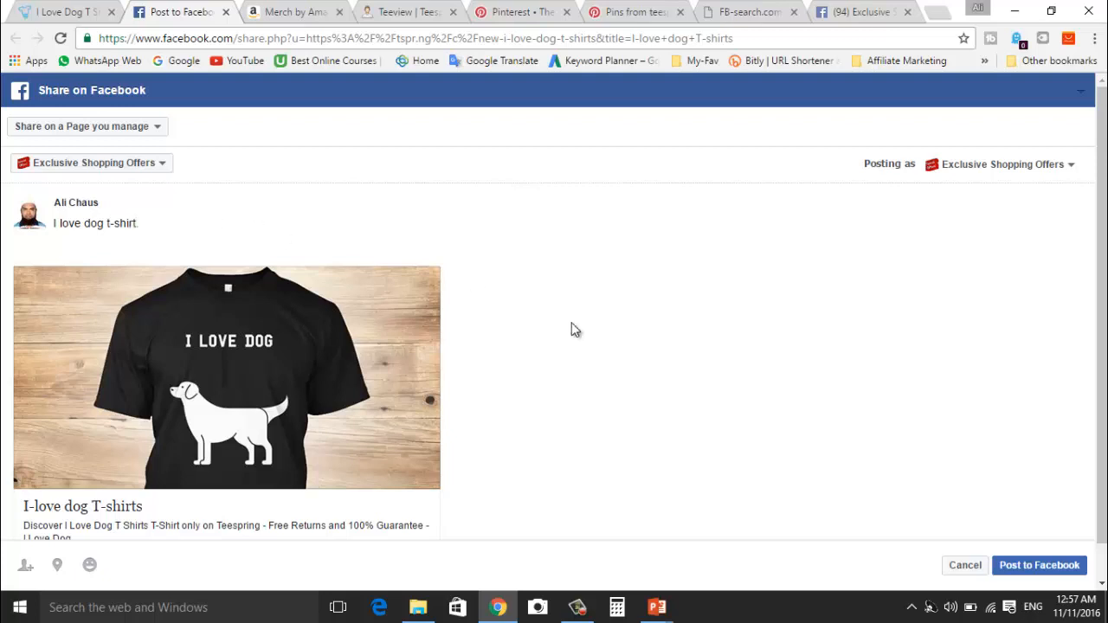
click(1016, 566)
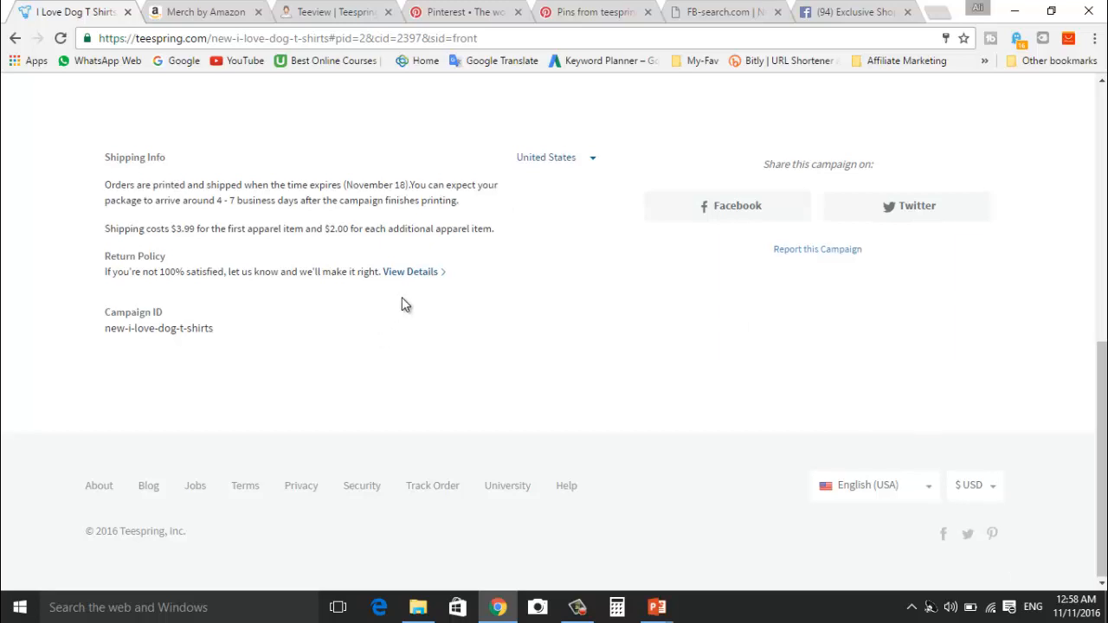
Step: Review the launched campaign's page from shipping info up to the product details, and view the Exclusive Shopping Offers Facebook page
scroll(401, 299, up, 4)
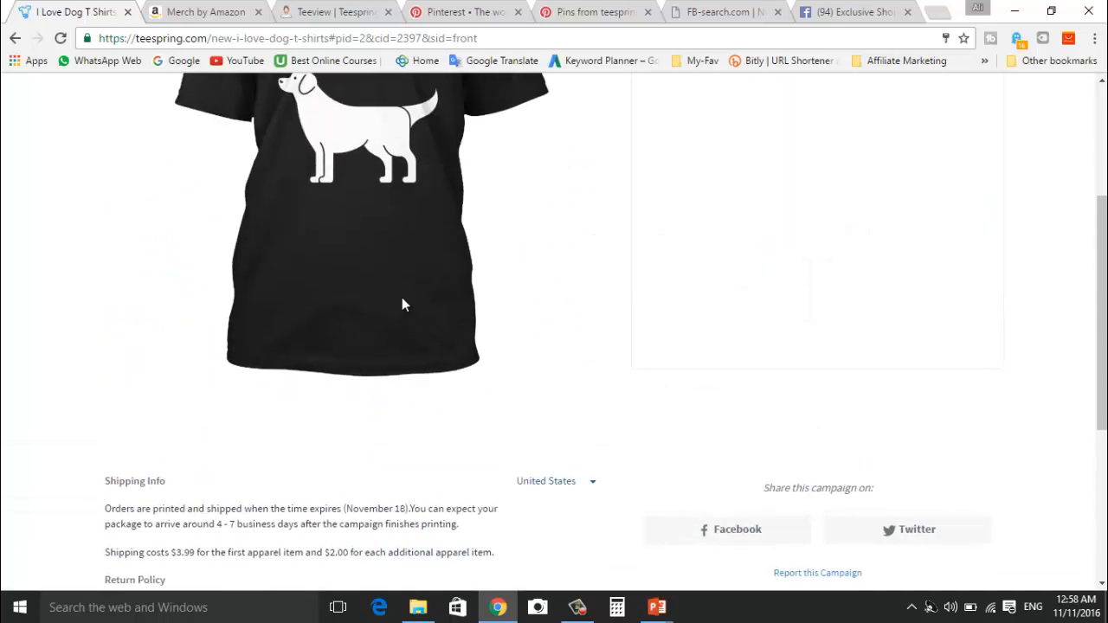
scroll(402, 303, up, 3)
scroll(402, 304, up, 1)
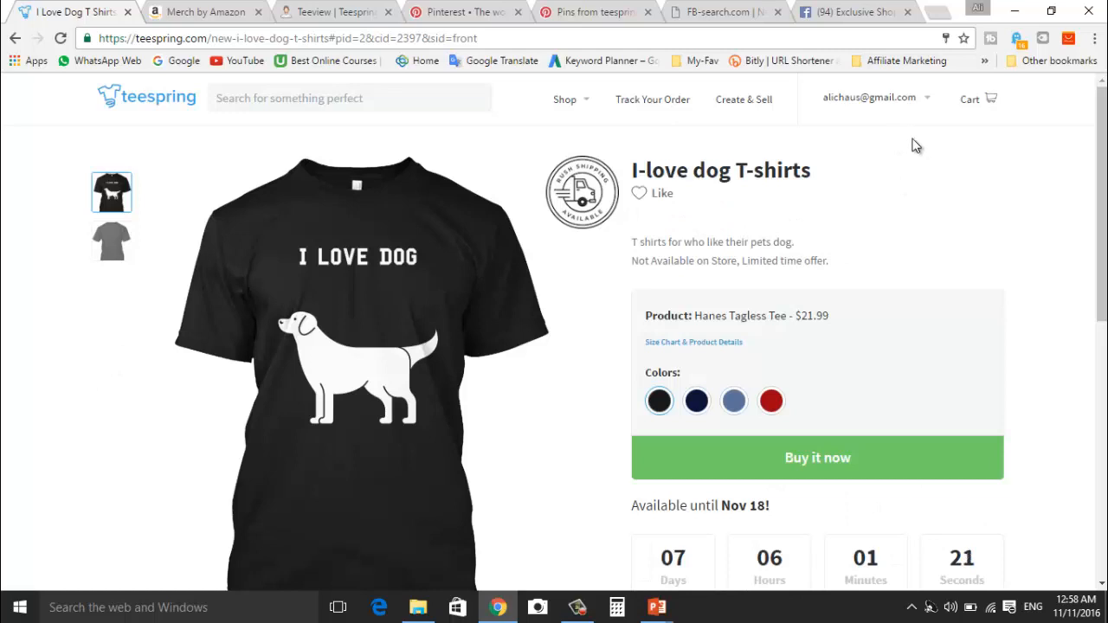
click(852, 11)
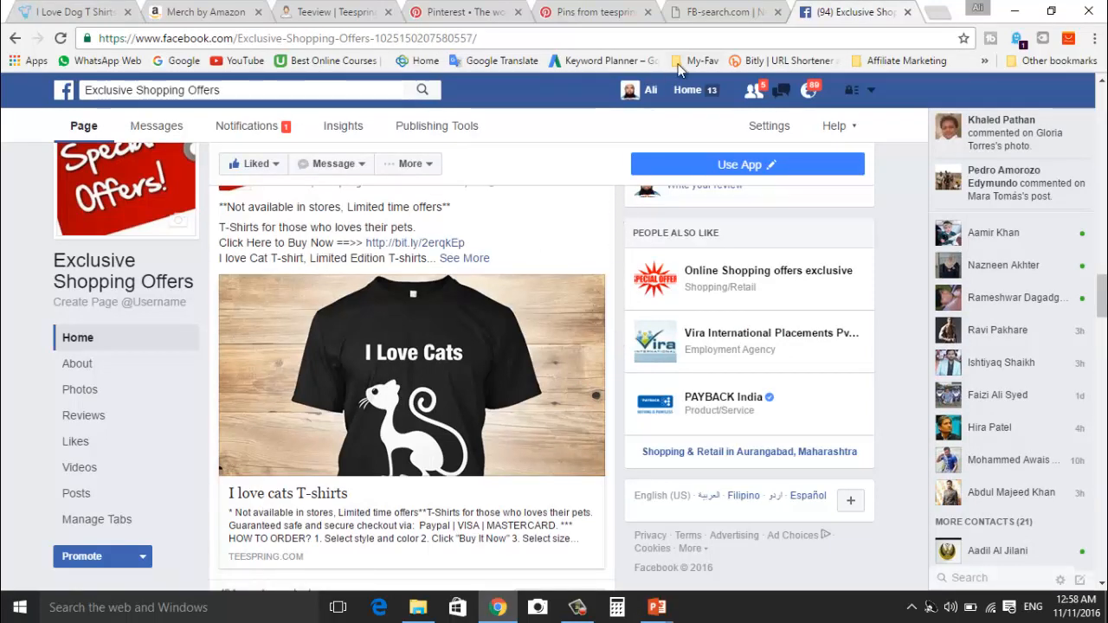
Step: Search Facebook posts for "teespring dog" through FB-search.com
click(723, 16)
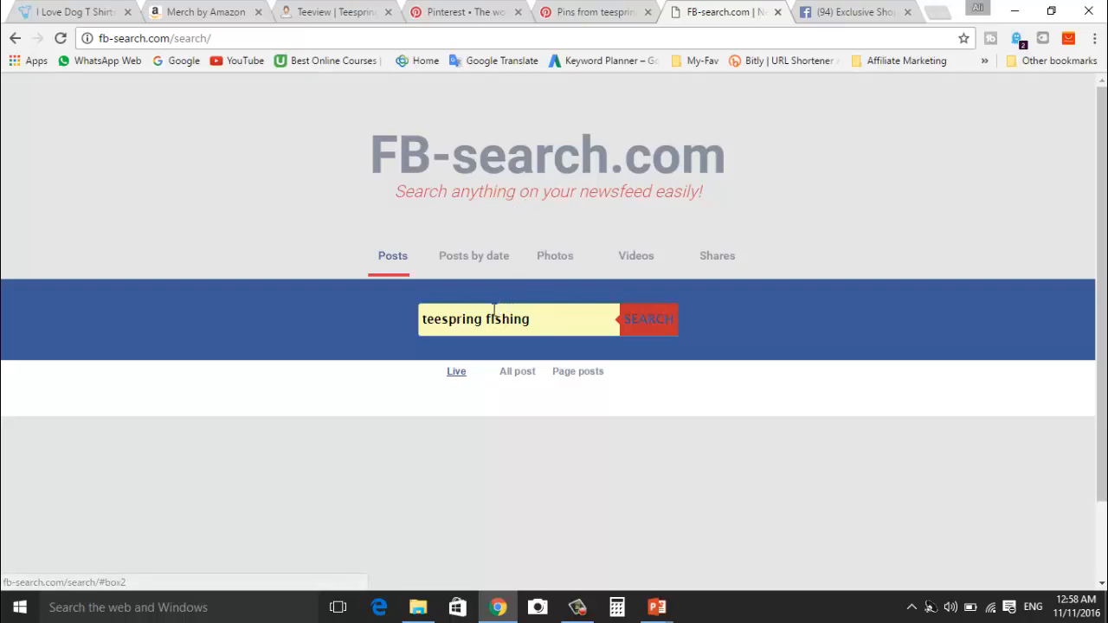
double_click(507, 318)
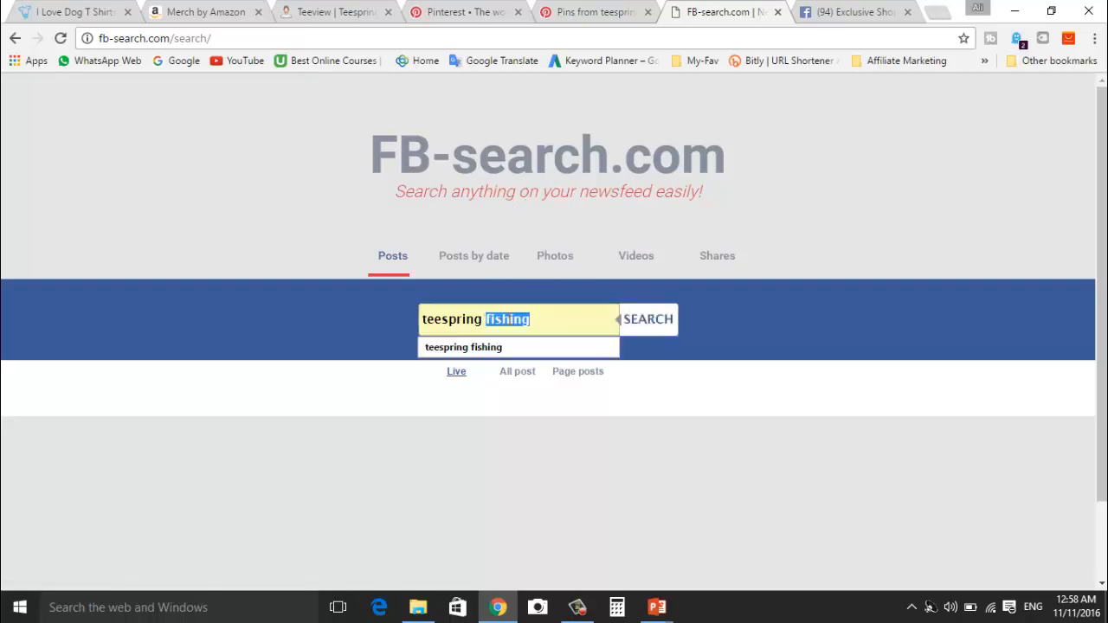
key(BackSpace)
text(dog)
click(655, 324)
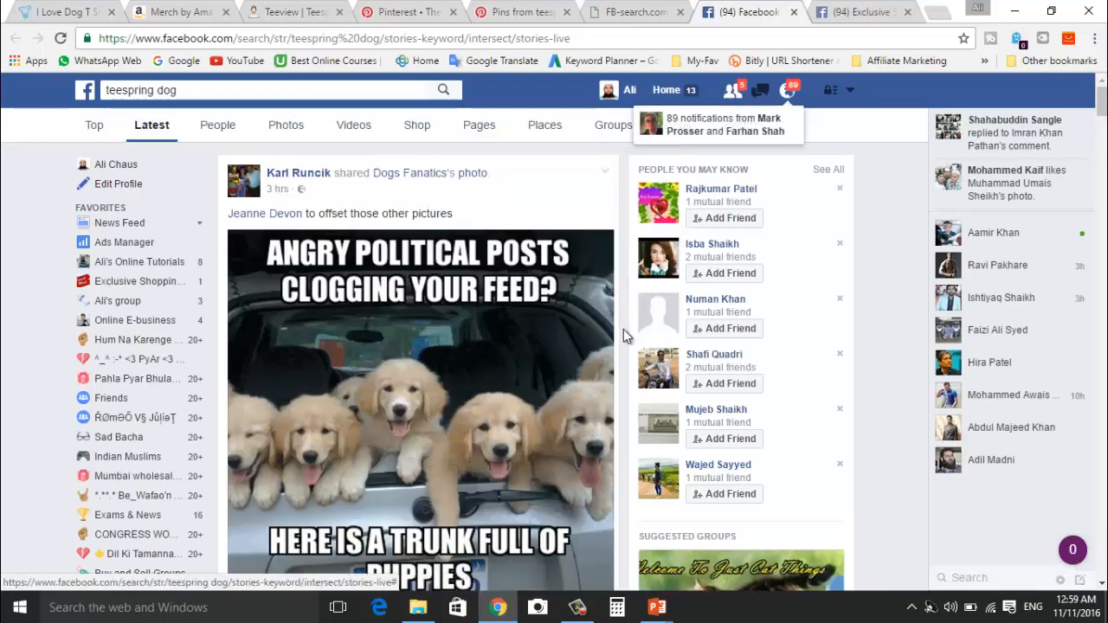
Step: Examine the latest Facebook posts for "teespring dog" to see how dog T-shirt campaigns are promoted and shared
scroll(625, 330, down, 1)
scroll(625, 329, down, 3)
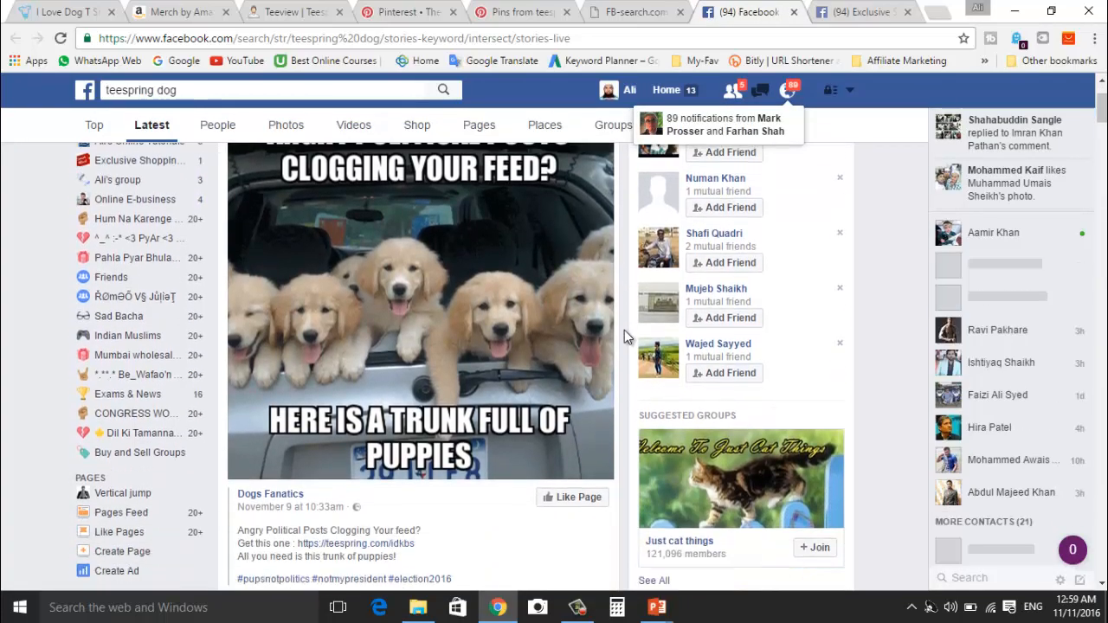
scroll(624, 330, down, 10)
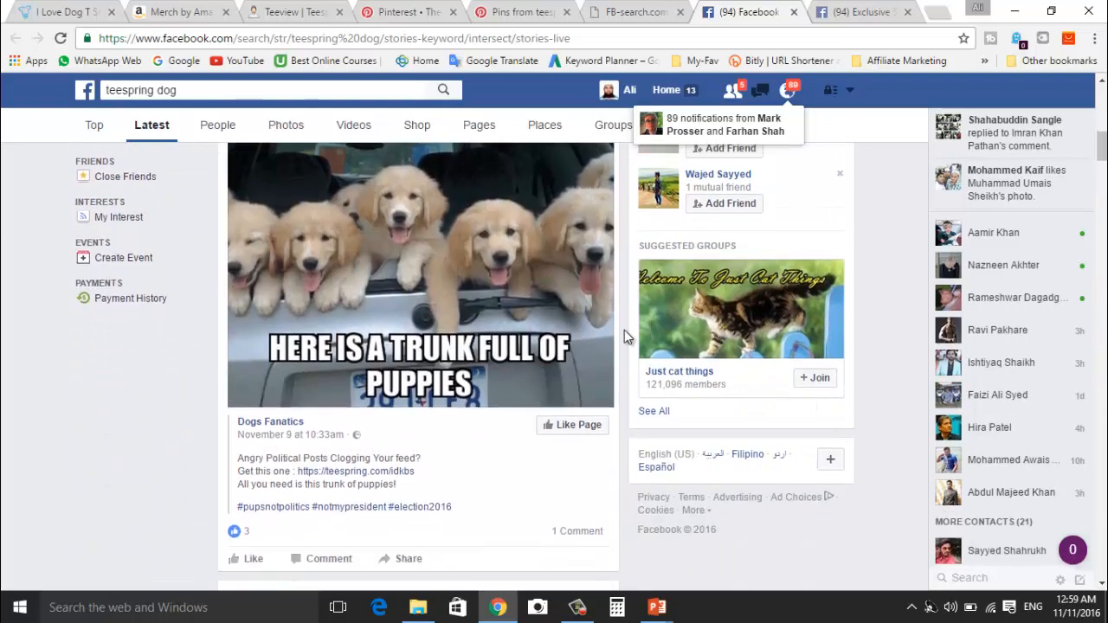
scroll(624, 330, down, 20)
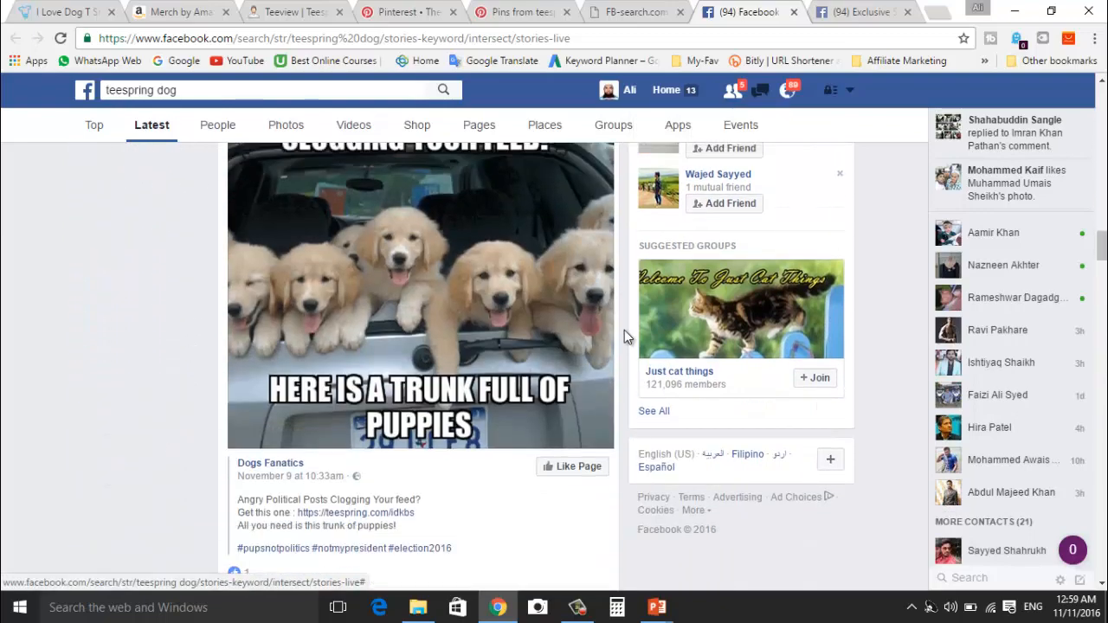
scroll(624, 330, down, 15)
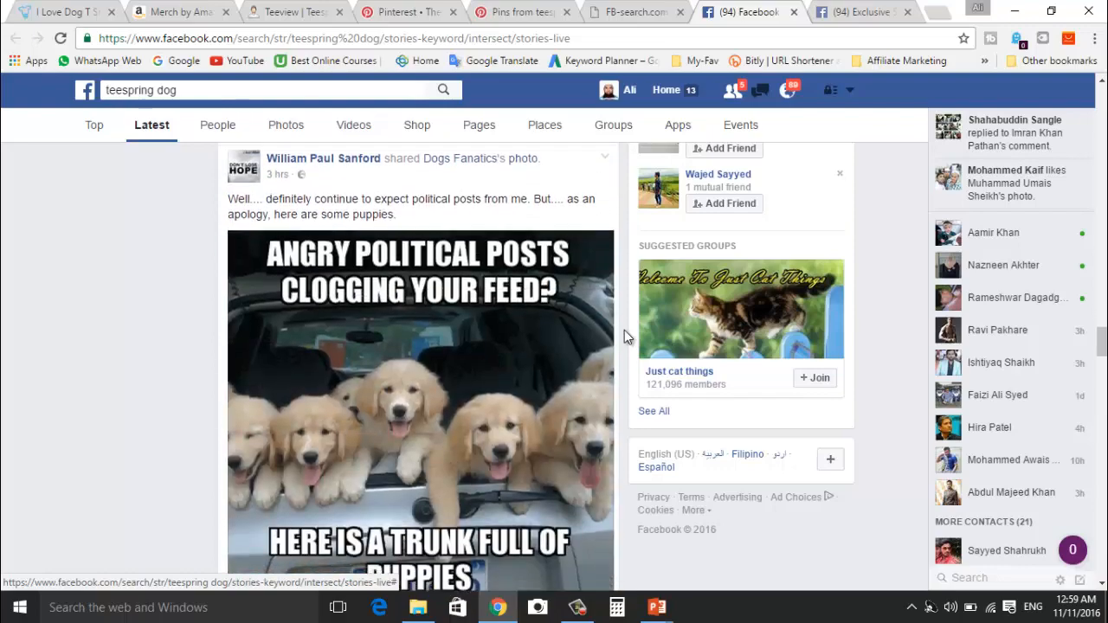
scroll(624, 330, down, 20)
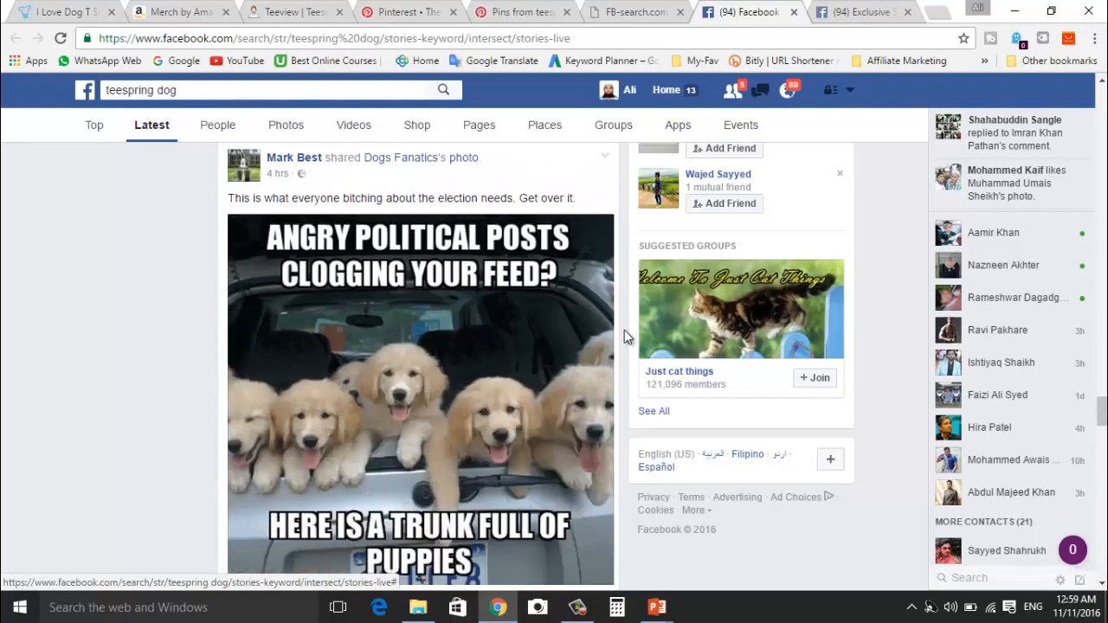
scroll(624, 329, down, 14)
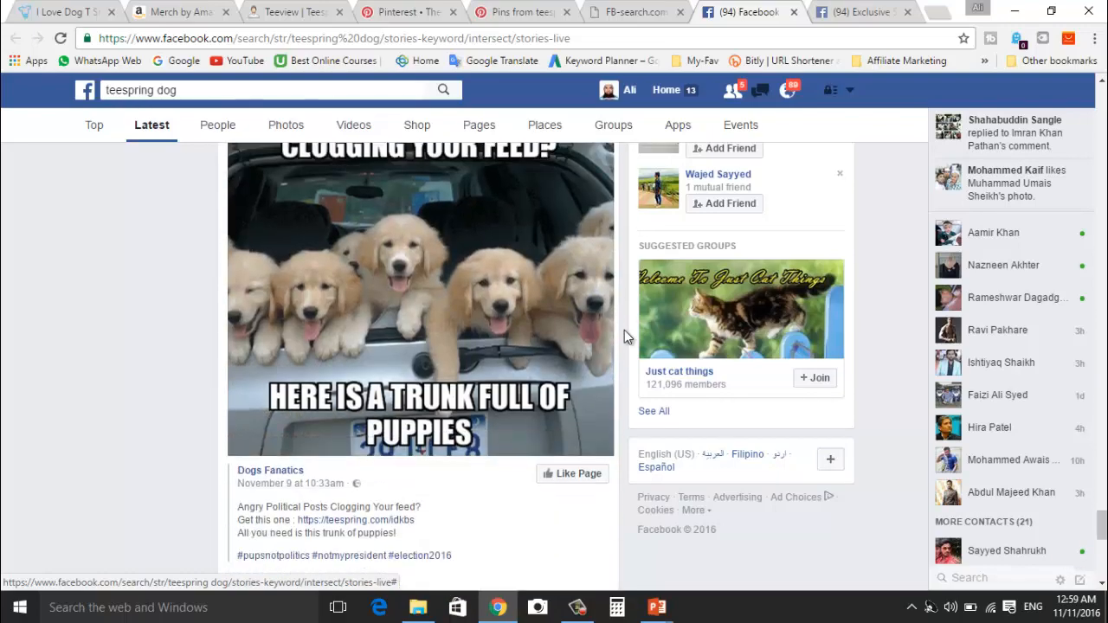
scroll(624, 330, down, 20)
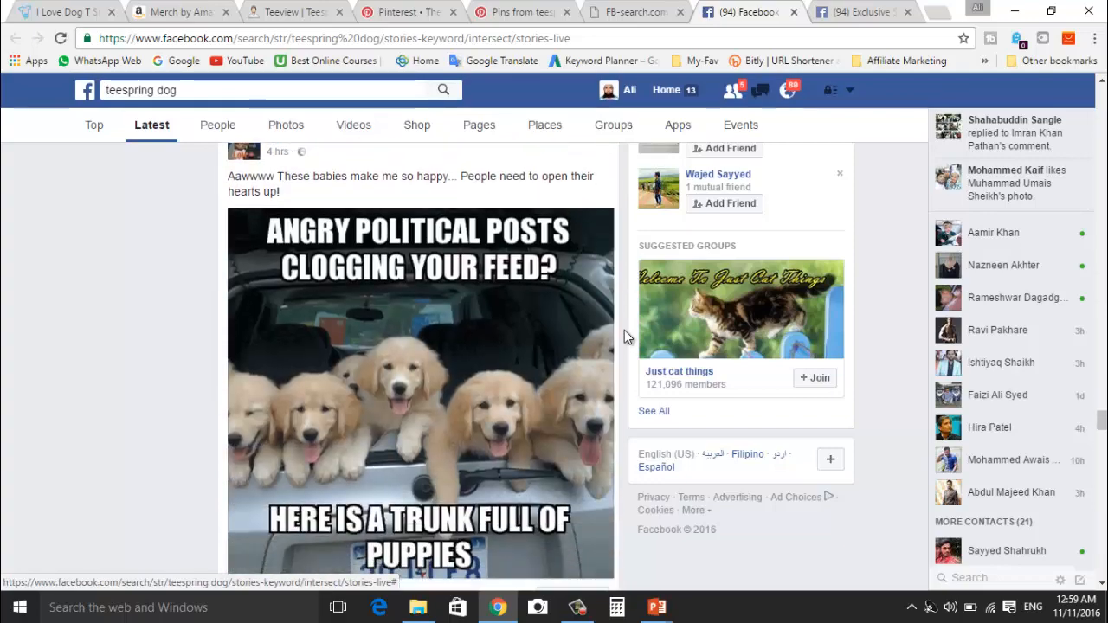
scroll(625, 329, down, 20)
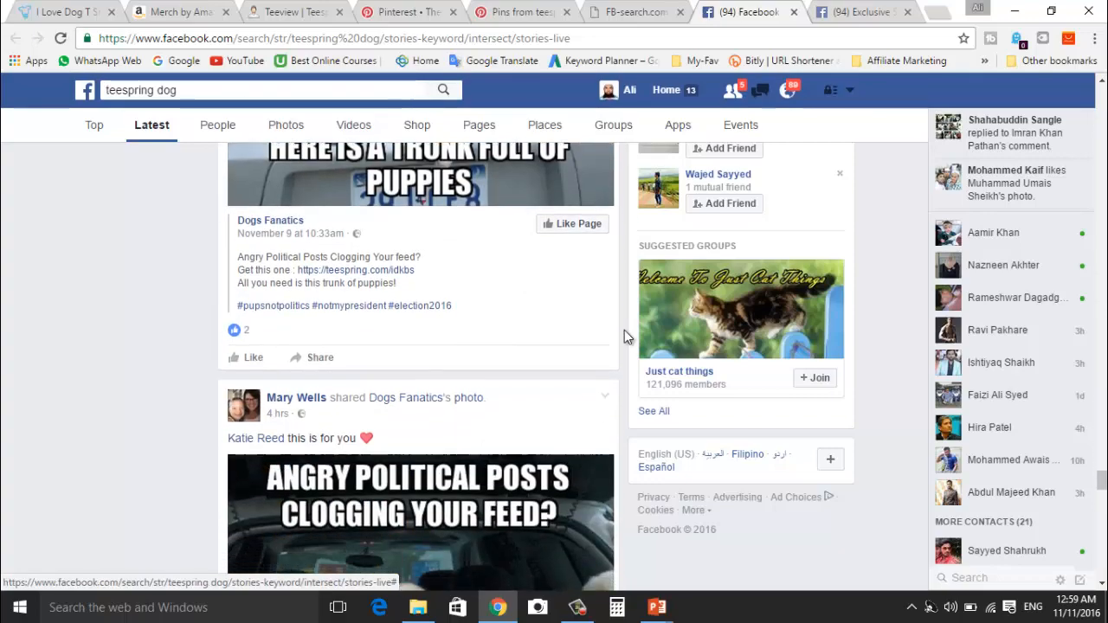
scroll(624, 330, down, 18)
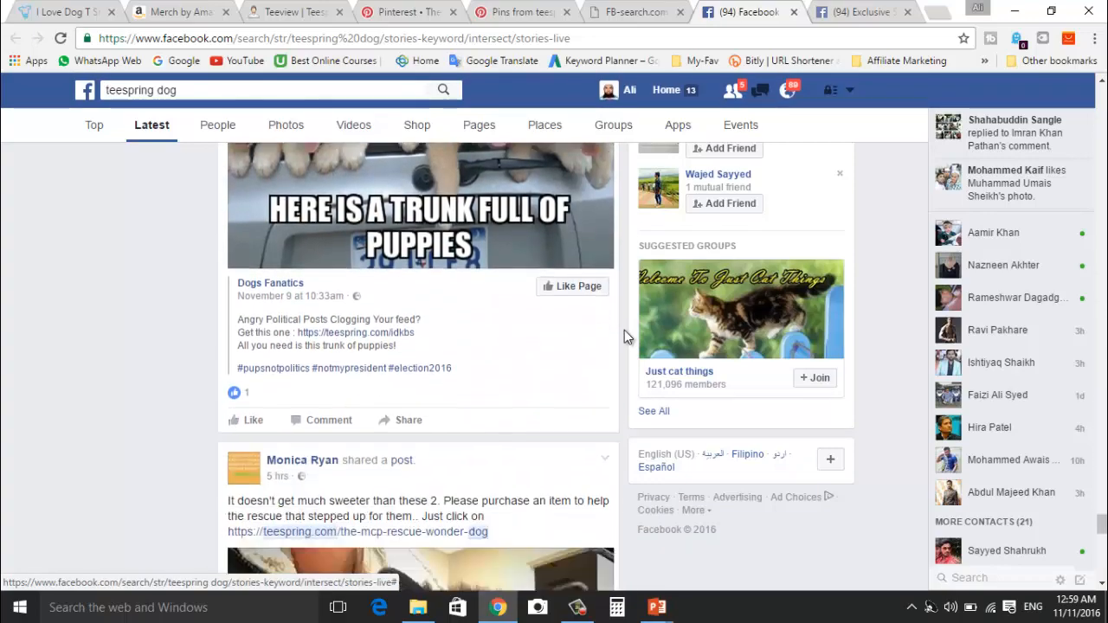
scroll(624, 330, down, 4)
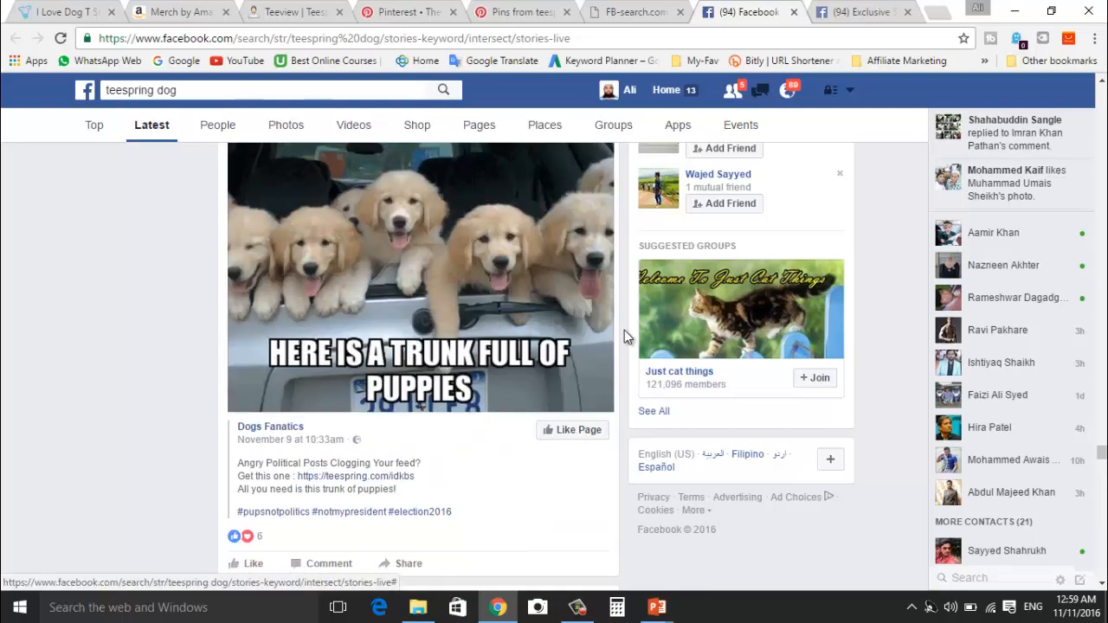
scroll(624, 329, down, 20)
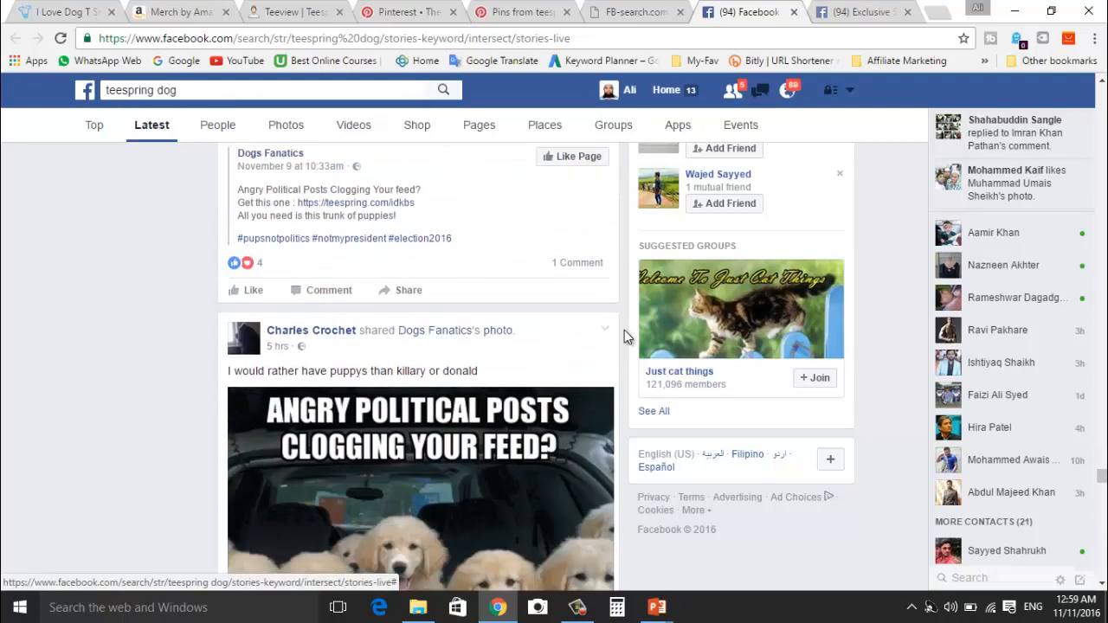
scroll(625, 330, down, 20)
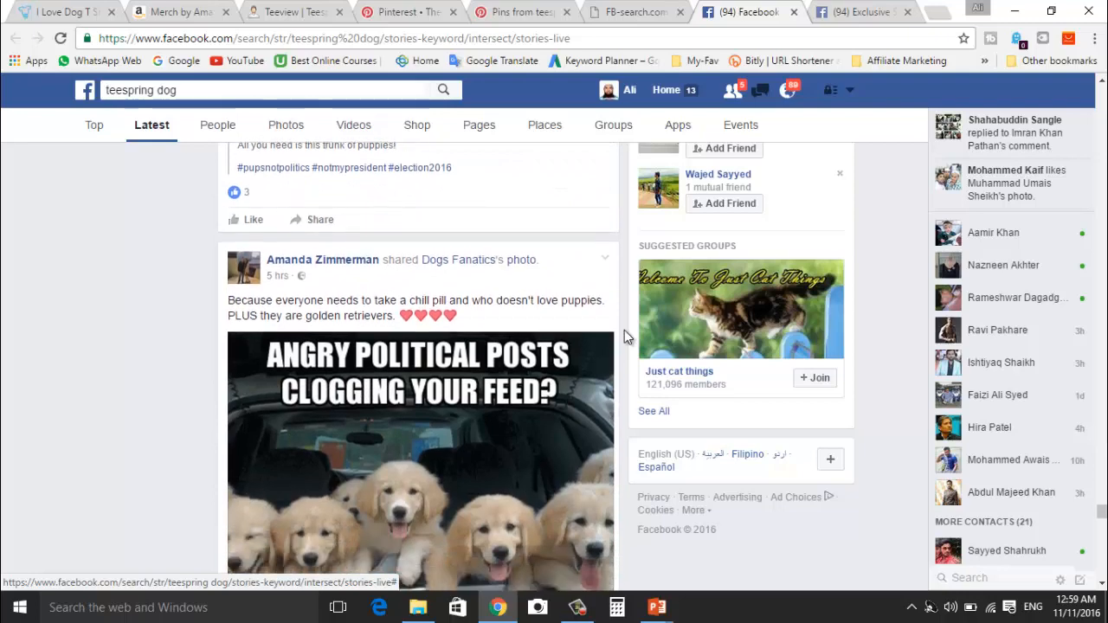
scroll(624, 330, down, 3)
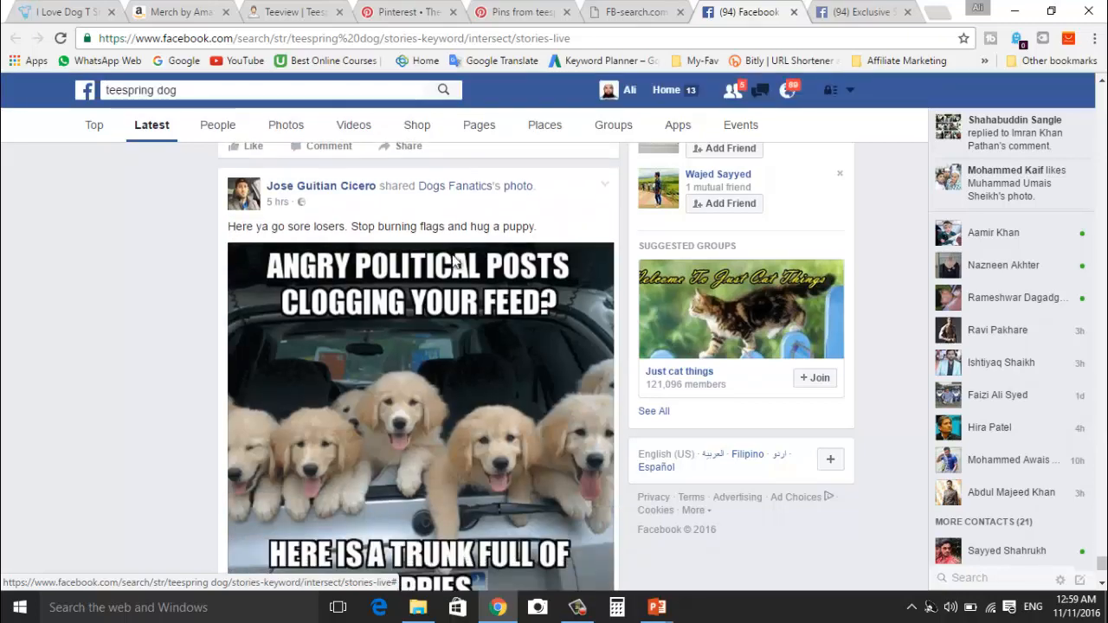
Step: Search Facebook for "teespring cat" in place of the dog search
click(223, 91)
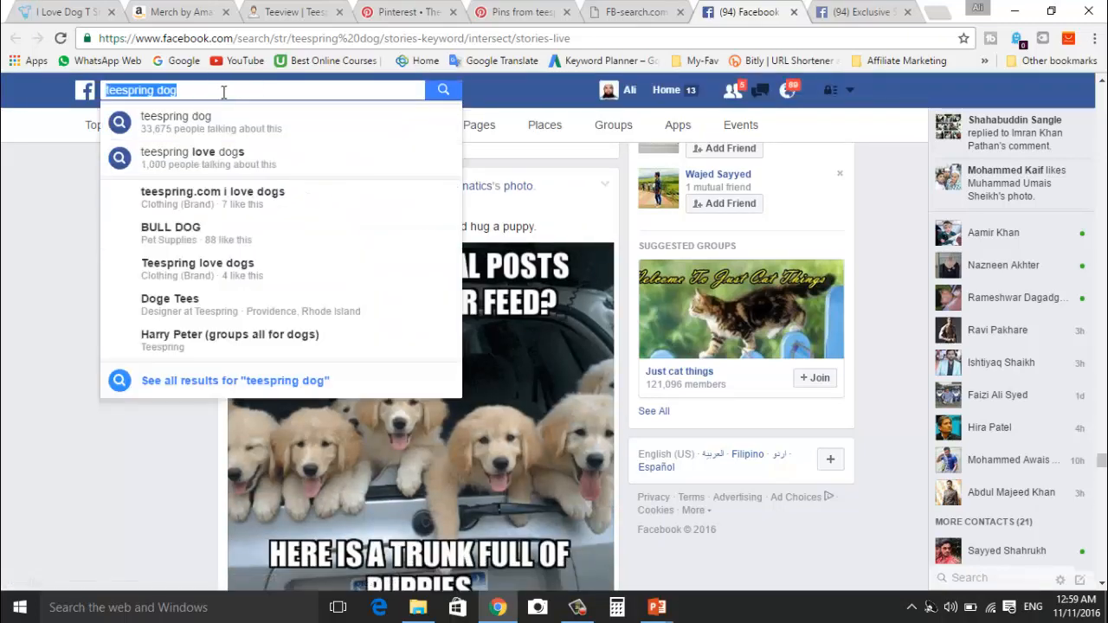
click(232, 90)
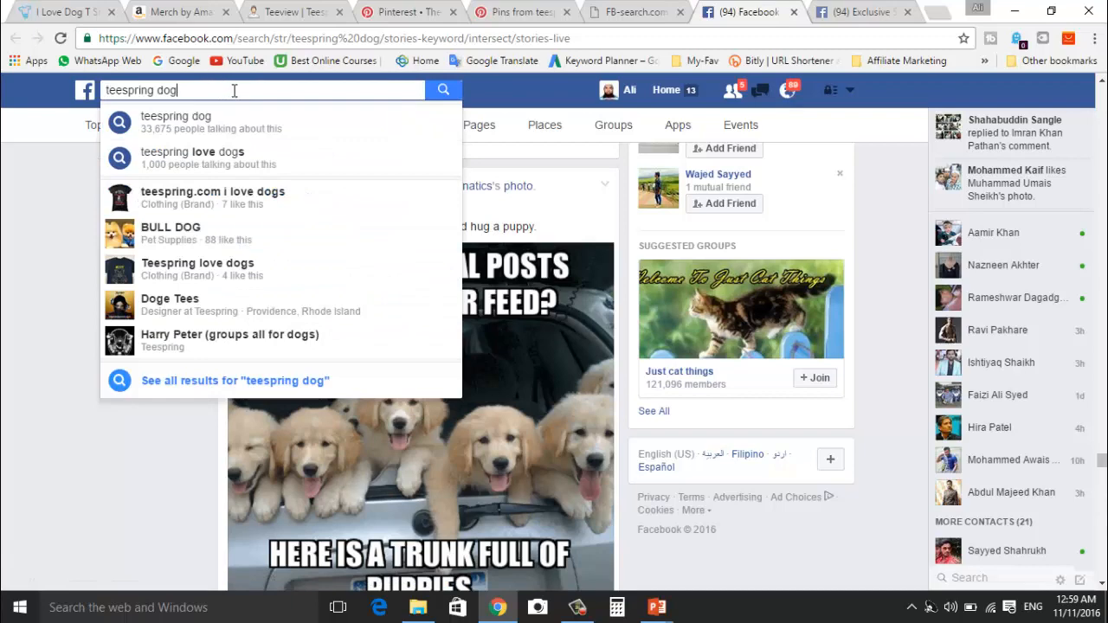
key(BackSpace)
key(BackSpace)
key(BackSpace)
text(cat)
key(Return)
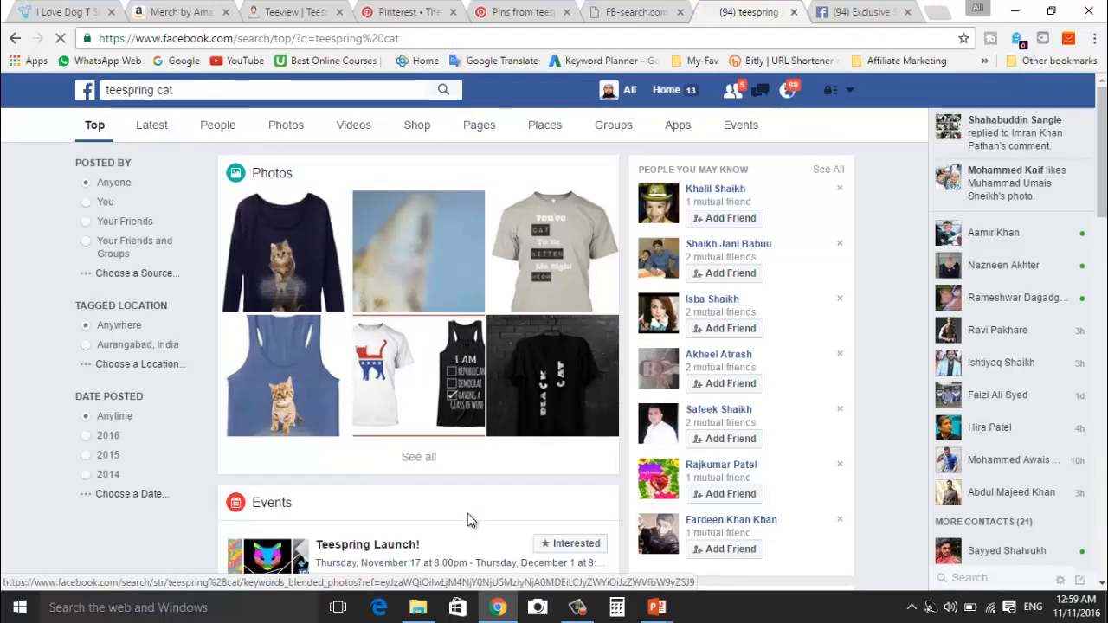
Step: Look through the top "teespring cat" photos and posts for examples of cat T-shirt promotion
scroll(470, 517, down, 2)
scroll(467, 520, down, 5)
scroll(468, 520, down, 6)
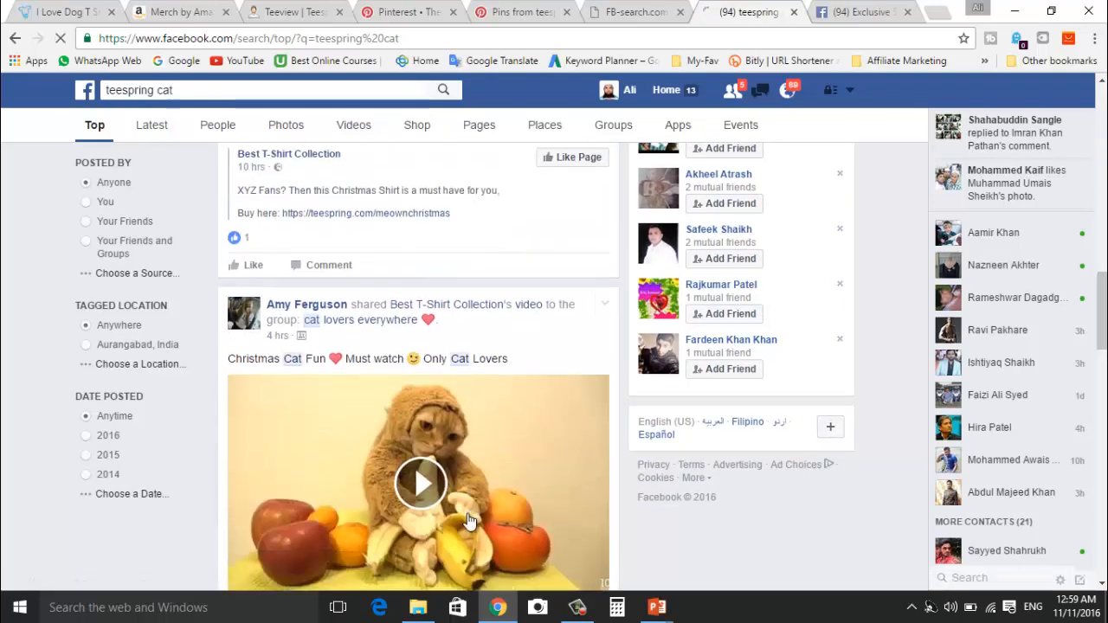
scroll(467, 519, down, 4)
scroll(468, 521, down, 4)
scroll(468, 520, down, 5)
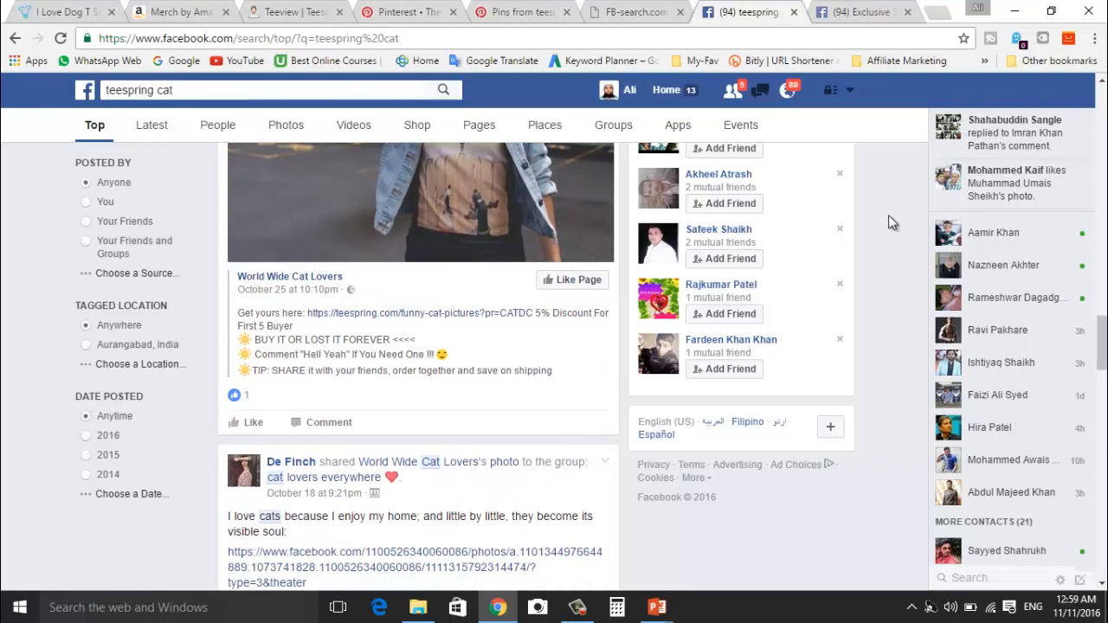
Step: Start creating a new ad in Facebook Ads Manager
click(851, 94)
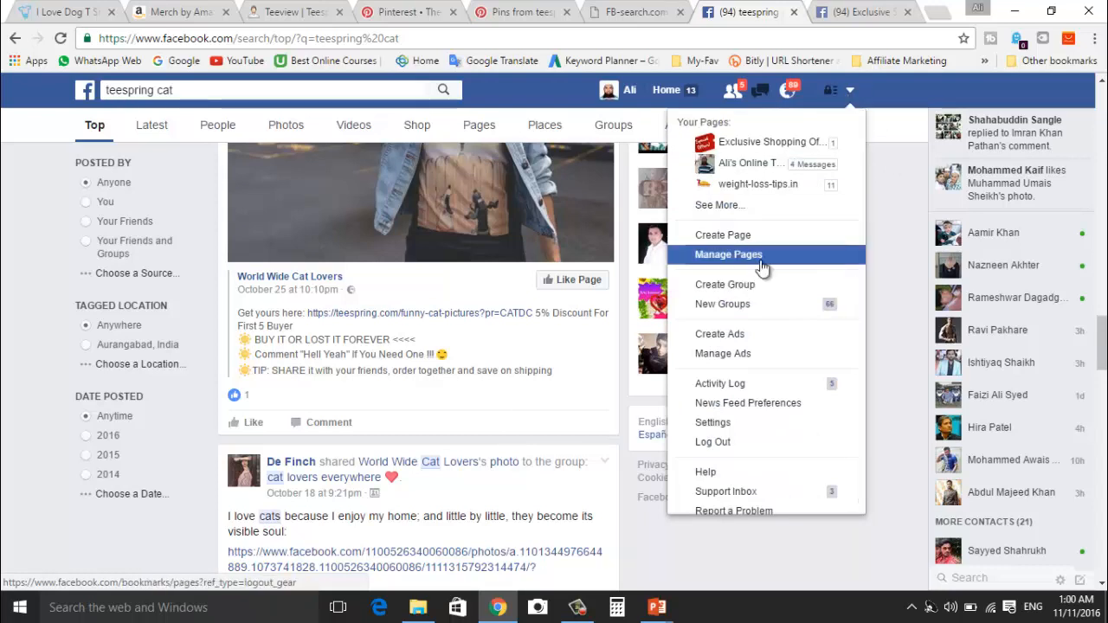
click(725, 336)
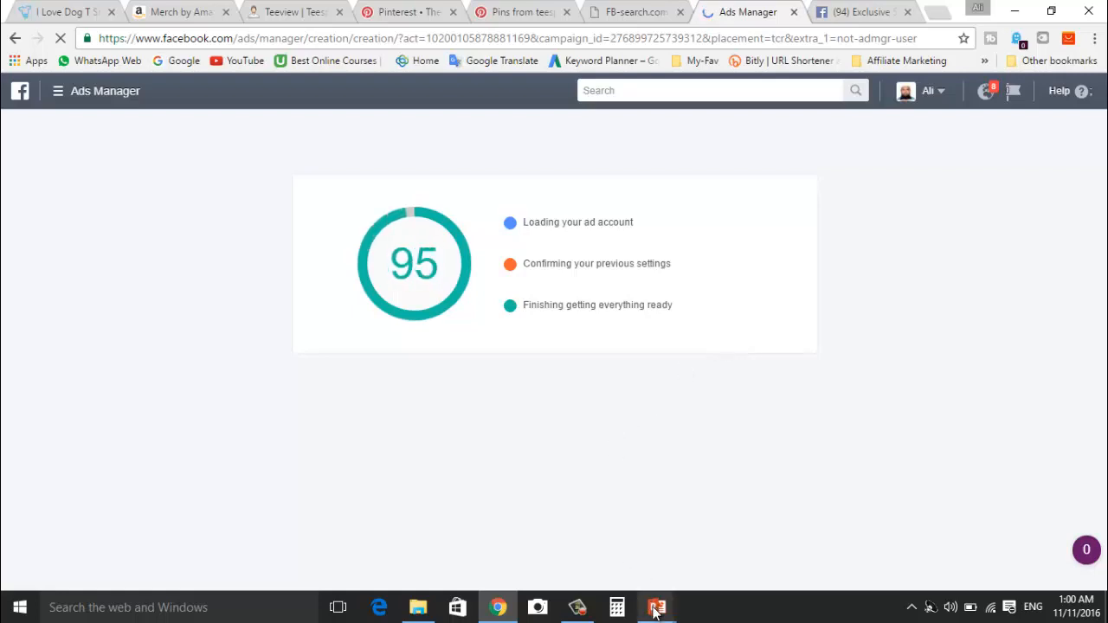
Step: Switch to the PowerPoint presentation, advance from the T-shirt Design slide to the Facebook Ads slide, and return to the browser
mouse_move(656, 611)
click(683, 545)
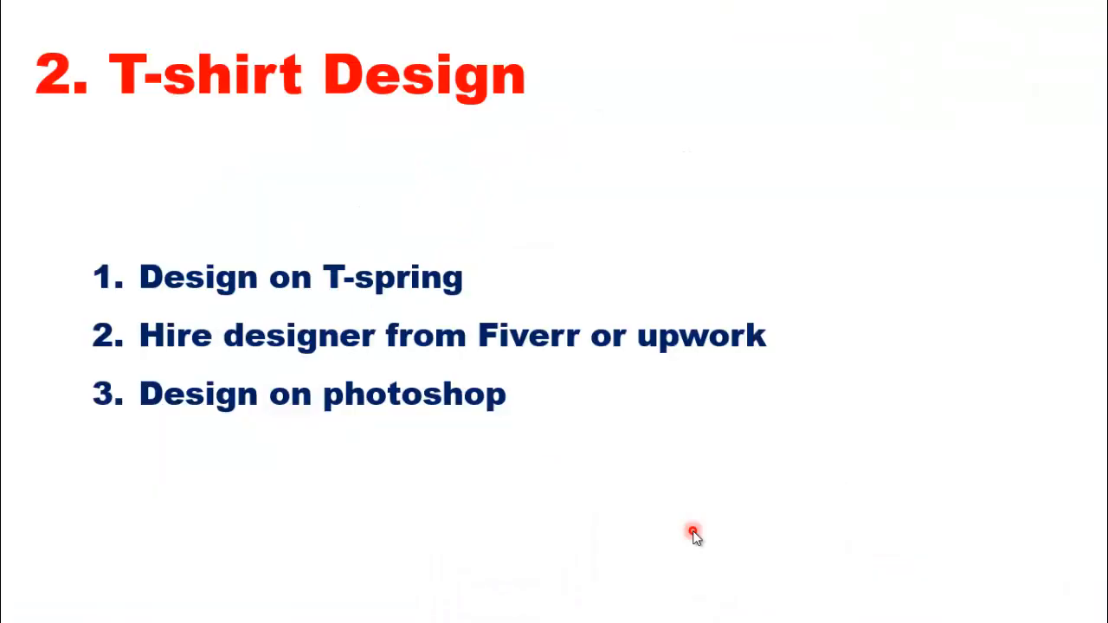
click(694, 532)
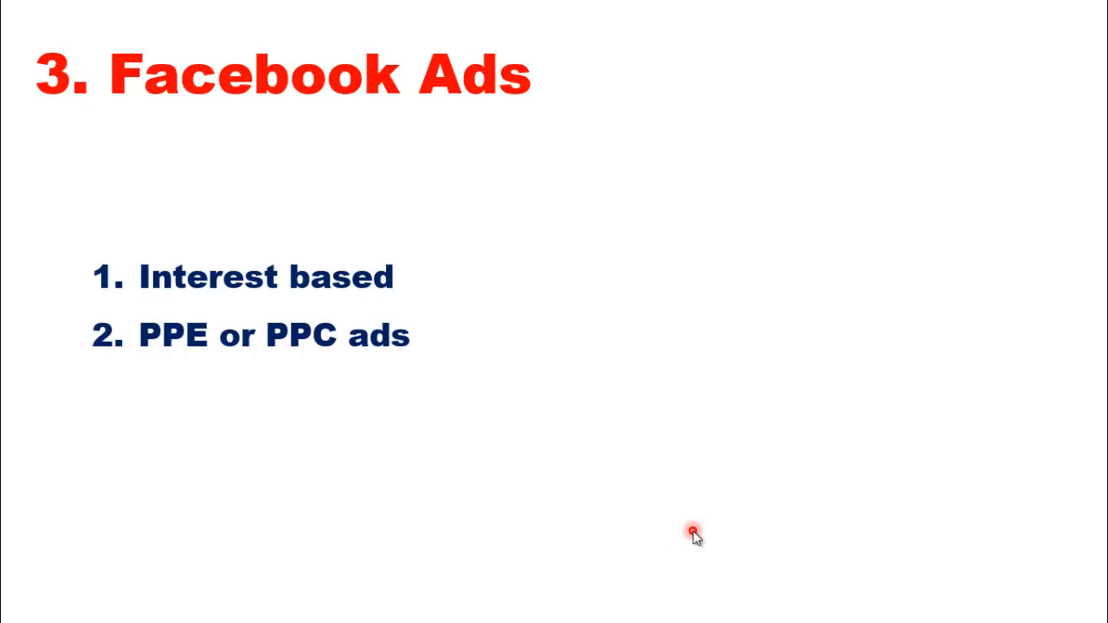
key(alt+Tab)
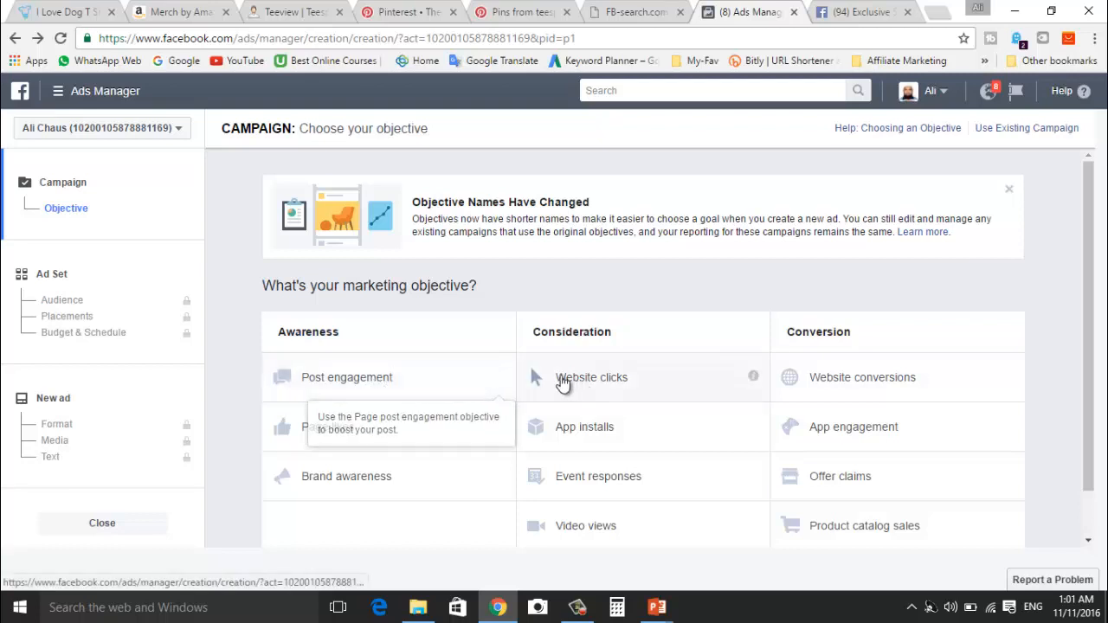
Step: Choose the Website clicks objective, name the campaign "Website clicks tspring" and continue to the ad set settings
click(608, 383)
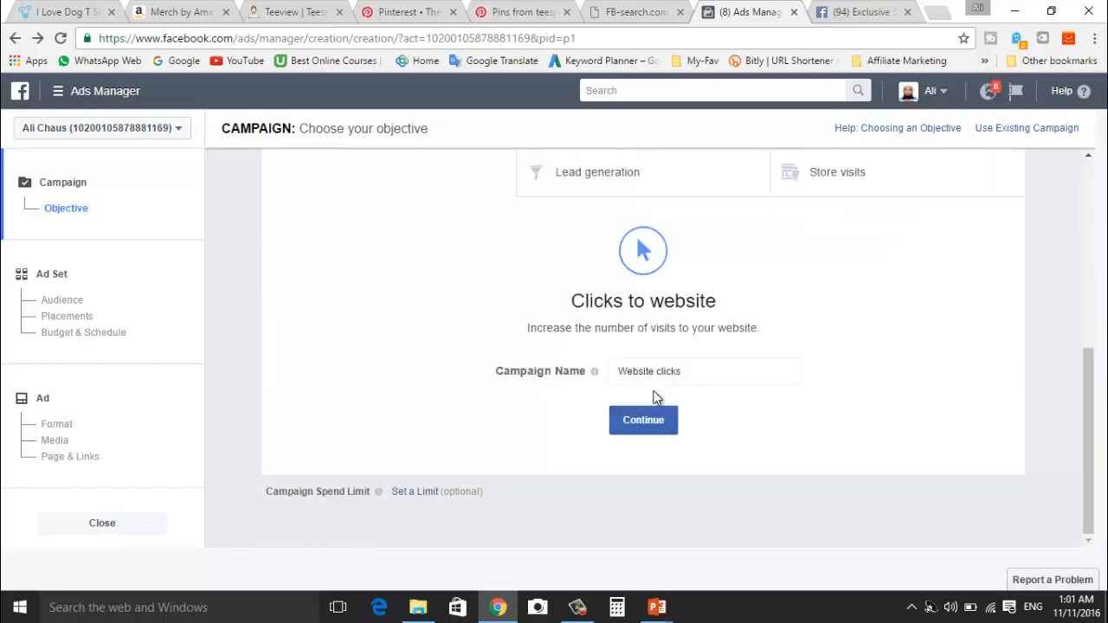
click(697, 373)
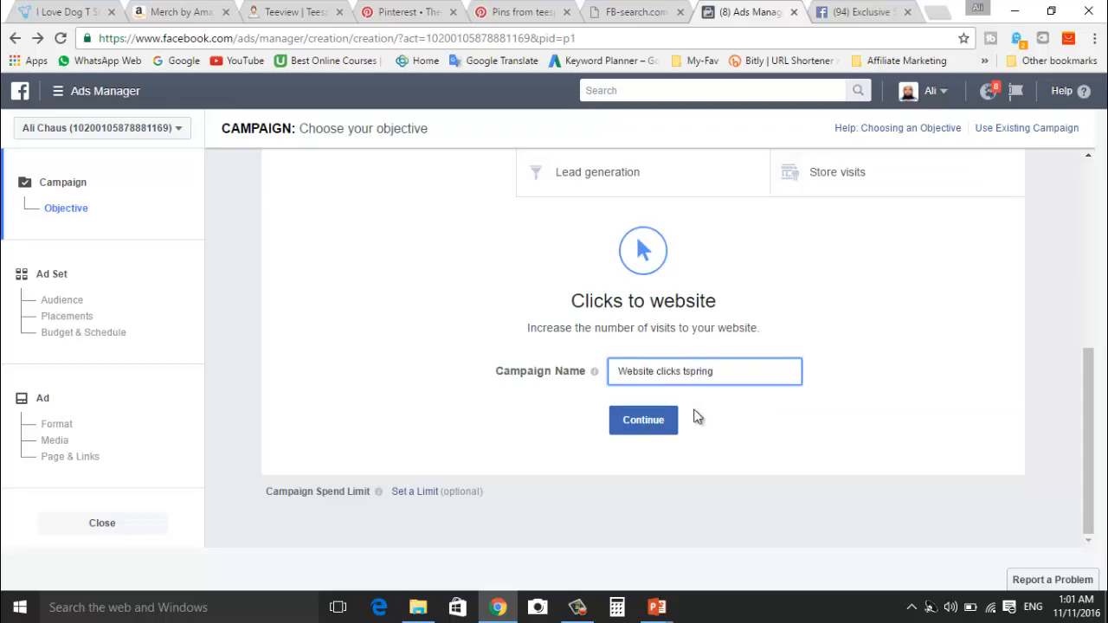
click(661, 423)
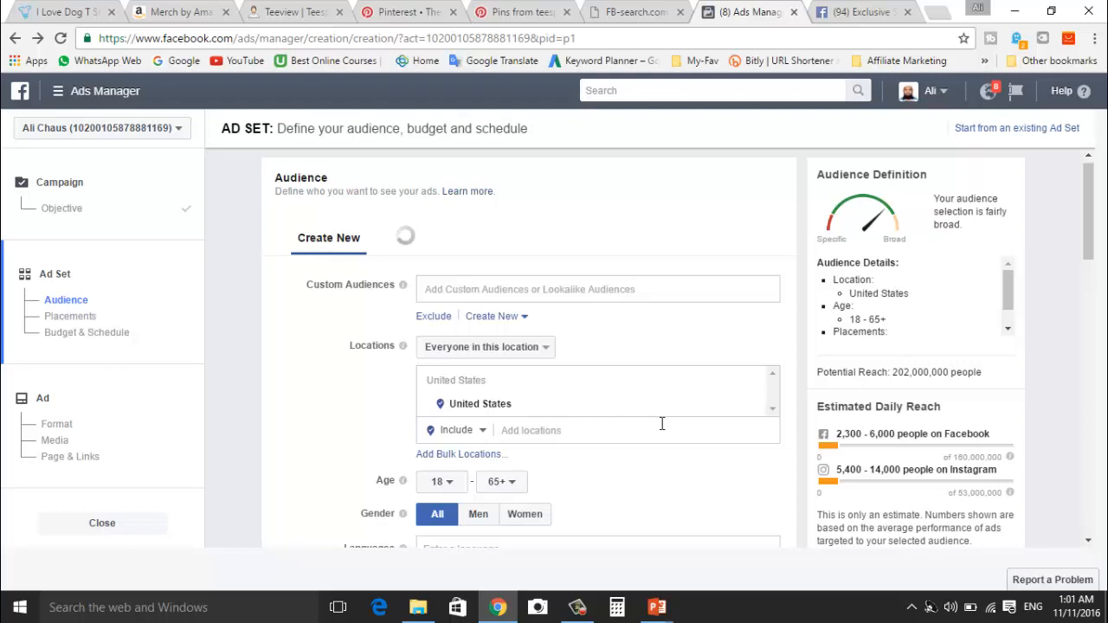
Step: Search the account's existing custom audiences for "dog"
click(603, 289)
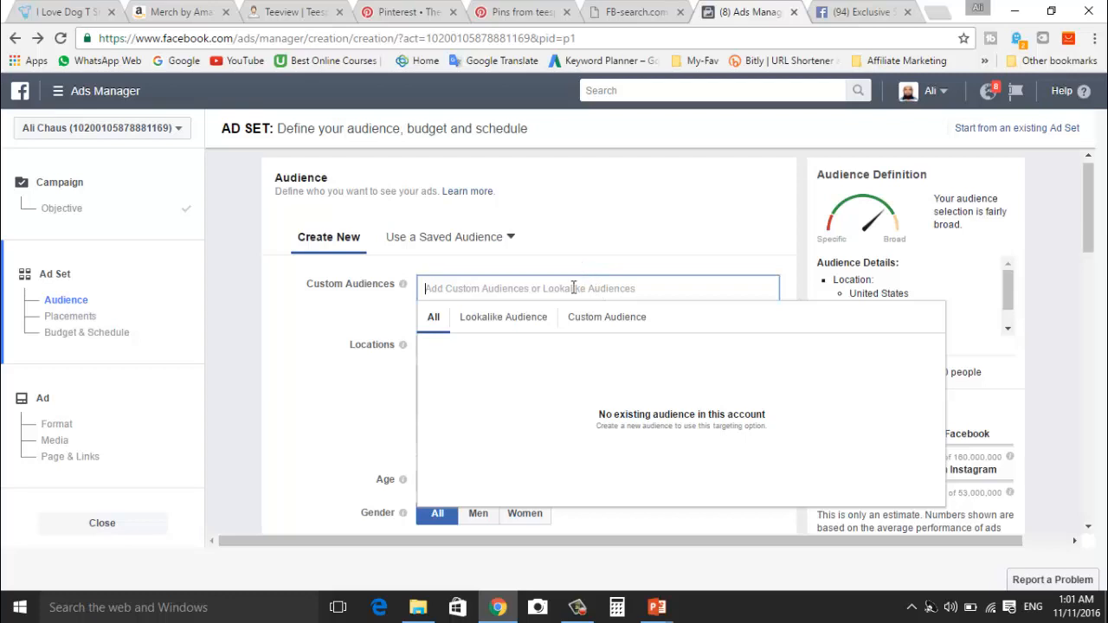
click(611, 262)
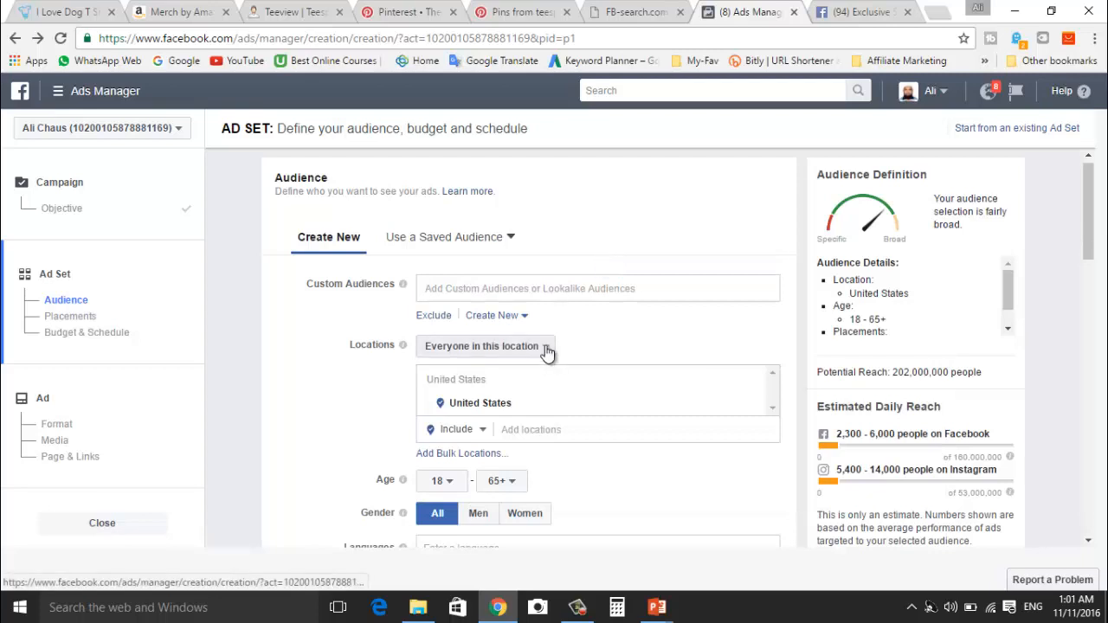
click(590, 287)
text(dog)
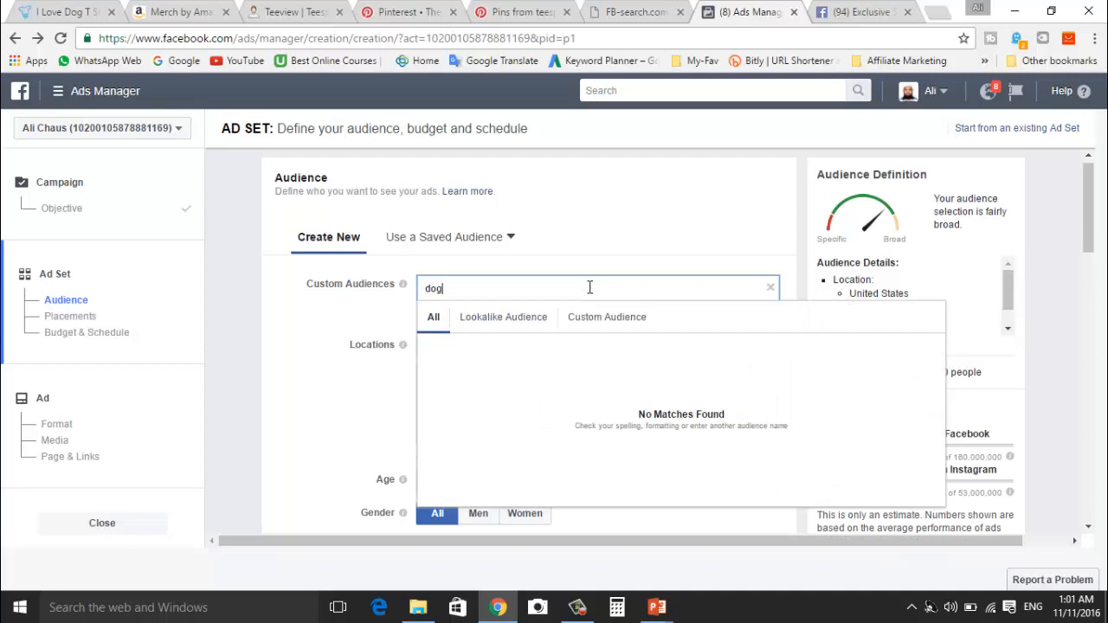
click(645, 242)
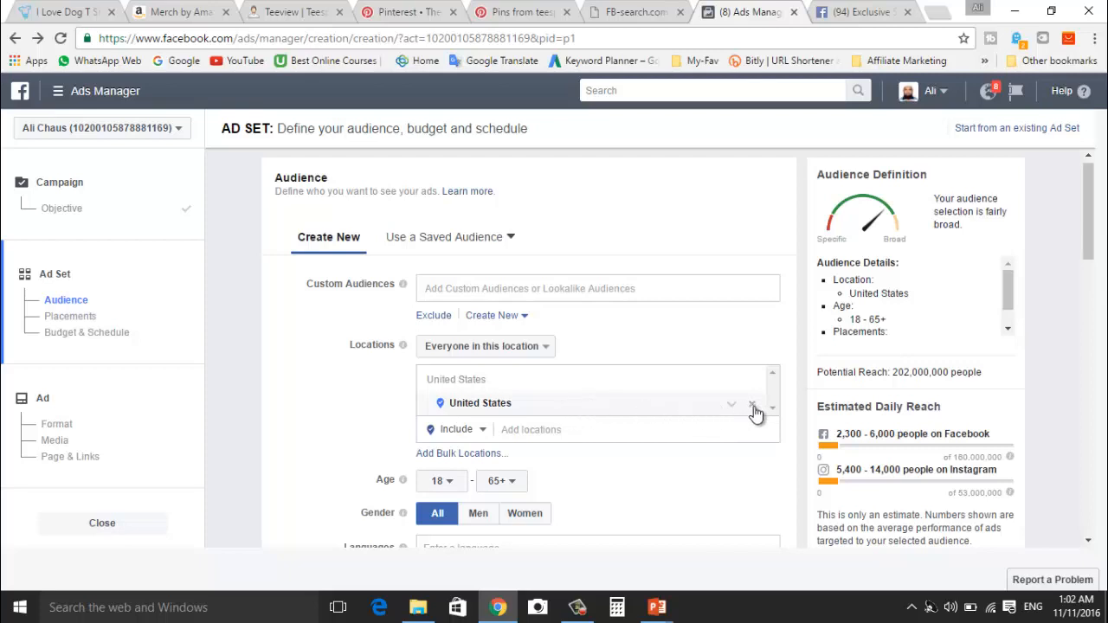
Step: Add United Kingdom to the audience's included locations alongside United States
click(676, 433)
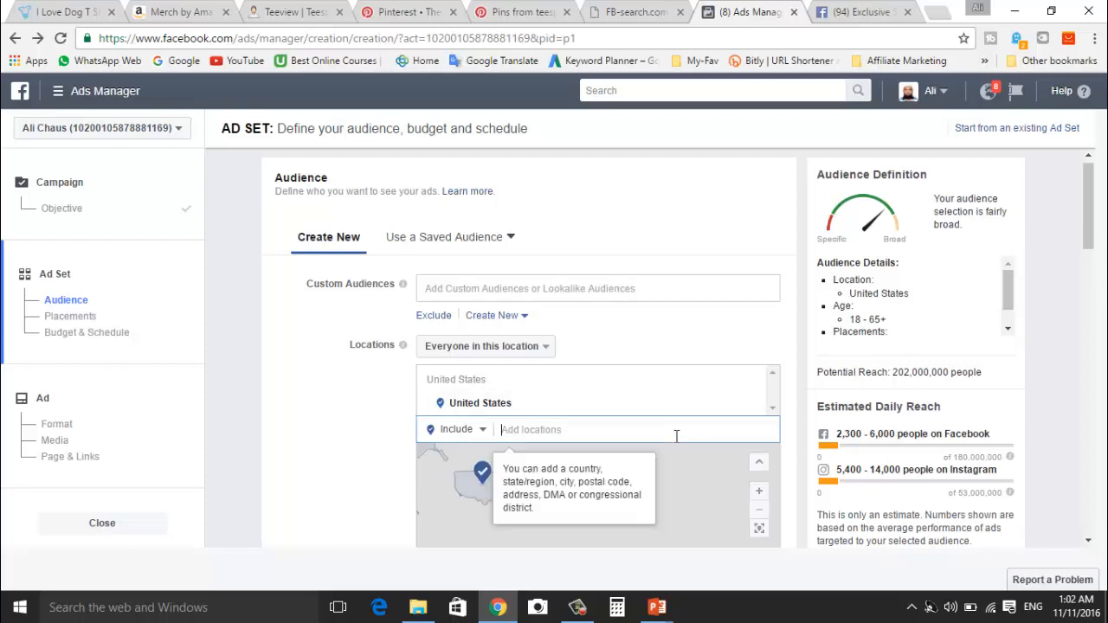
text(unite)
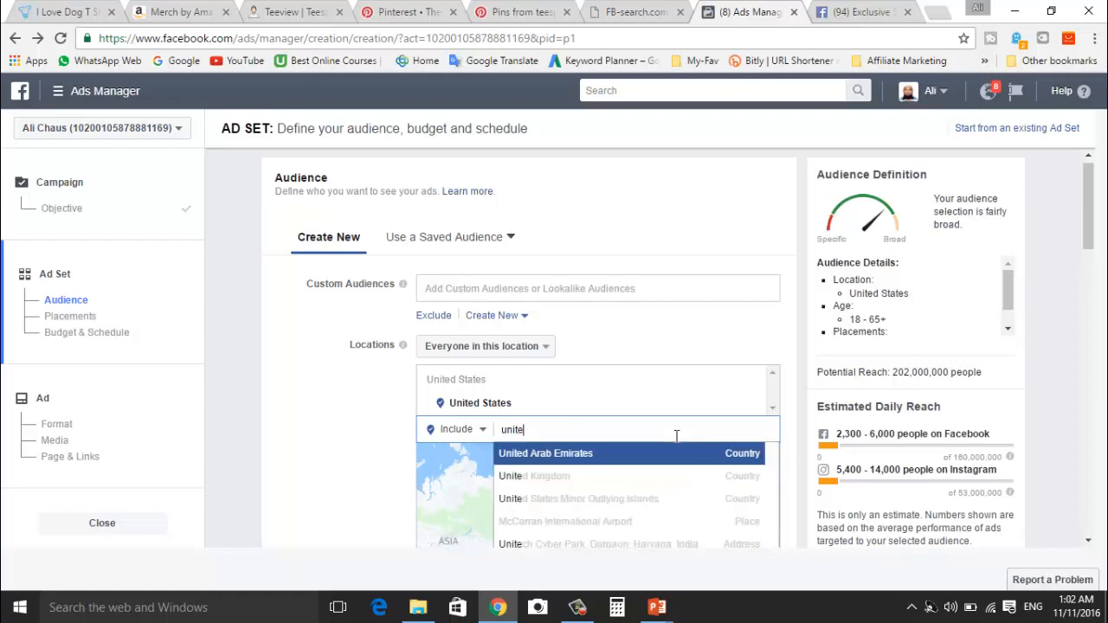
click(620, 490)
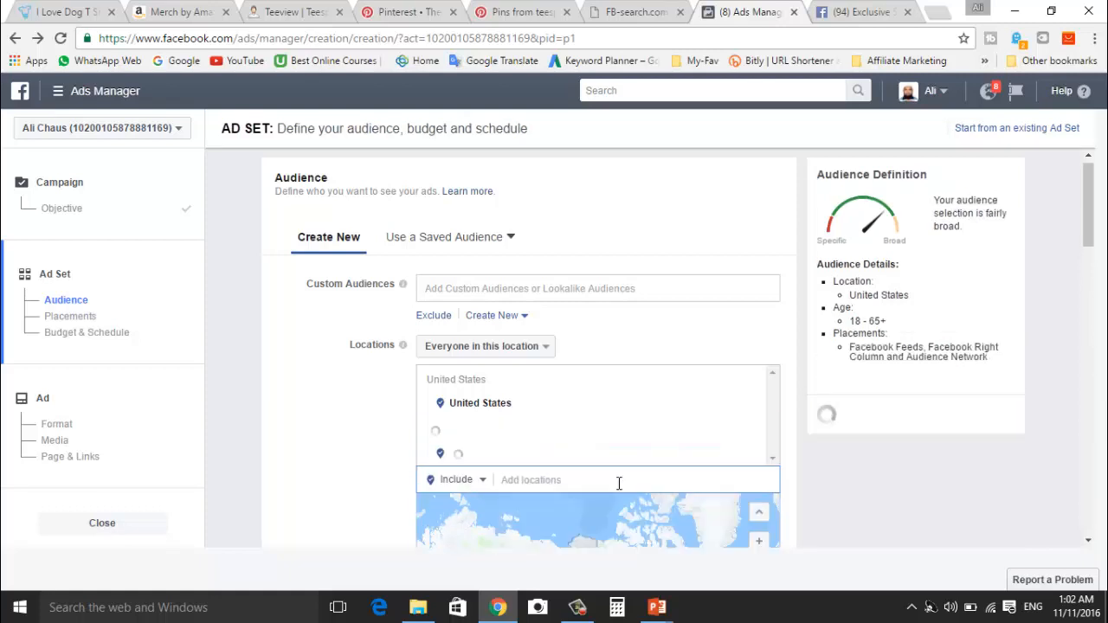
click(372, 440)
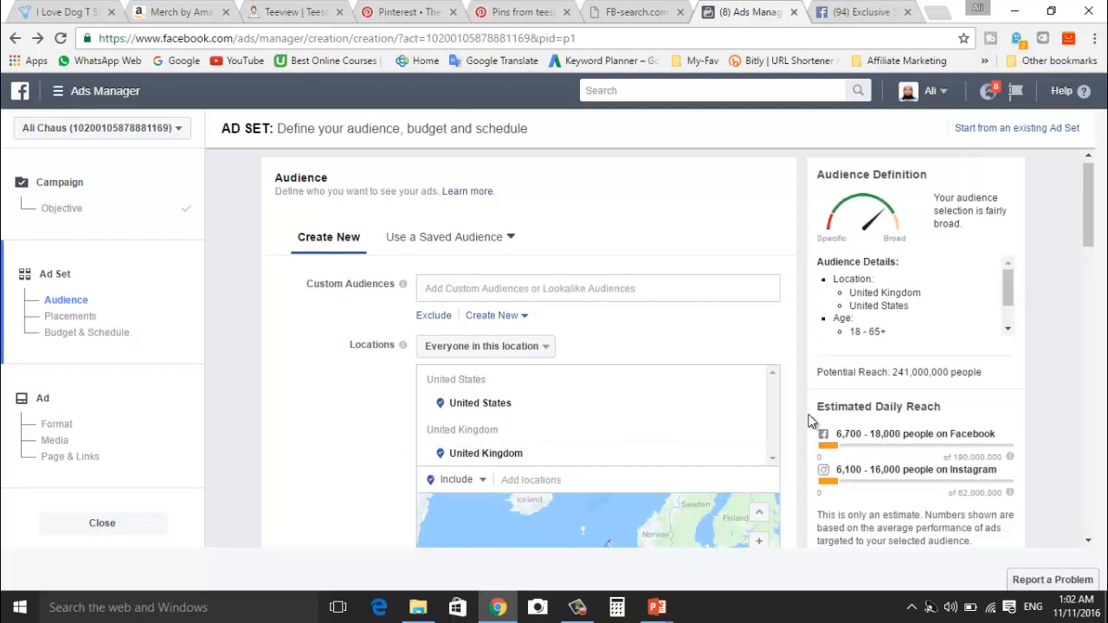
Step: Set the audience's minimum age to 24 and restrict the gender to Men
scroll(794, 409, down, 3)
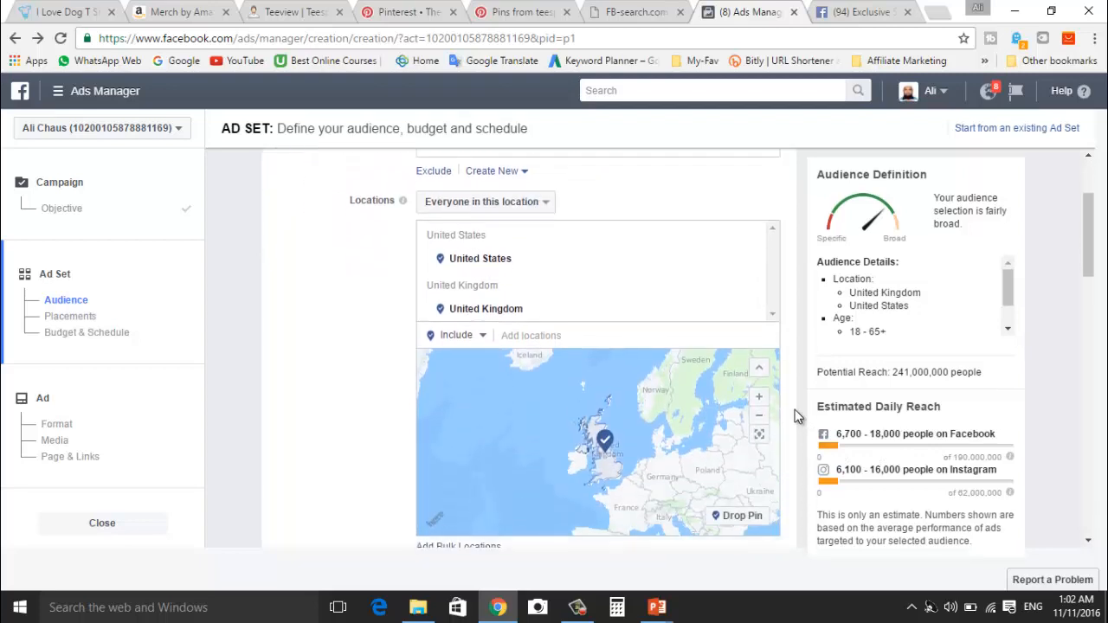
scroll(794, 410, down, 3)
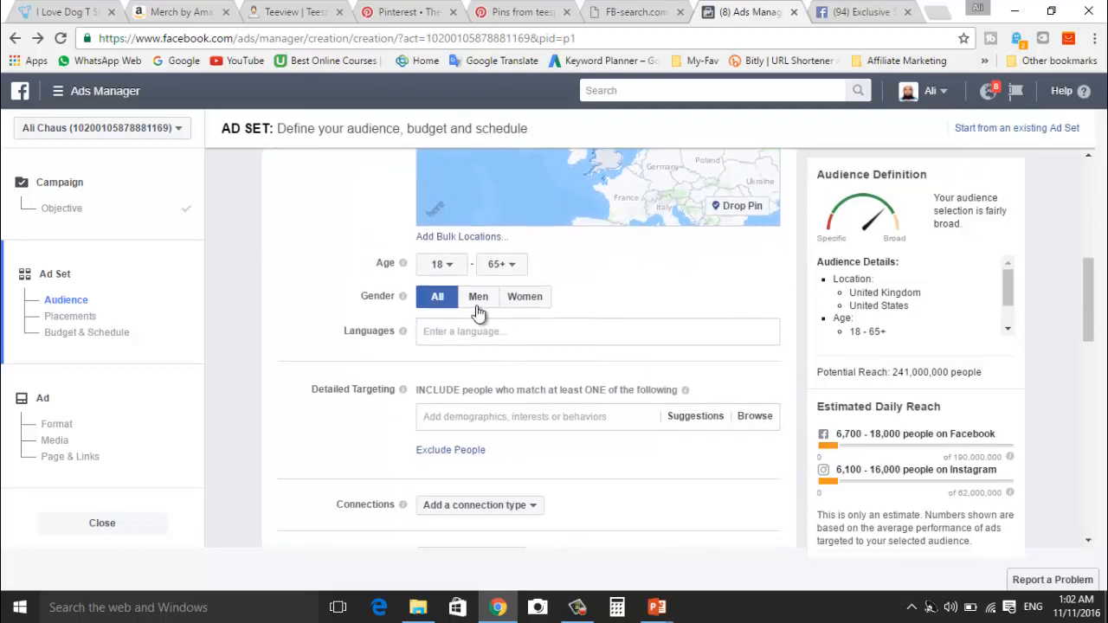
click(453, 268)
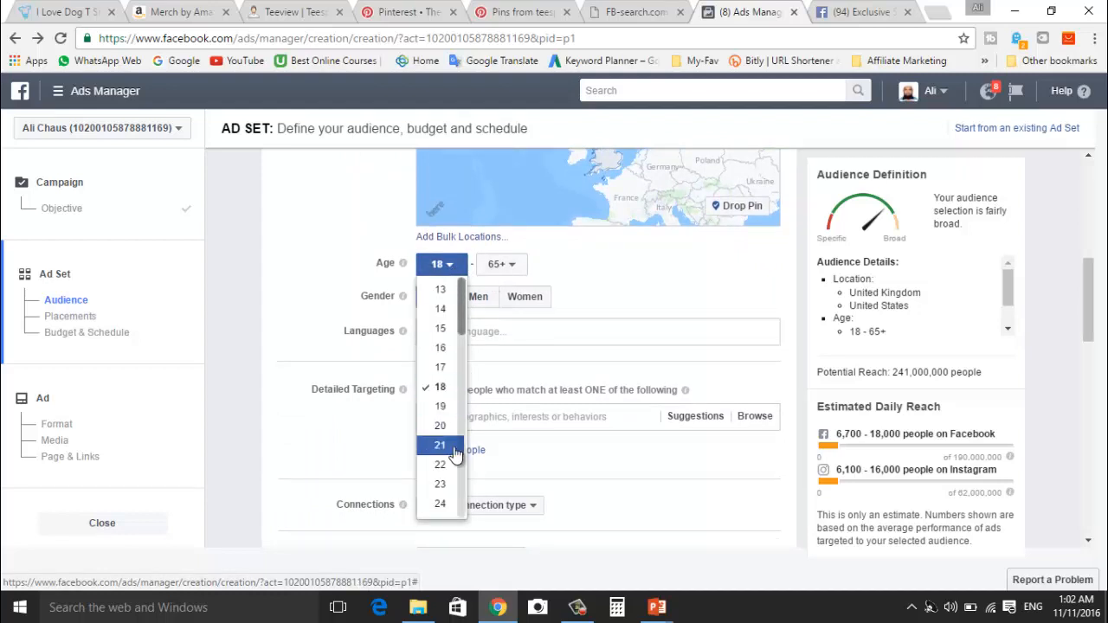
click(441, 504)
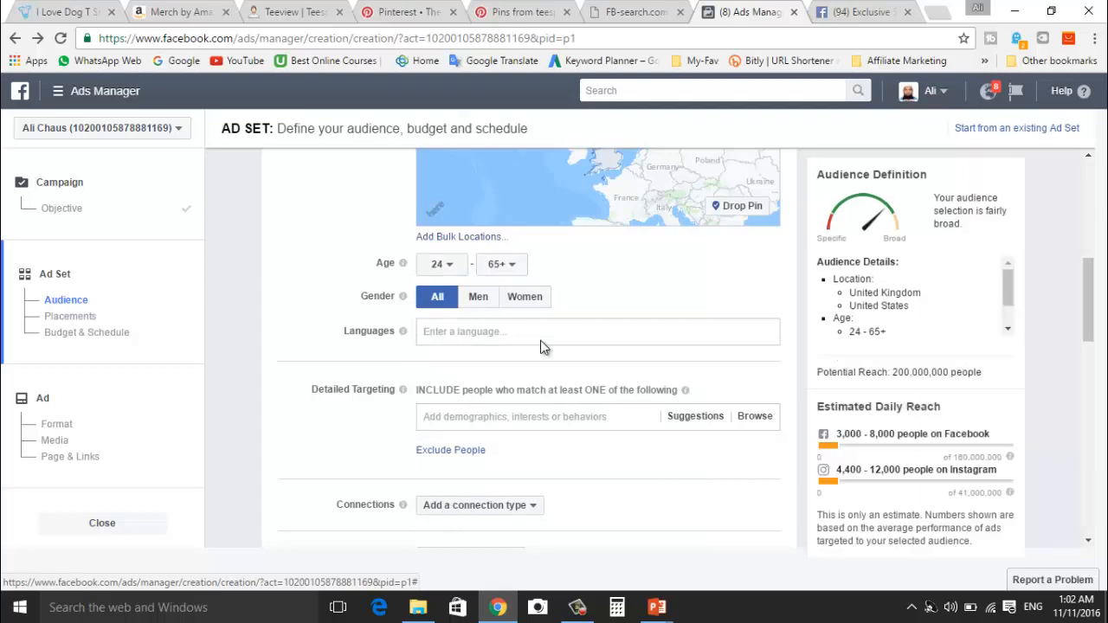
click(479, 297)
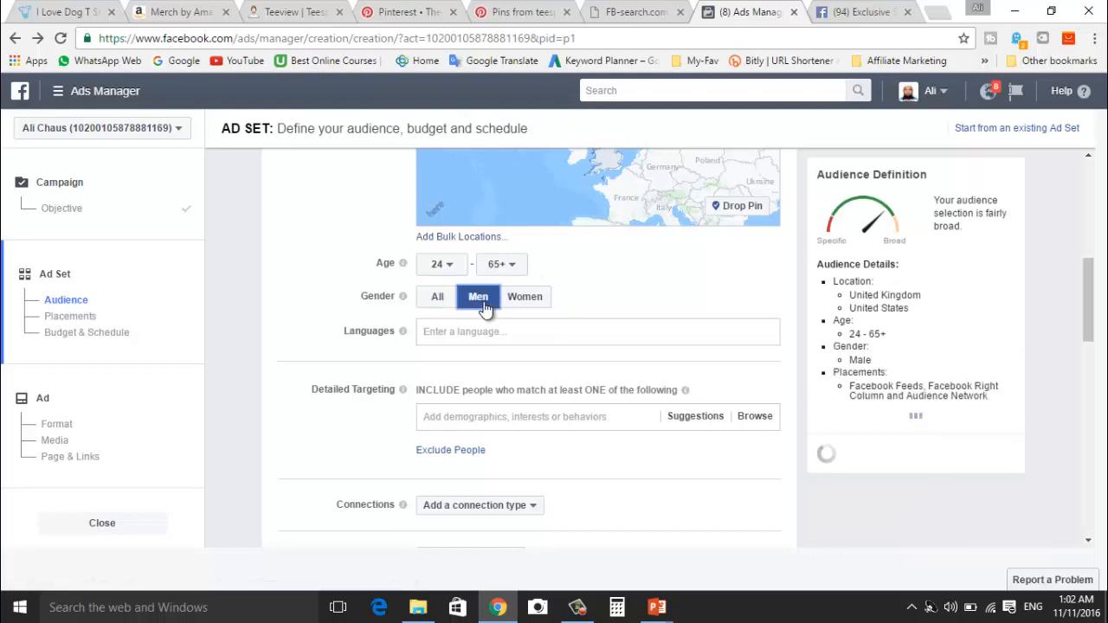
Step: Add English (All), English (UK) and English (US) as the audience's languages
click(494, 331)
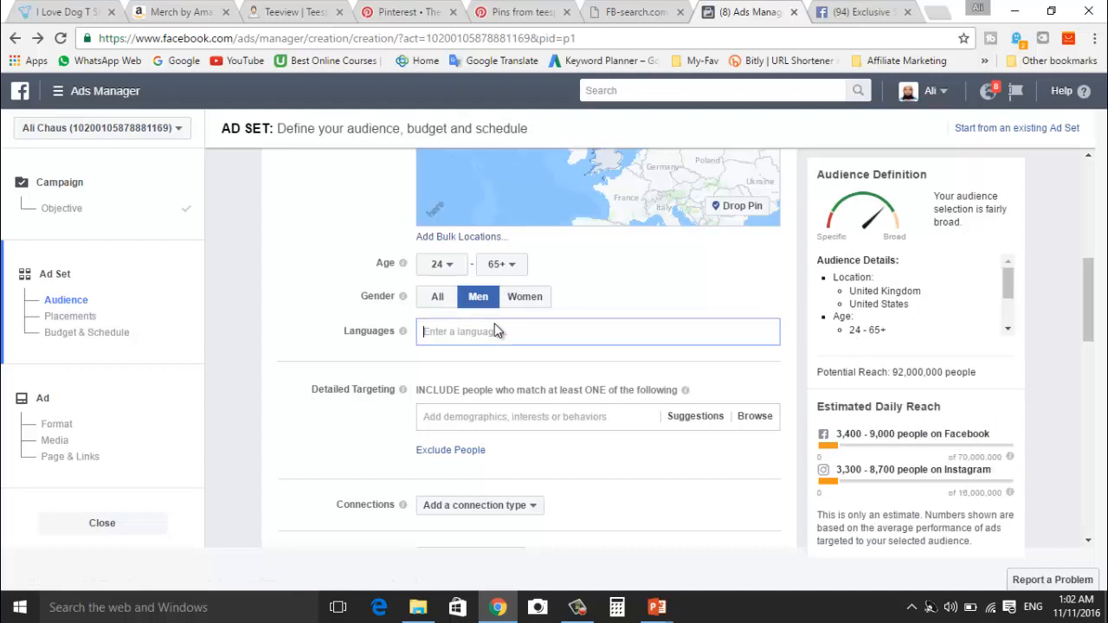
text(e)
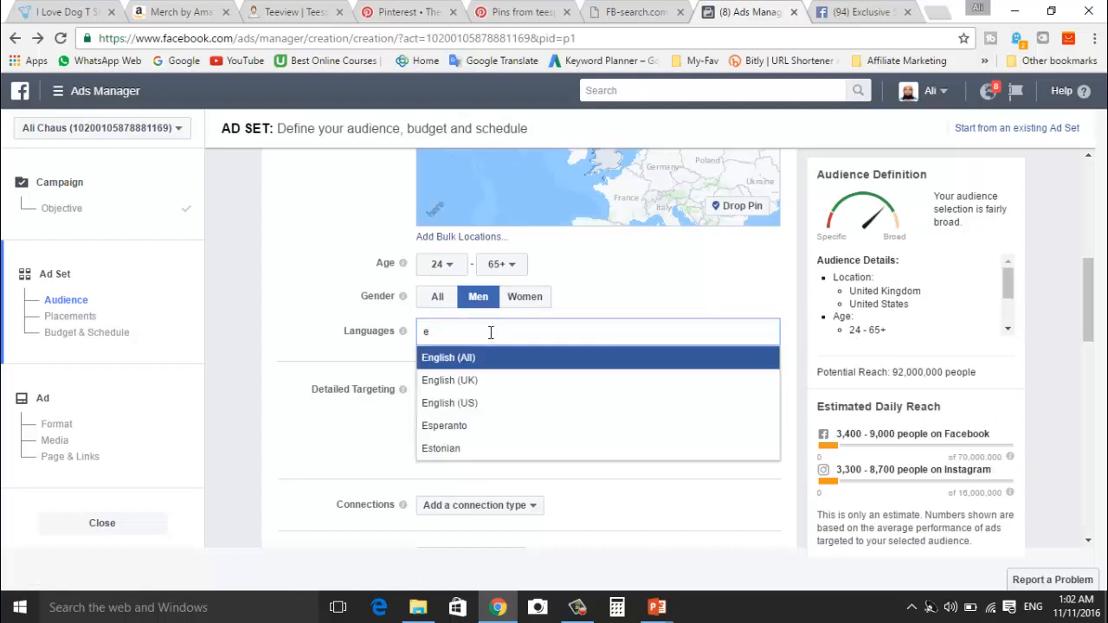
click(490, 356)
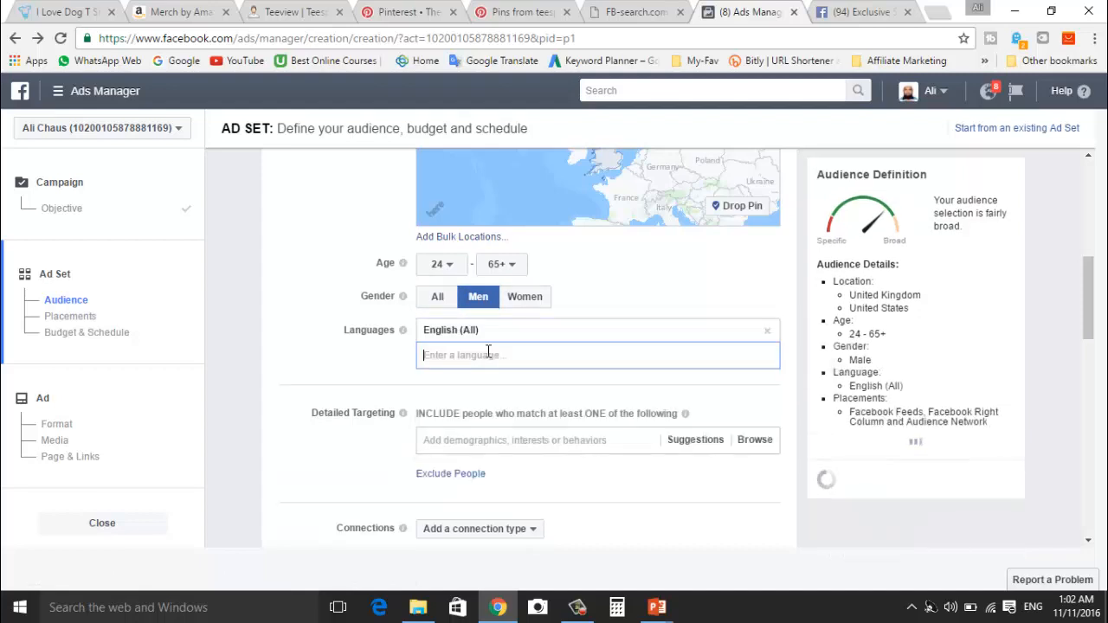
text(e)
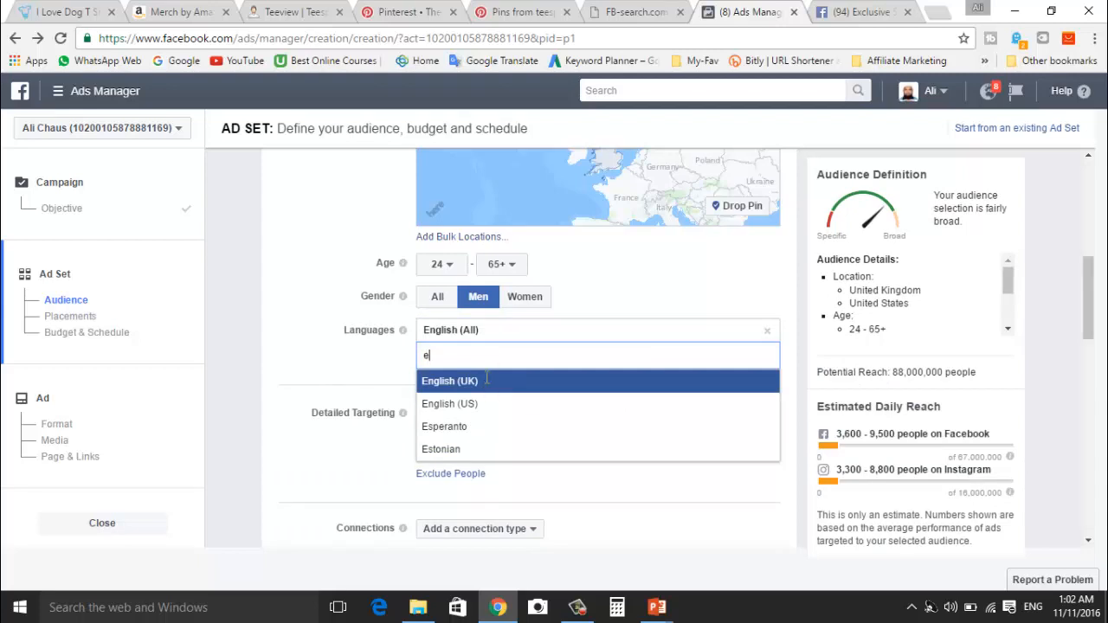
click(488, 382)
text(e)
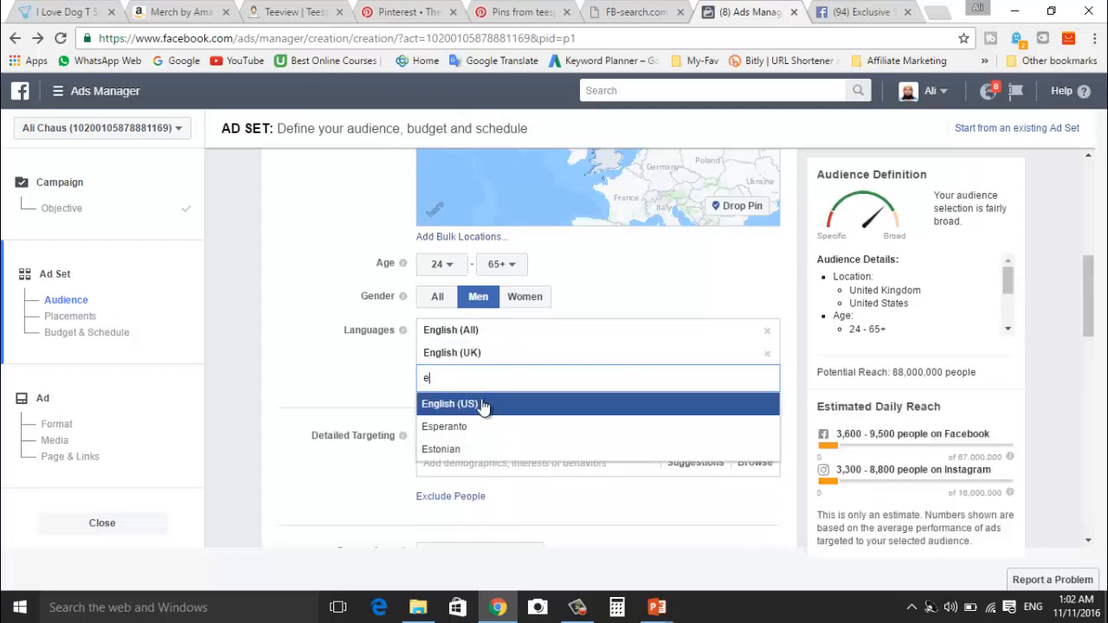
click(485, 402)
click(387, 384)
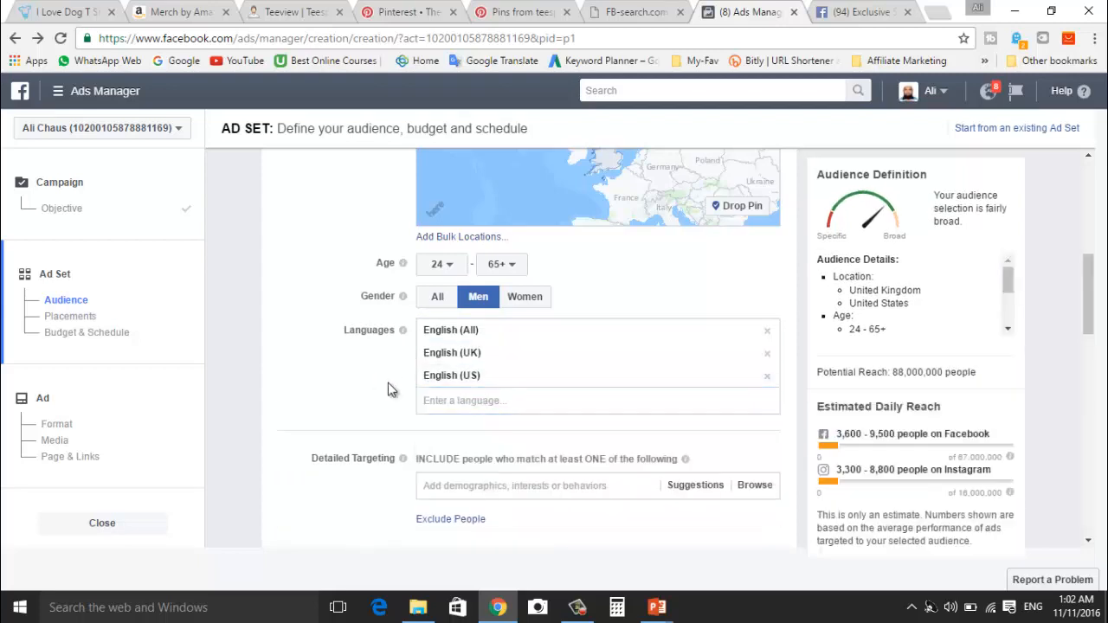
Step: Add the Dogs interest to the audience's detailed targeting
click(549, 488)
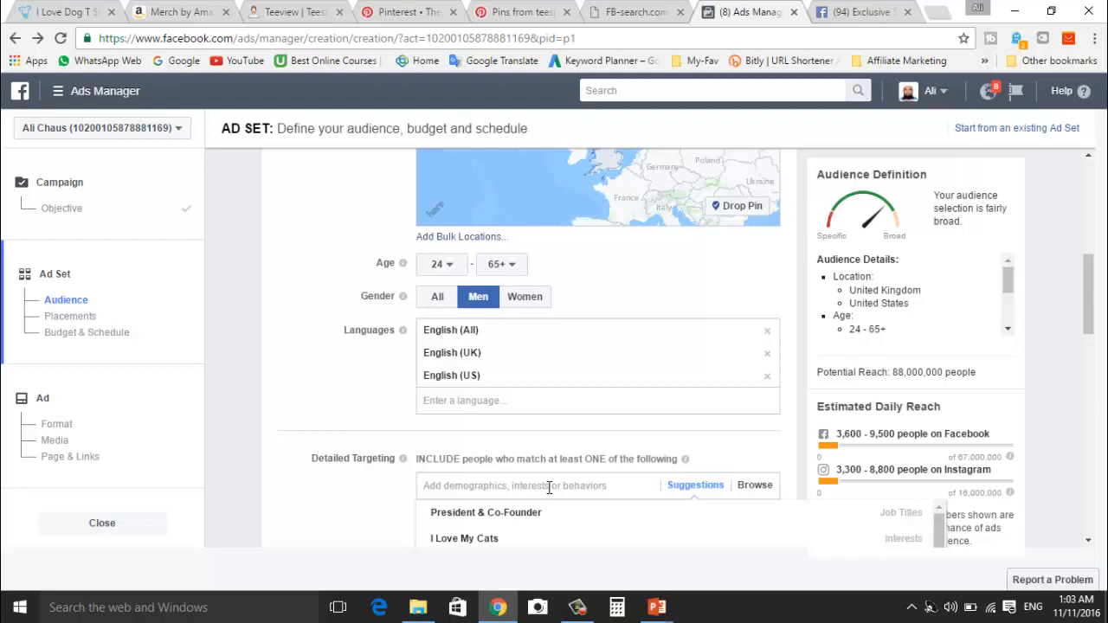
text(d)
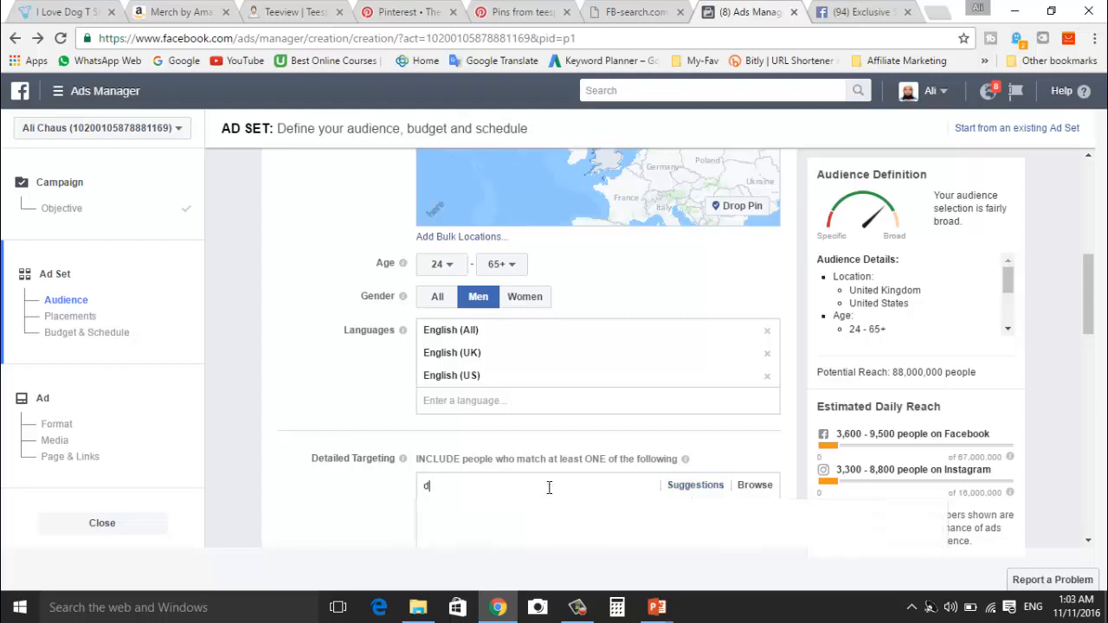
text(og)
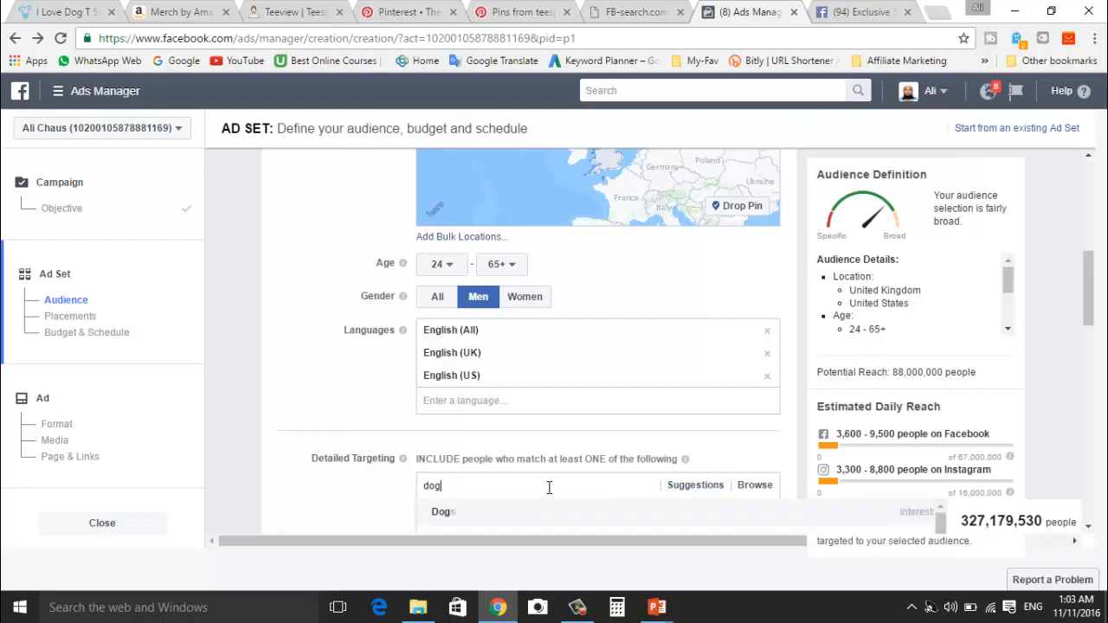
click(442, 513)
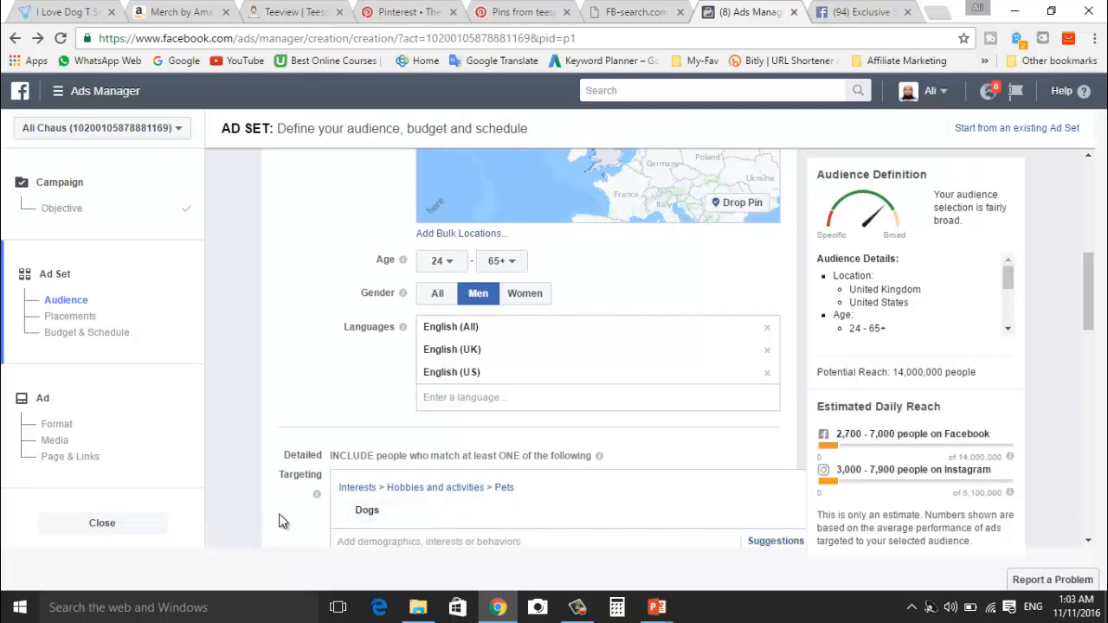
scroll(279, 521, down, 3)
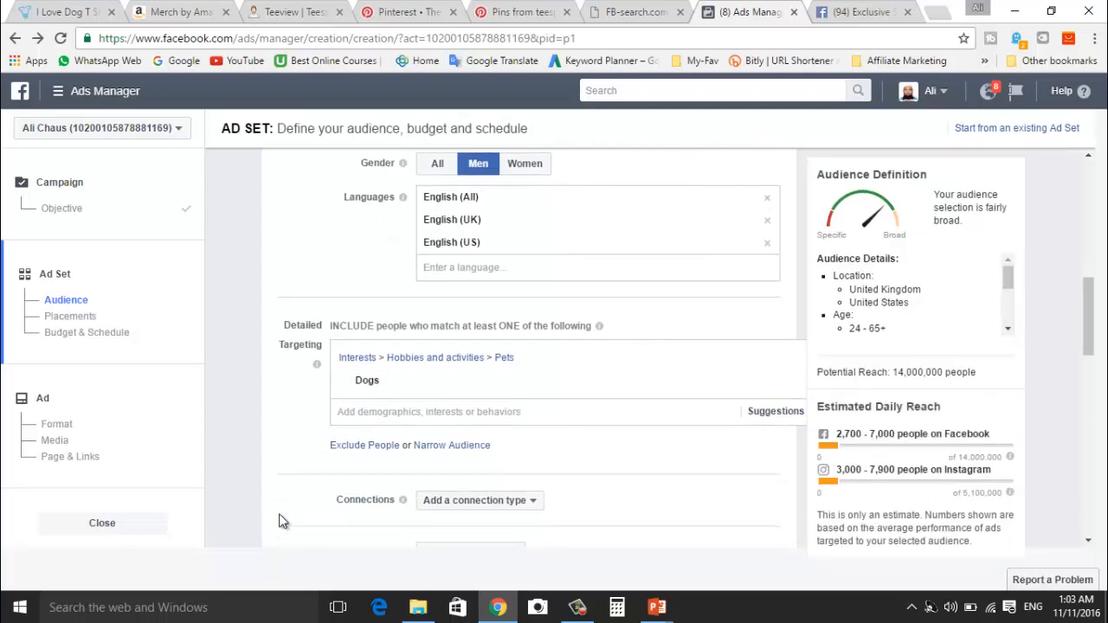
mouse_move(387, 385)
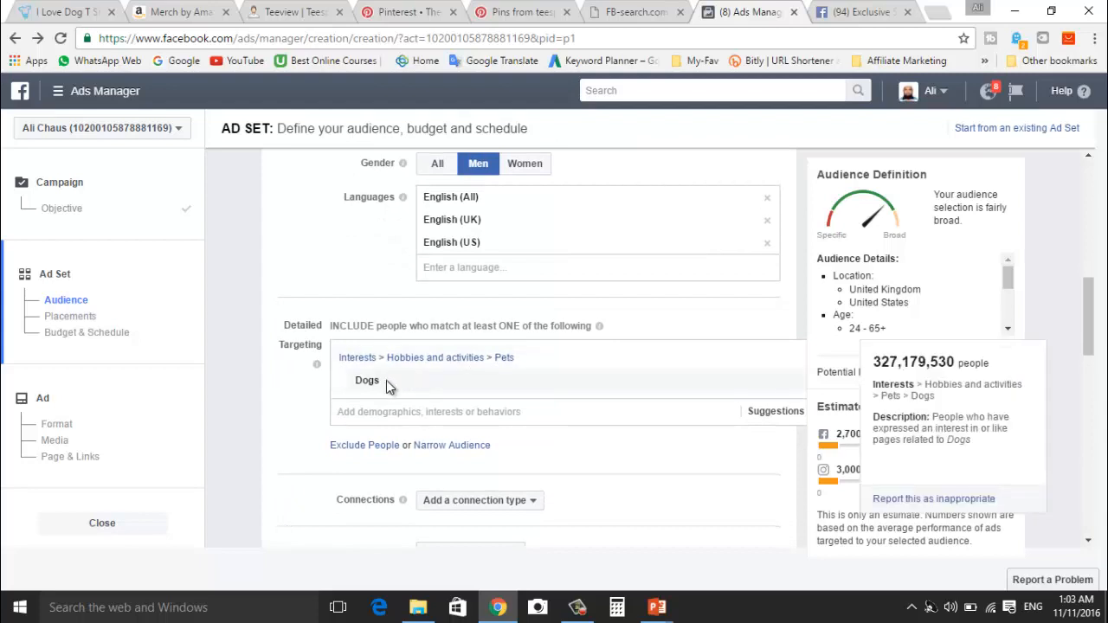
Step: Switch the ad set's budget to Lifetime Budget and set the amount to $30
scroll(303, 419, down, 2)
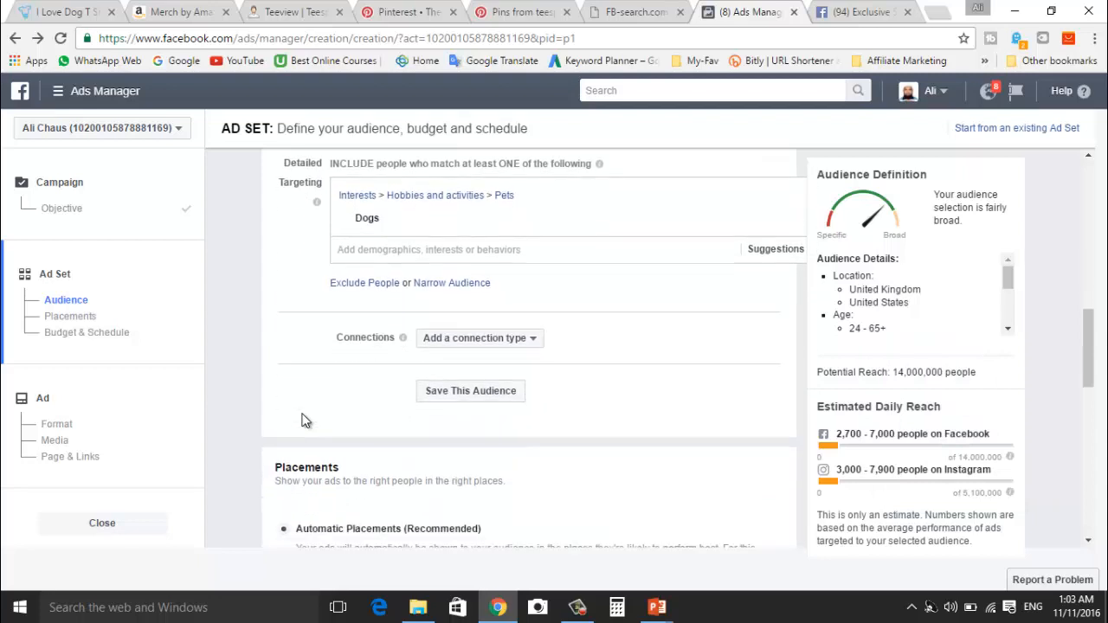
scroll(303, 419, down, 3)
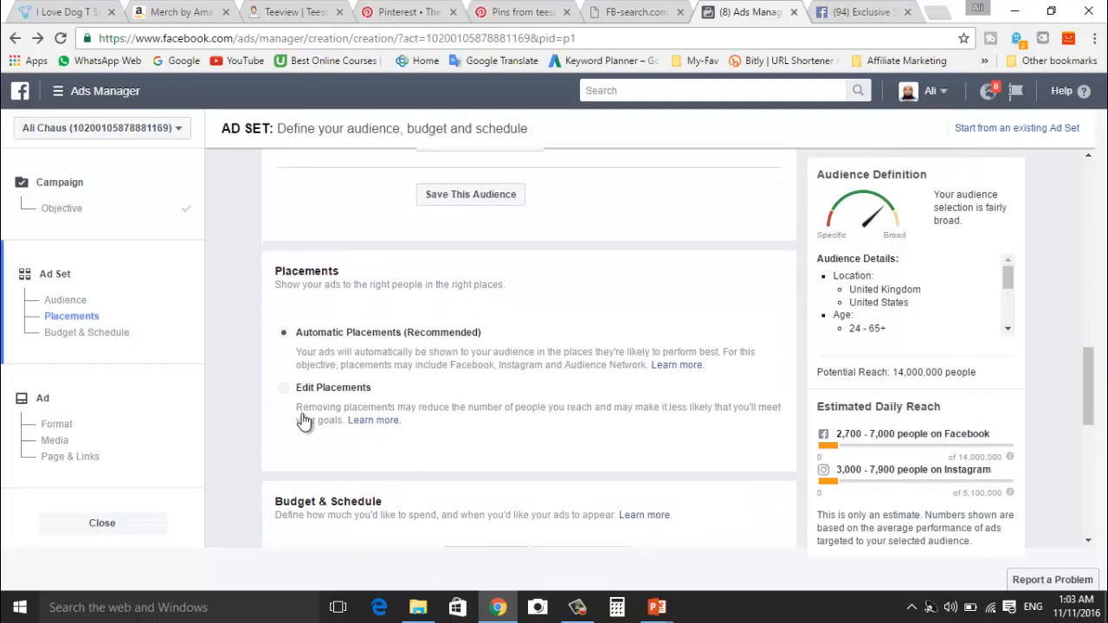
scroll(302, 420, down, 1)
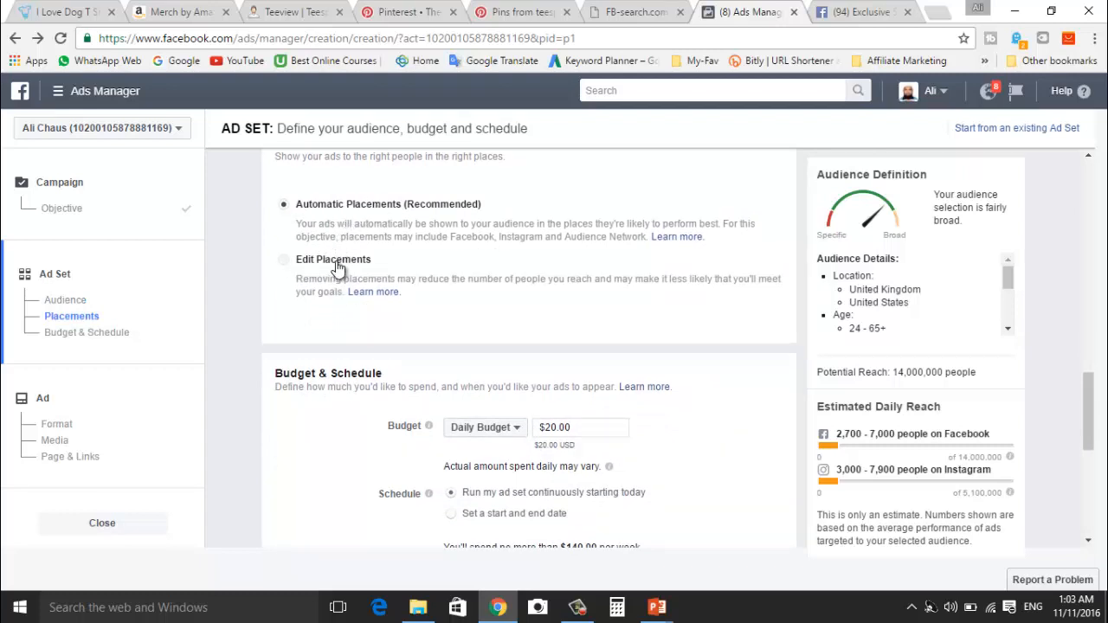
scroll(302, 442, down, 1)
scroll(302, 442, down, 2)
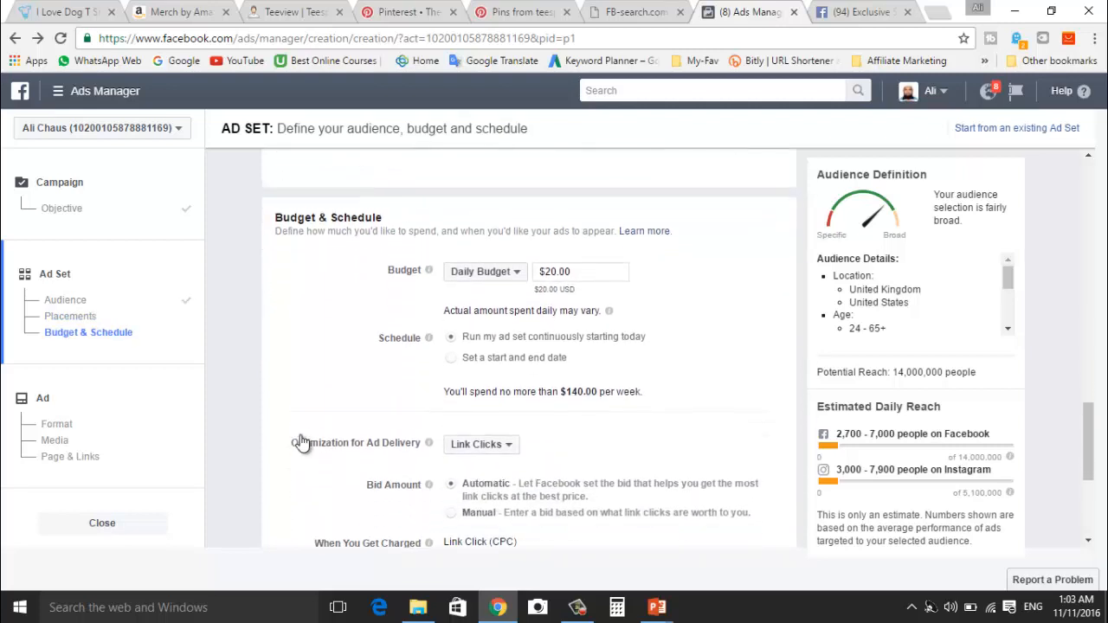
click(516, 239)
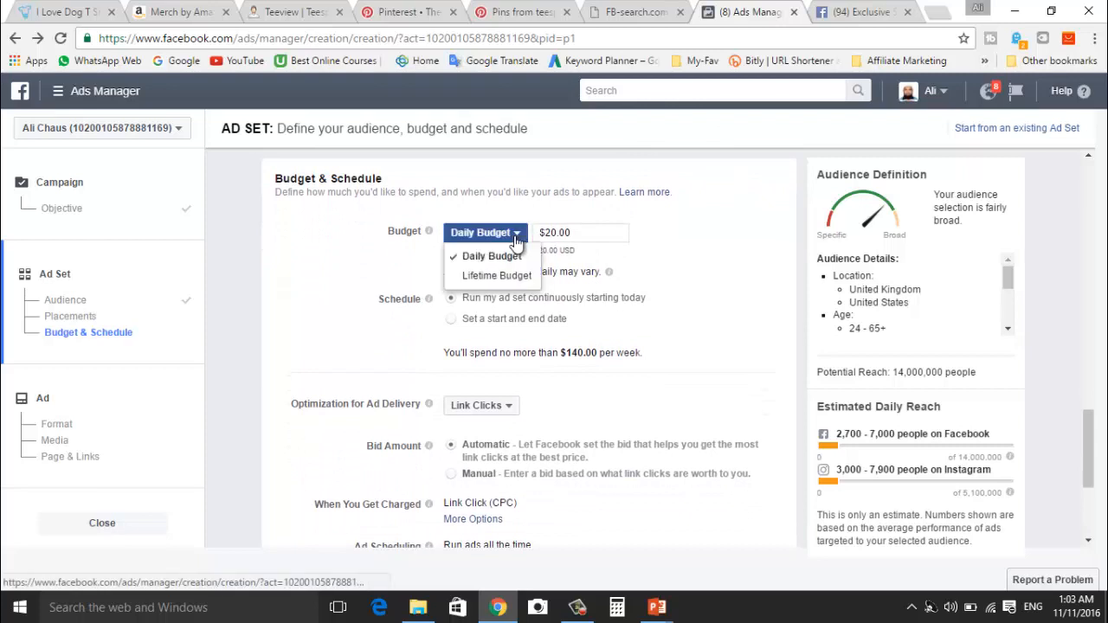
click(504, 279)
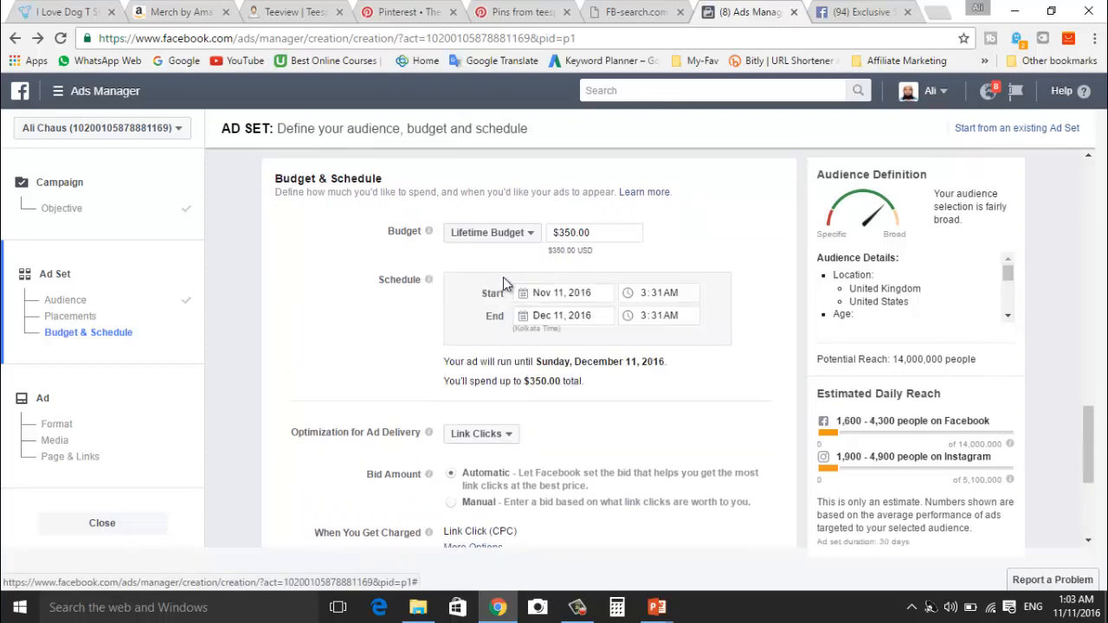
click(564, 233)
double_click(564, 234)
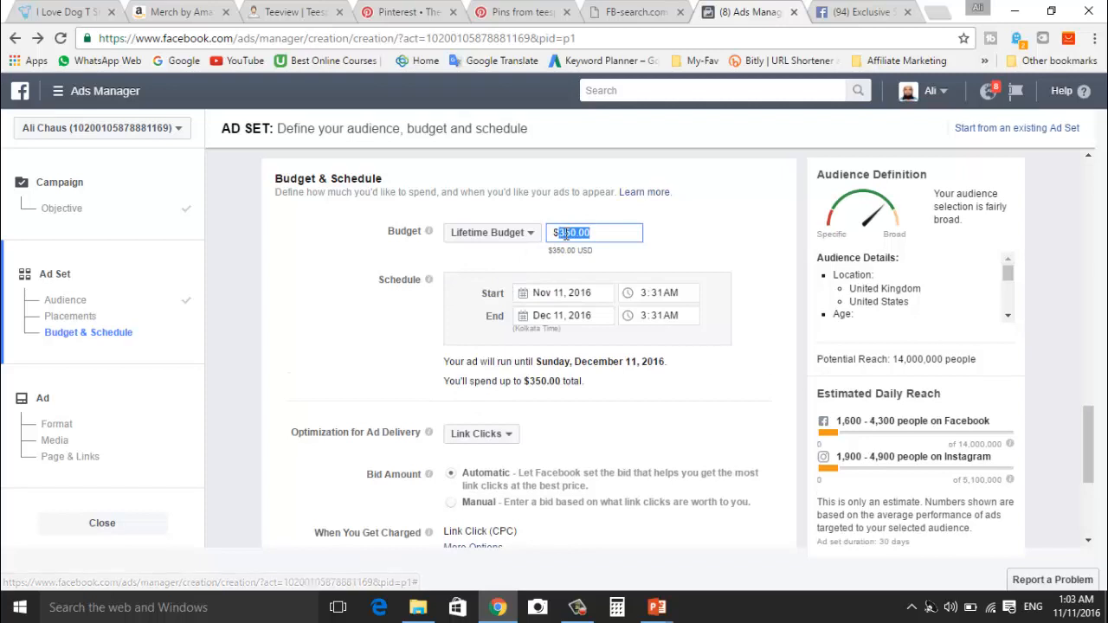
text(30)
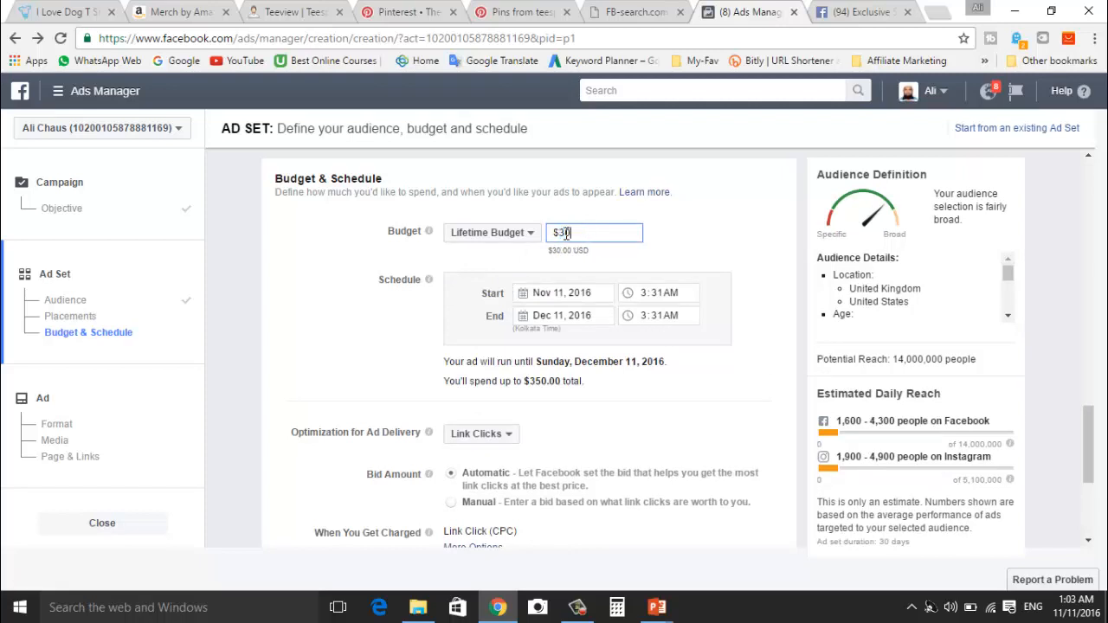
click(696, 218)
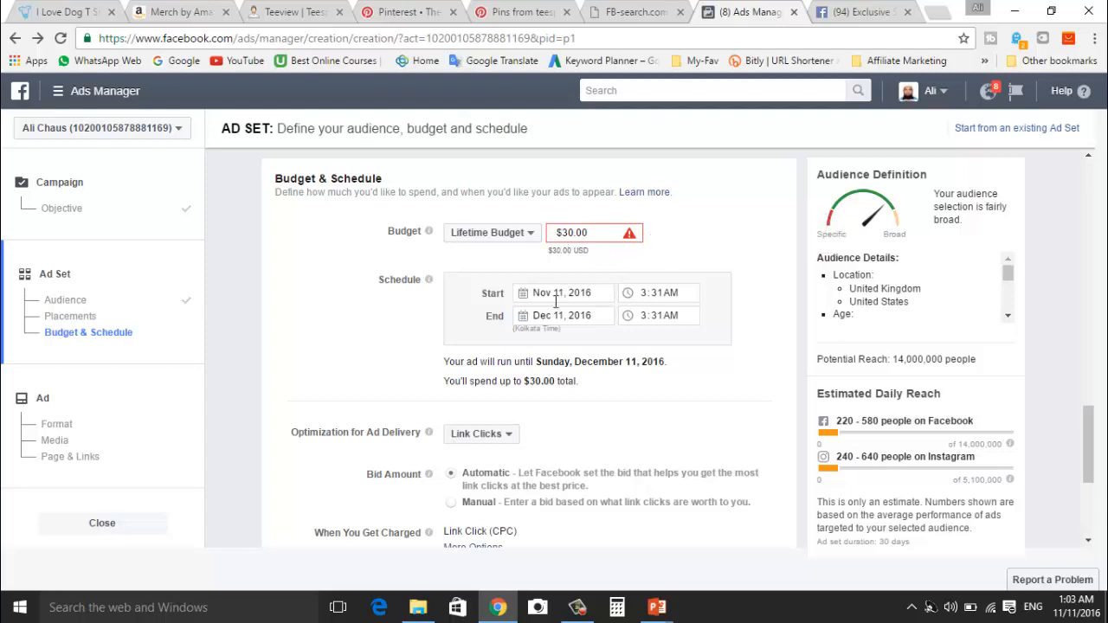
Step: Set the ad set's schedule to start on Nov 11, 2016 and end on Dec 16, 2016
click(524, 296)
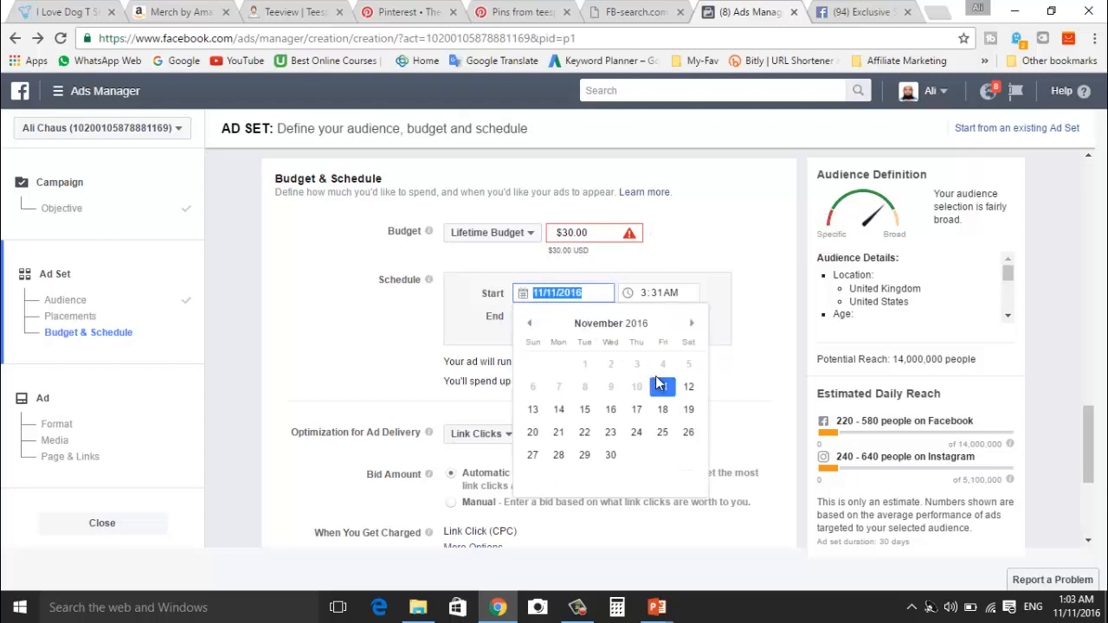
click(662, 386)
drag(658, 383, 526, 326)
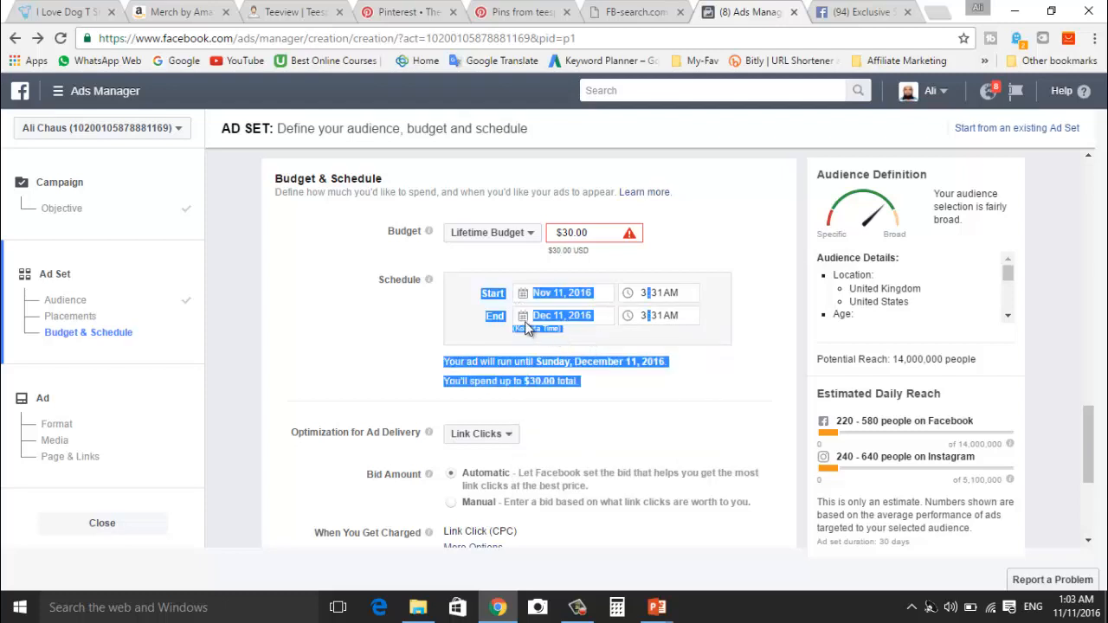
click(526, 317)
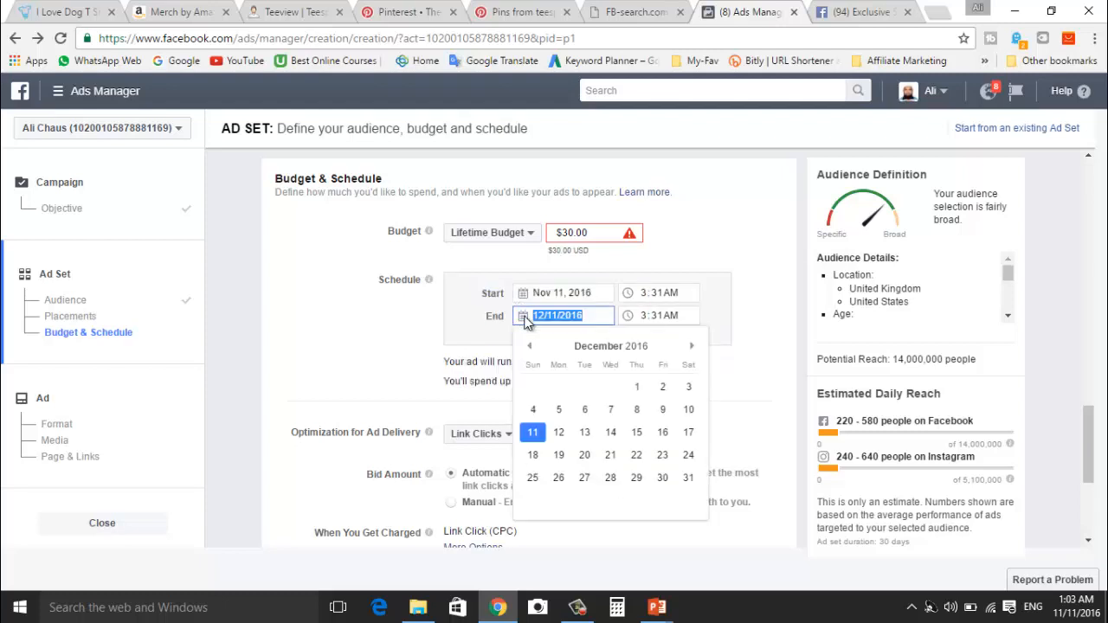
click(663, 435)
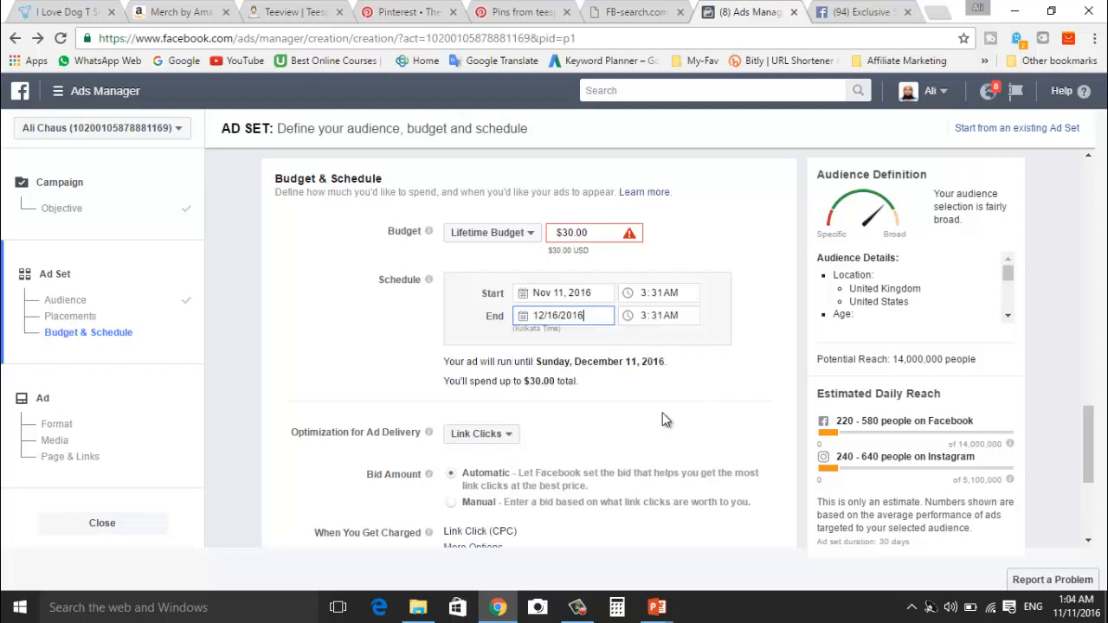
Step: Switch the ad set's budget to Daily Budget and set the schedule's end date to Nov 17, 2016
double_click(569, 234)
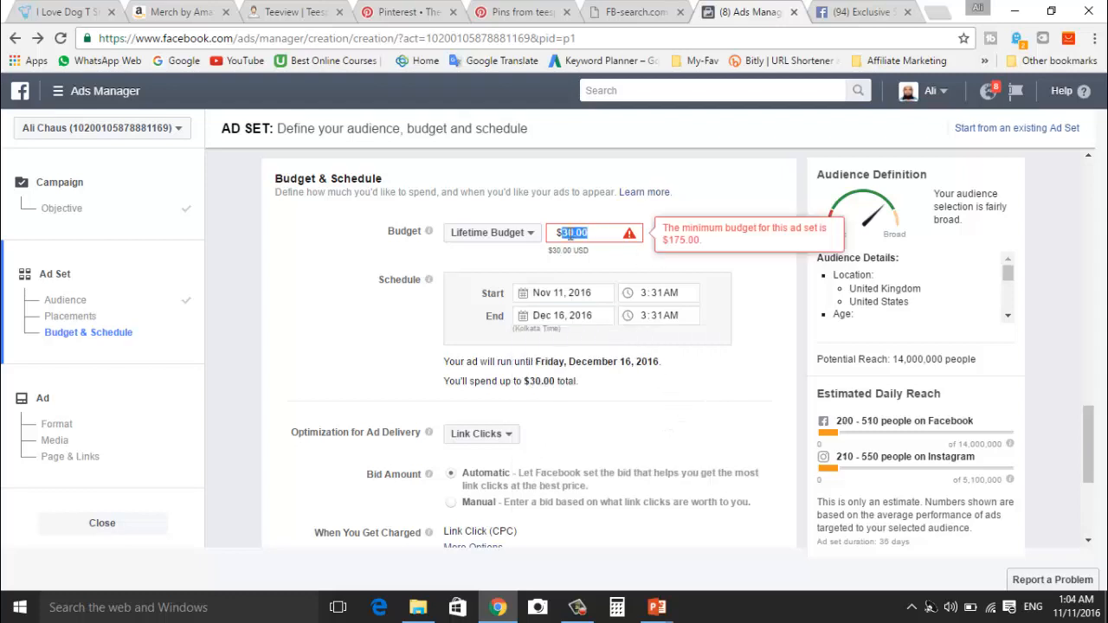
click(491, 232)
click(498, 257)
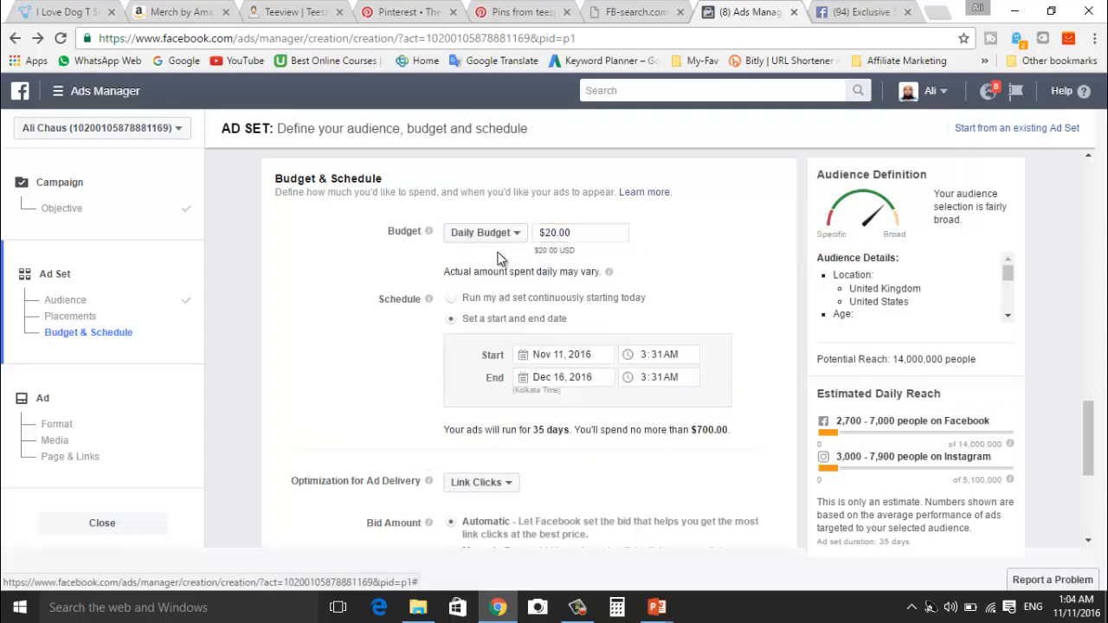
click(527, 378)
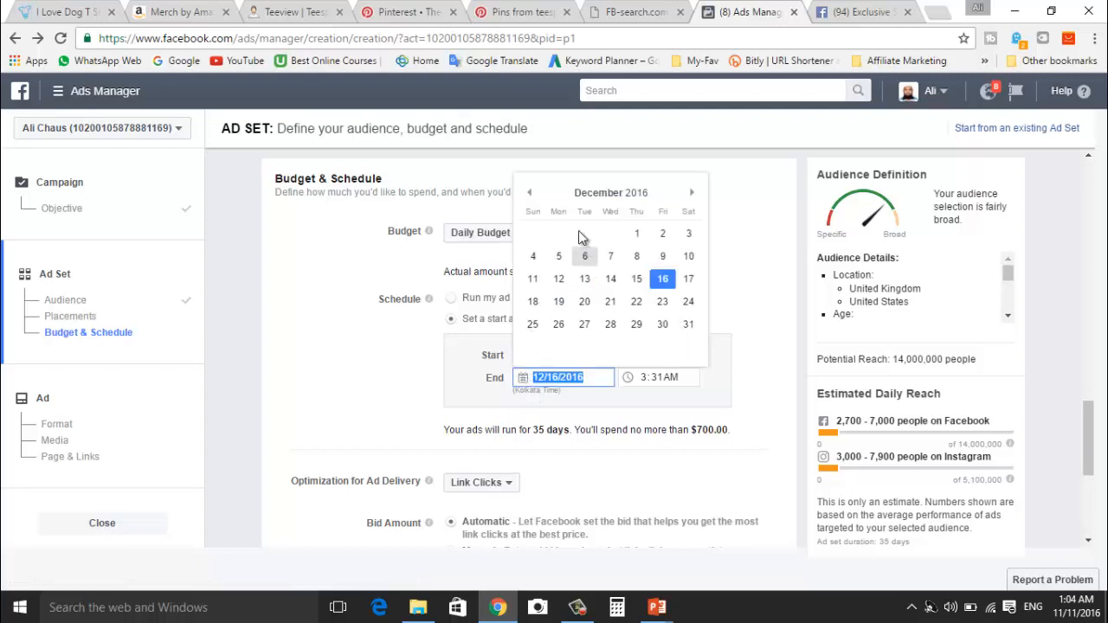
click(528, 193)
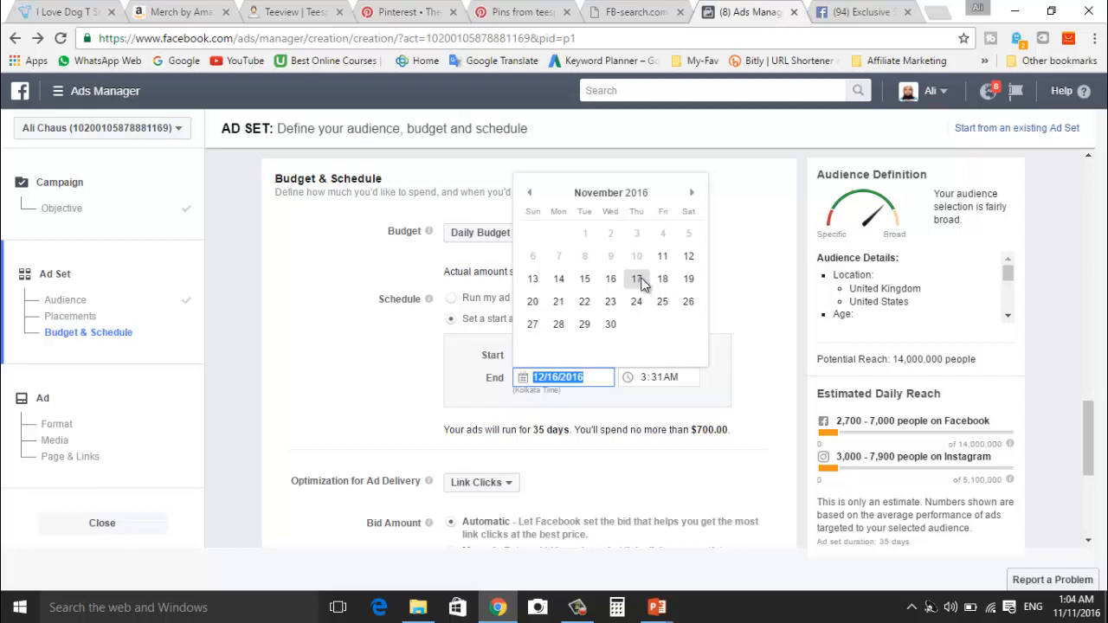
click(634, 284)
Step: Switch the ad set back to a Lifetime Budget and set the amount to $30
click(552, 232)
click(500, 236)
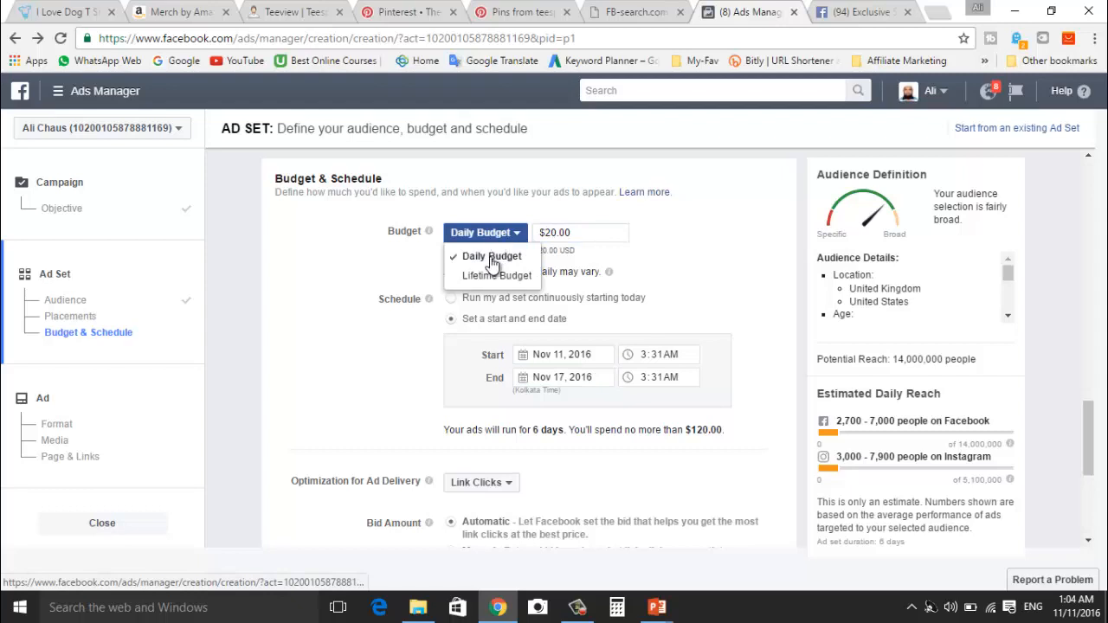
click(491, 276)
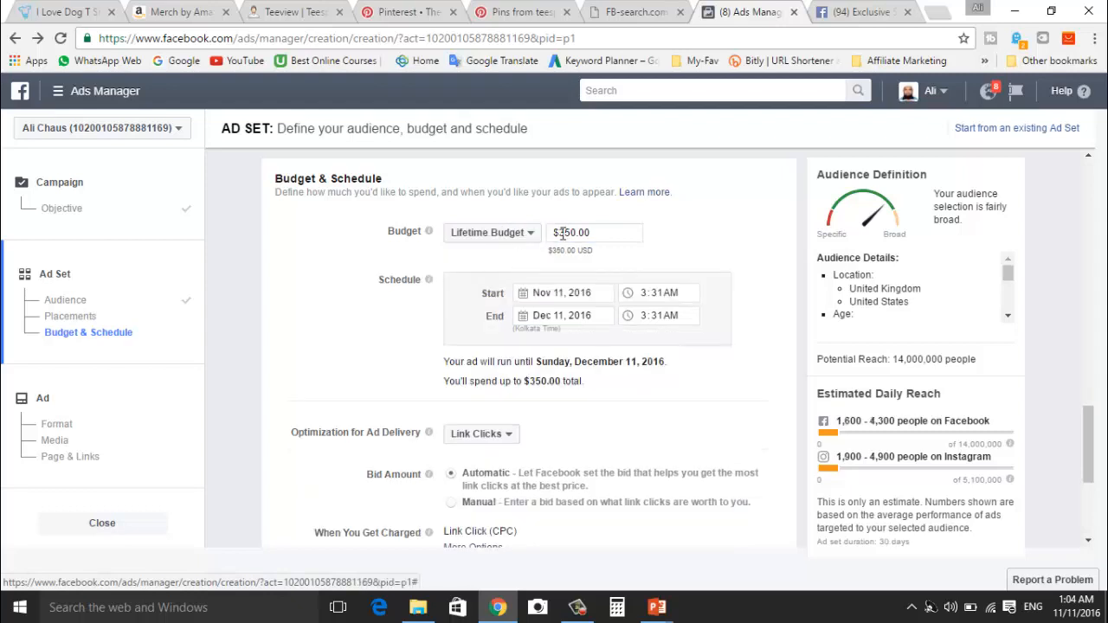
double_click(558, 233)
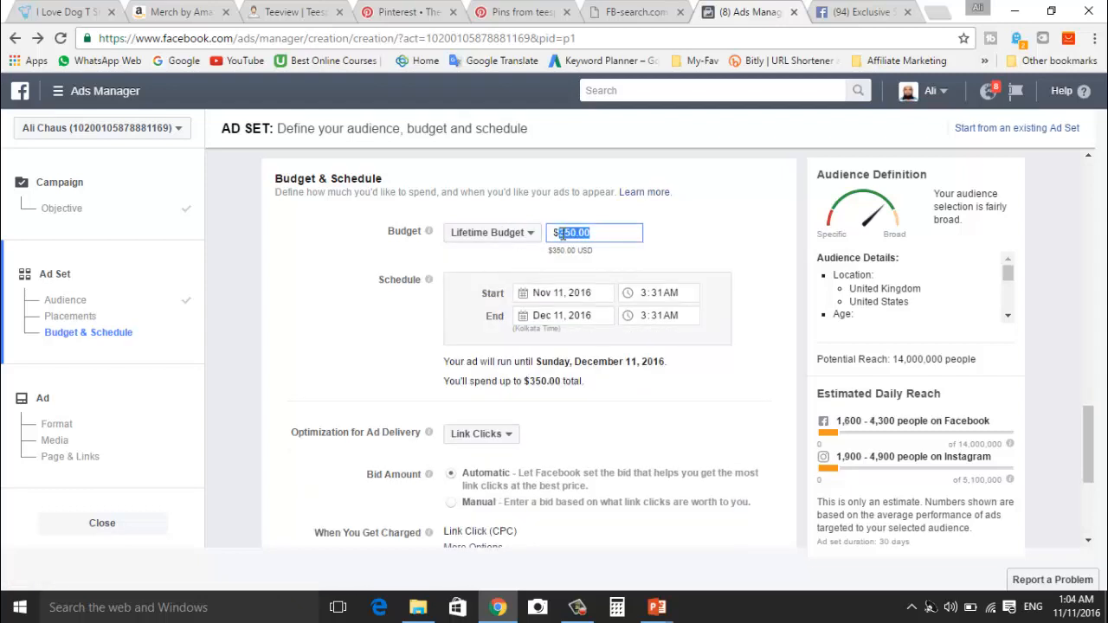
text(30)
click(617, 286)
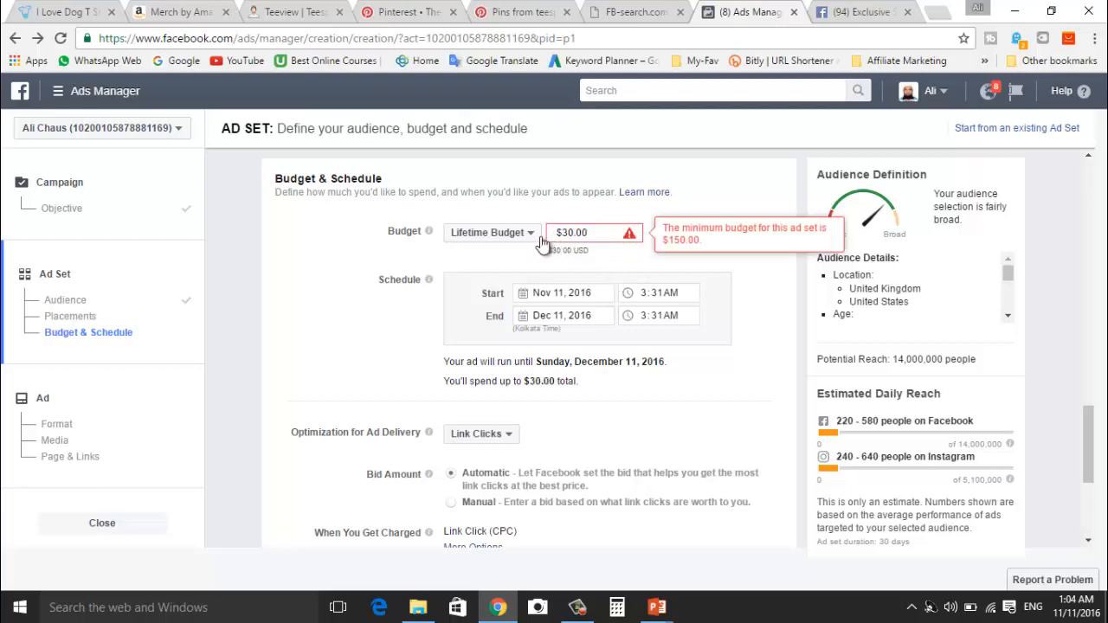
Step: Switch the ad set's budget to Daily Budget and set the amount to $5
click(521, 234)
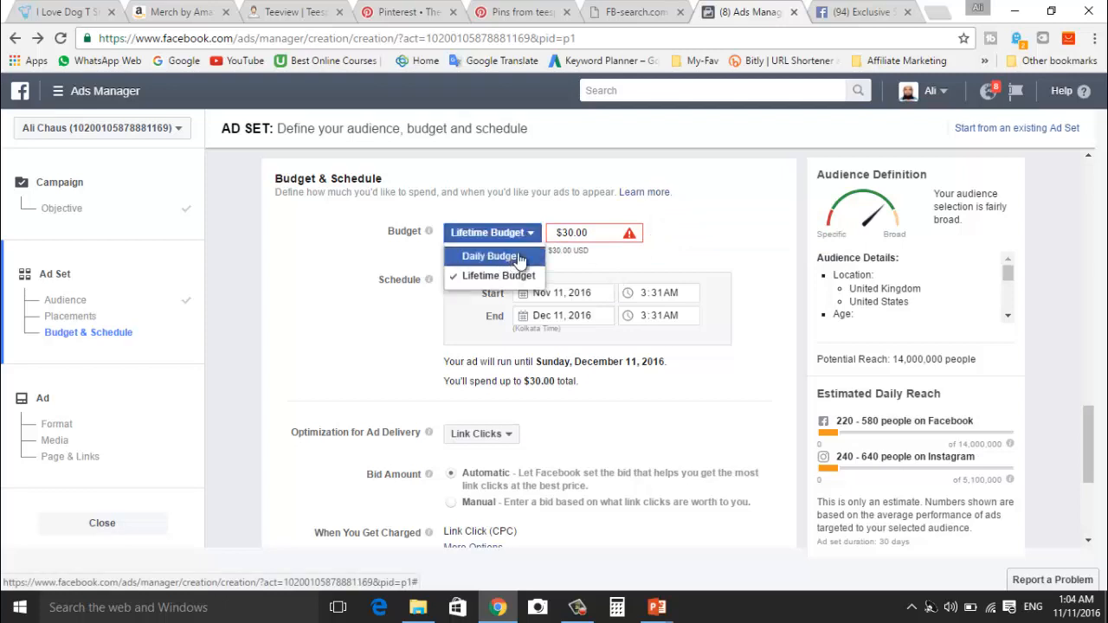
click(507, 258)
click(547, 234)
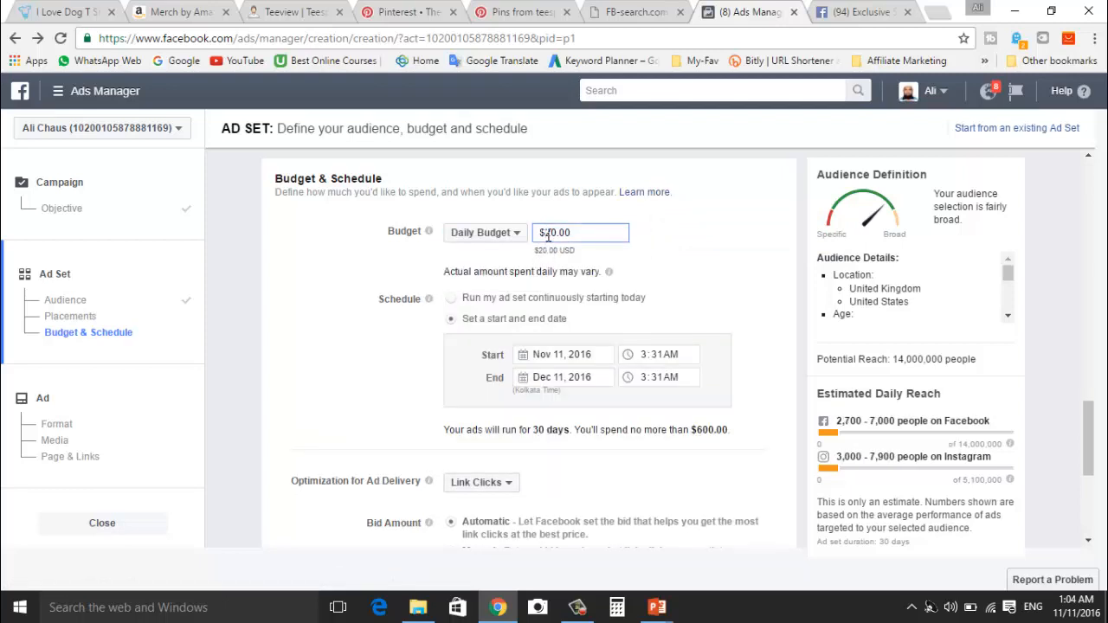
key(BackSpace)
text(5)
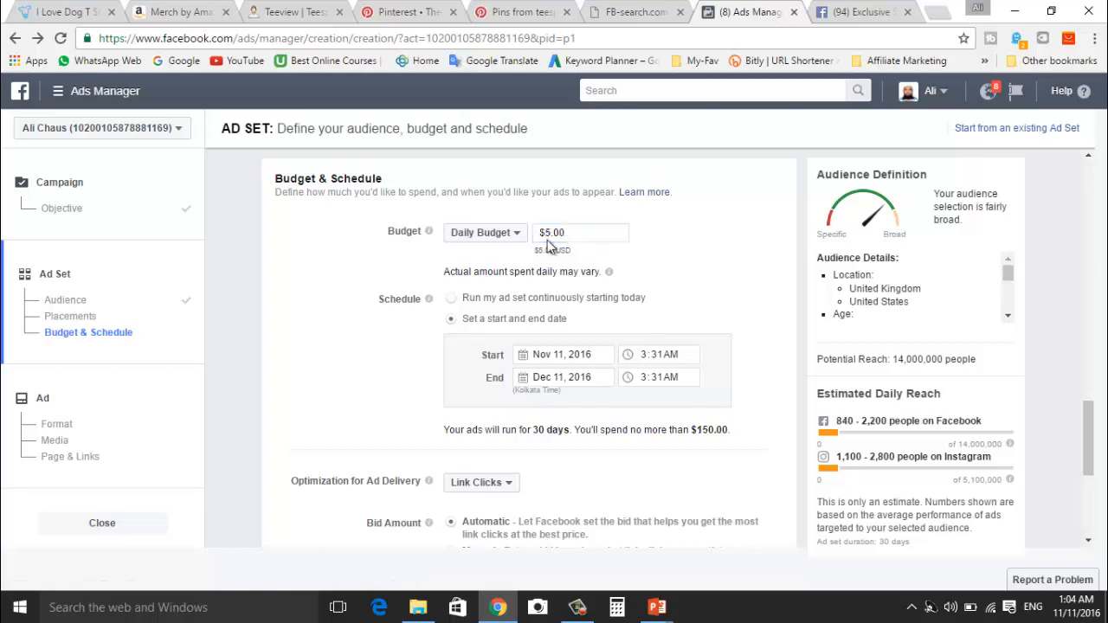
click(674, 264)
Step: Keep Link Clicks as the optimization for ad delivery and continue to the ad creation stage
scroll(675, 268, down, 3)
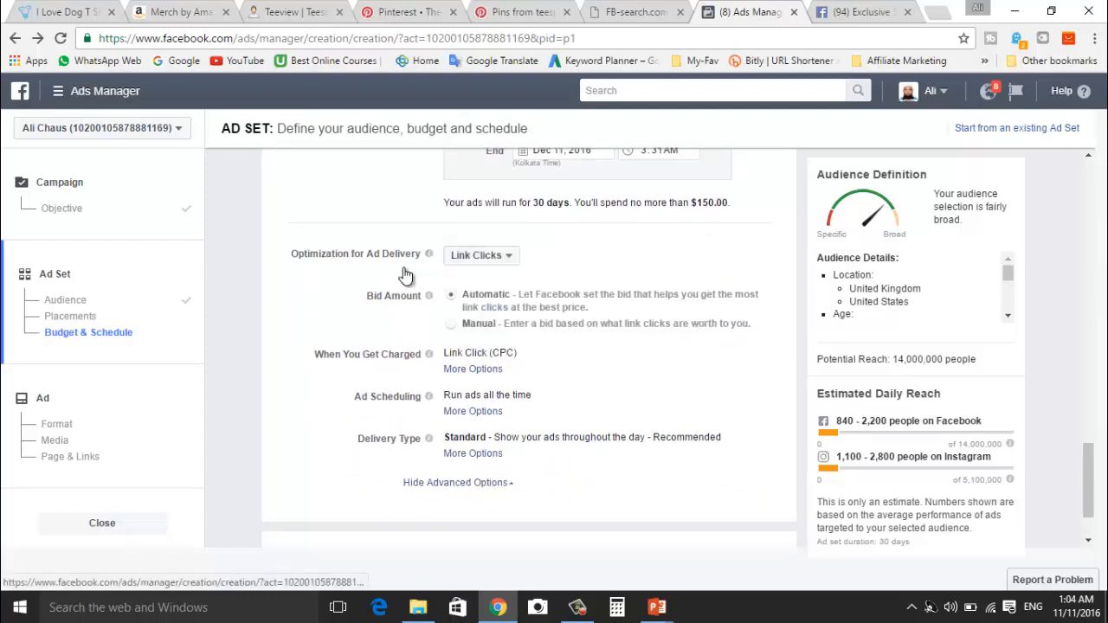
click(493, 255)
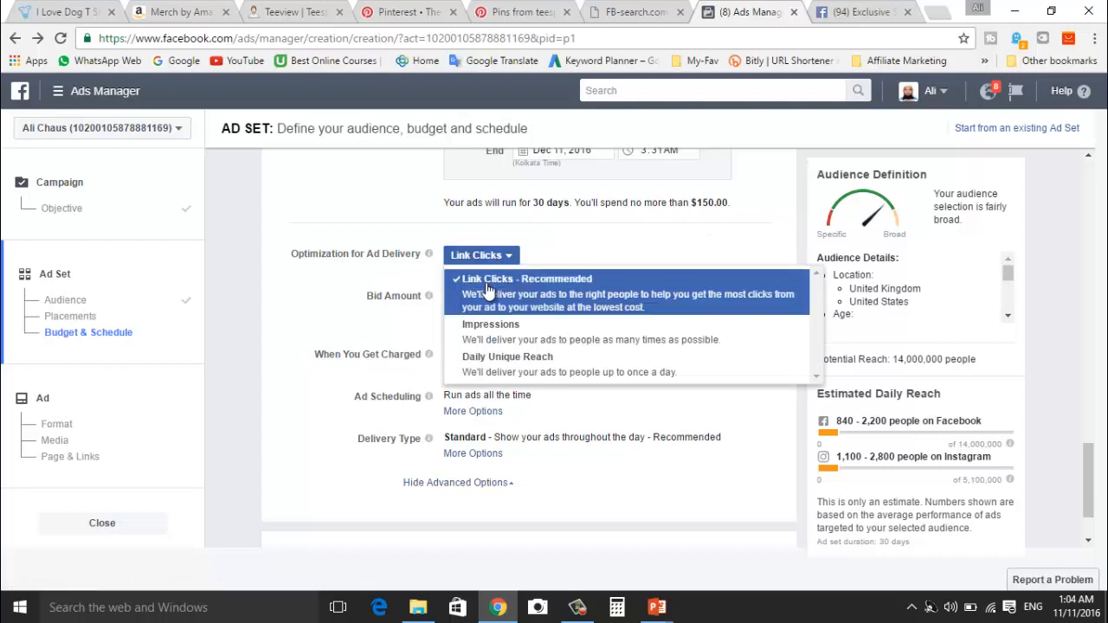
click(536, 294)
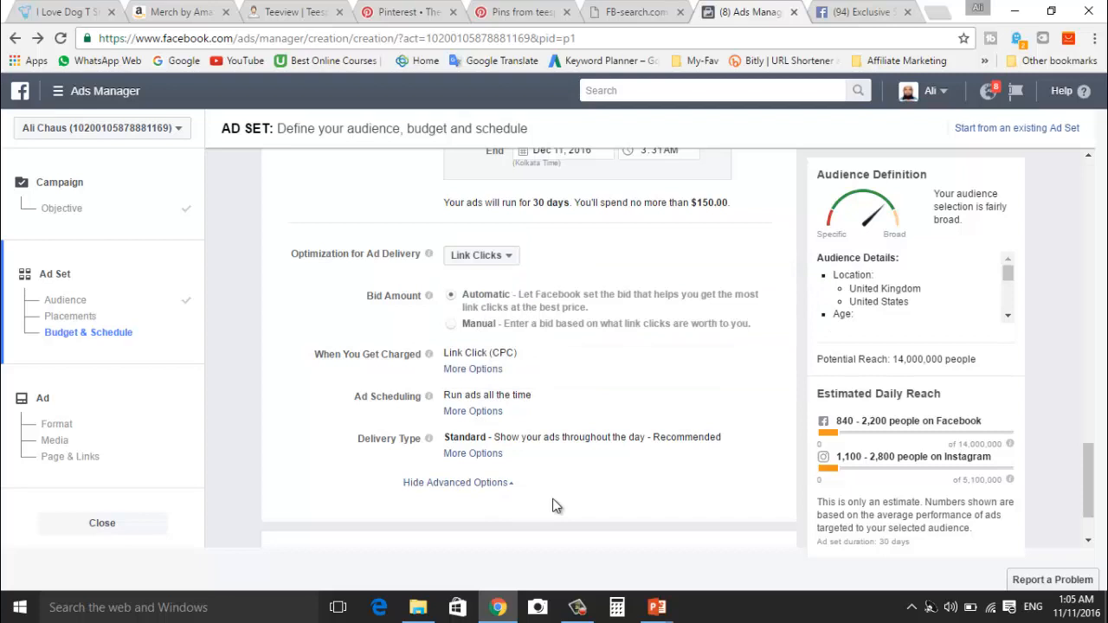
scroll(553, 500, down, 2)
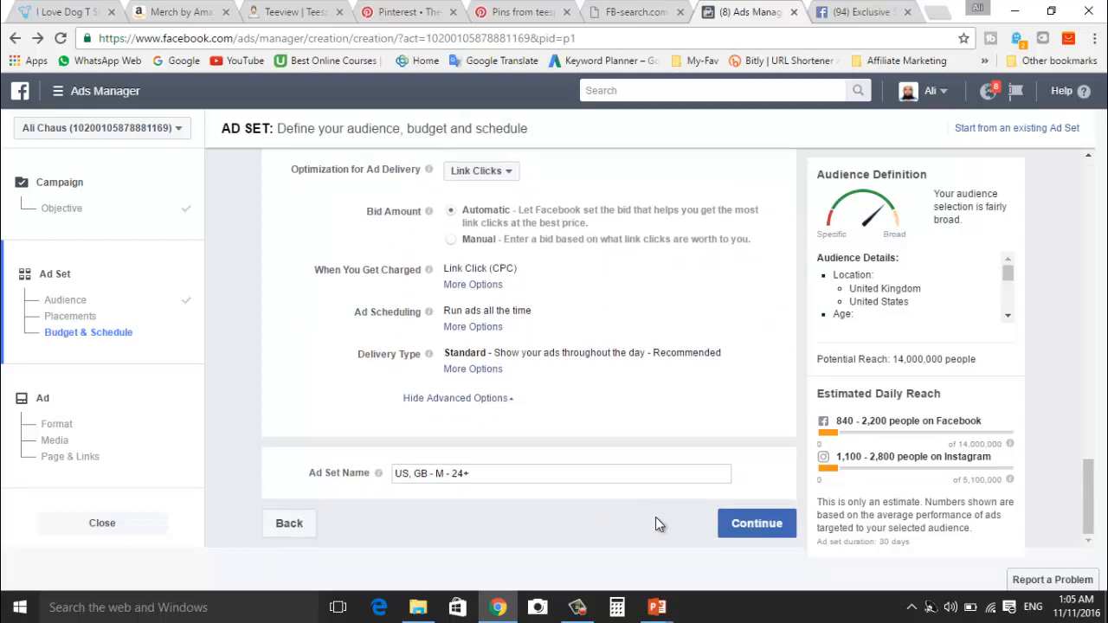
click(759, 524)
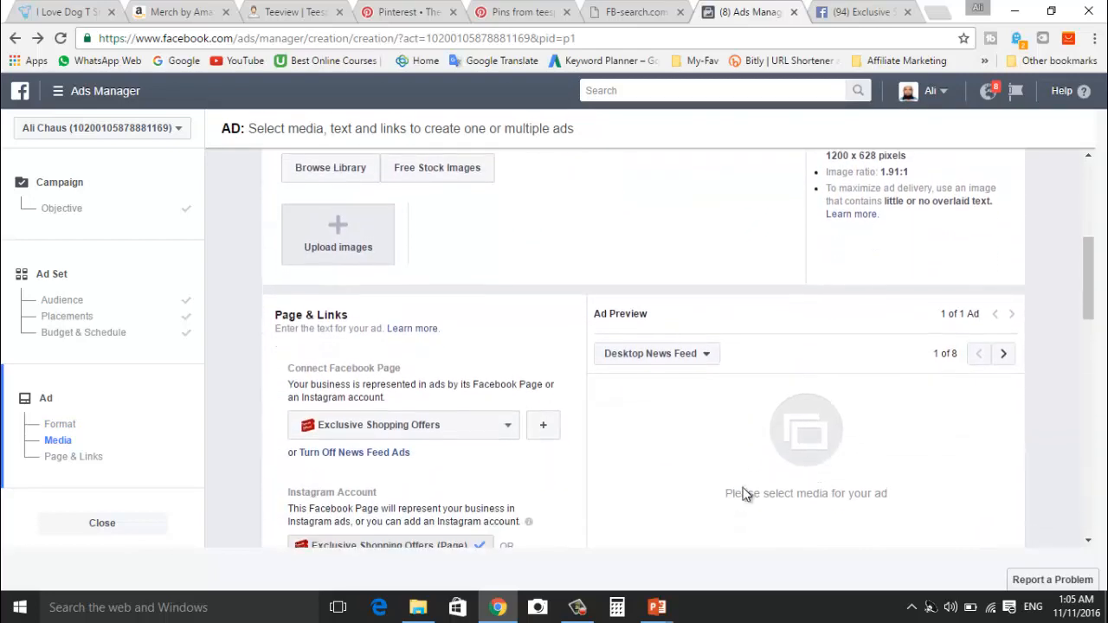
scroll(747, 494, up, 1)
scroll(746, 494, down, 2)
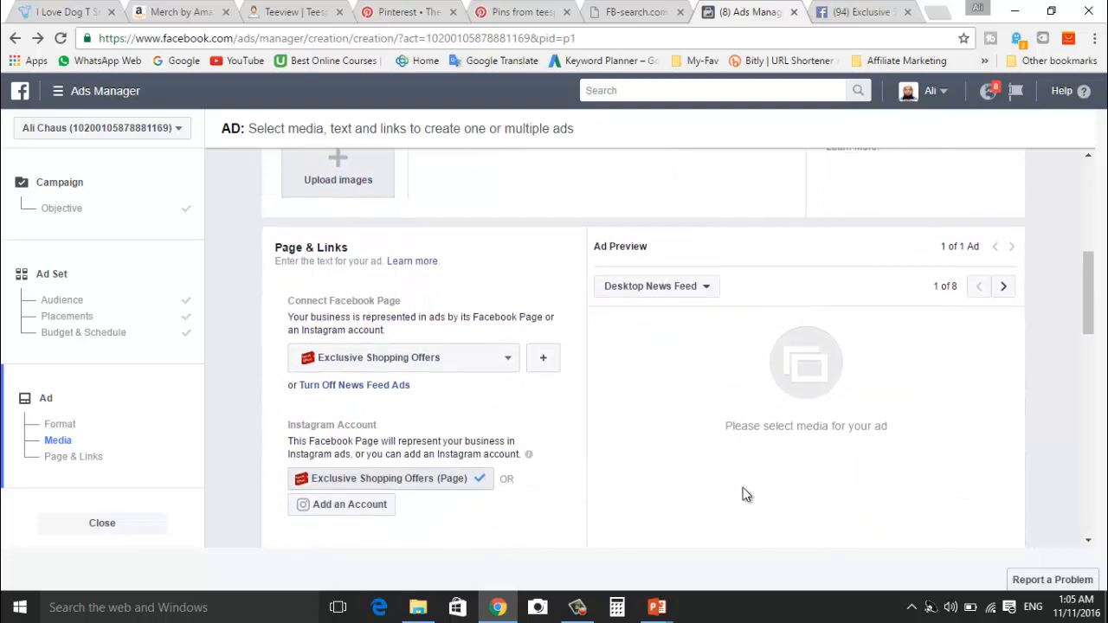
scroll(746, 494, down, 2)
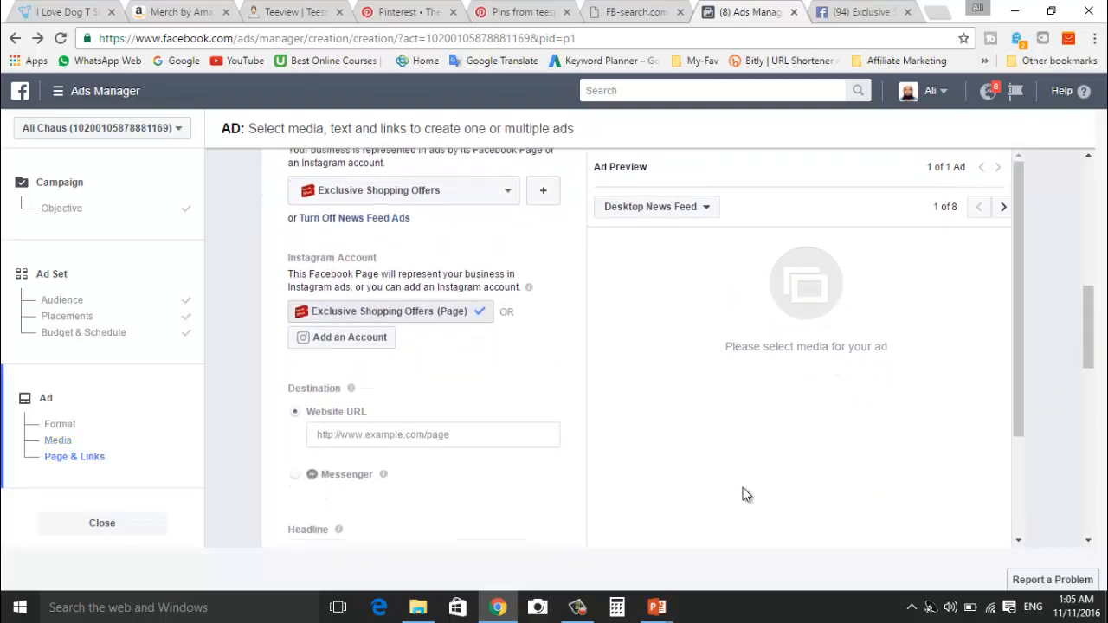
scroll(727, 489, down, 1)
click(492, 382)
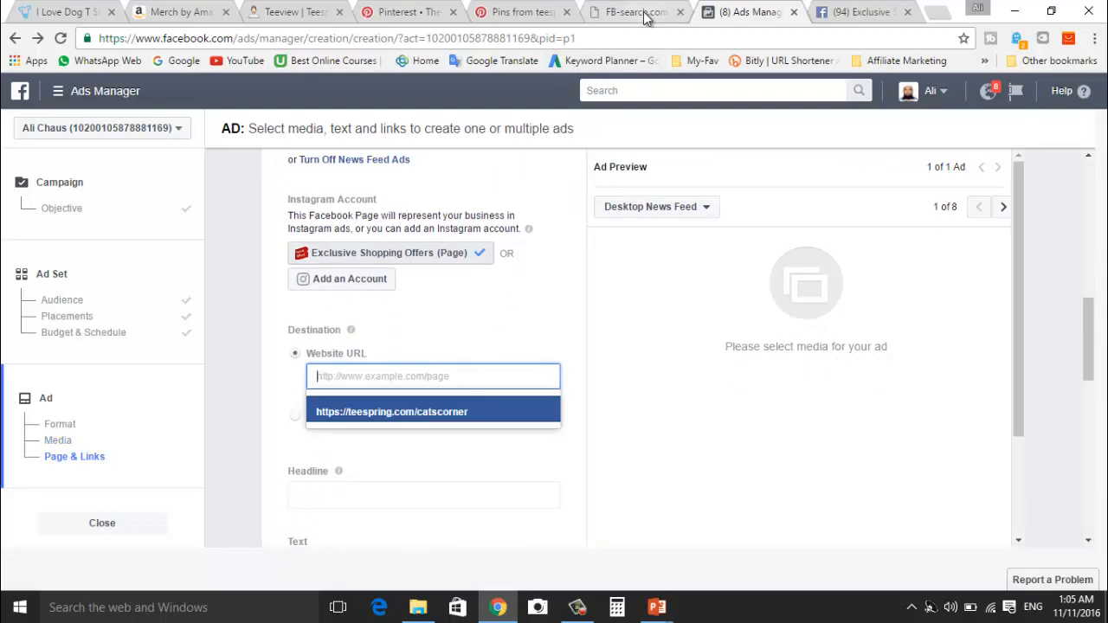
click(69, 14)
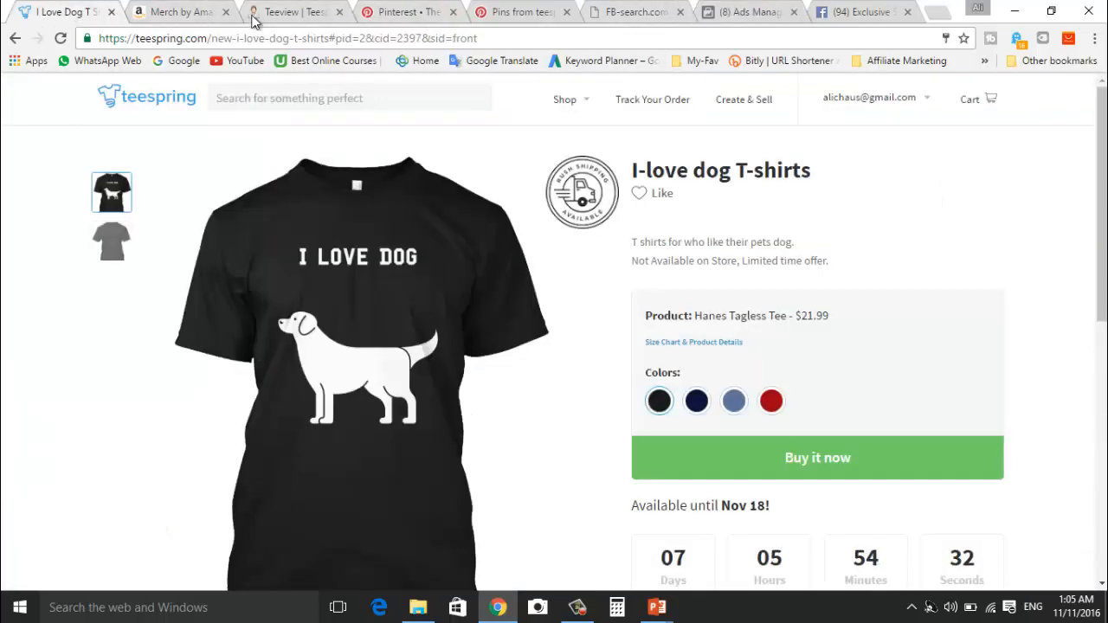
click(292, 40)
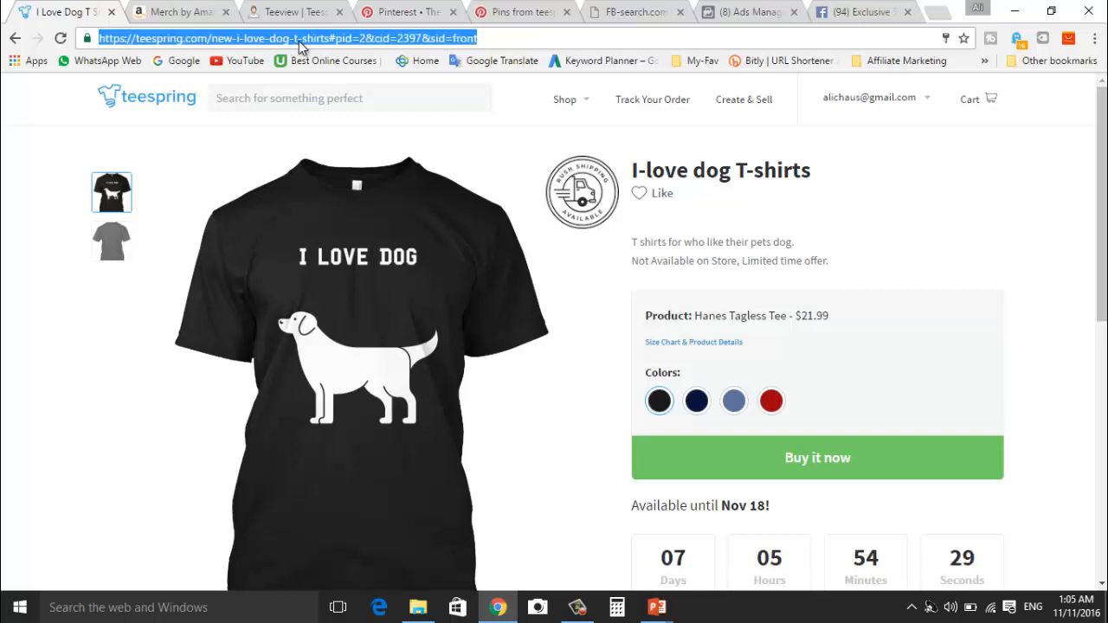
click(331, 38)
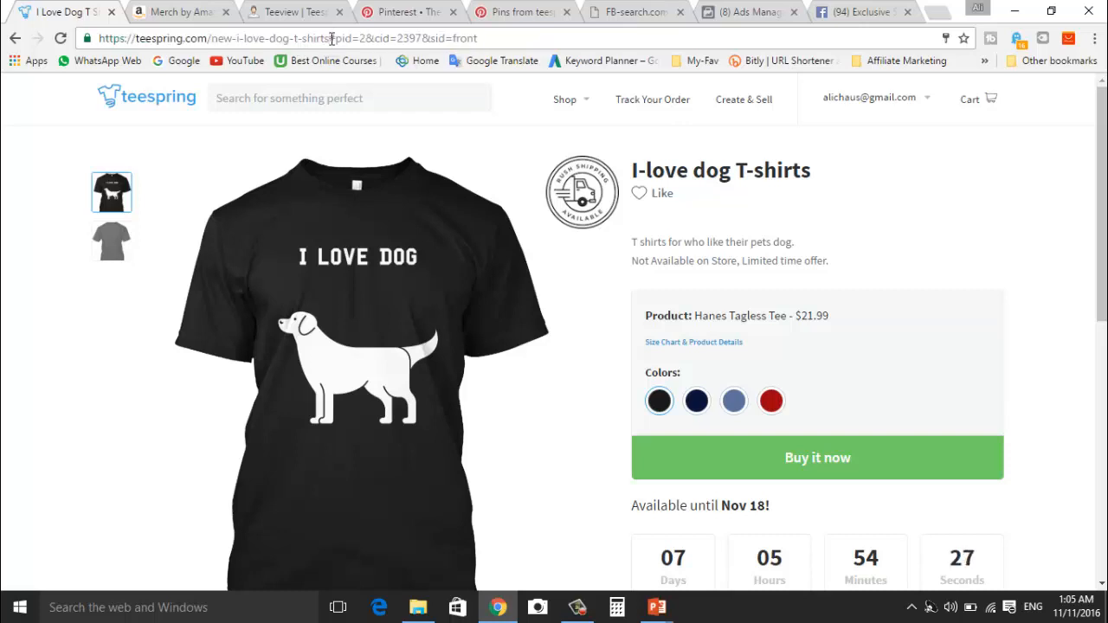
key(shift+Home)
key(ctrl+c)
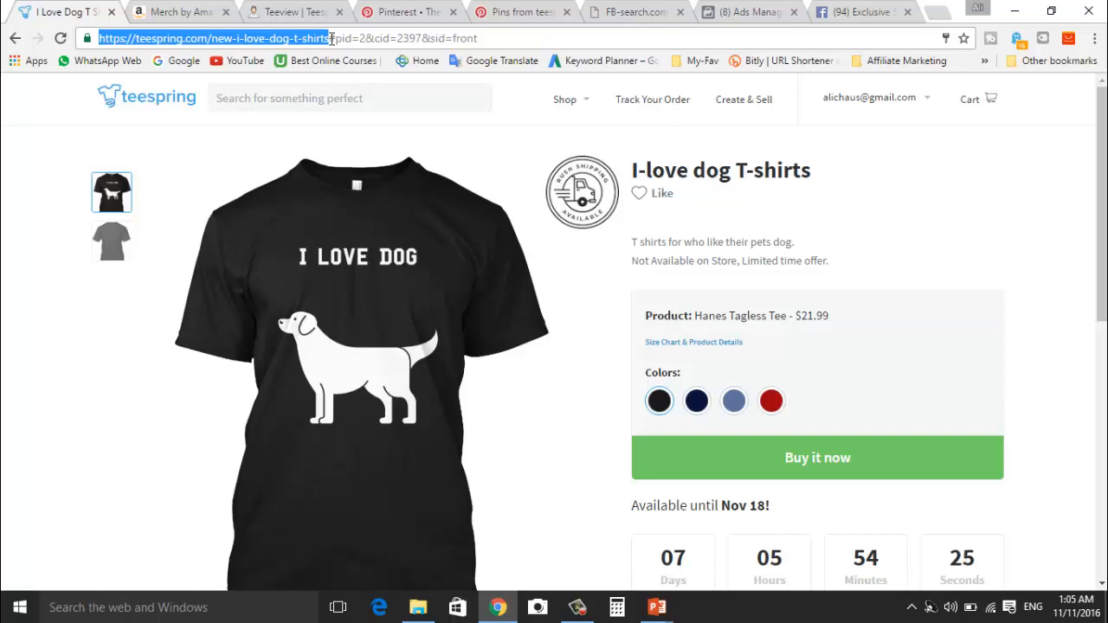
click(762, 16)
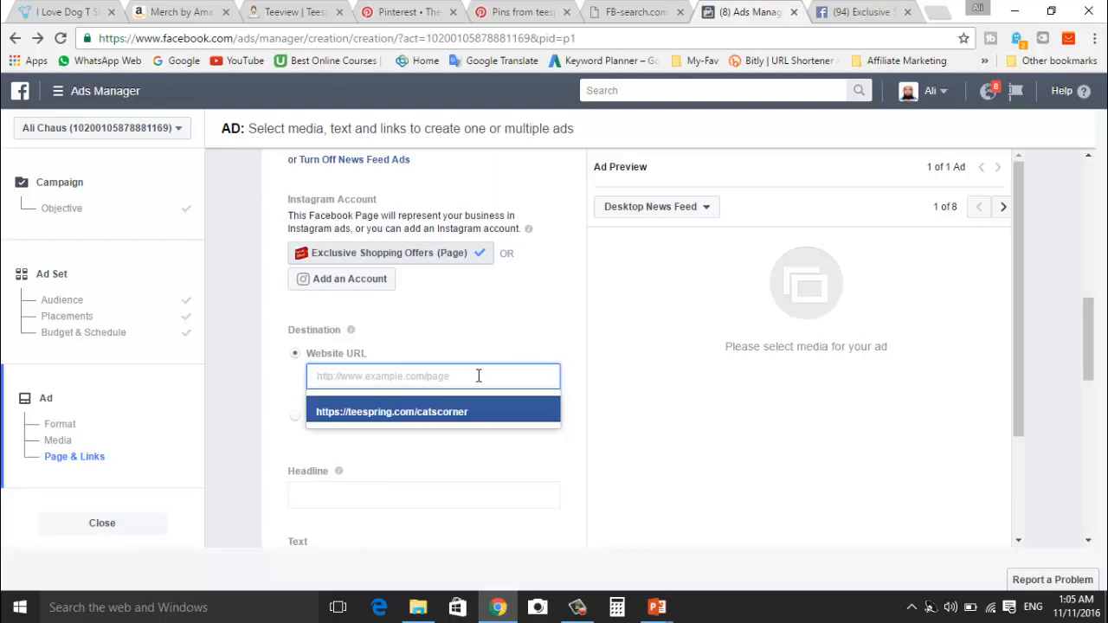
key(ctrl+v)
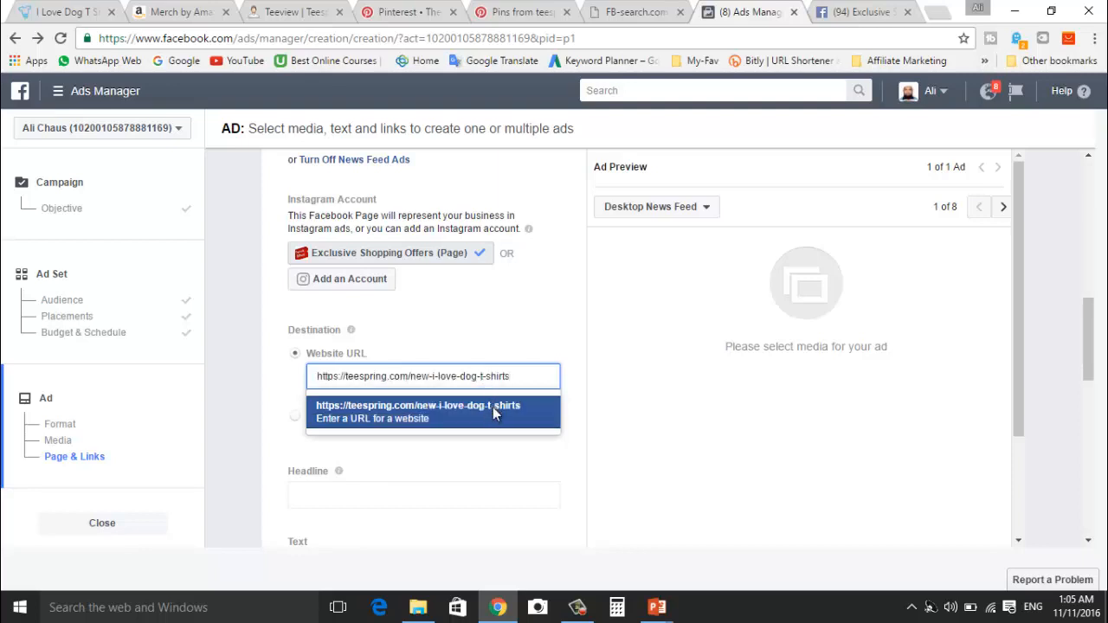
click(492, 408)
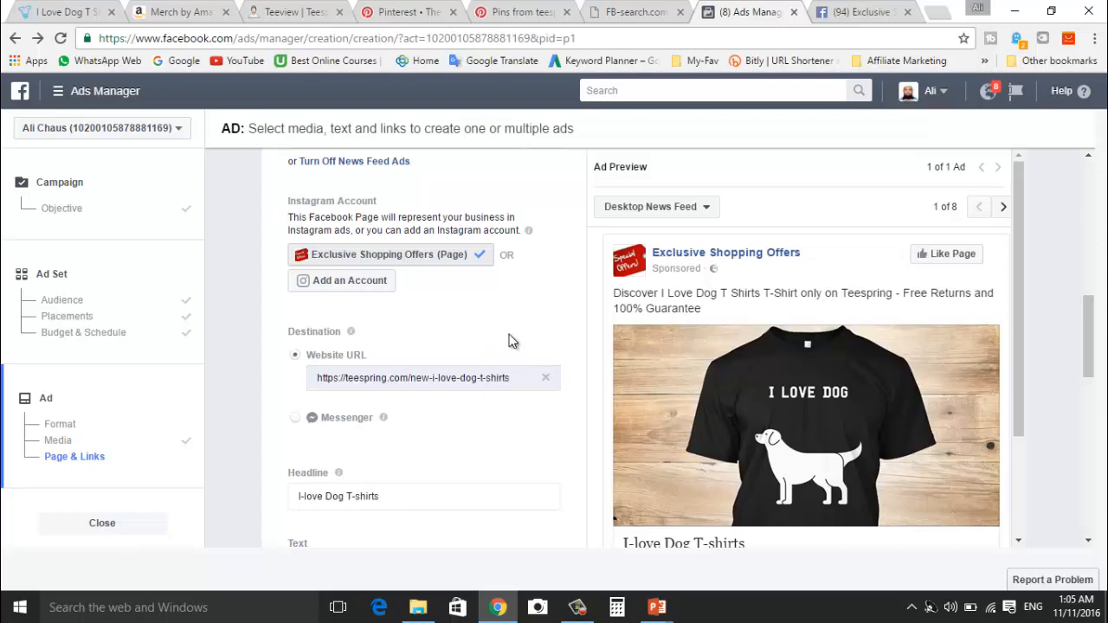
Step: Extend the ad's headline with the words "for pet lovers"
scroll(532, 330, down, 3)
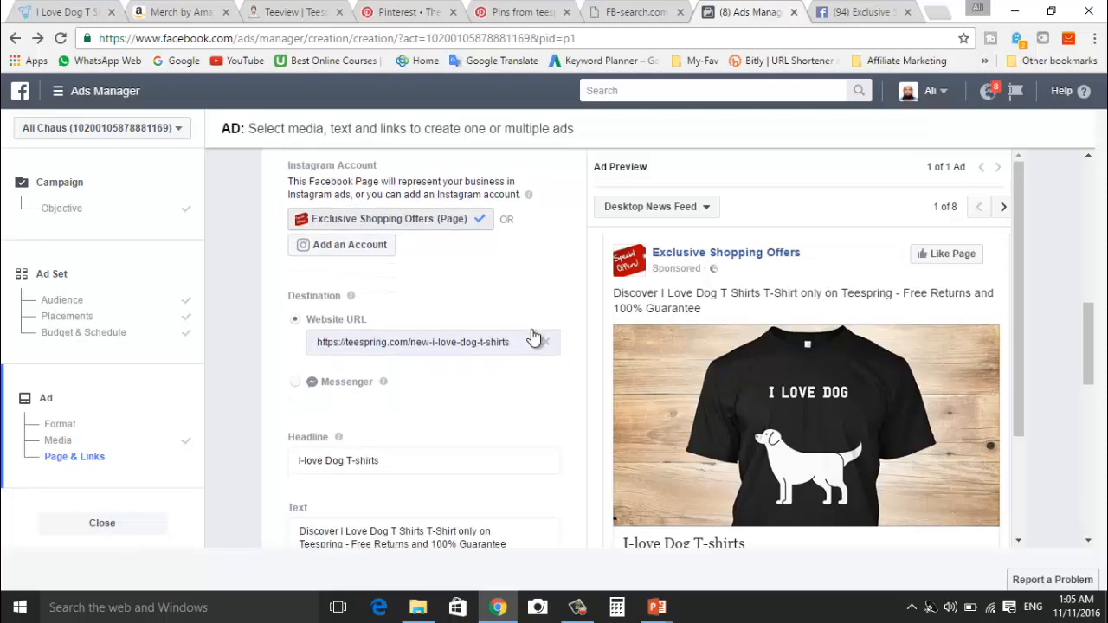
scroll(532, 334, down, 3)
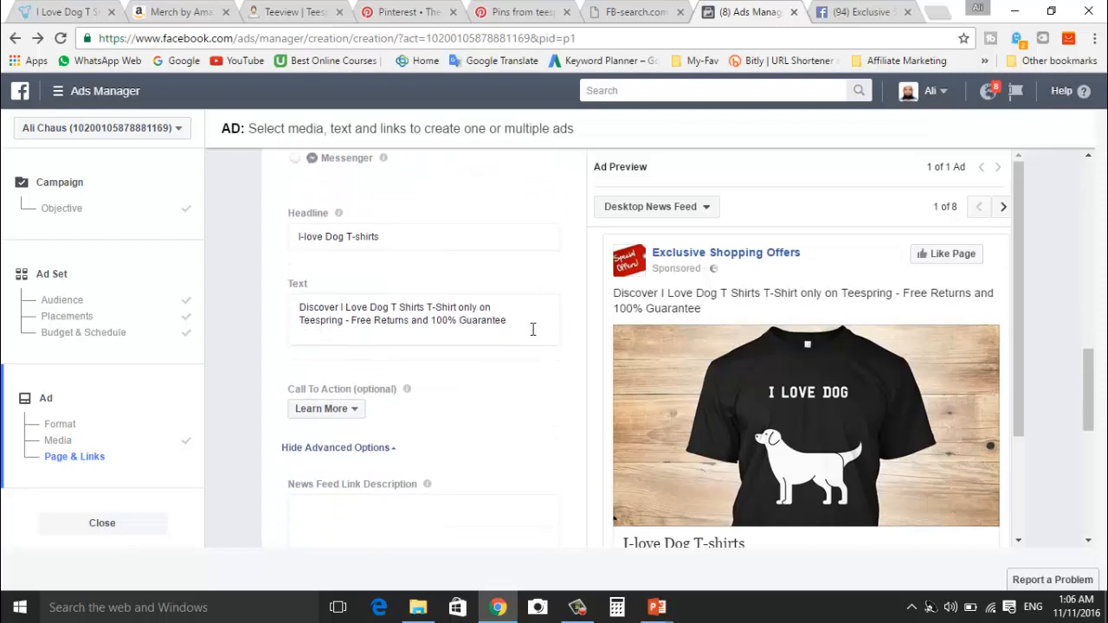
click(451, 243)
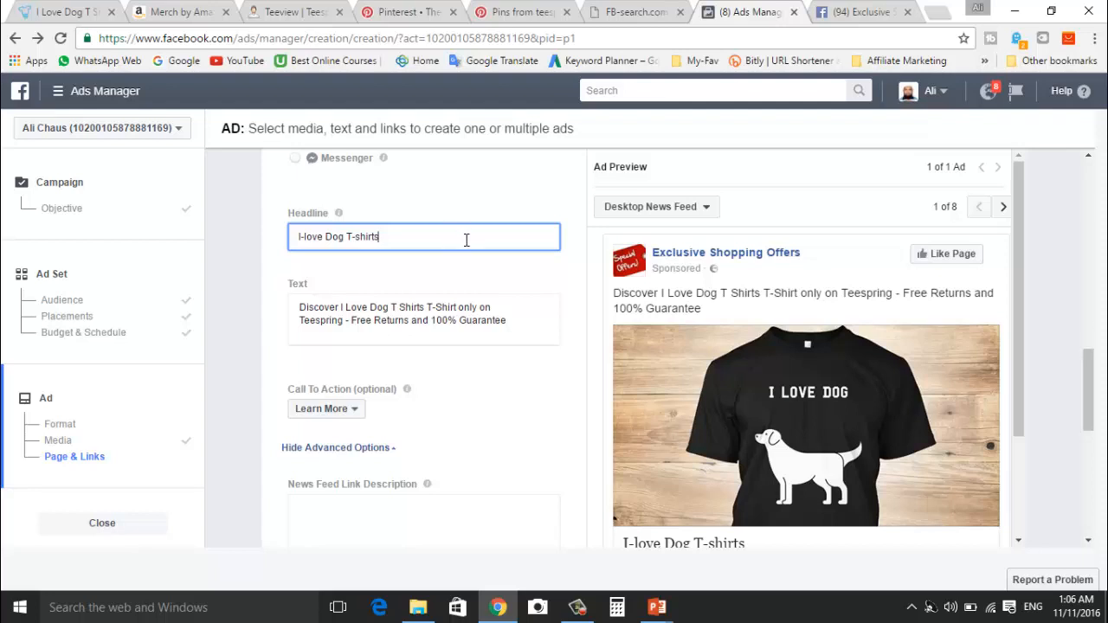
text(f)
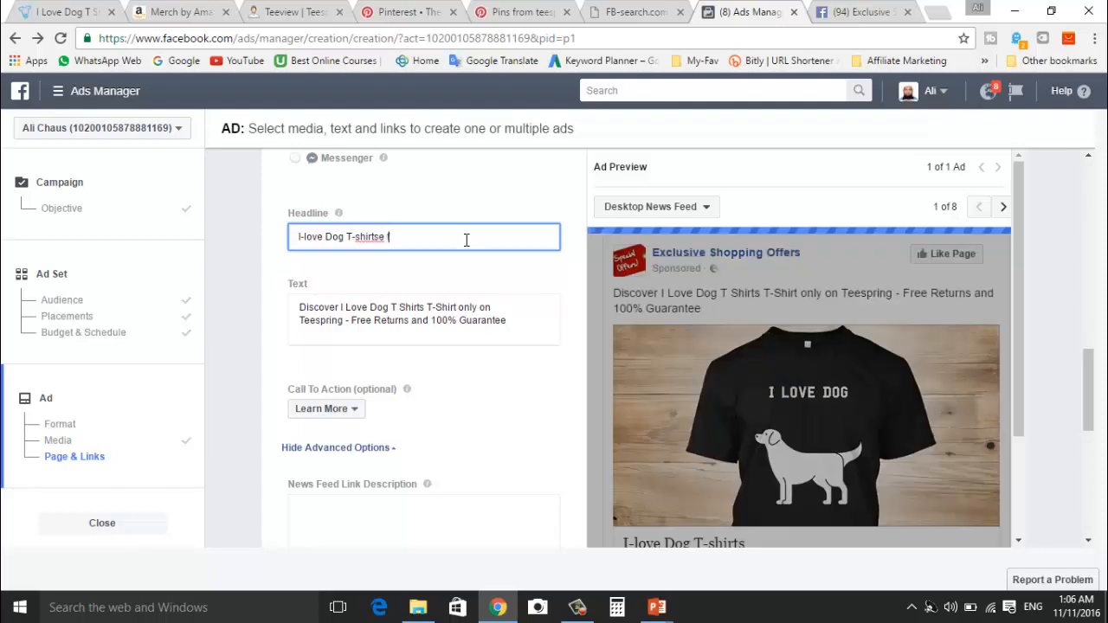
text(or pet lovers )
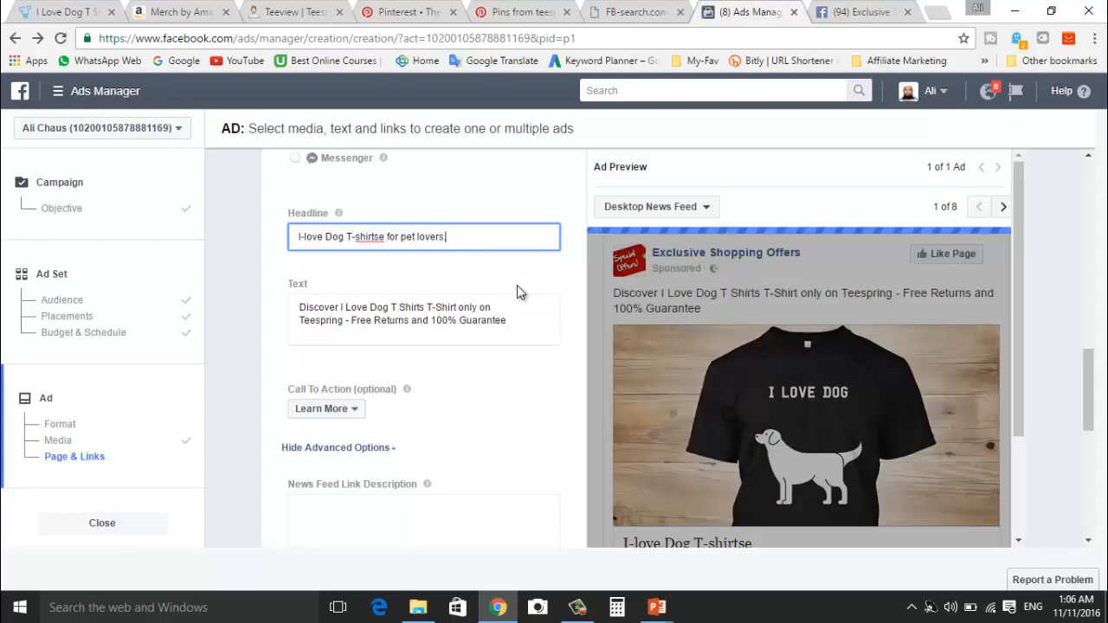
Step: End the ad's headline with a period and keep the existing ad text
text(.)
click(519, 285)
click(528, 321)
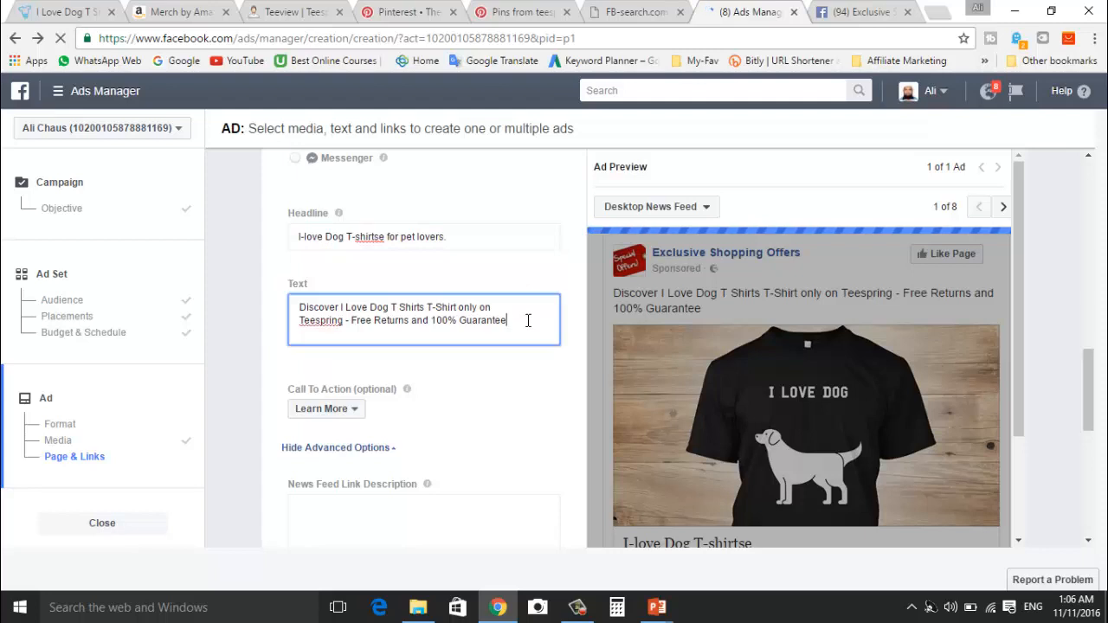
click(521, 433)
Step: Set the ad's display link to teespring.com and look over the rest of the ad form and preview
scroll(521, 433, down, 3)
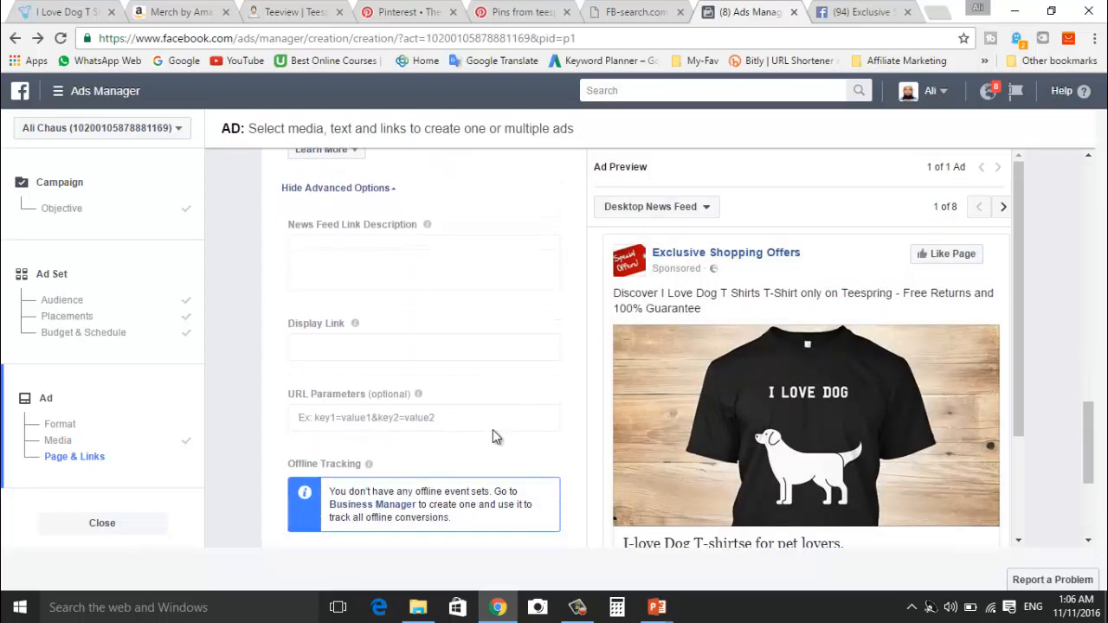
click(454, 348)
text(te)
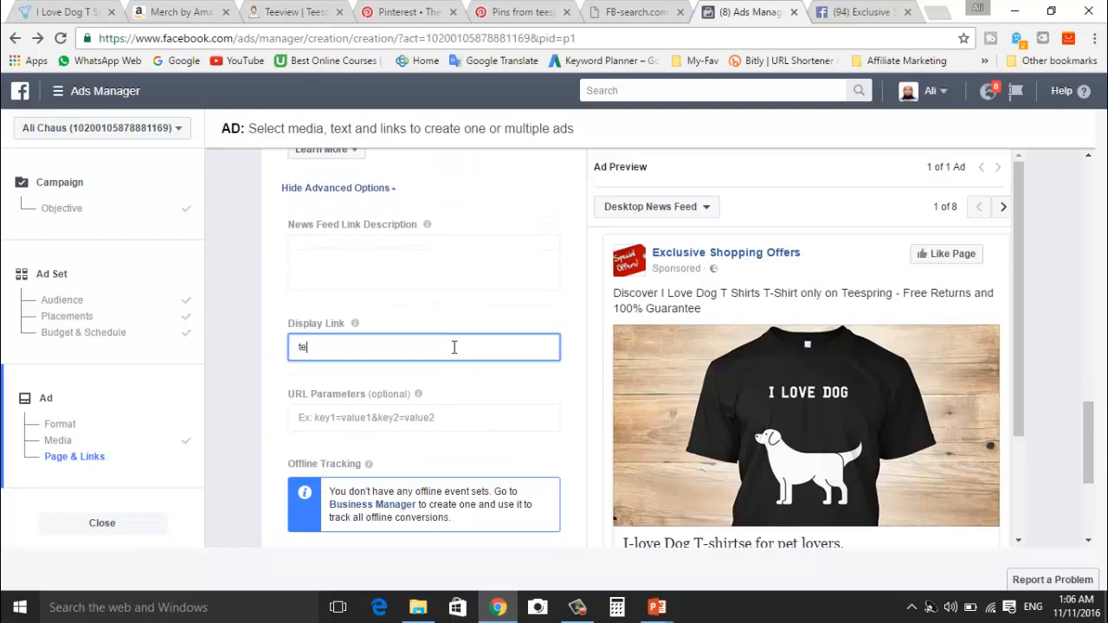
text(espring.com)
click(599, 431)
scroll(598, 431, down, 1)
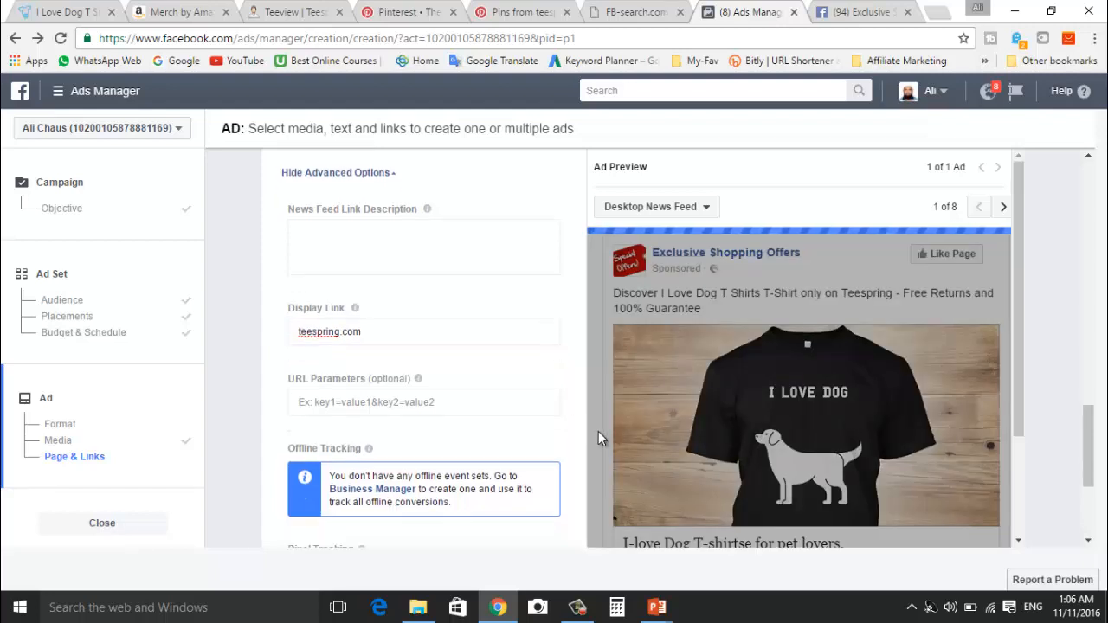
scroll(598, 431, down, 2)
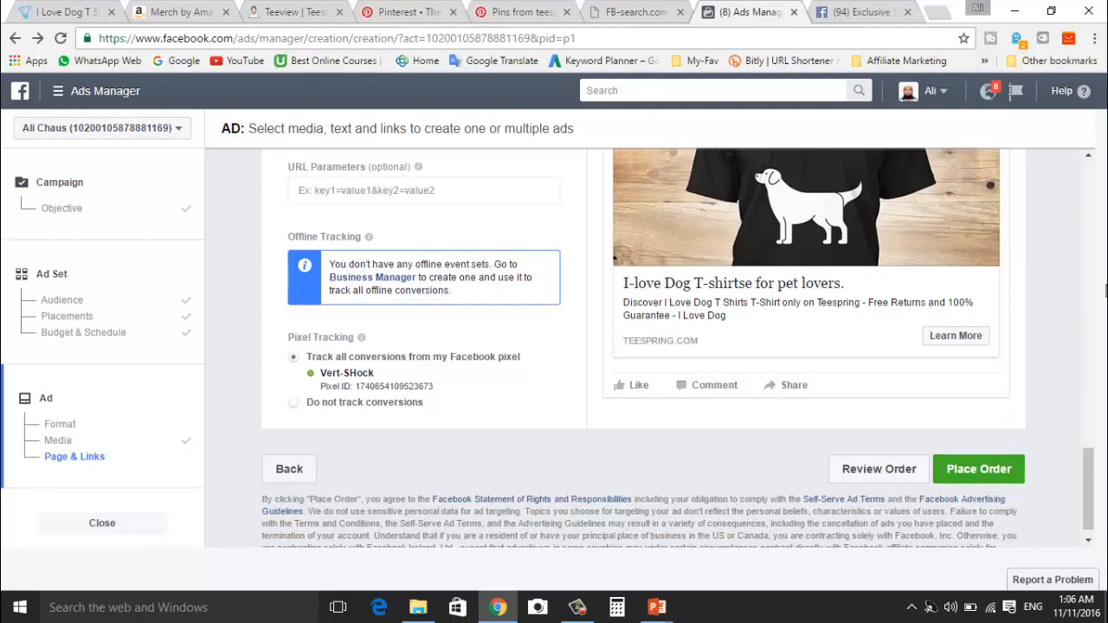
drag(1091, 465, 1089, 169)
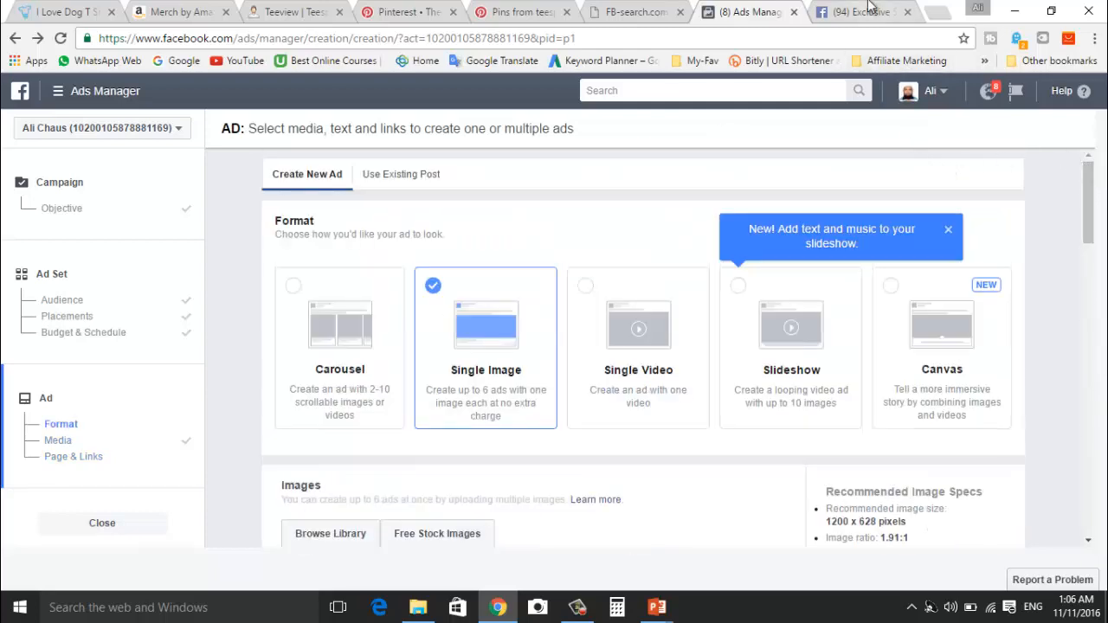
Step: View the Exclusive Shopping Offers page on Facebook, and switch to the PowerPoint slide show's Facebook Ads slide
click(868, 11)
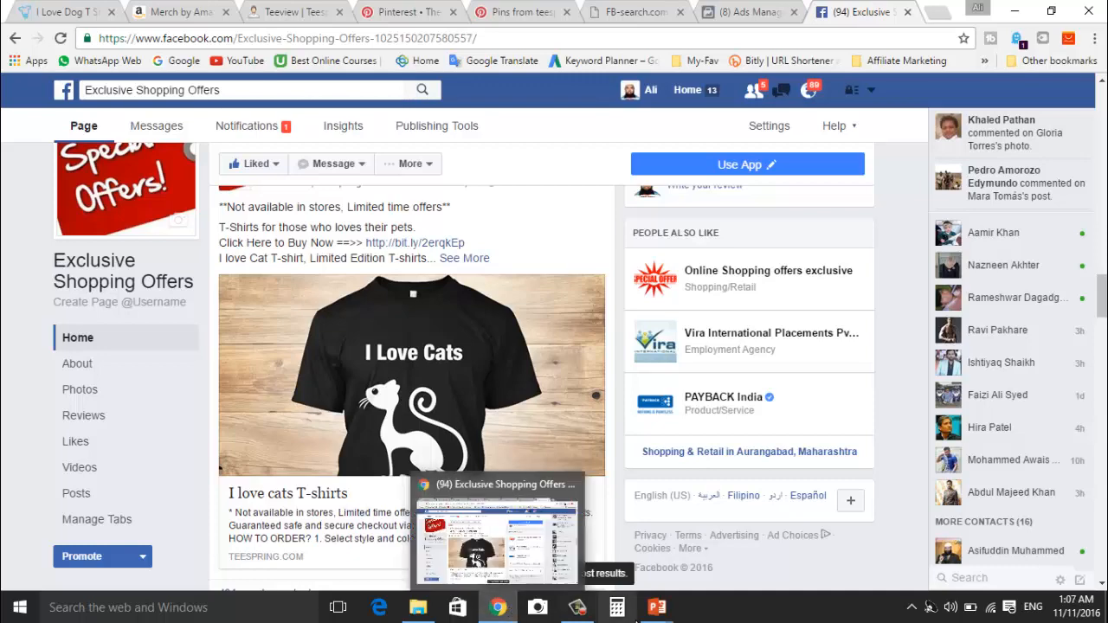
mouse_move(659, 611)
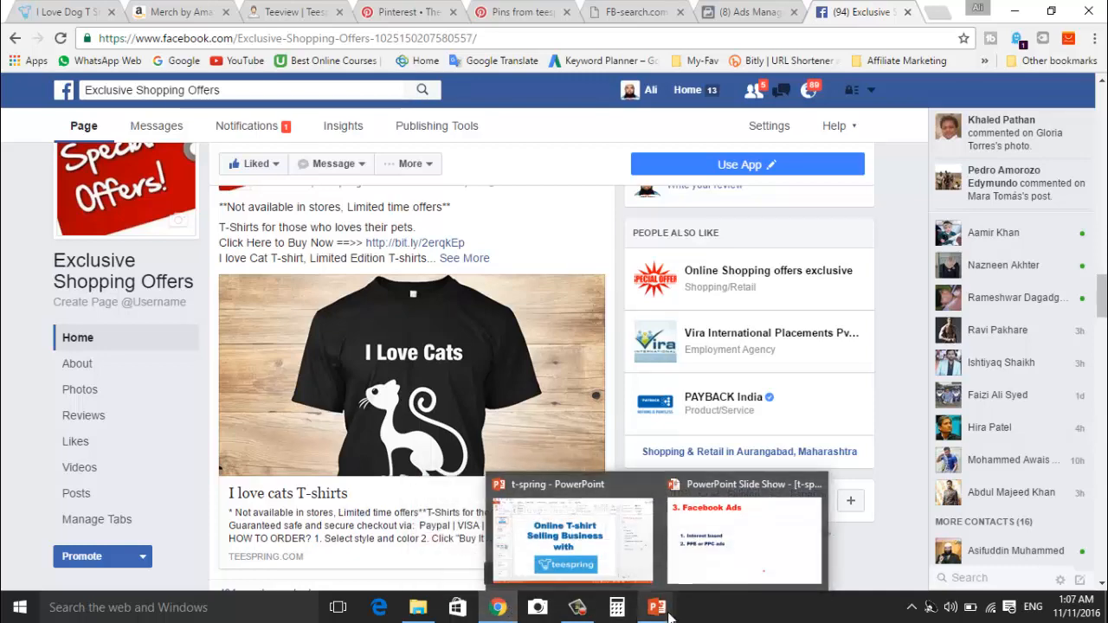
click(714, 552)
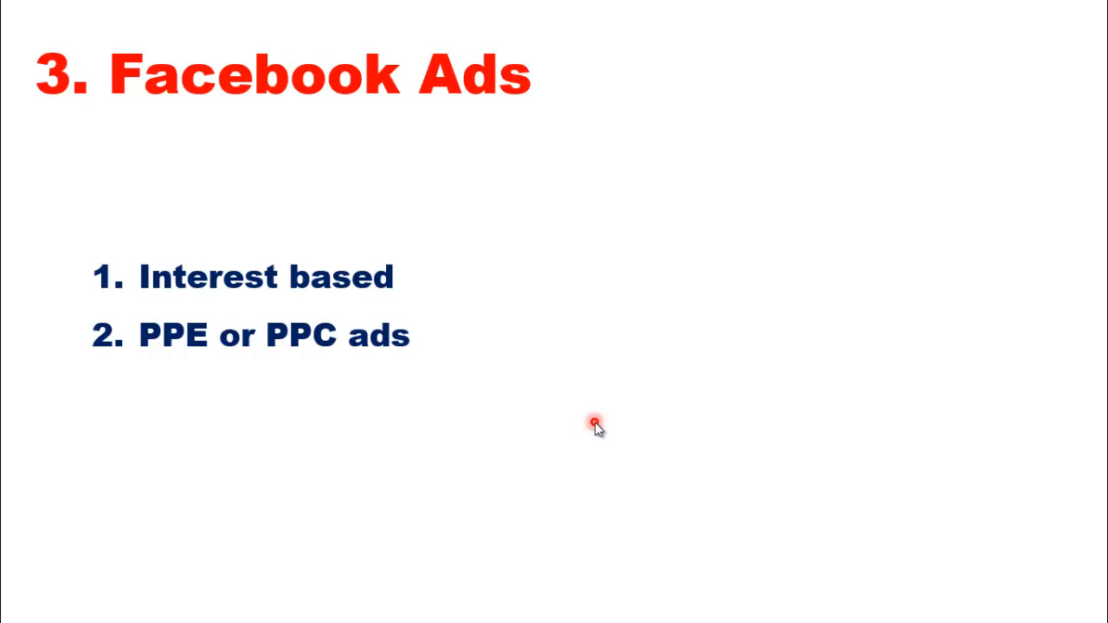
key(alt+Tab)
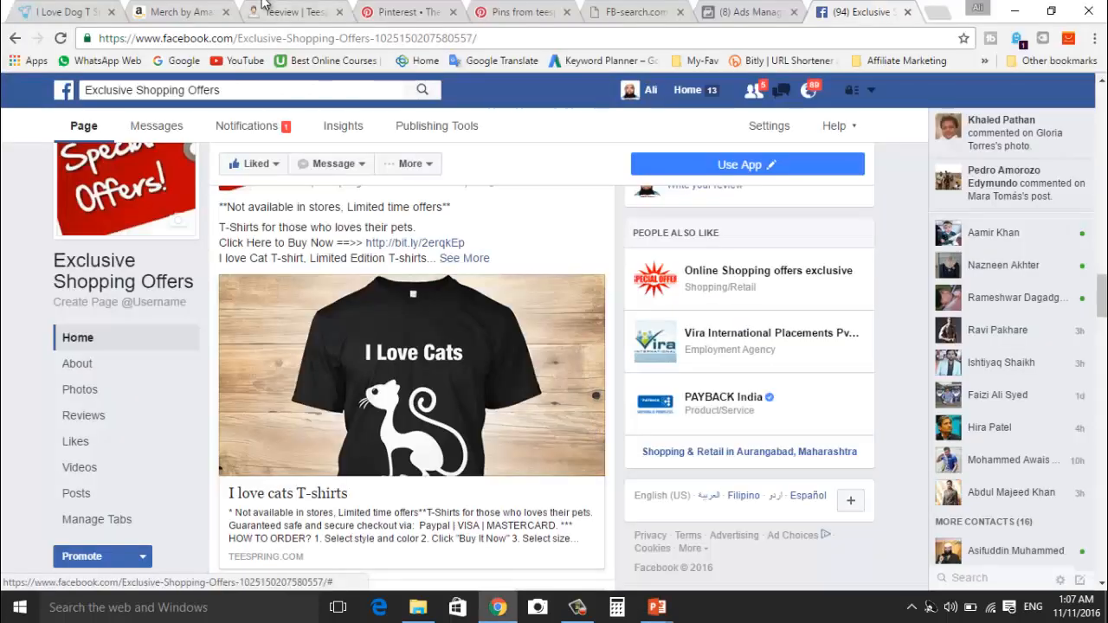
click(62, 12)
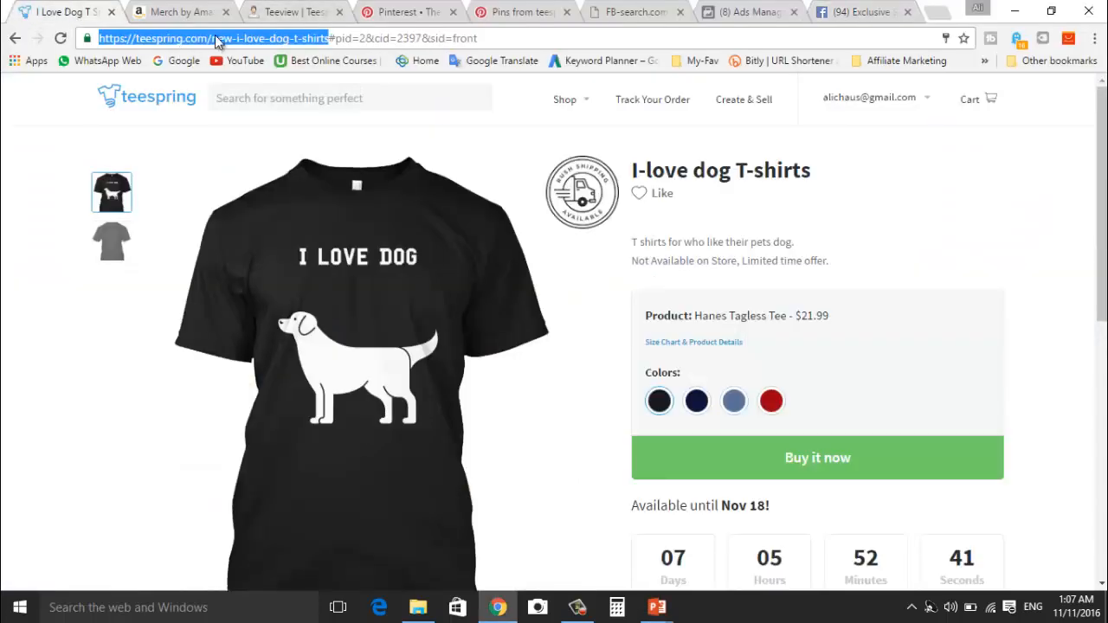
click(512, 37)
key(BackSpace)
key(BackSpace)
key(BackSpace)
key(BackSpace)
key(BackSpace)
key(BackSpace)
key(BackSpace)
key(BackSpace)
key(BackSpace)
key(BackSpace)
key(BackSpace)
key(BackSpace)
key(BackSpace)
key(BackSpace)
key(BackSpace)
key(BackSpace)
key(BackSpace)
key(BackSpace)
key(BackSpace)
key(BackSpace)
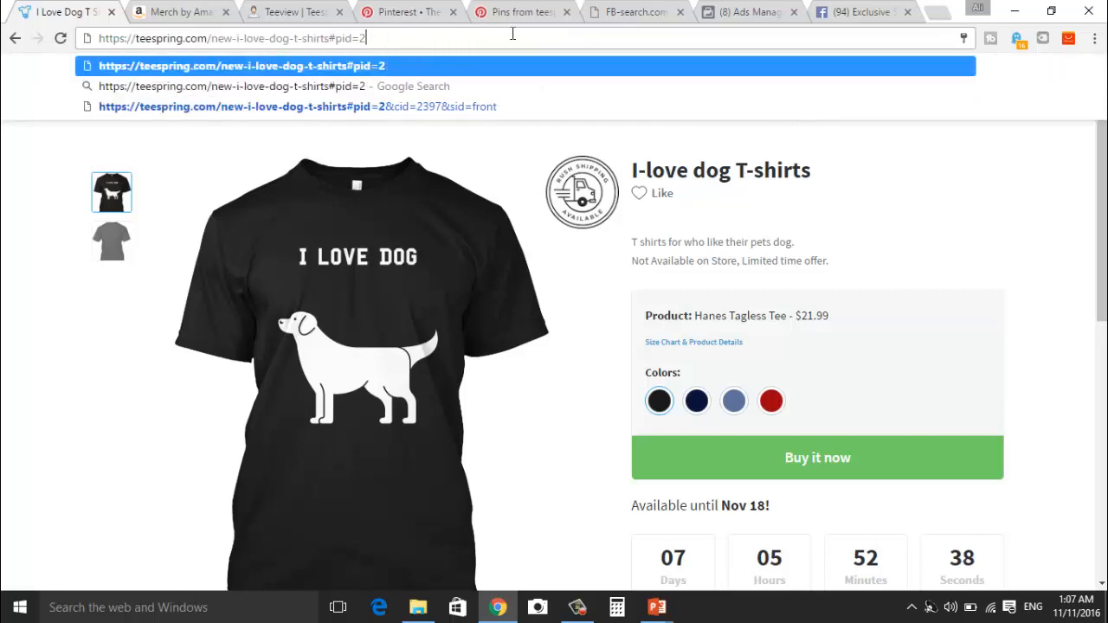
key(BackSpace)
key(BackSpace)
key(BackSpace)
key(BackSpace)
key(BackSpace)
key(BackSpace)
key(BackSpace)
key(BackSpace)
key(BackSpace)
key(BackSpace)
key(BackSpace)
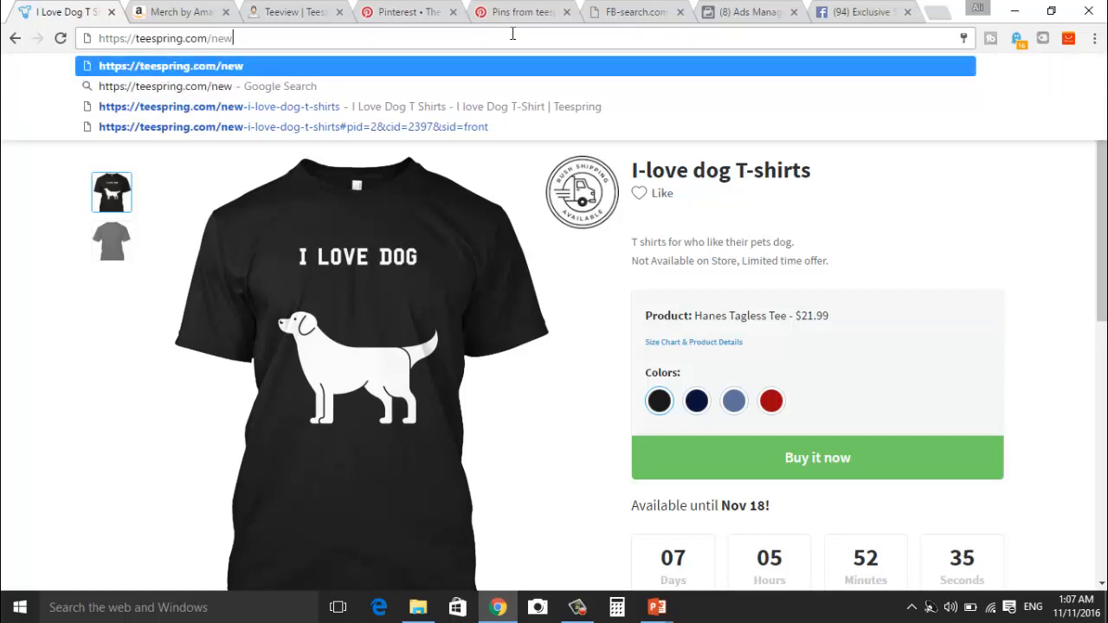
key(Return)
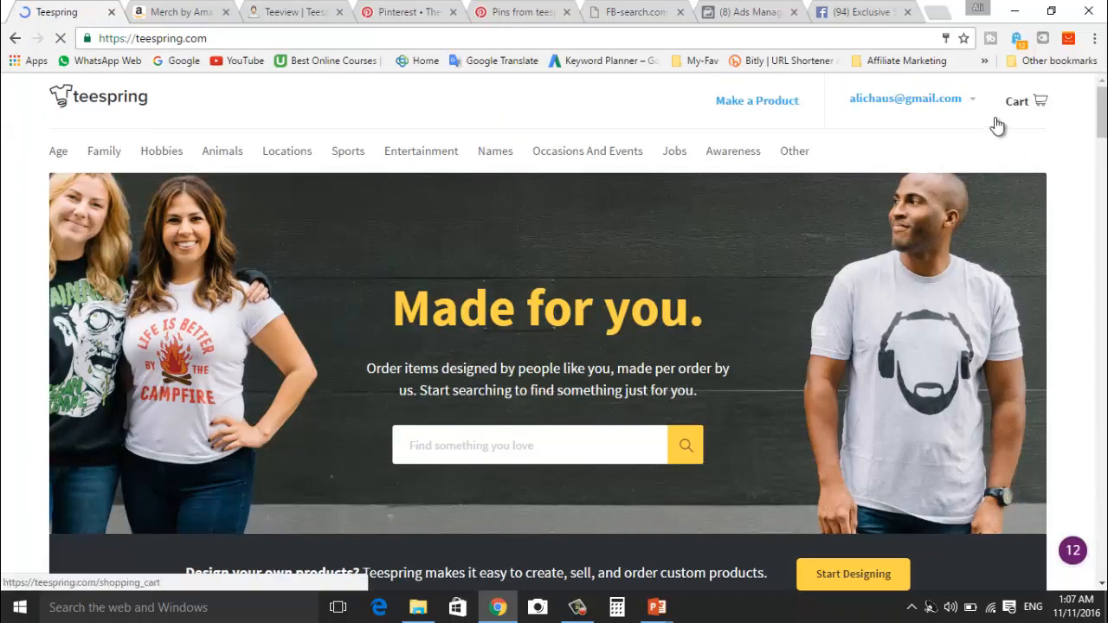
Step: Open the Teespring account settings, and from there visit Teespring University to view its Getting Started guide on finding an audience
click(938, 110)
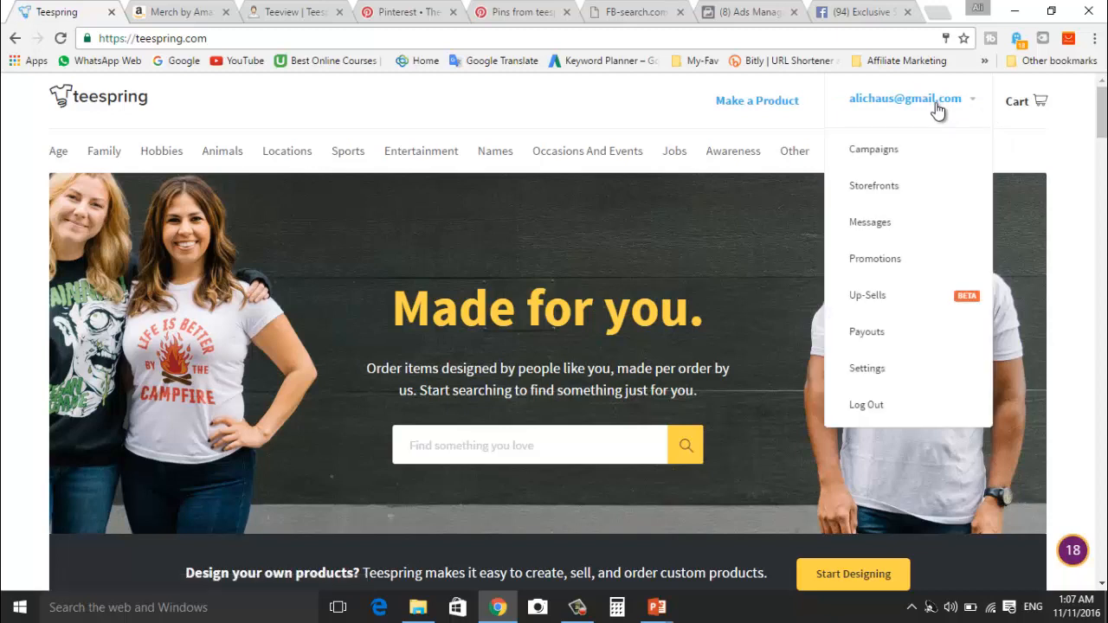
click(865, 369)
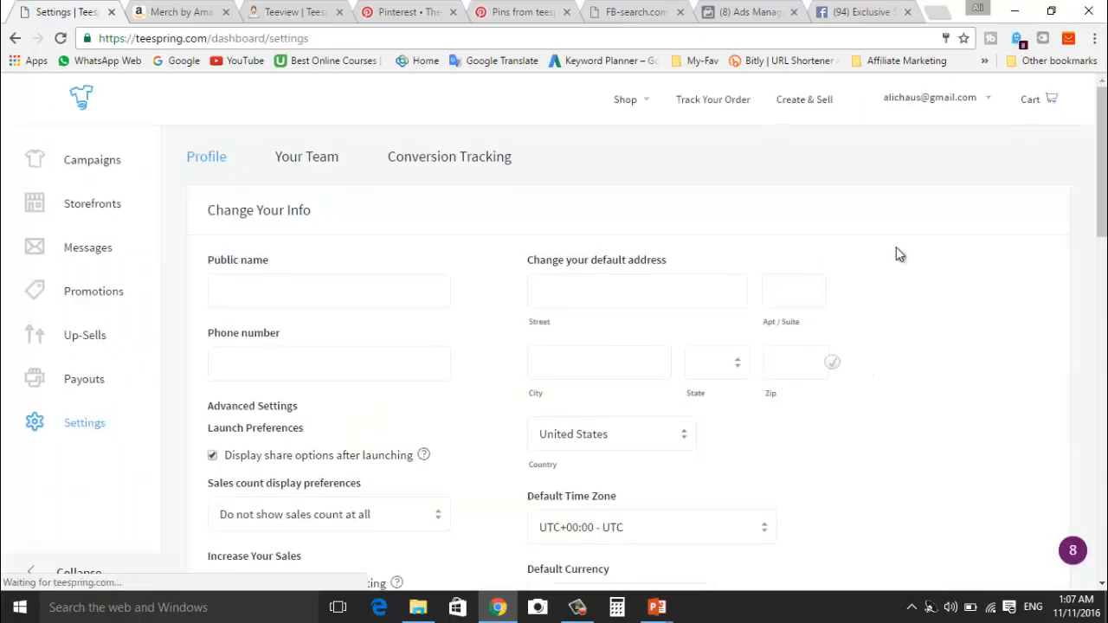
drag(1099, 121, 1104, 471)
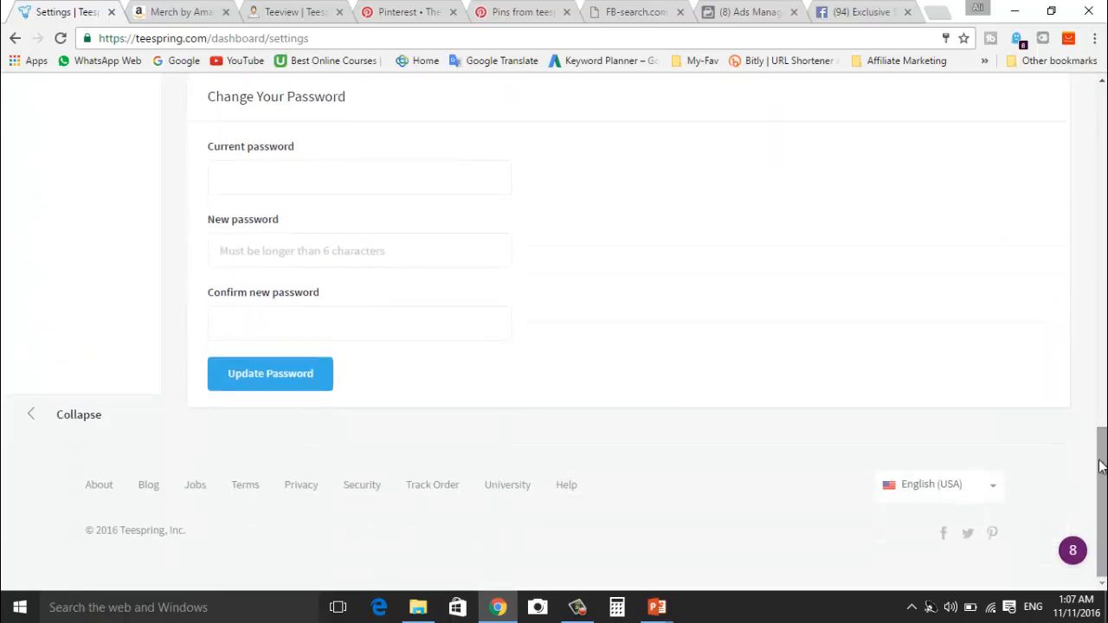
click(504, 492)
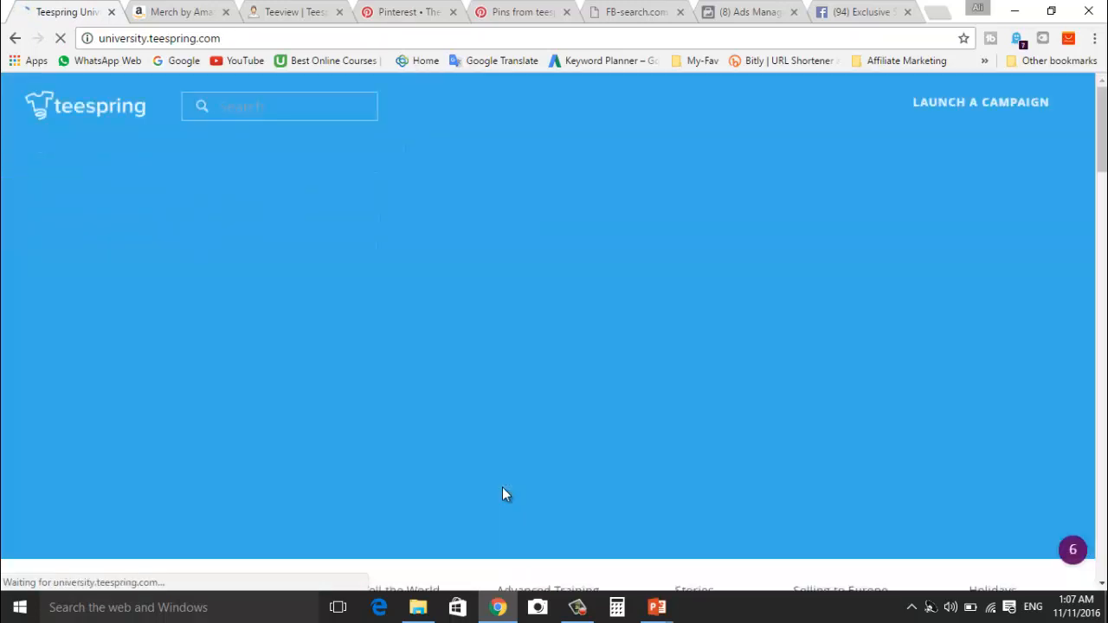
scroll(502, 487, down, 5)
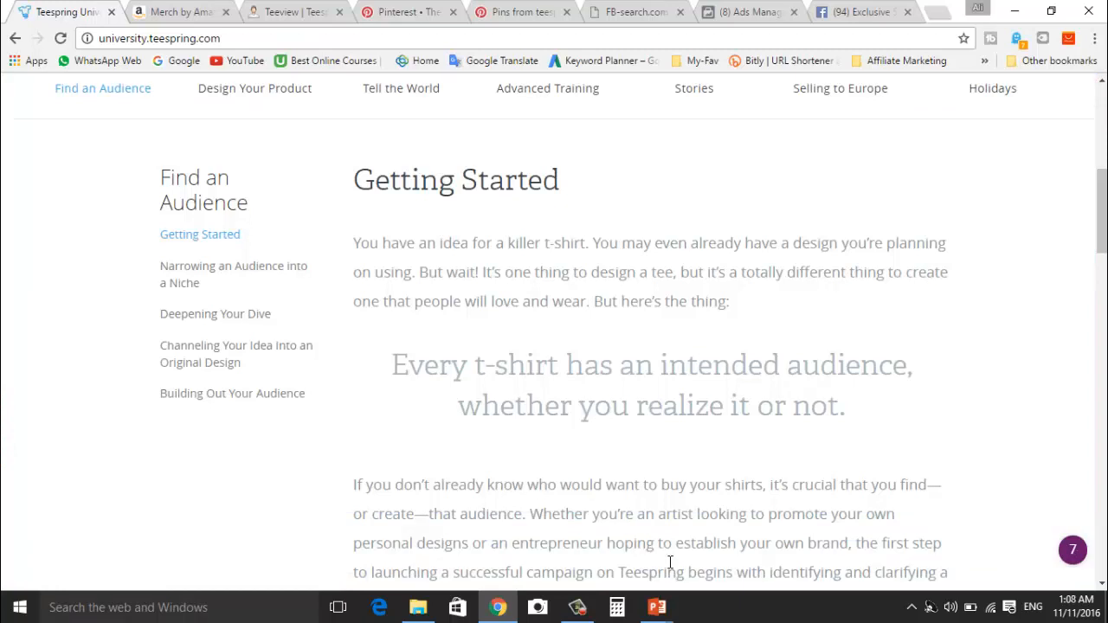
Step: Return to the running PowerPoint slide show from the Teespring University page
click(658, 610)
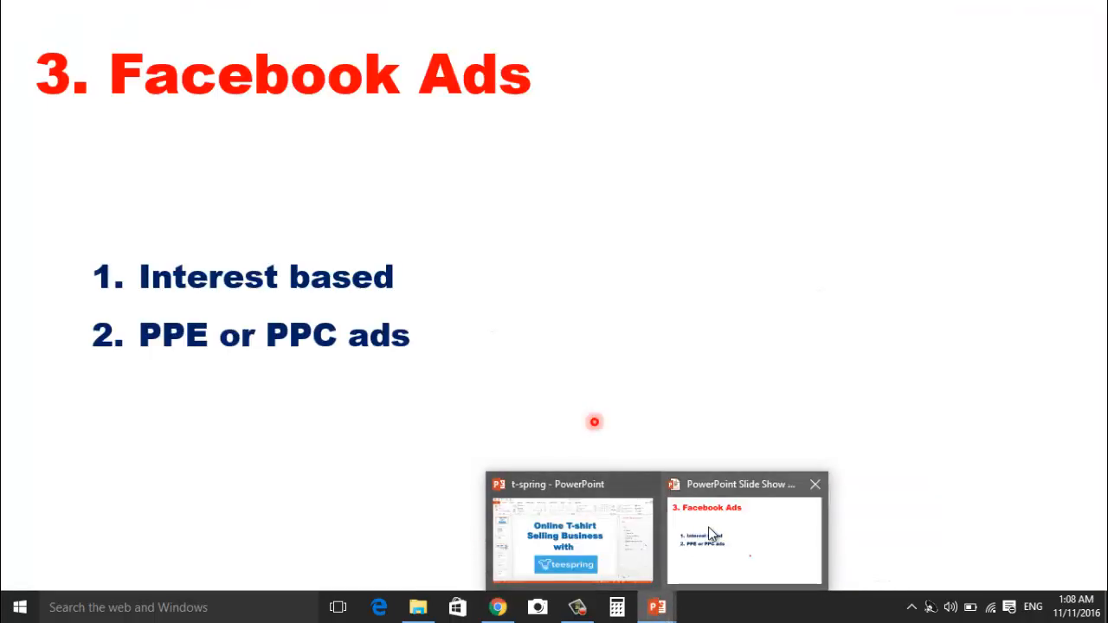
click(708, 526)
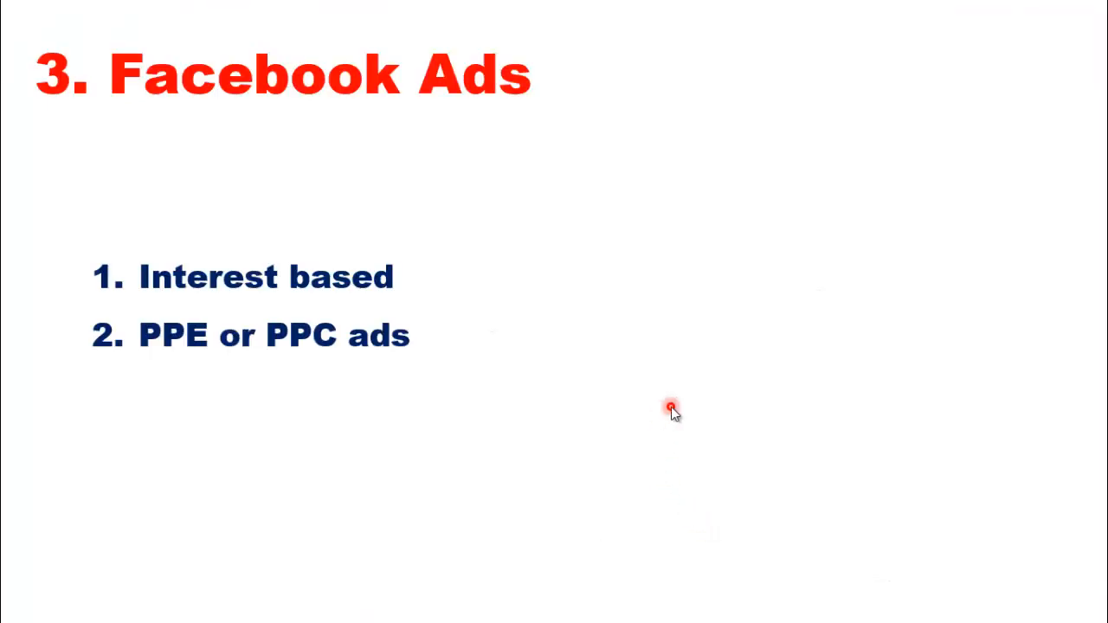